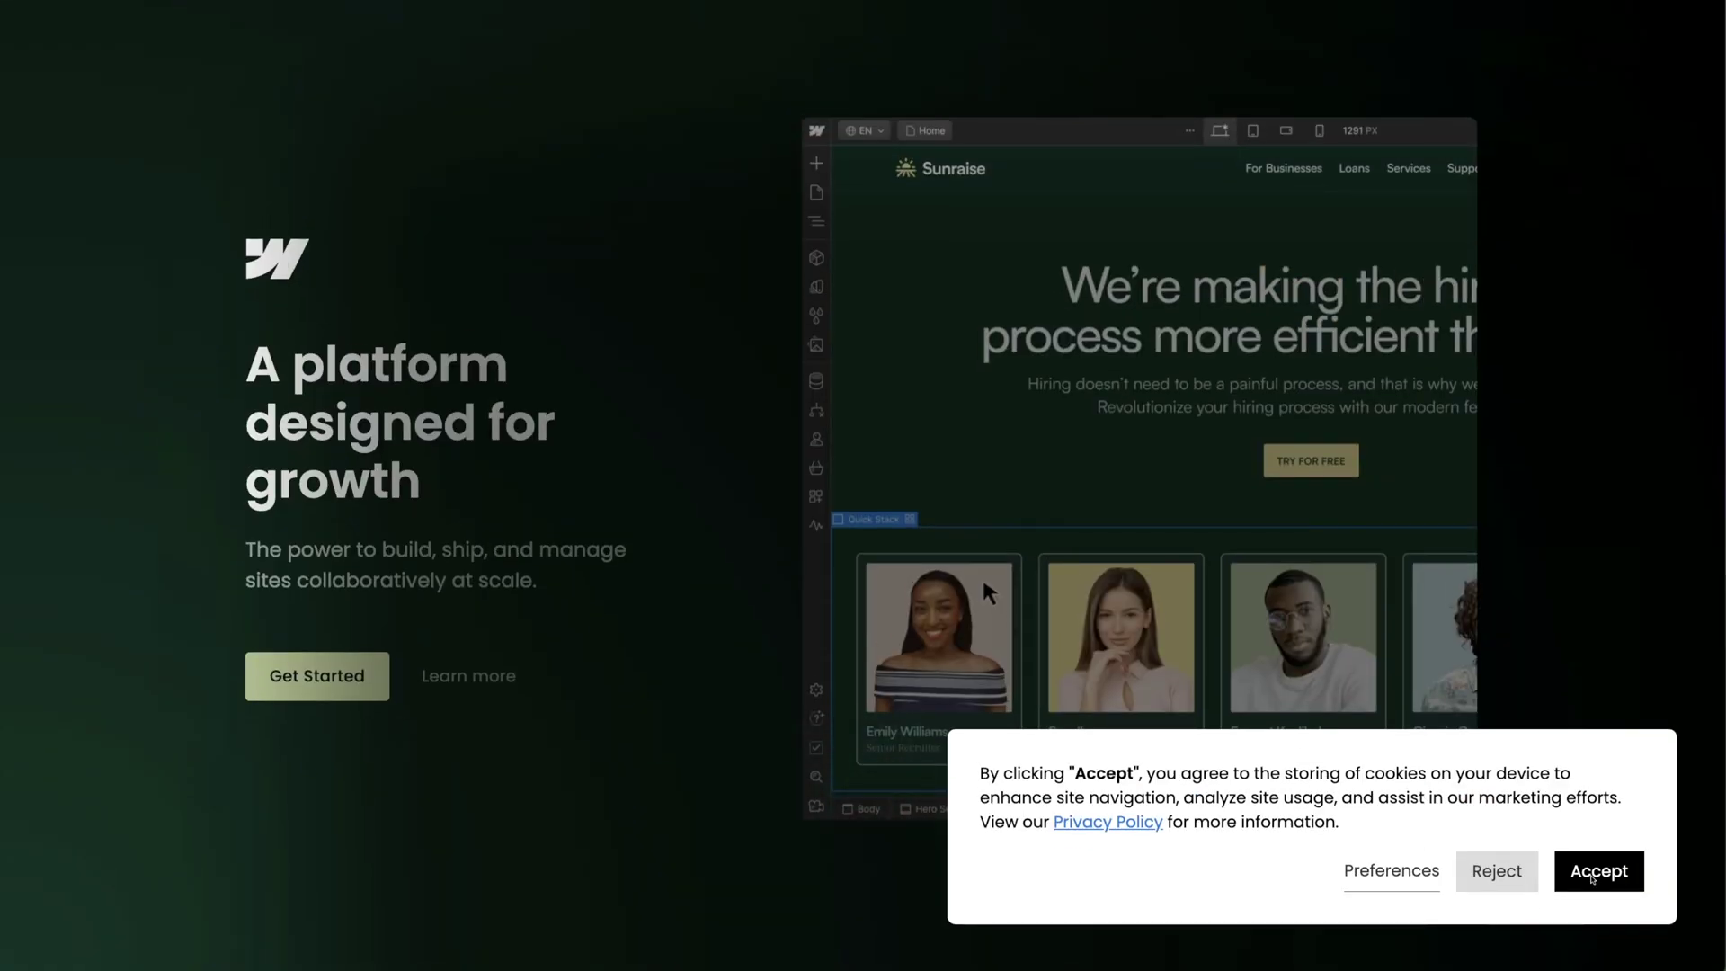
On the cookie banner's Preferences, uncheck Personalization and Analytics and save, leaving only Marketing allowed.
click(1592, 878)
click(139, 936)
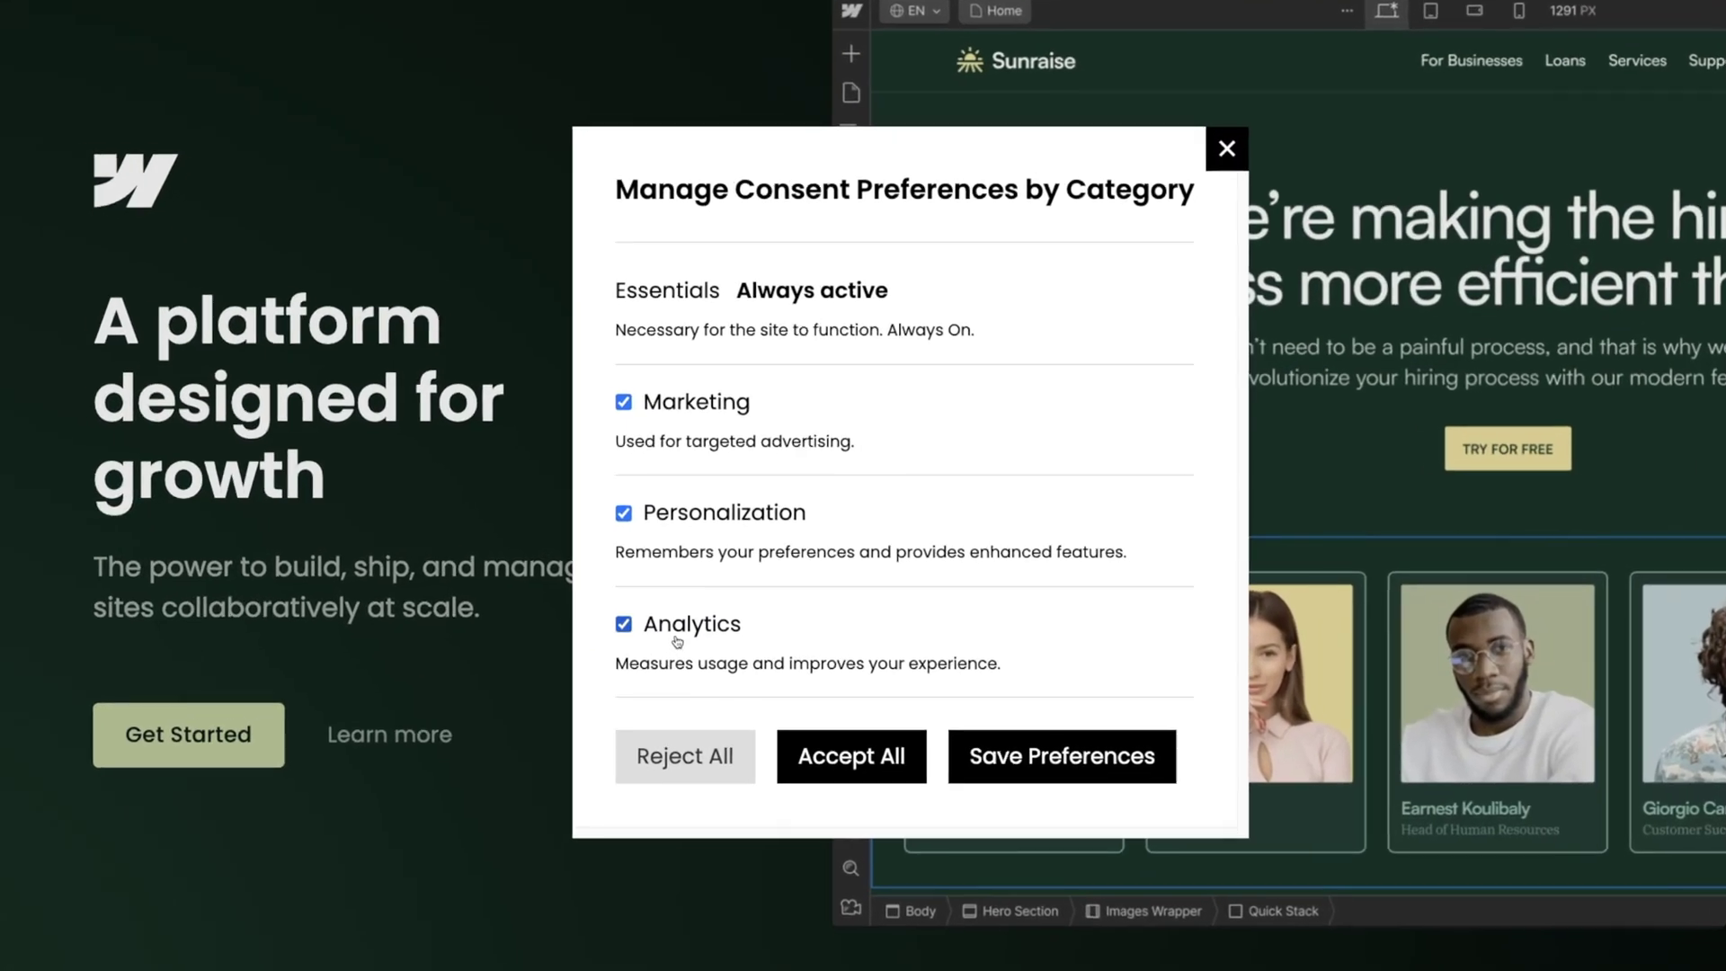
click(699, 594)
click(700, 534)
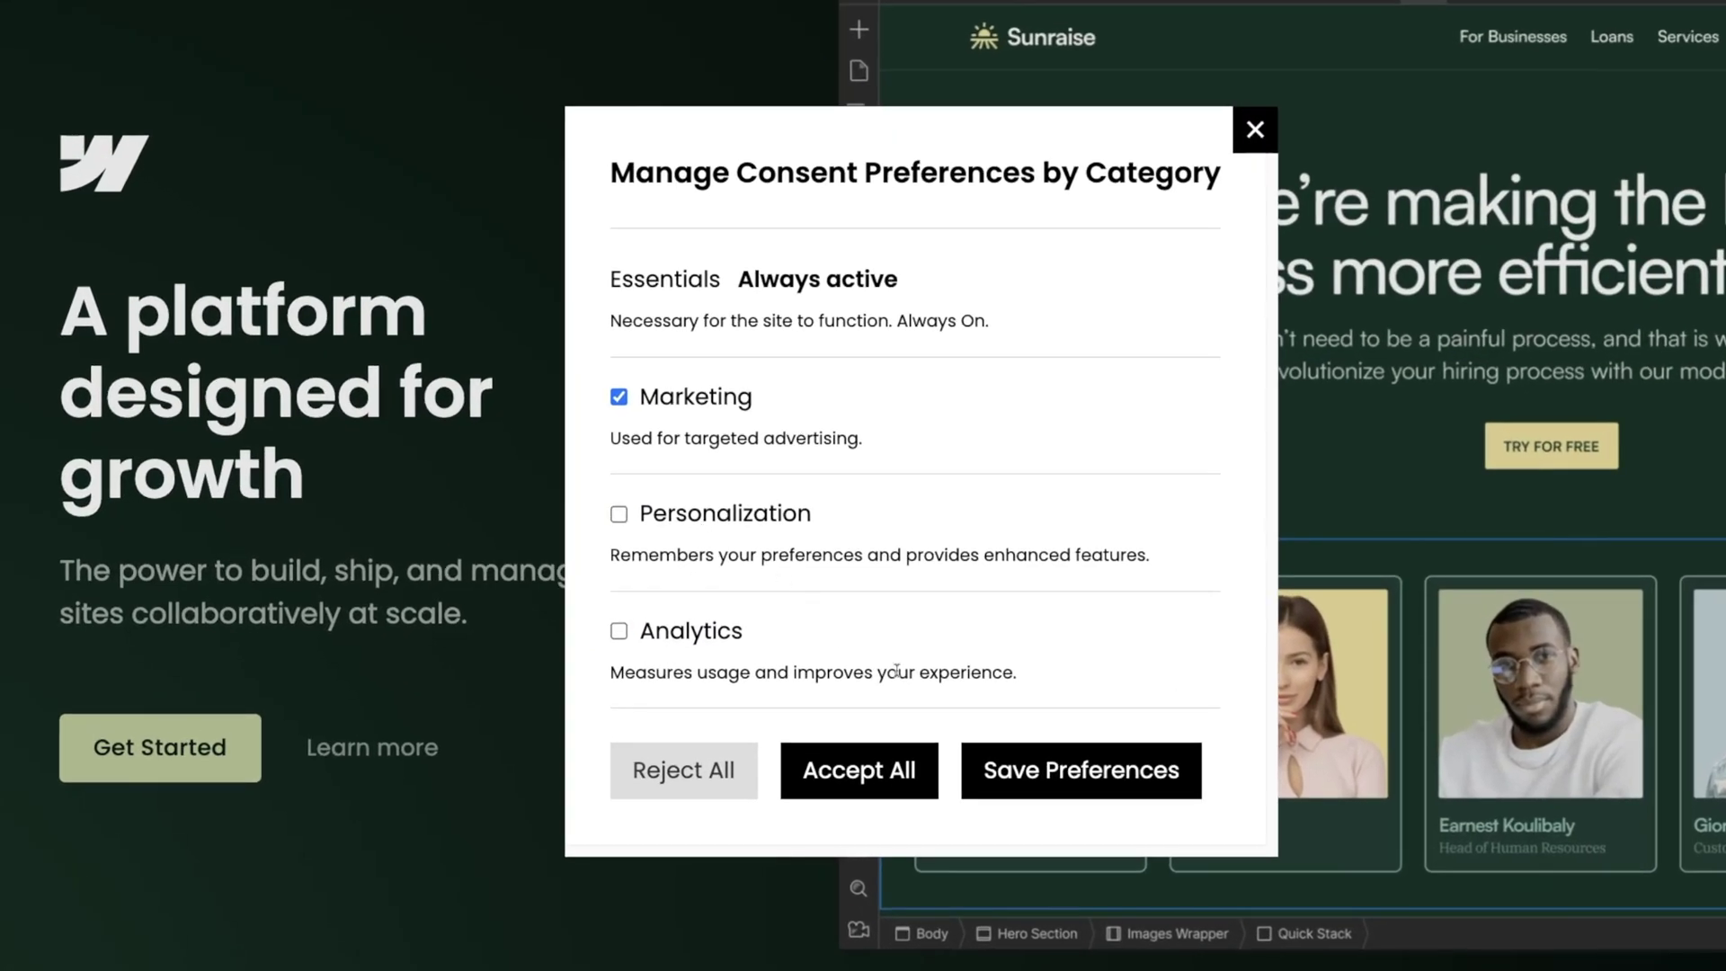
click(1083, 775)
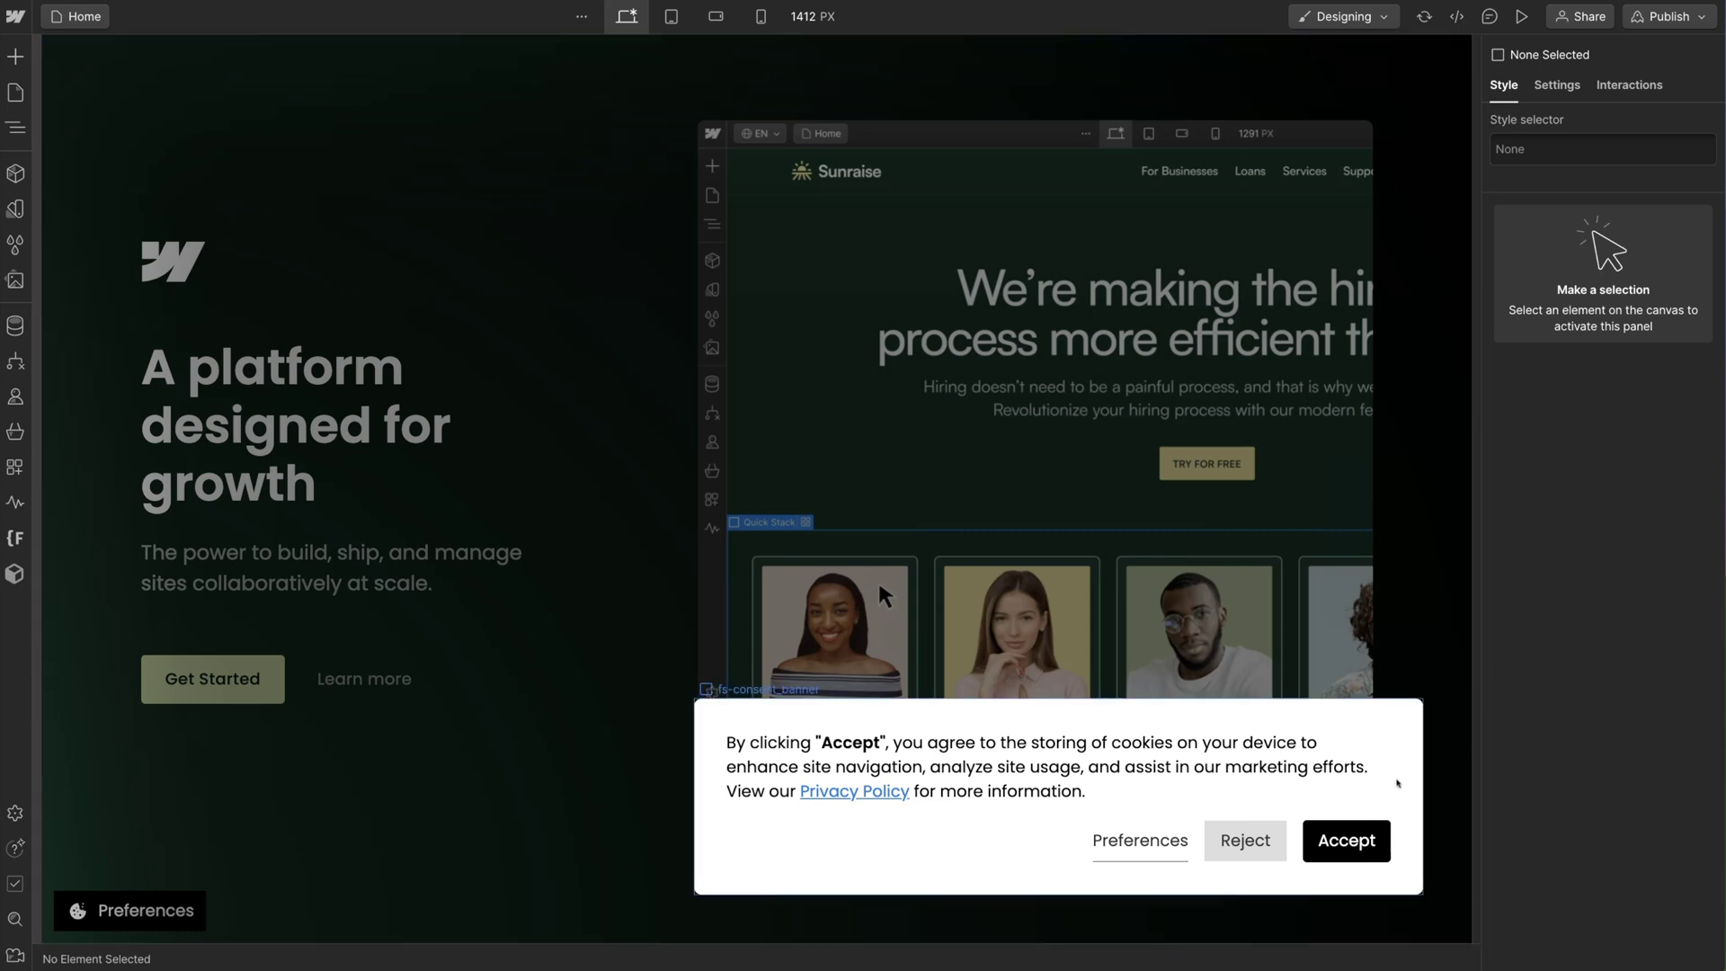
Select fs-consent_banner and set its position preset to the top, at top 0%.
click(1396, 785)
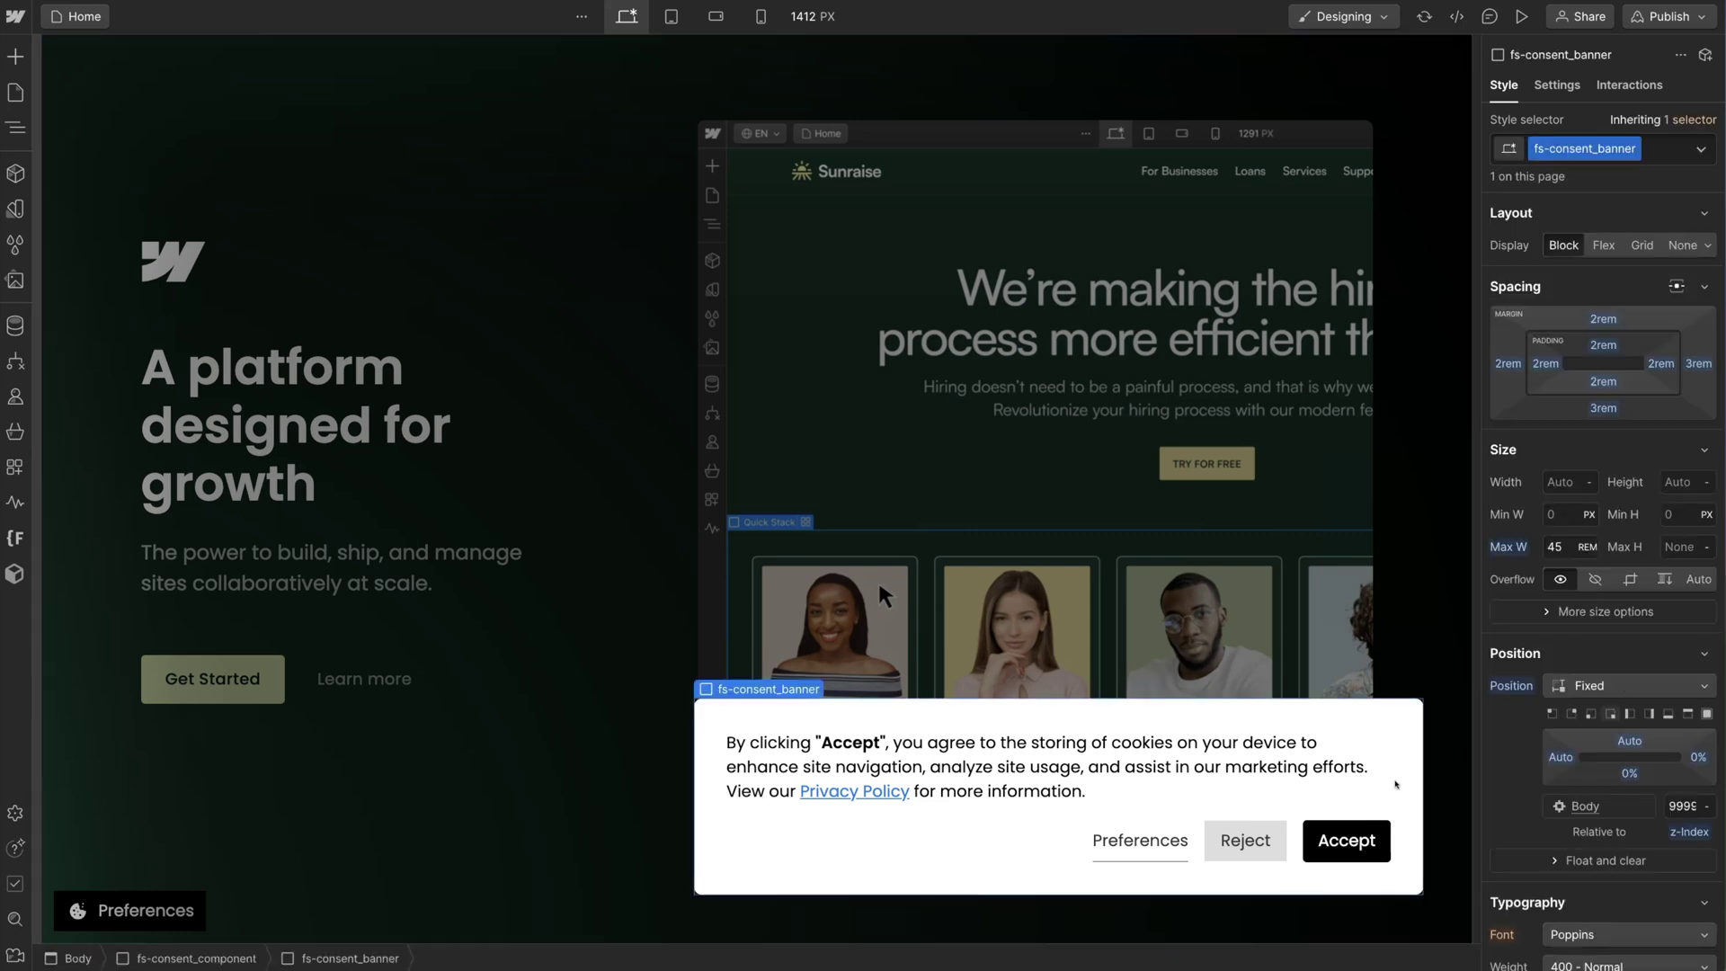
click(1569, 716)
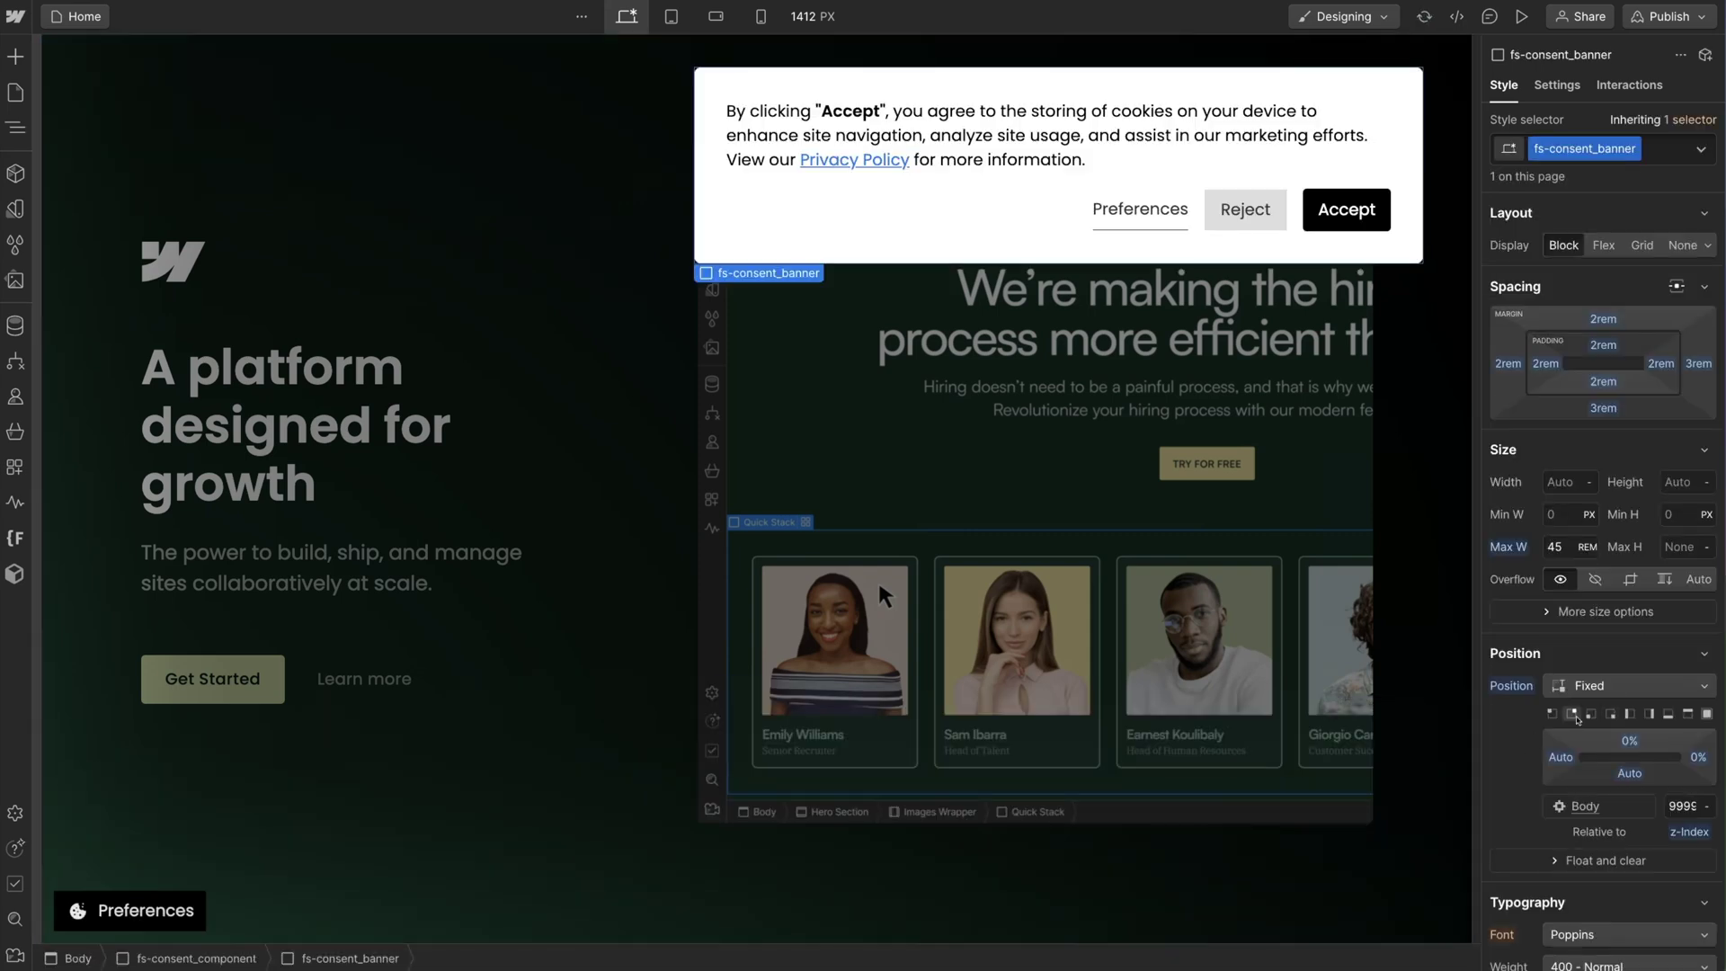
click(1385, 232)
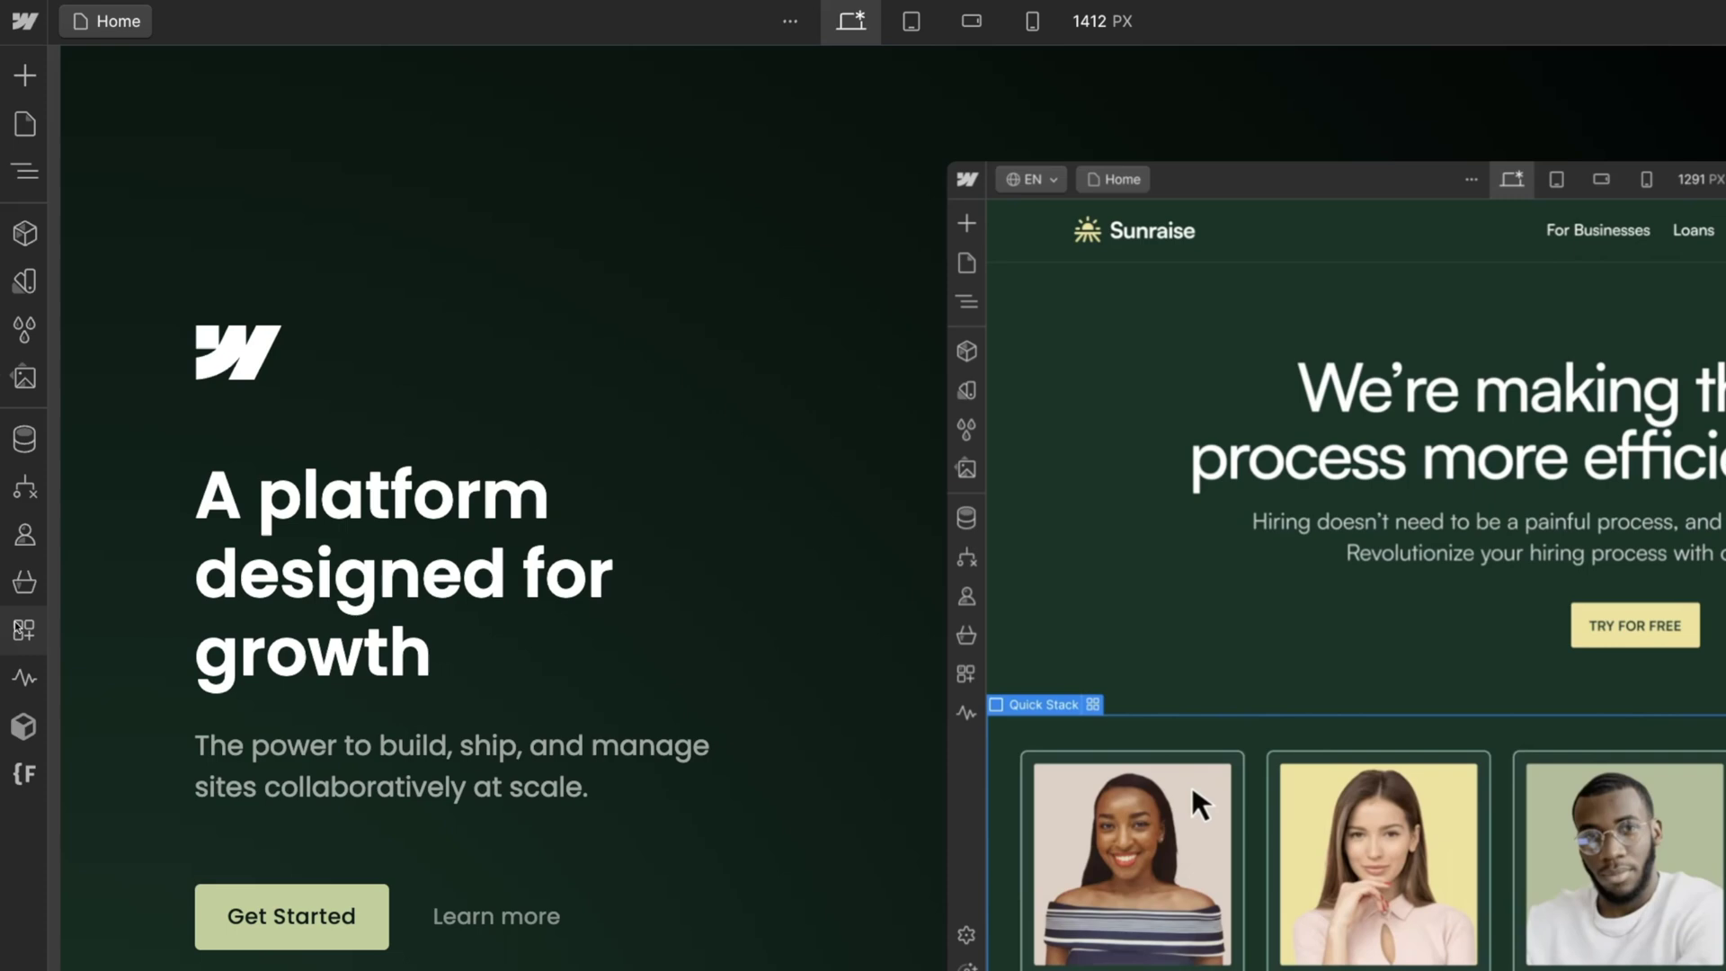
Launch Finsweet Components from the Apps panel and choose the Cookie Consent card.
click(15, 466)
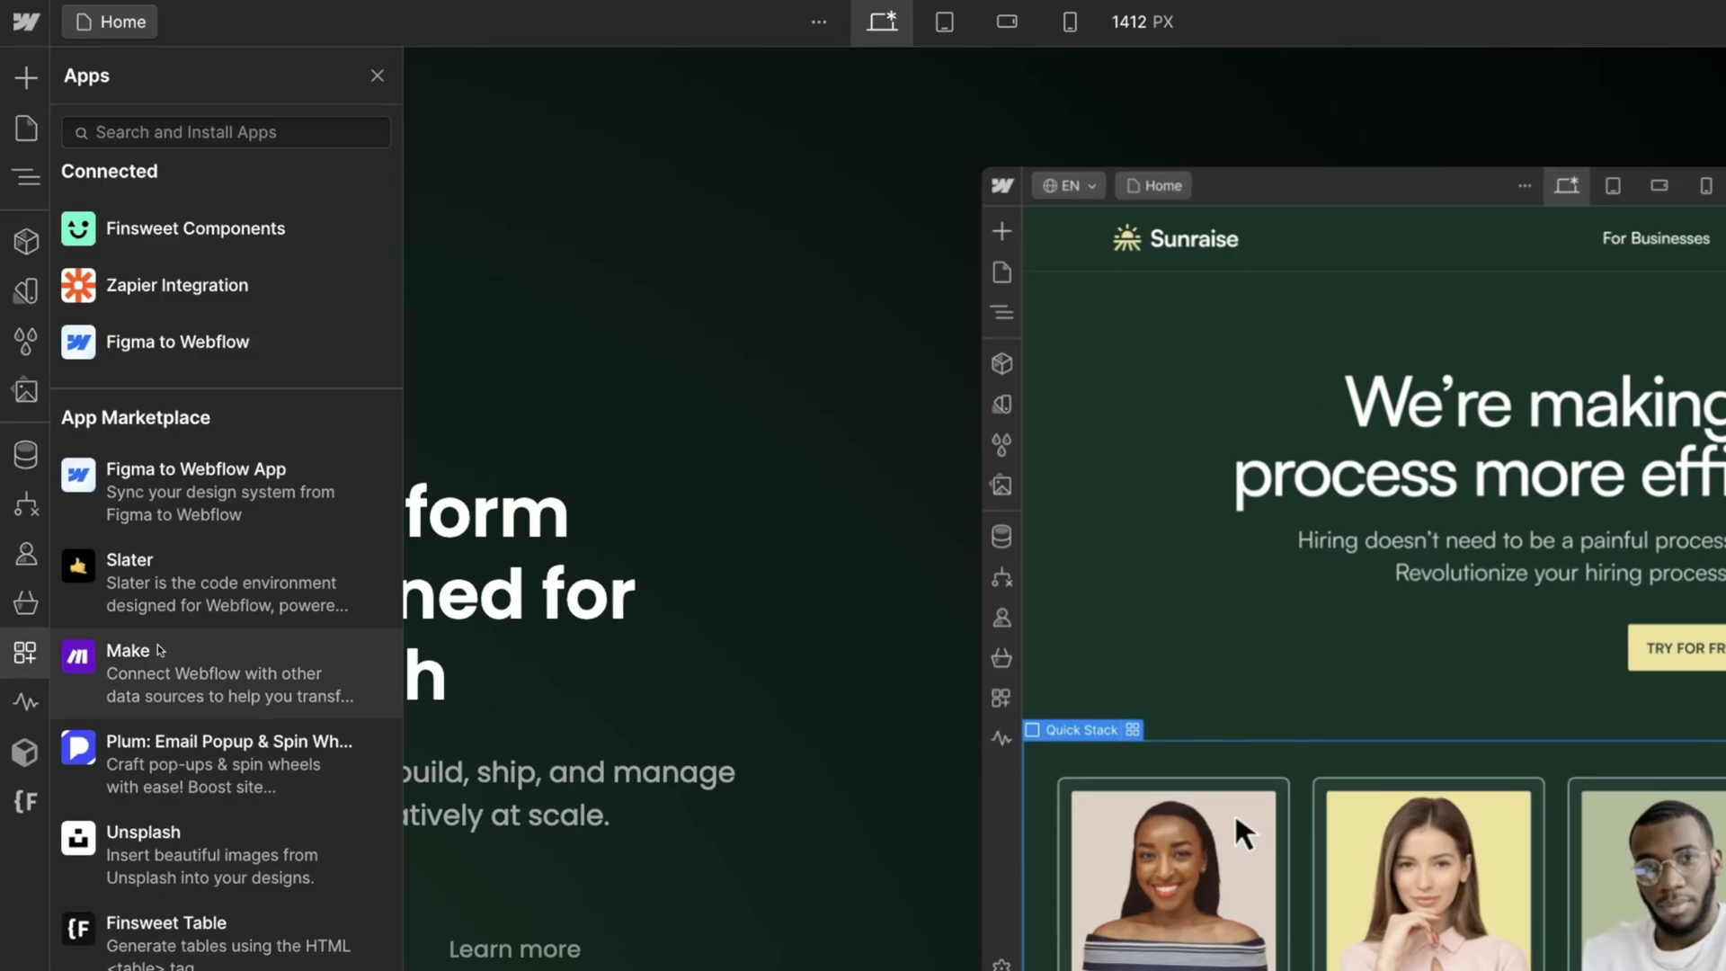
mouse_move(283, 234)
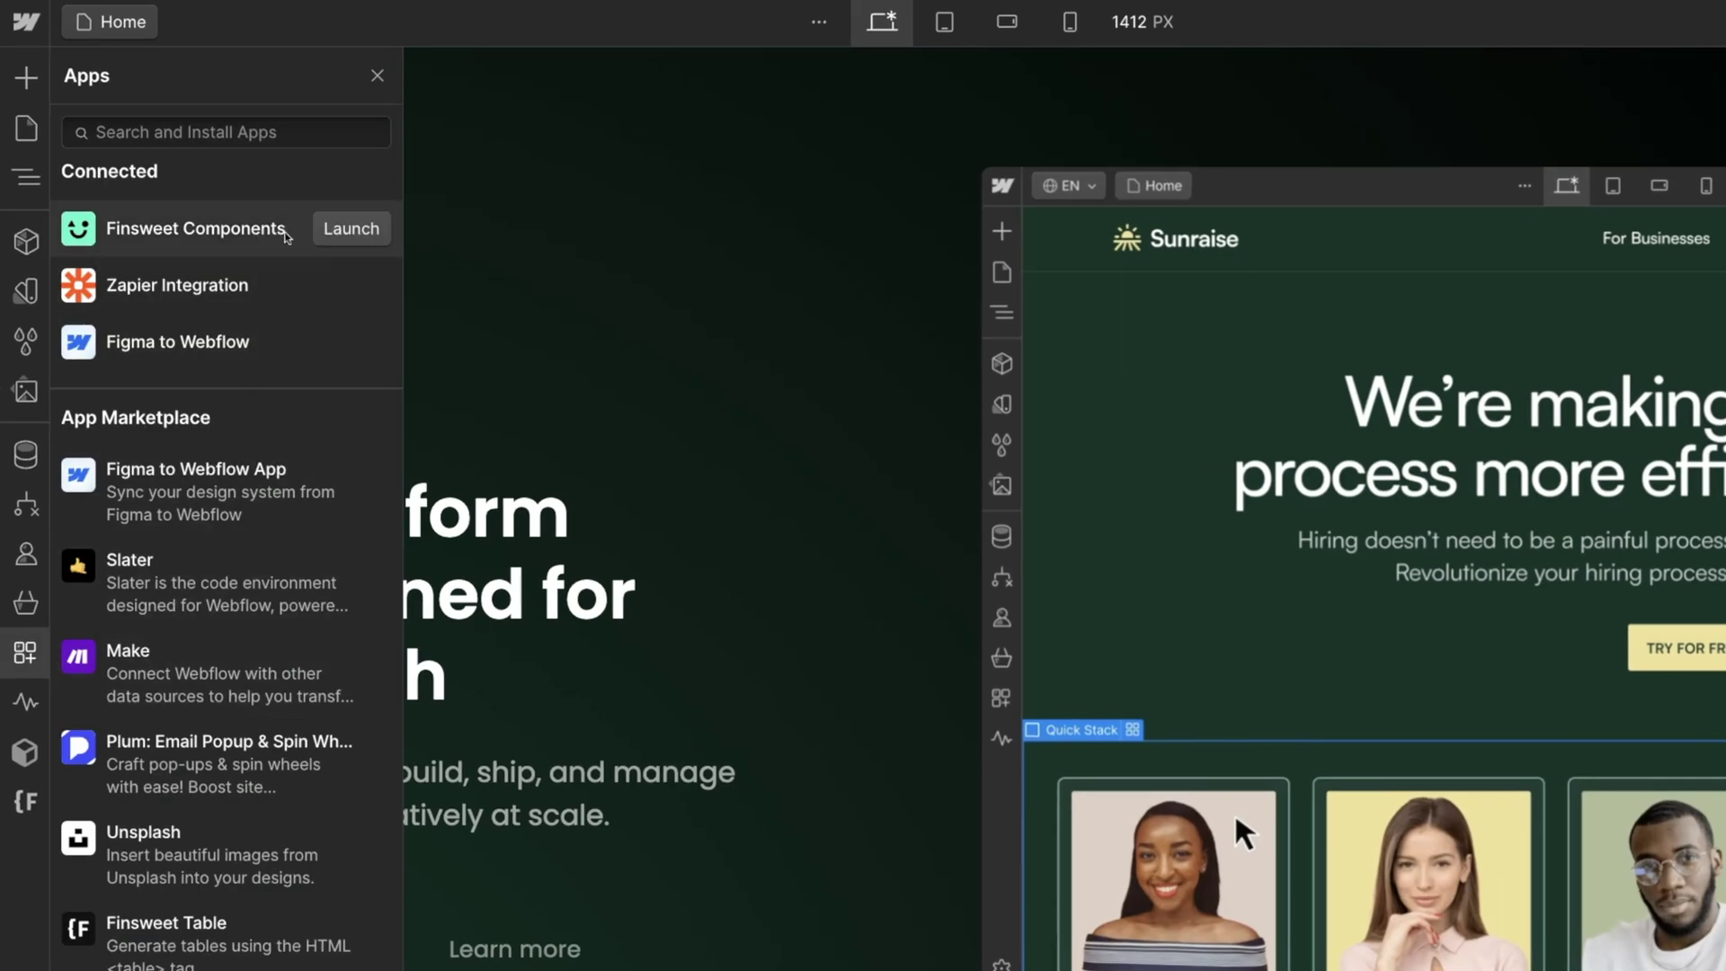
click(349, 231)
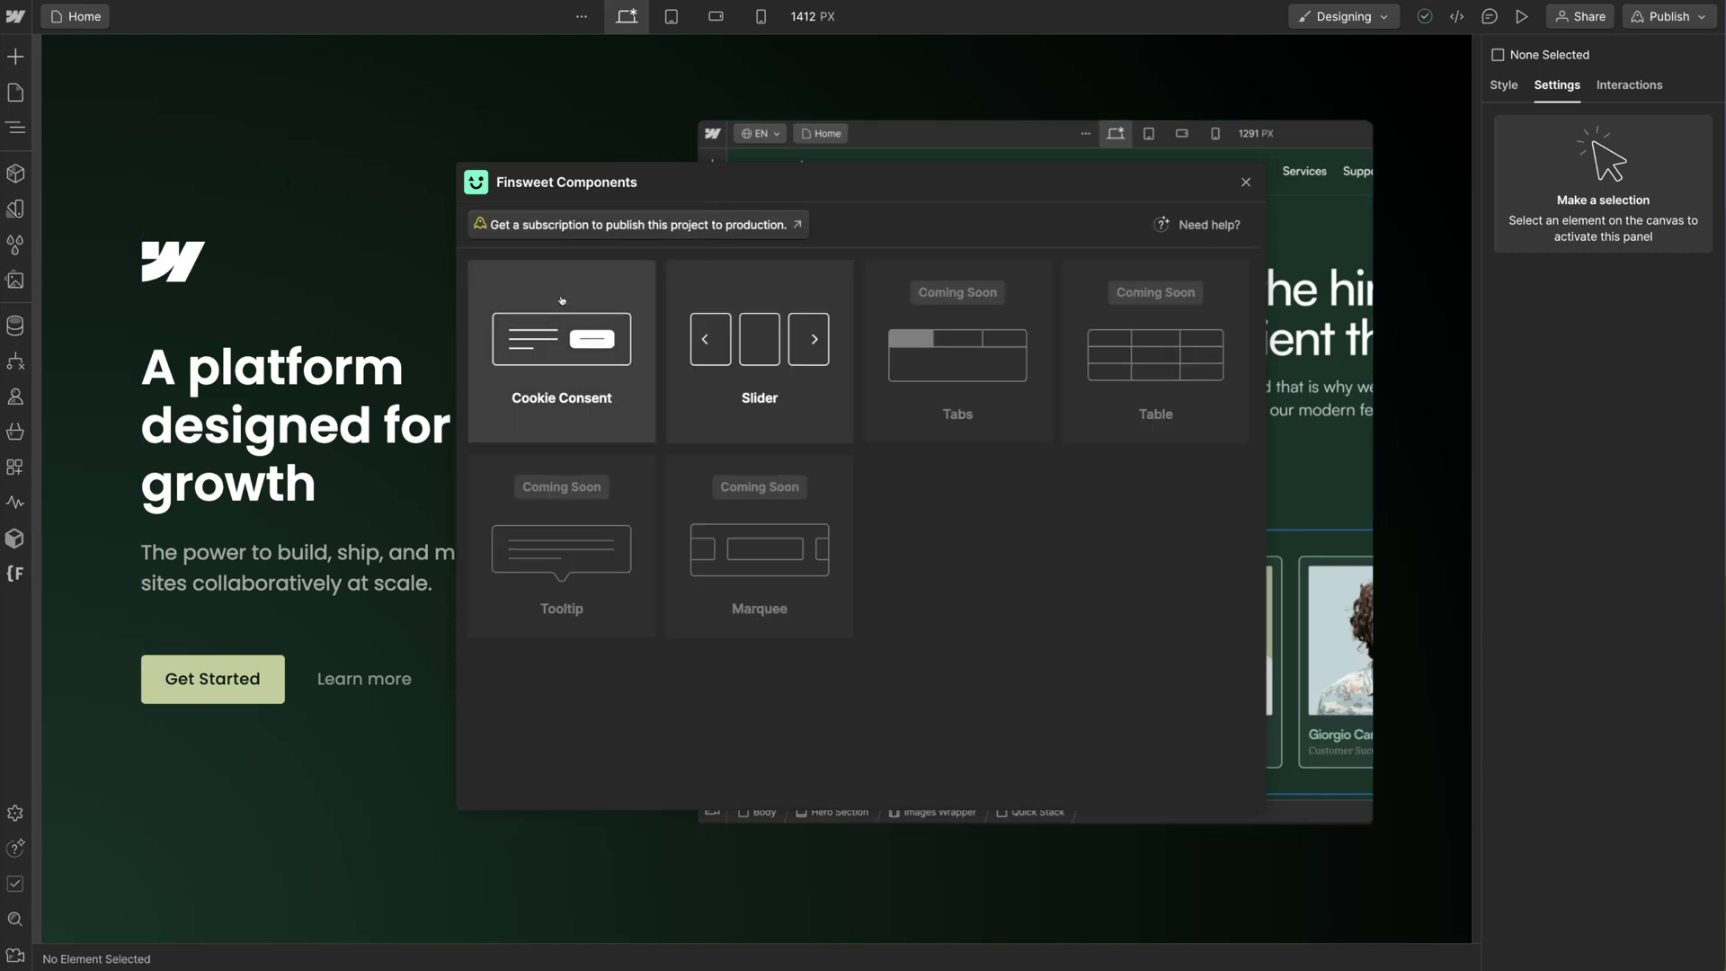
click(589, 342)
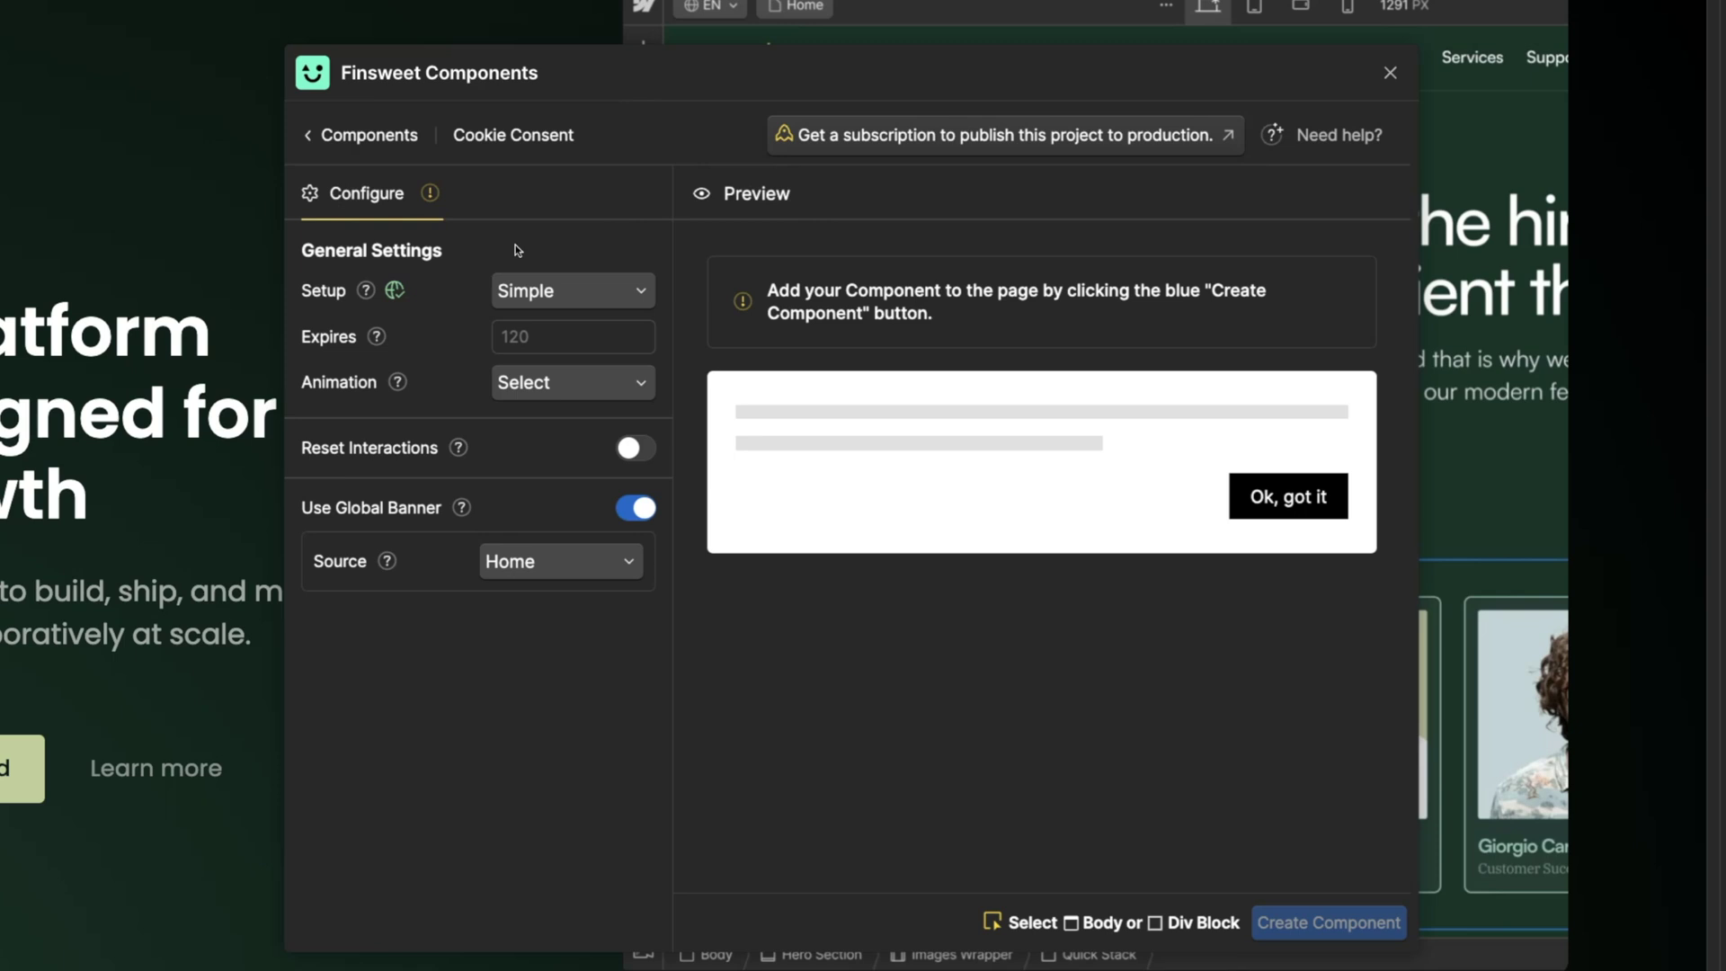
Keep the Simple setup and set the banner animation to Slide Up.
click(568, 295)
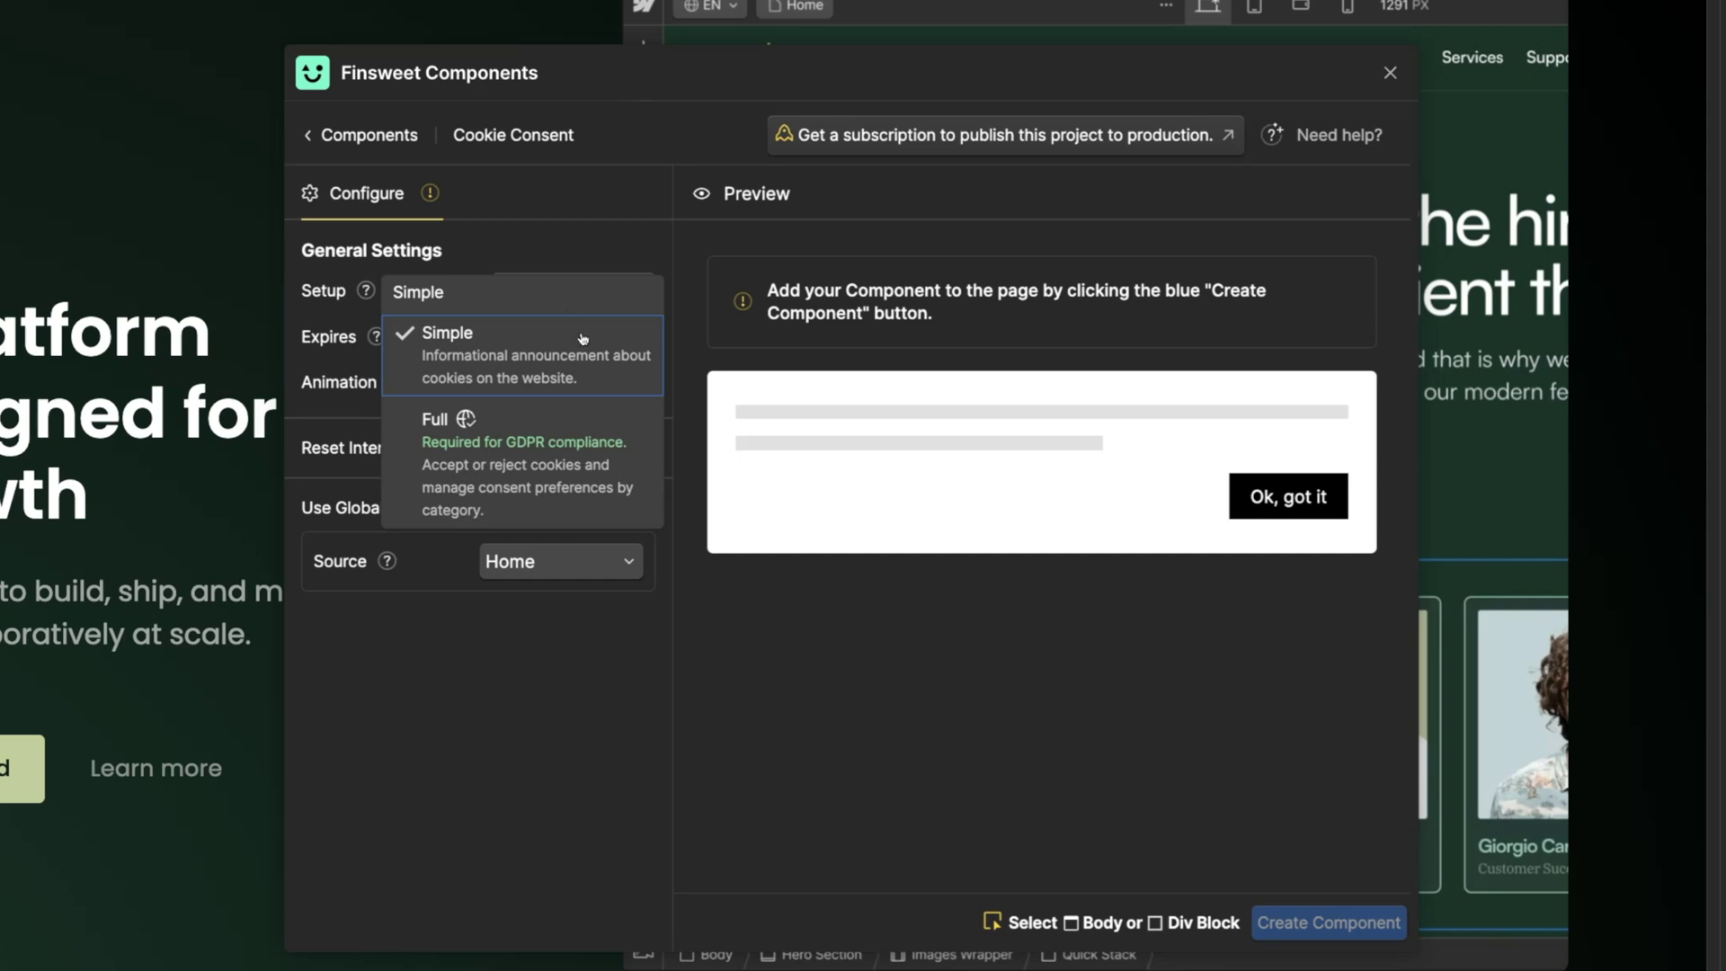
click(582, 338)
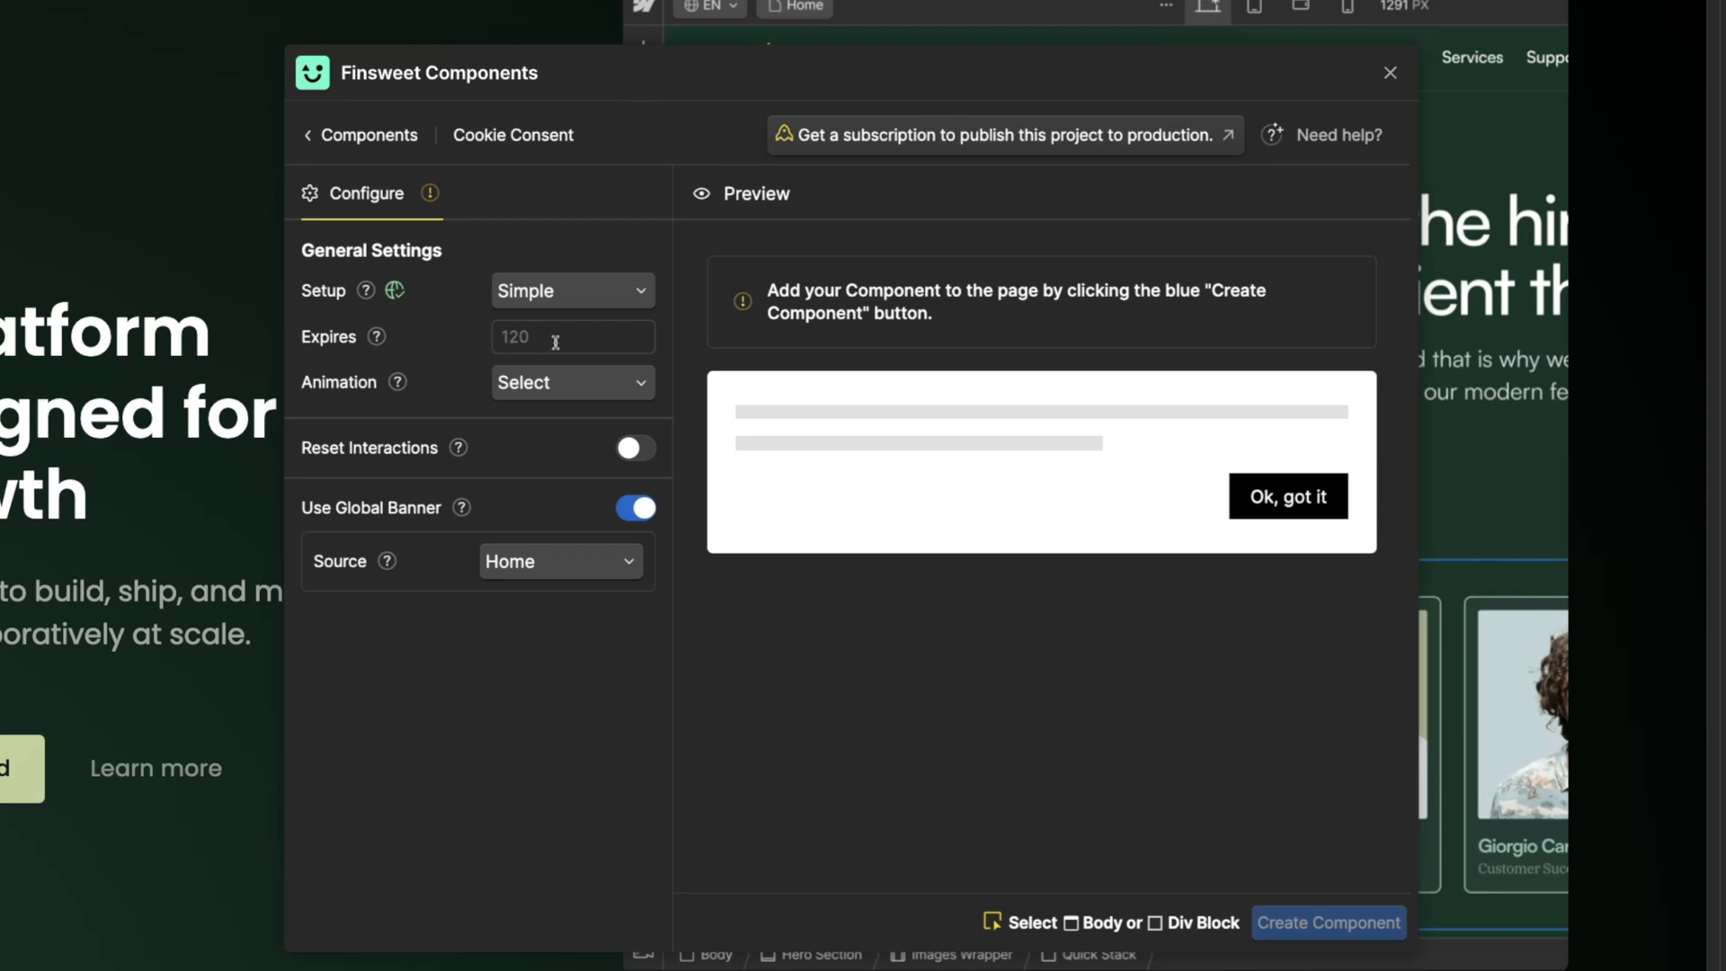
click(575, 388)
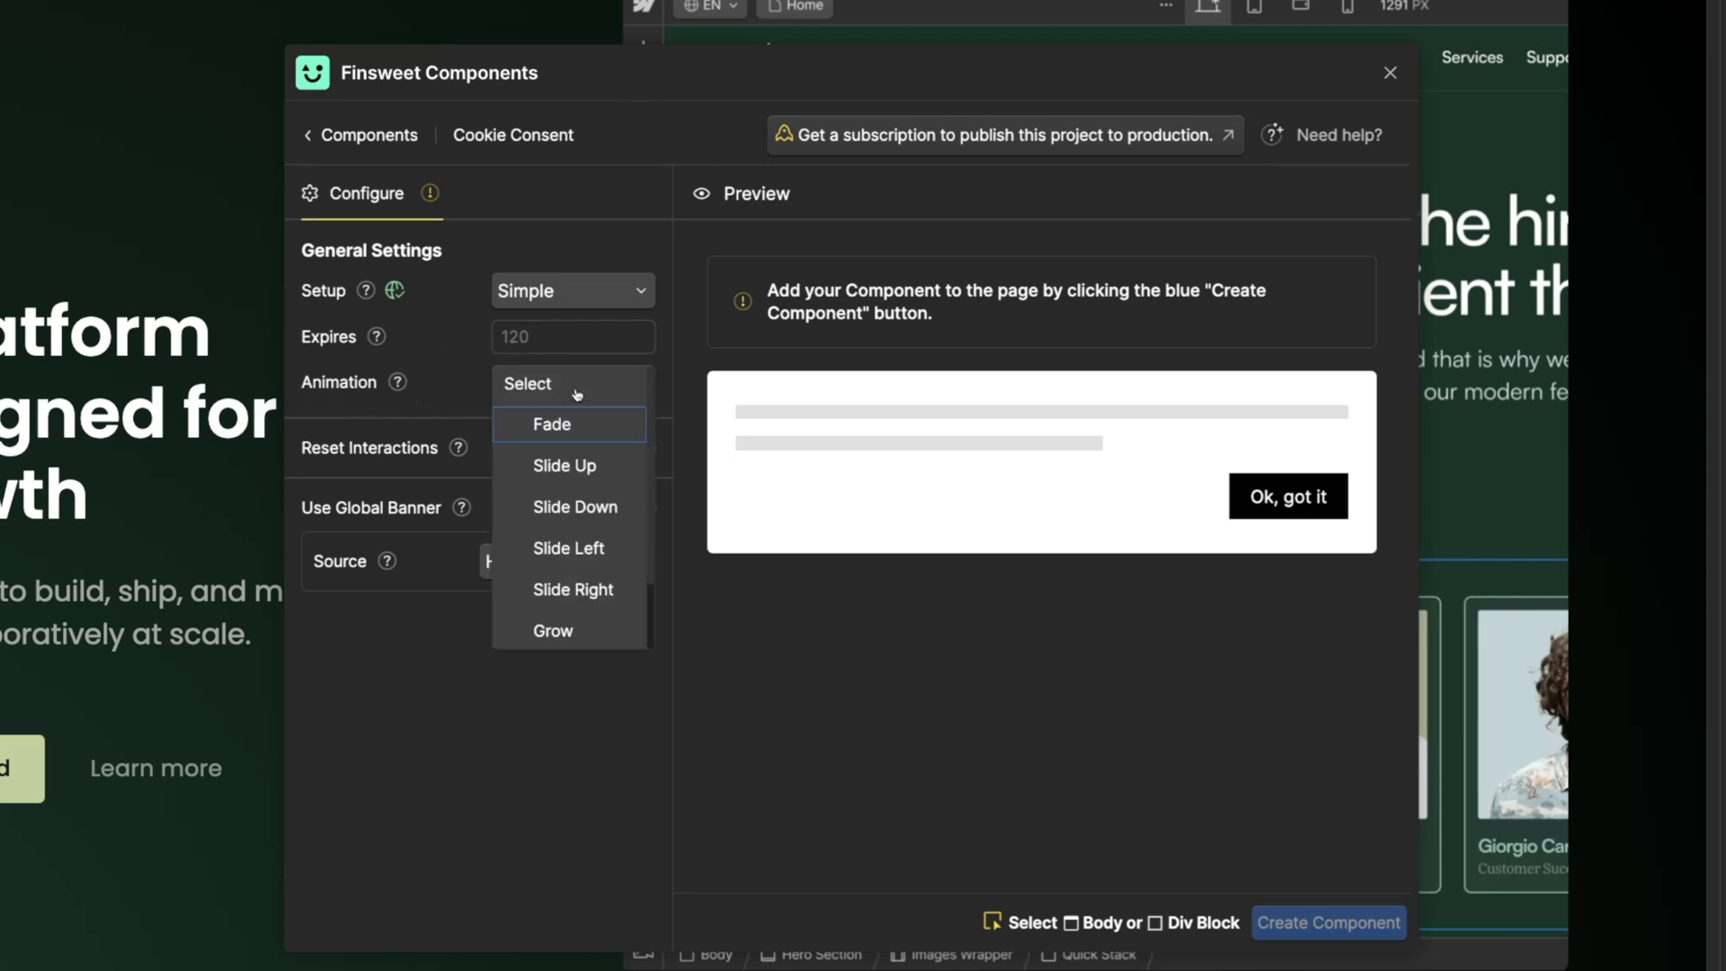
click(576, 465)
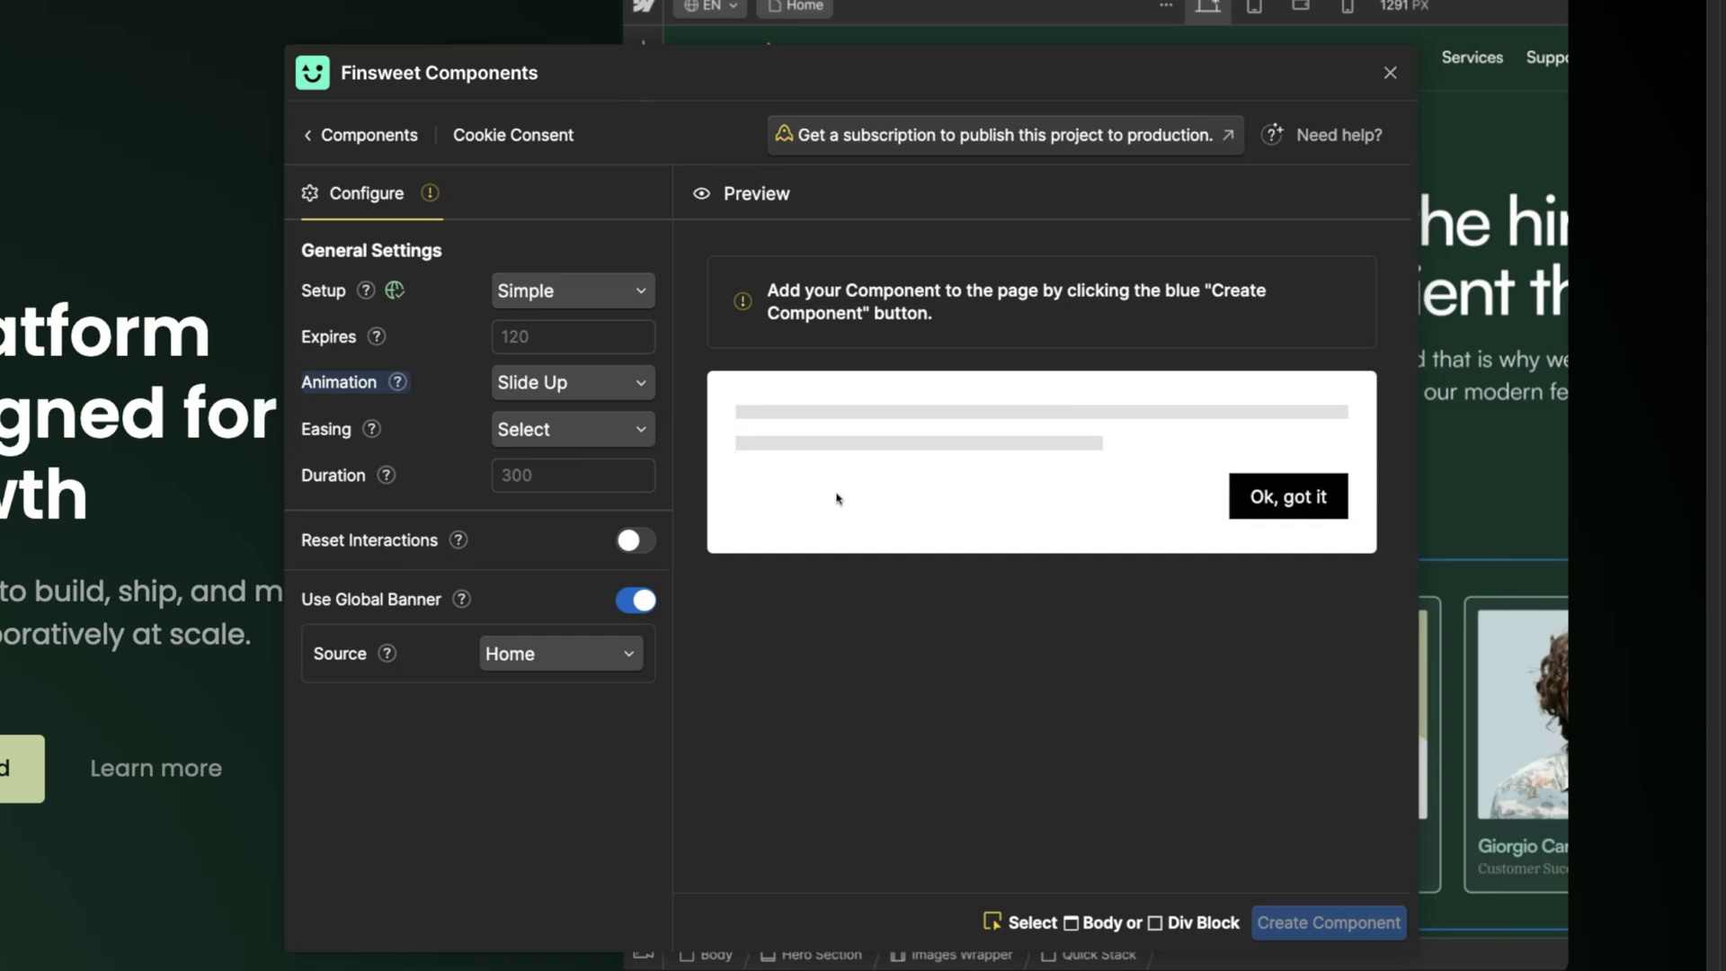
Set easing to Ease and duration to 500, leaving Reset Interactions off.
click(570, 433)
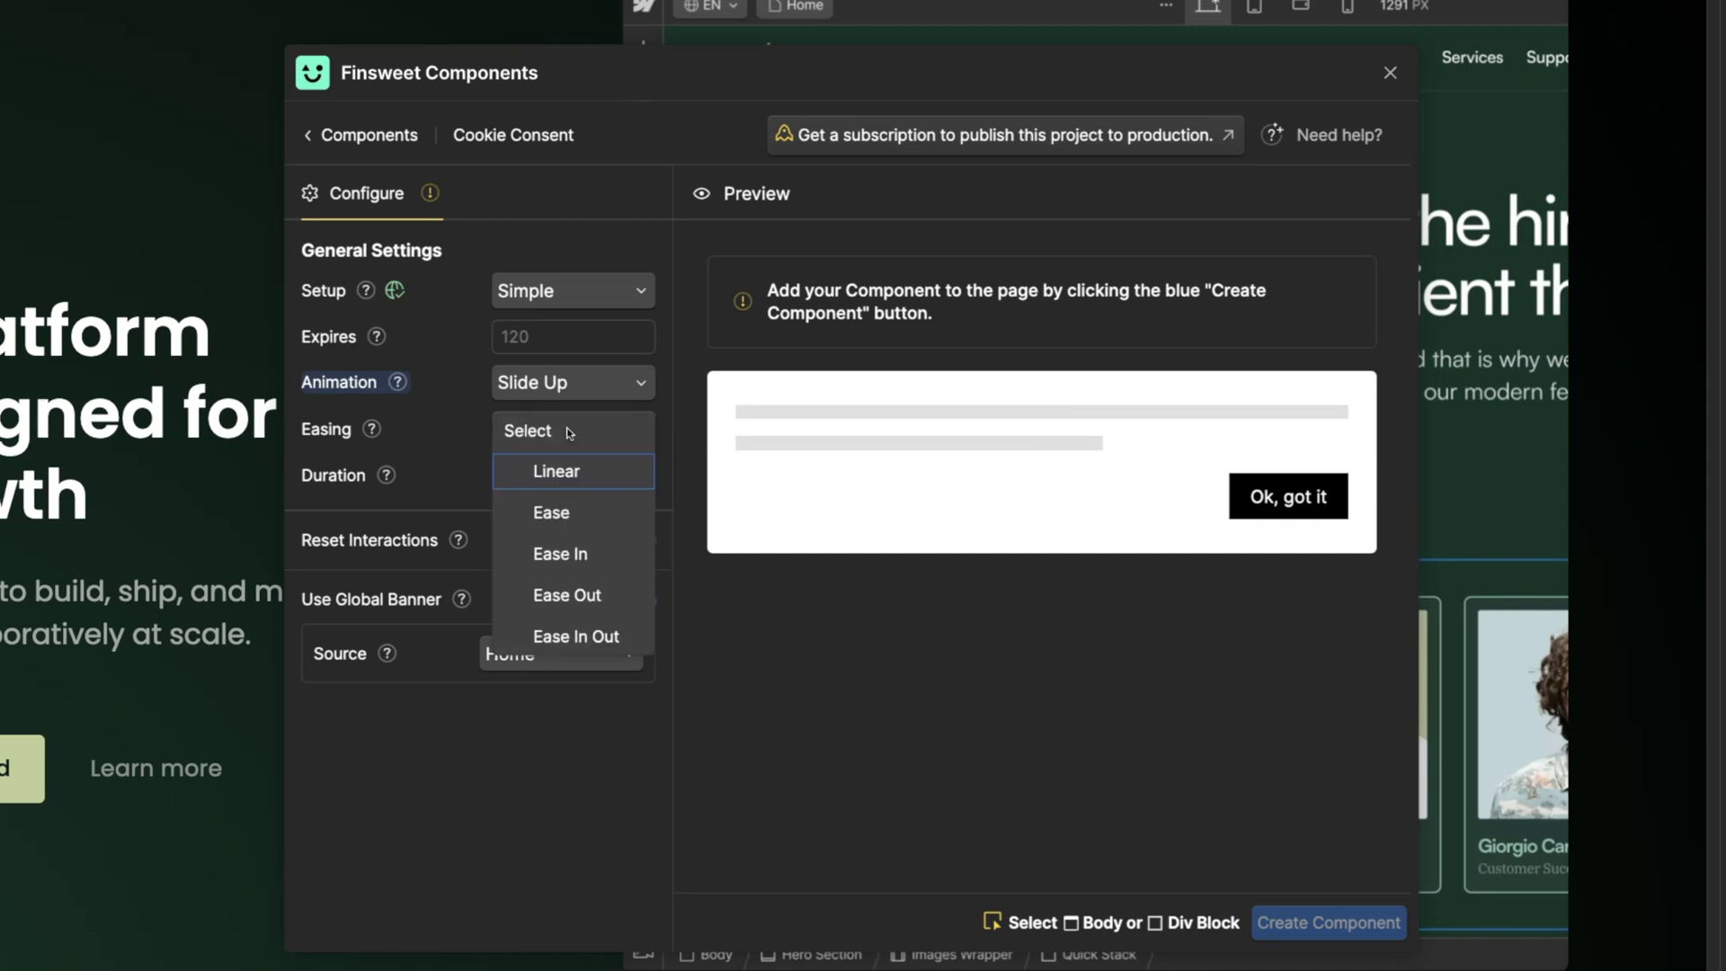
click(564, 508)
click(548, 479)
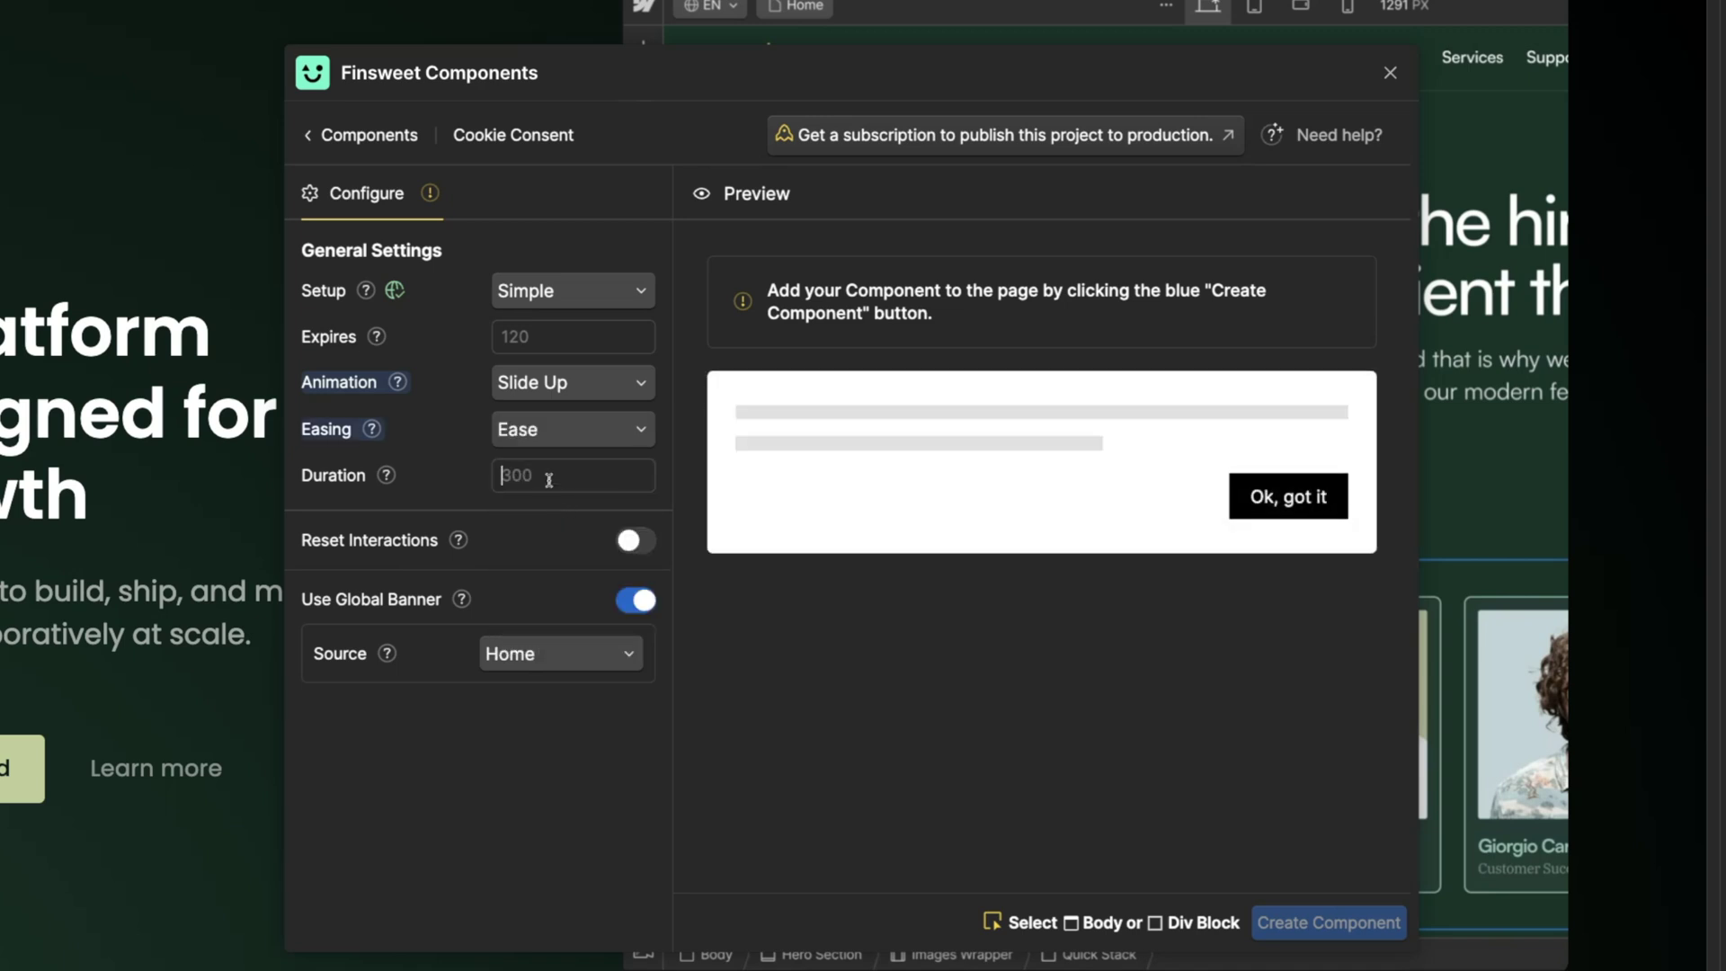
text(500)
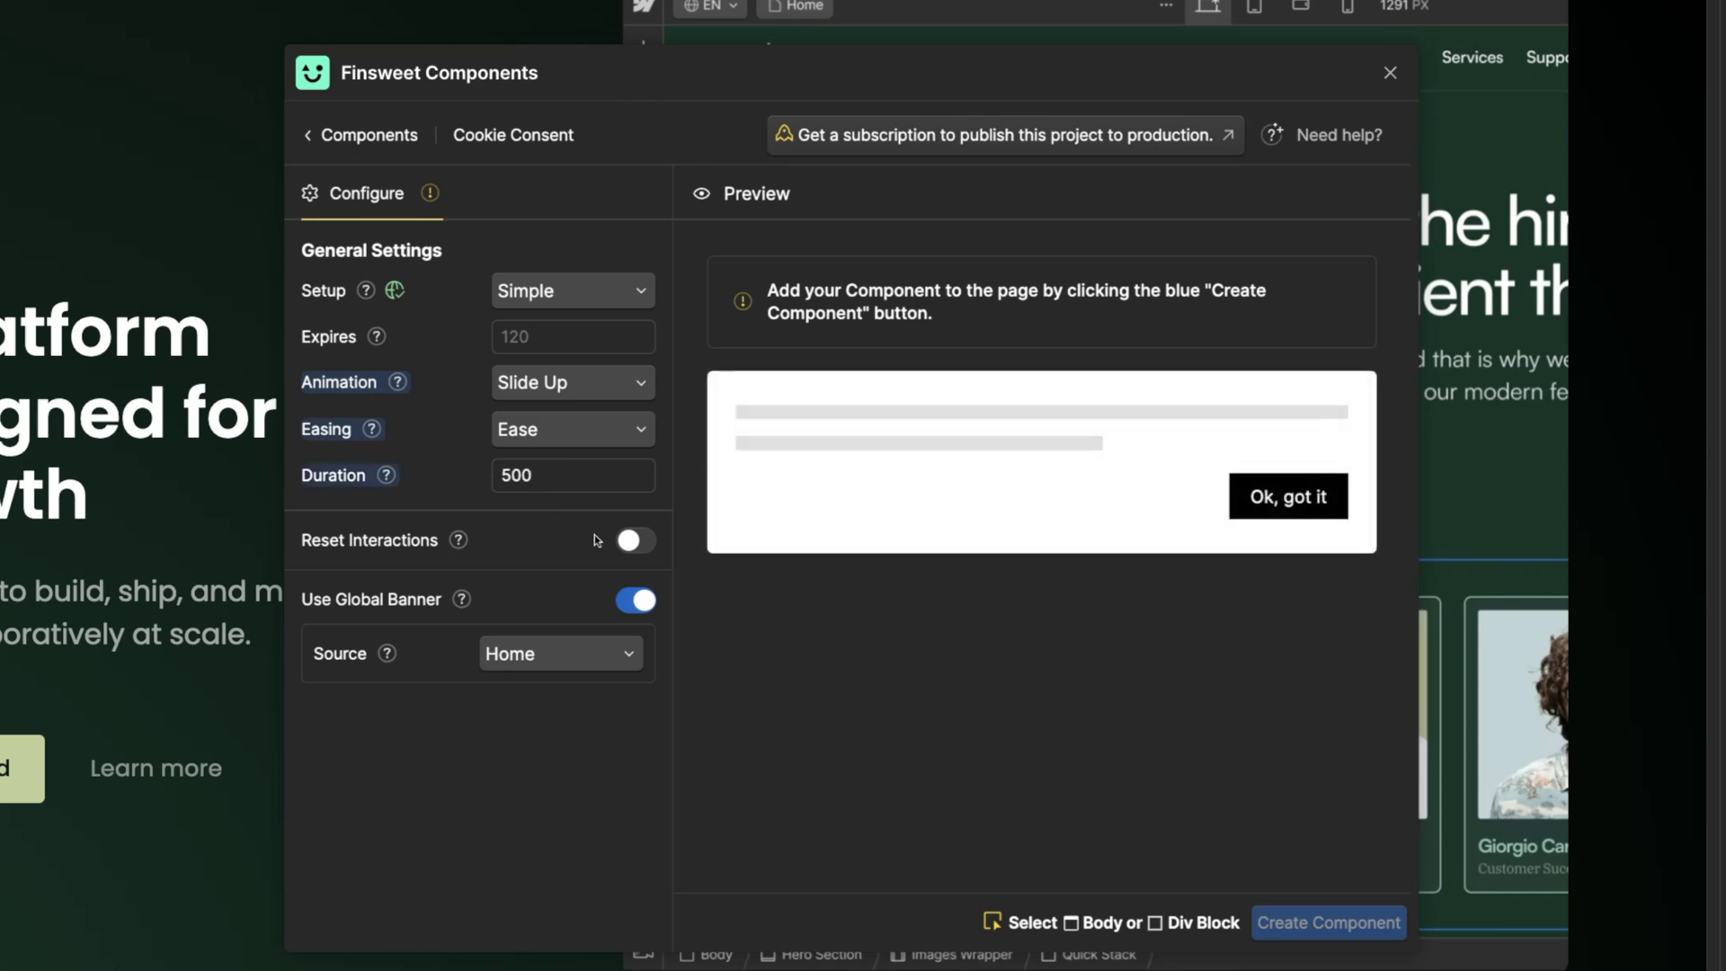
click(637, 543)
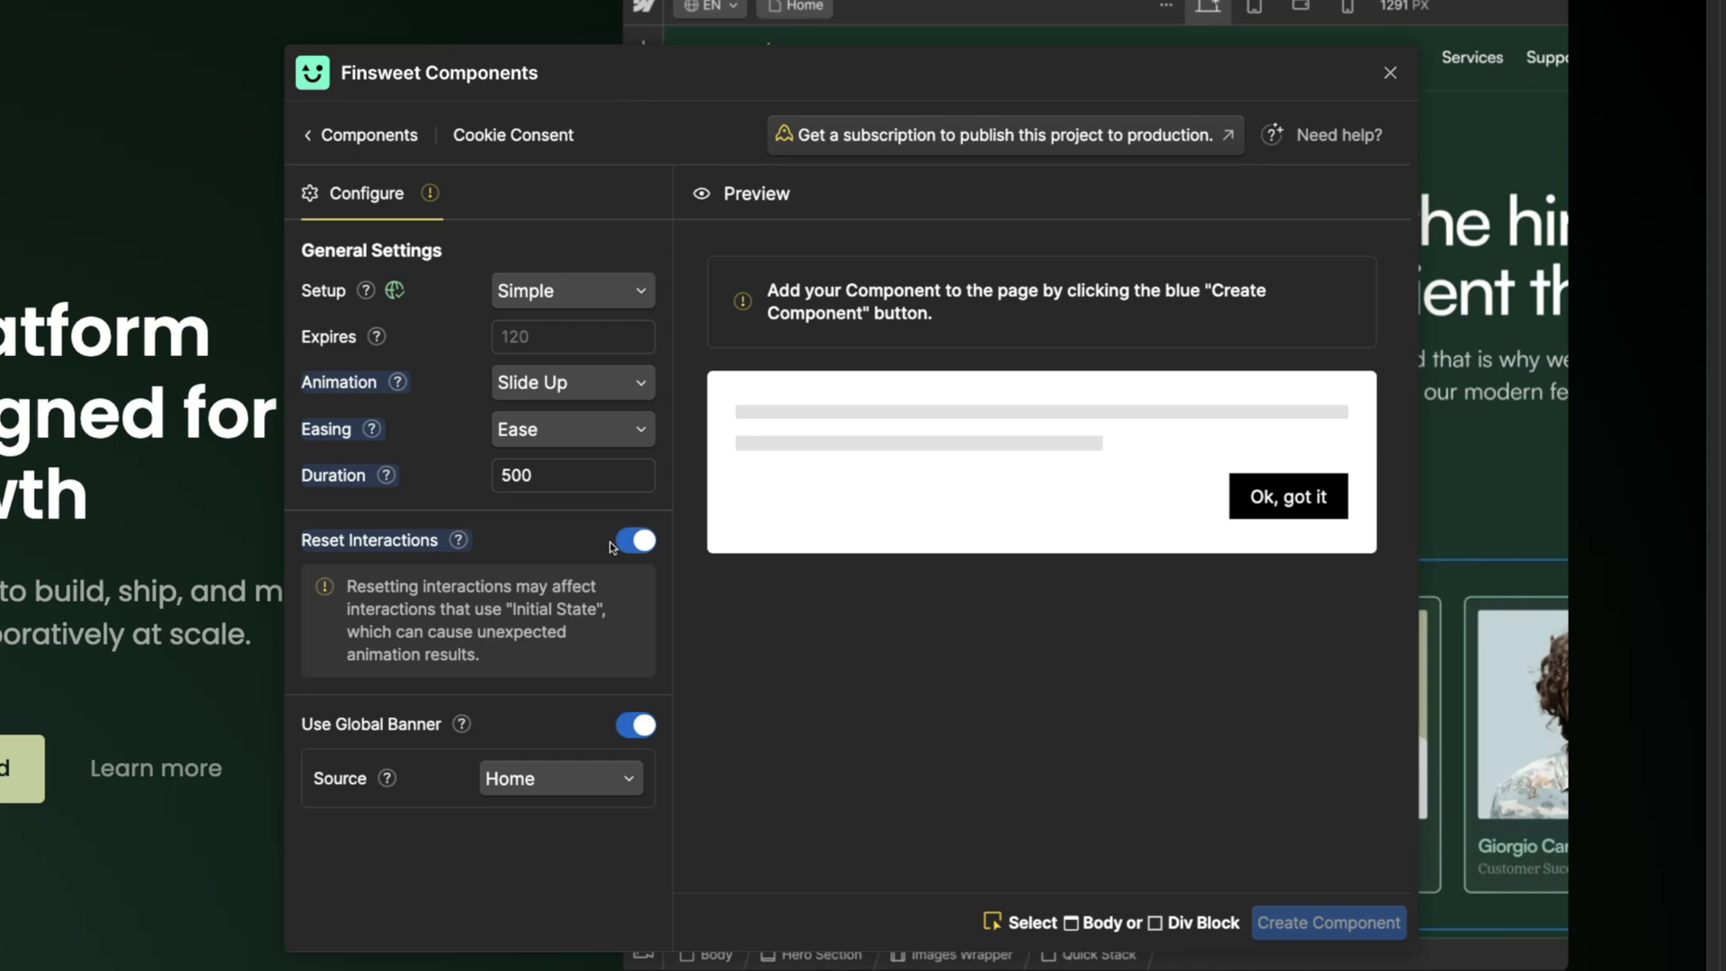
click(634, 543)
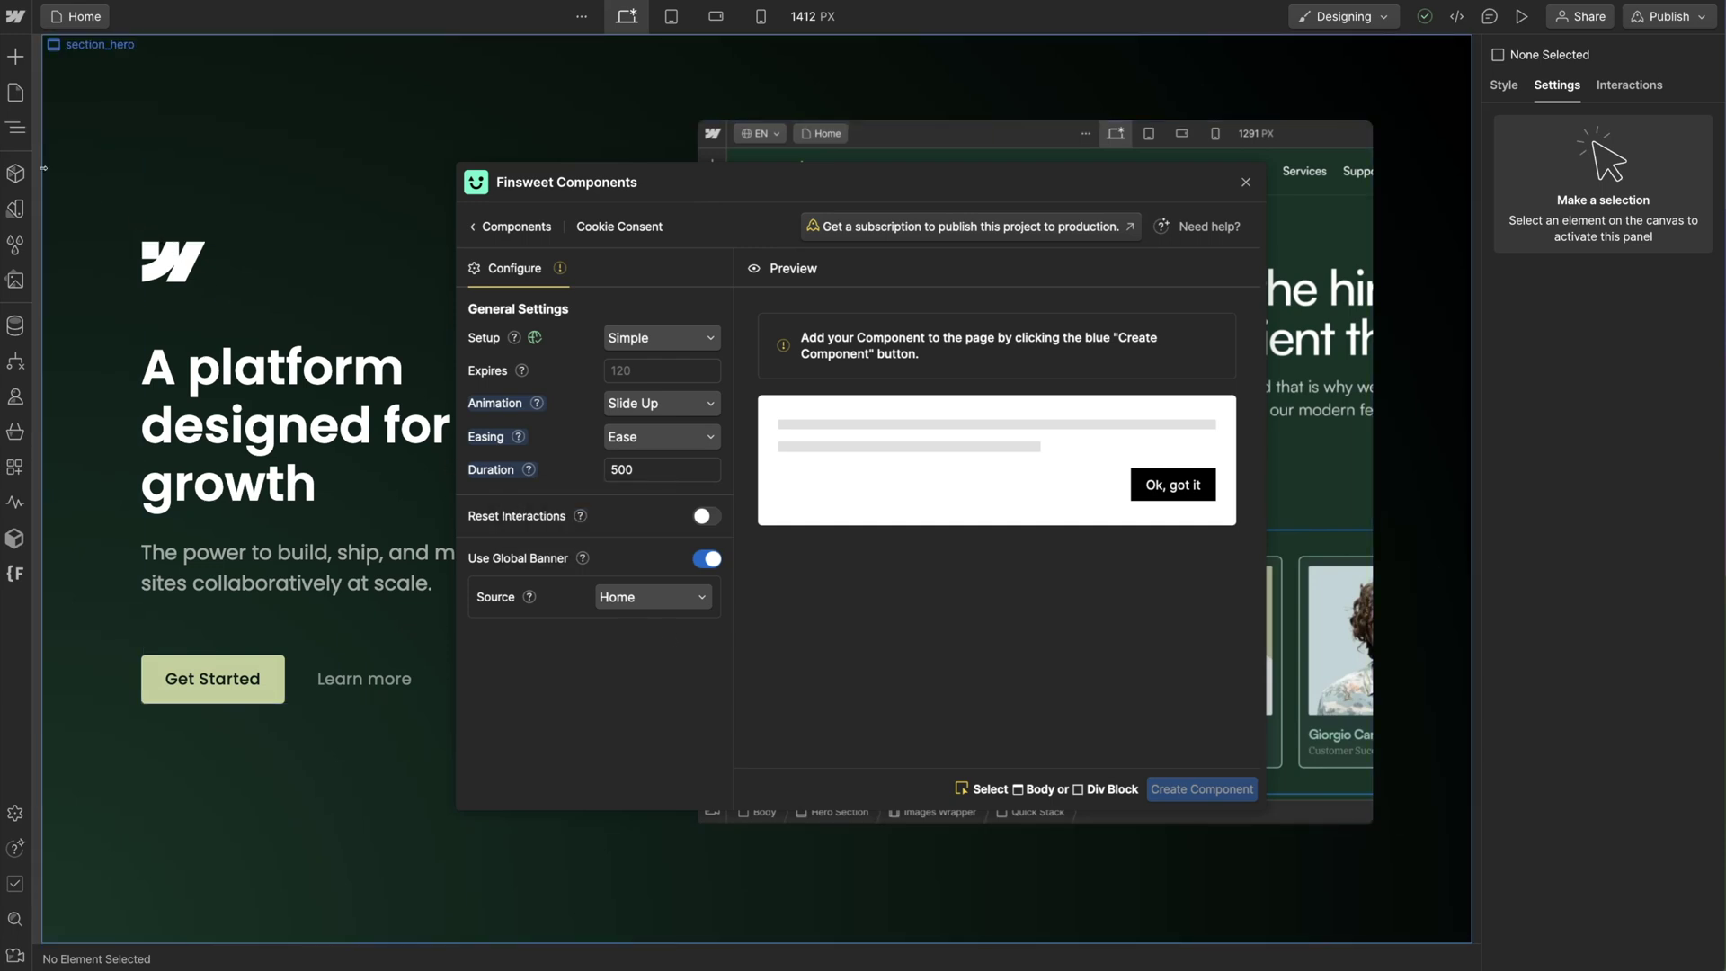
Create the Cookie Consent component inside Body, confirm the scripts, and close Finsweet Components.
click(14, 131)
click(73, 87)
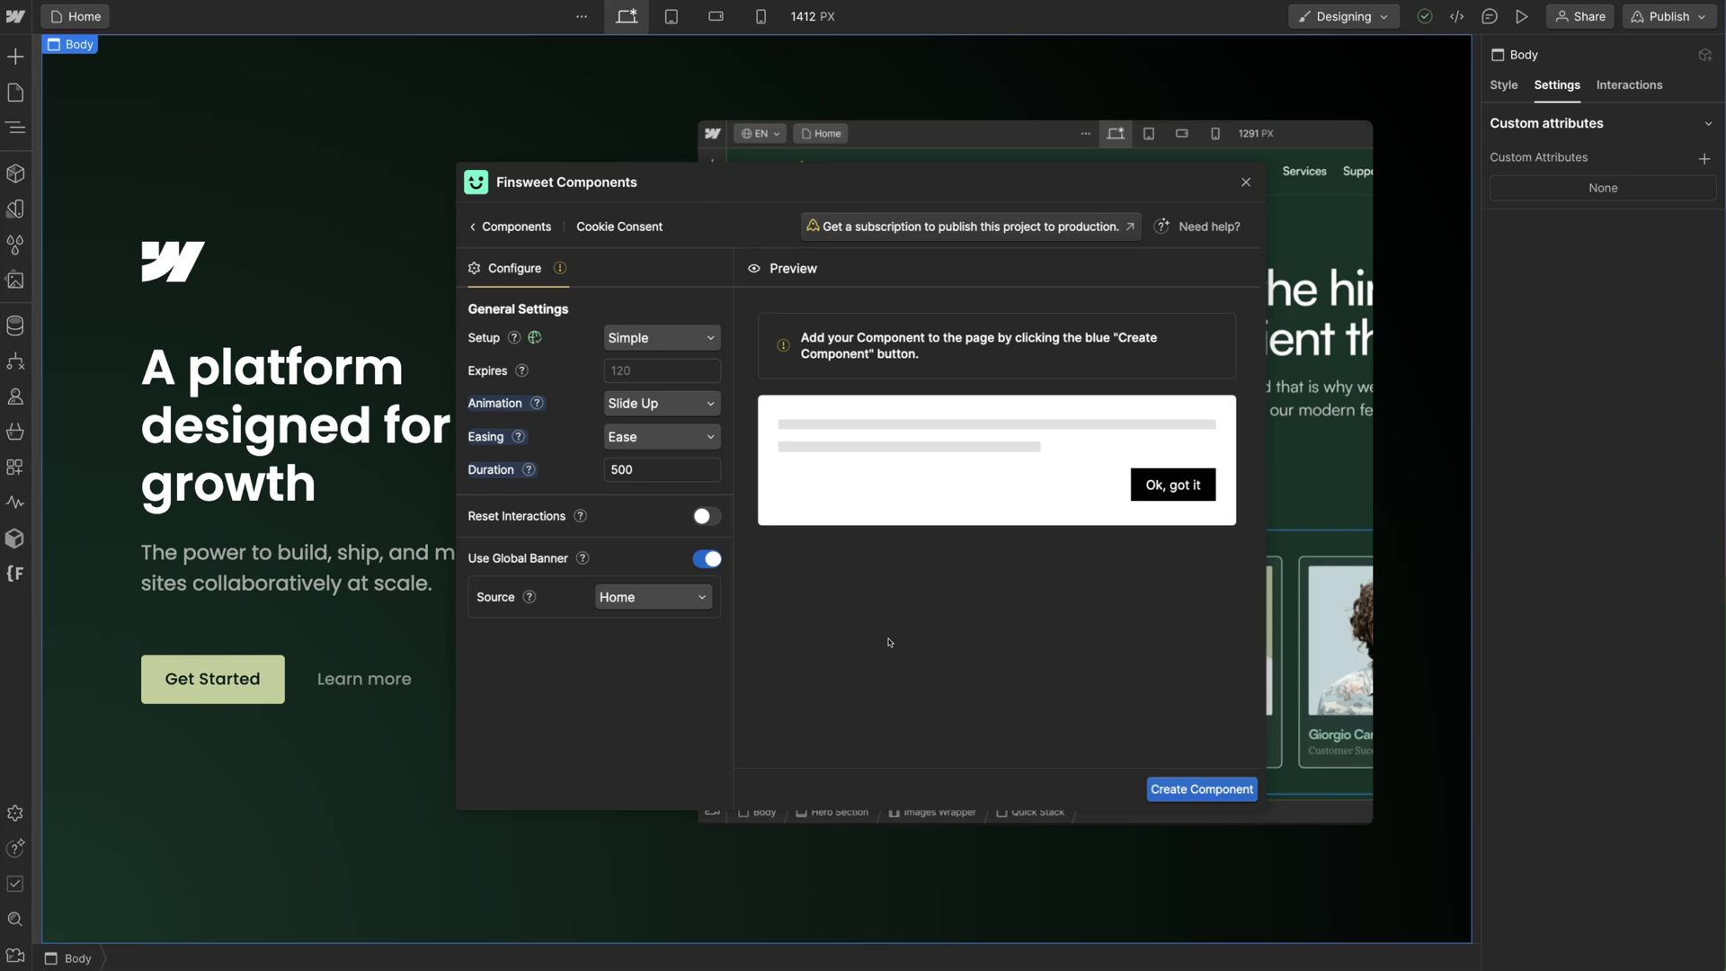
click(1229, 797)
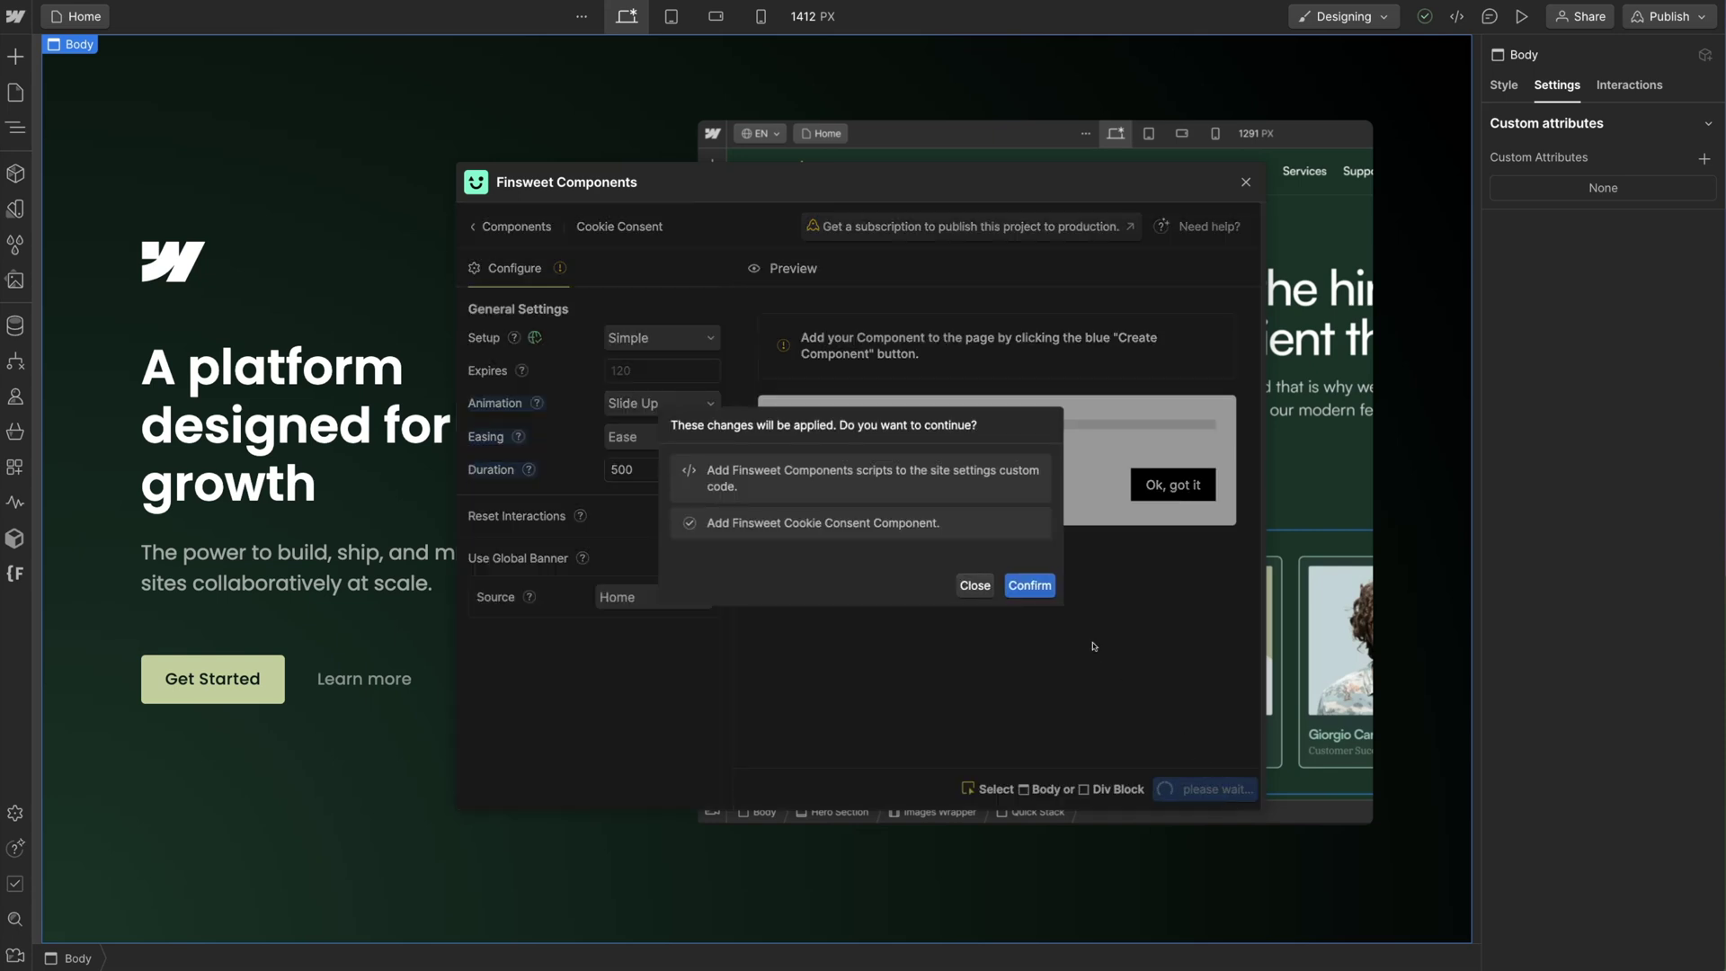
click(1030, 586)
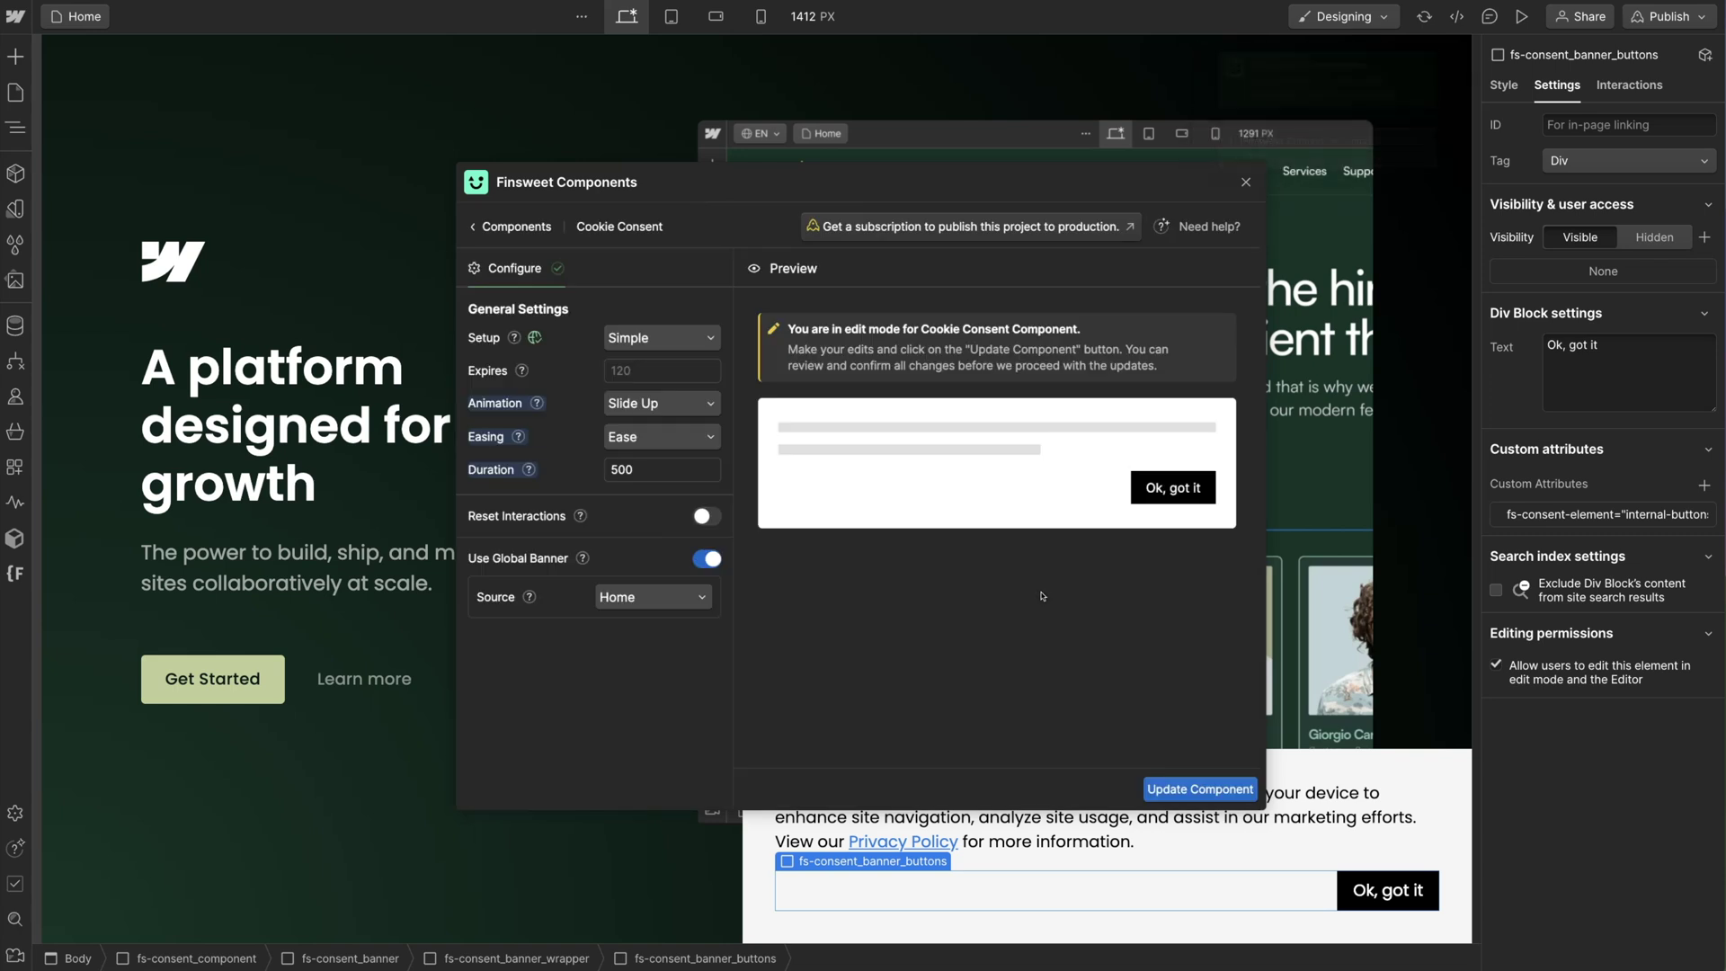
click(1244, 185)
Publish the site to staging and accept the banner with Ok, got it on the live page.
key(shift+p)
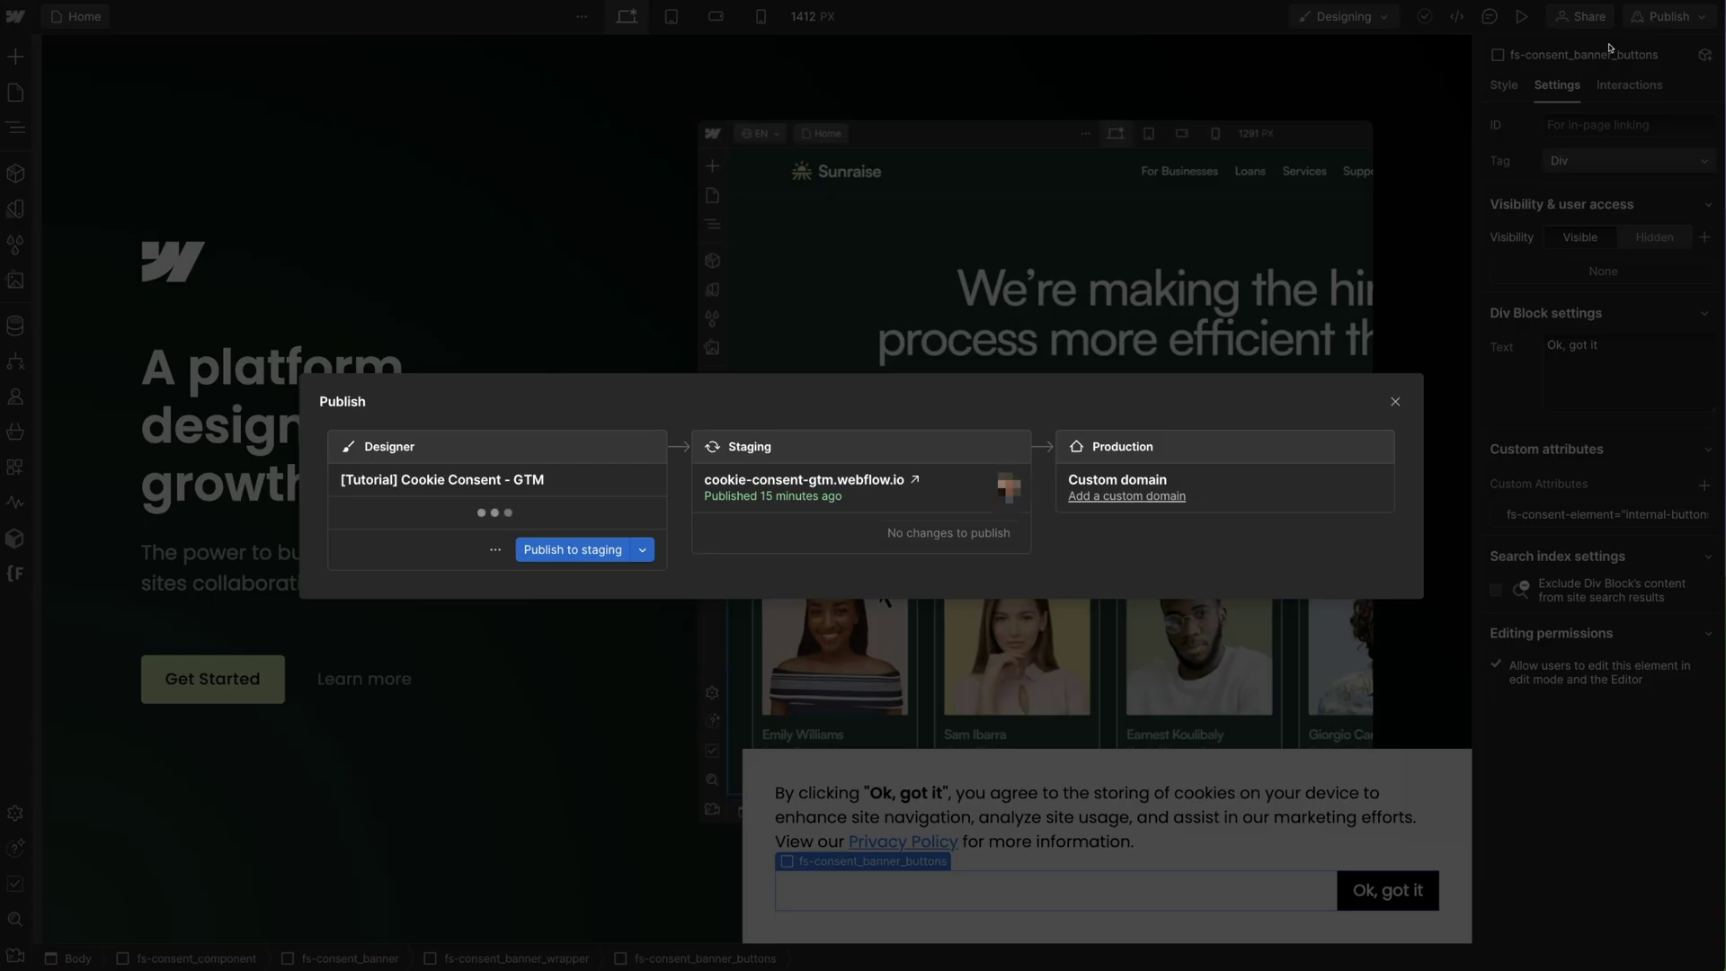
click(573, 549)
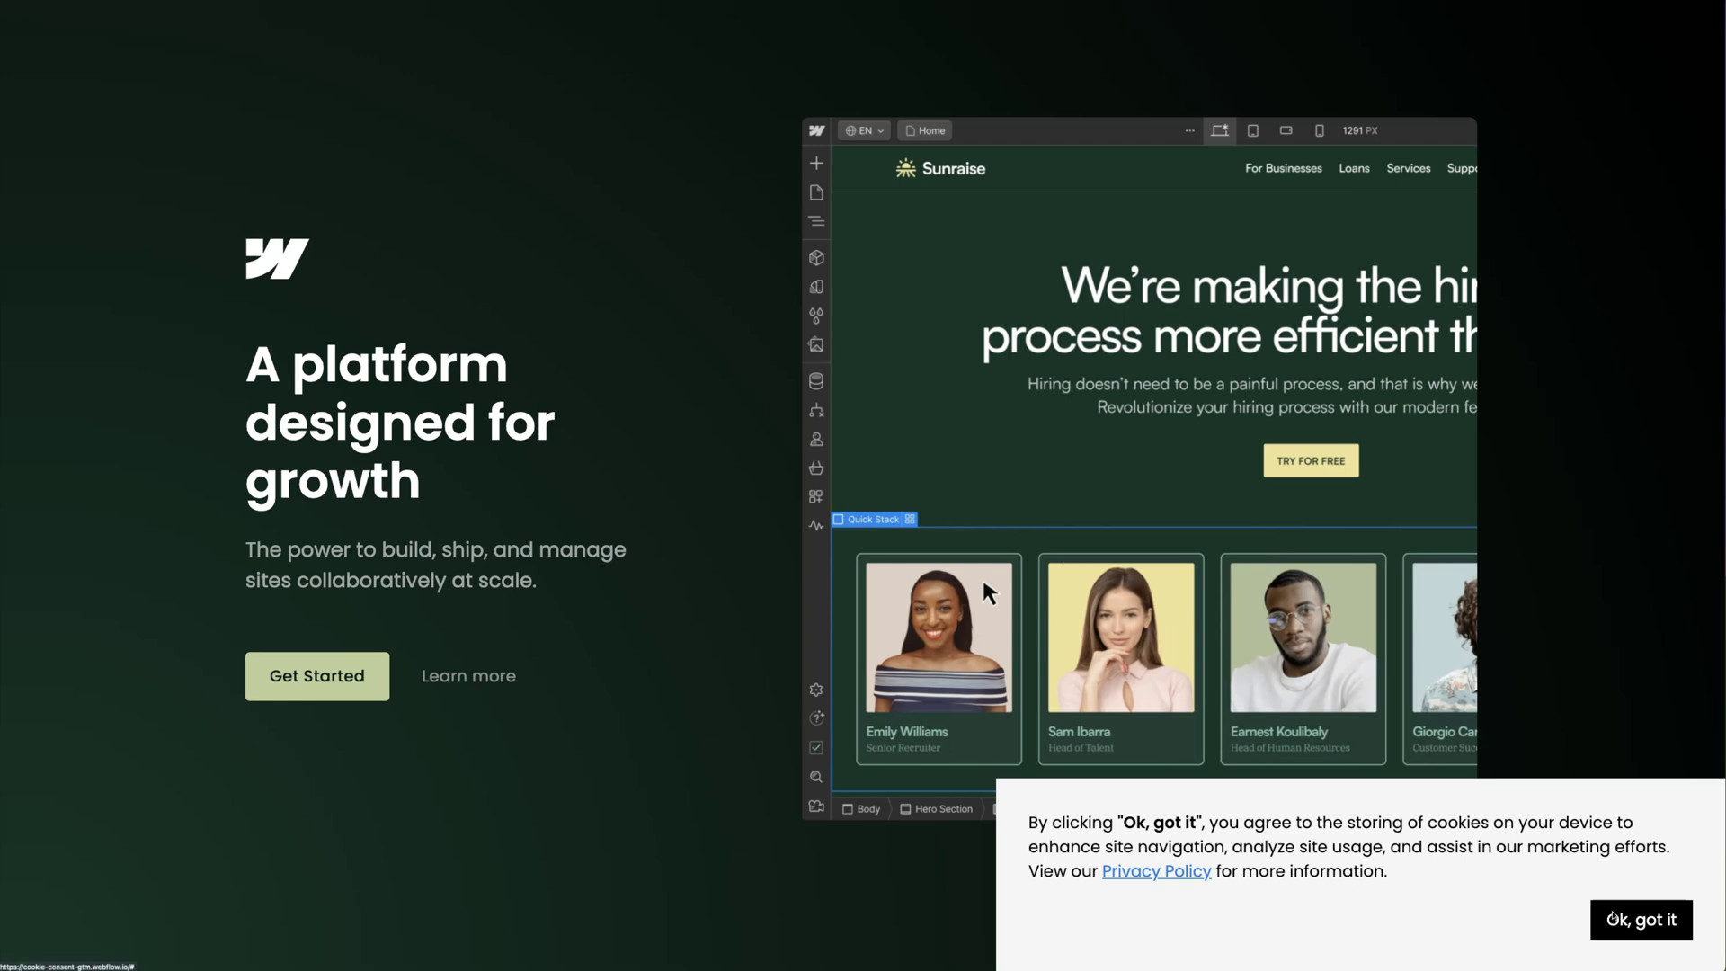
click(1614, 918)
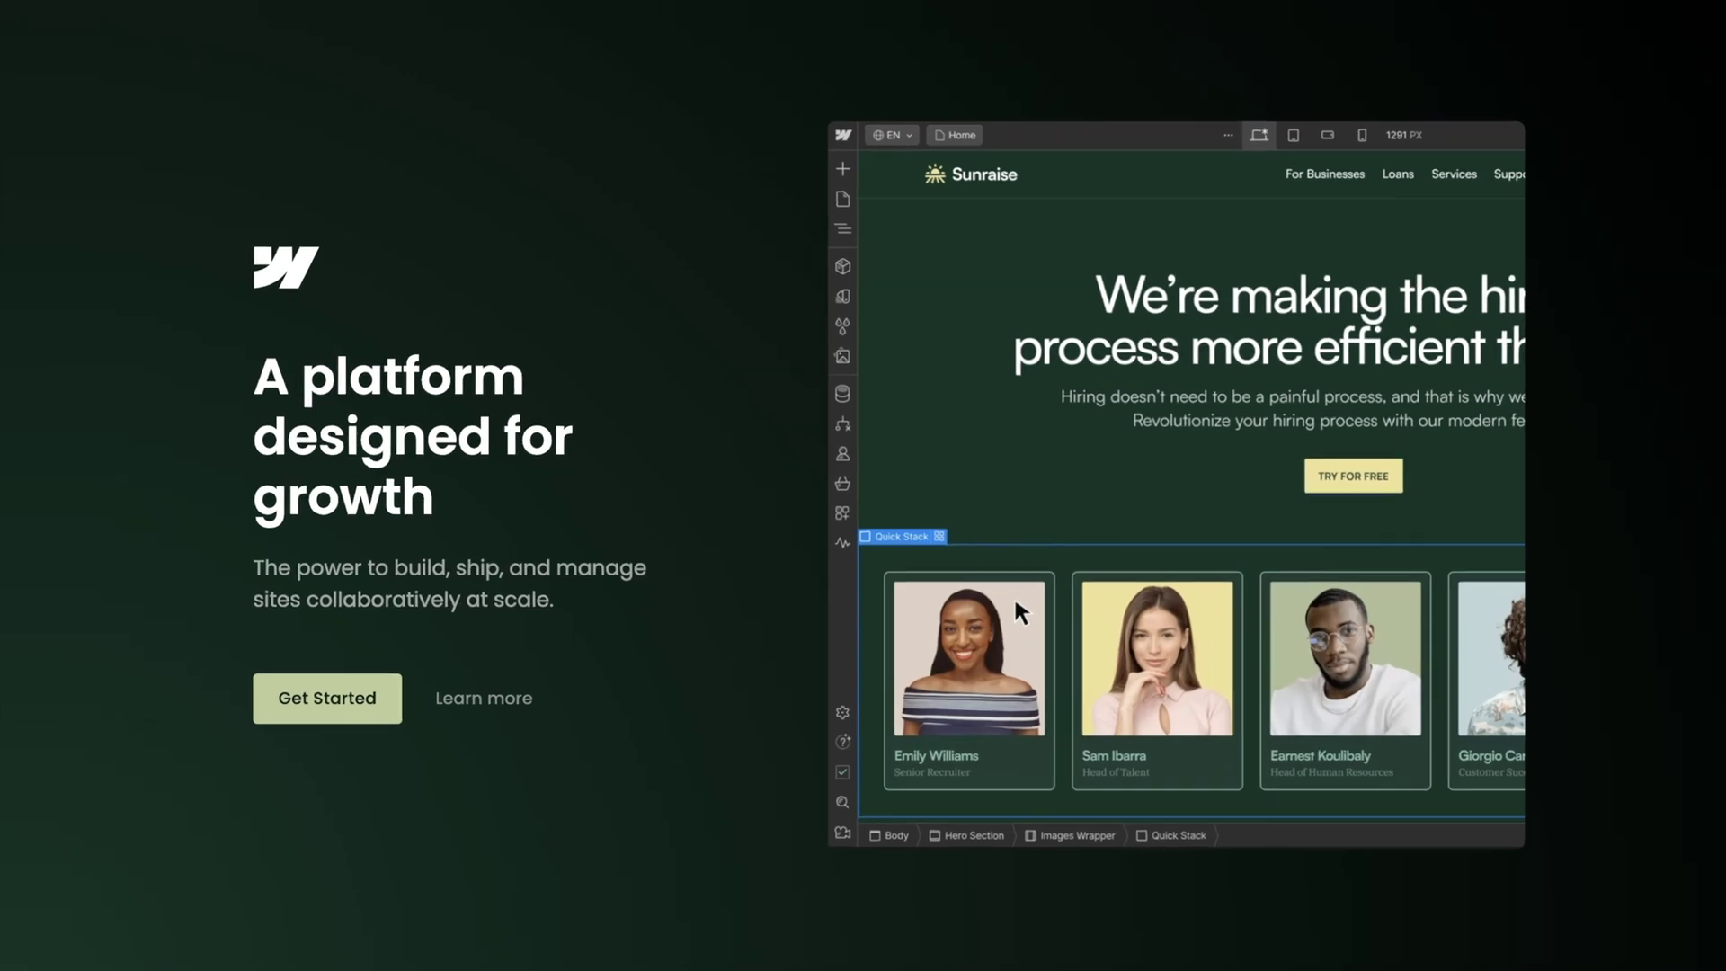
Delete Chrome's site data for cookie-consent-gtm.webflow.io and google.com, then reload the page.
click(135, 0)
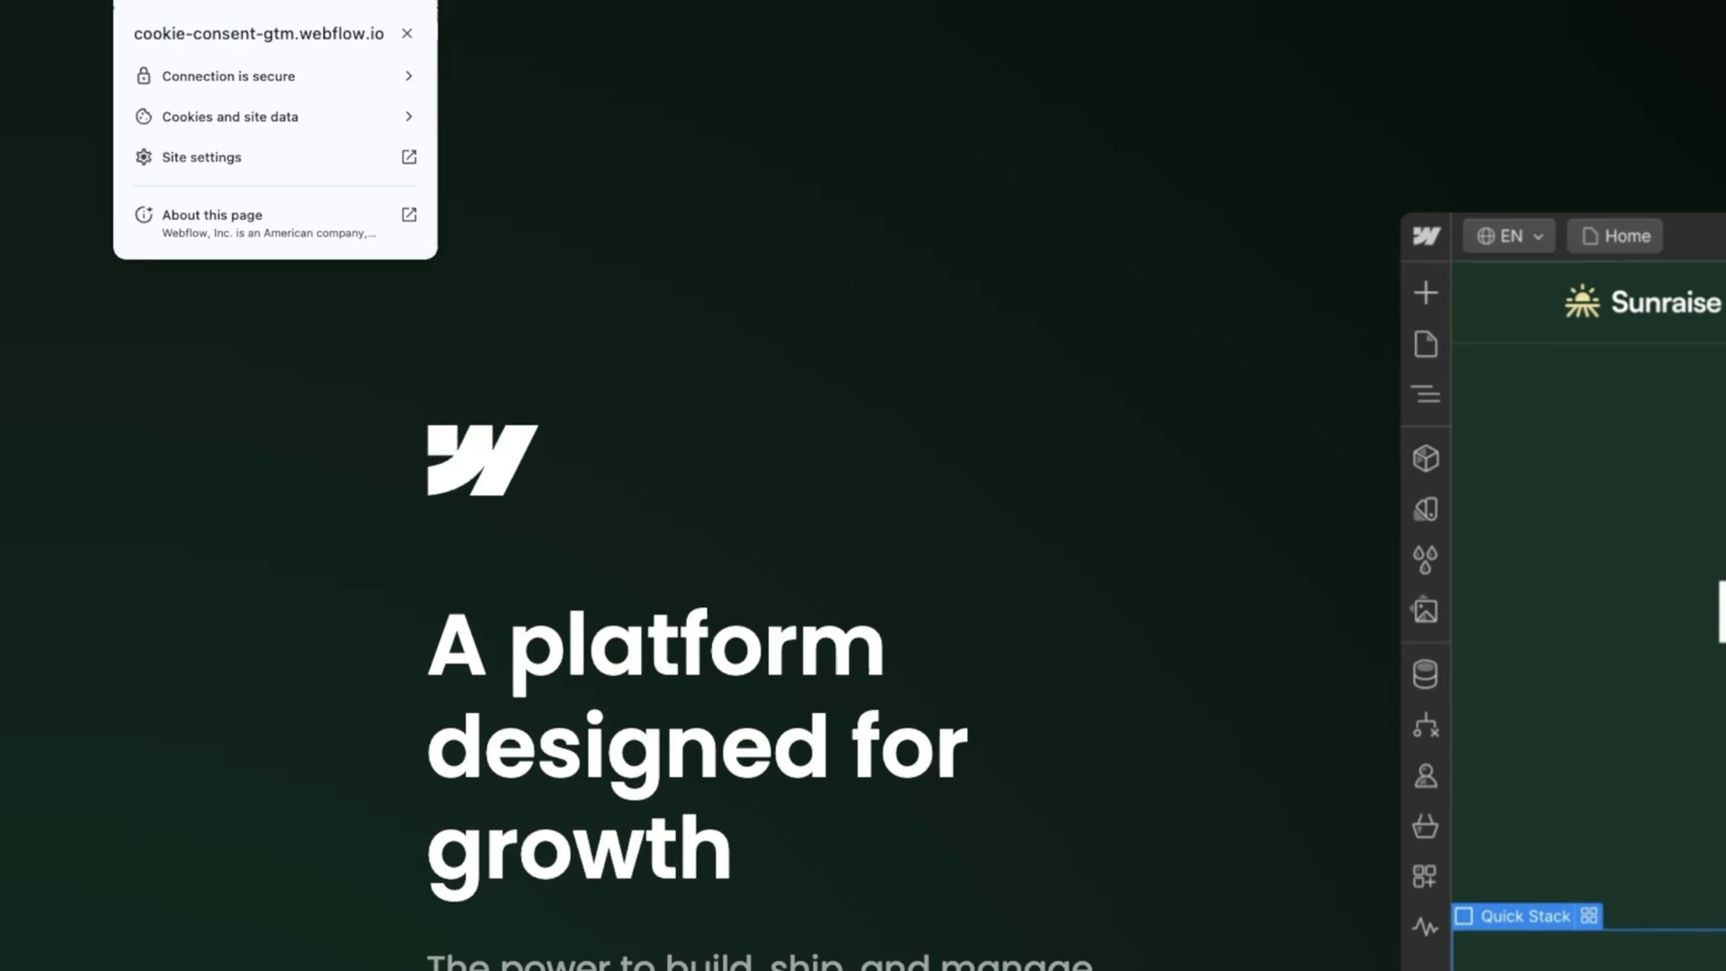
click(223, 115)
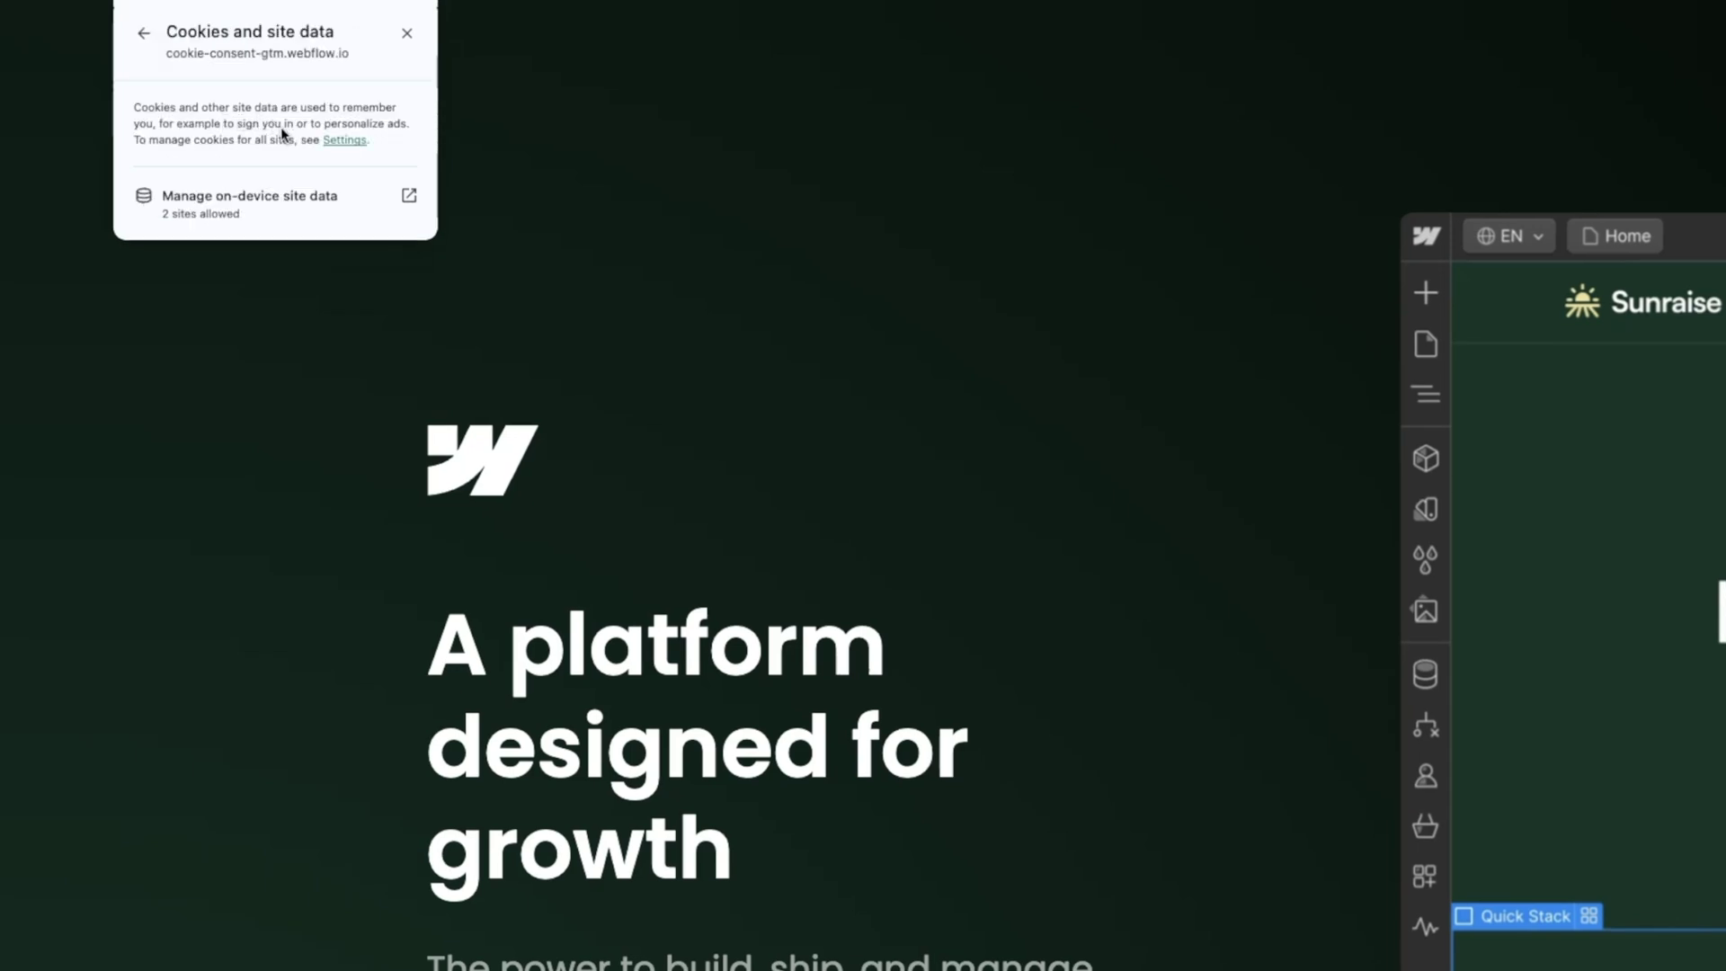
click(304, 207)
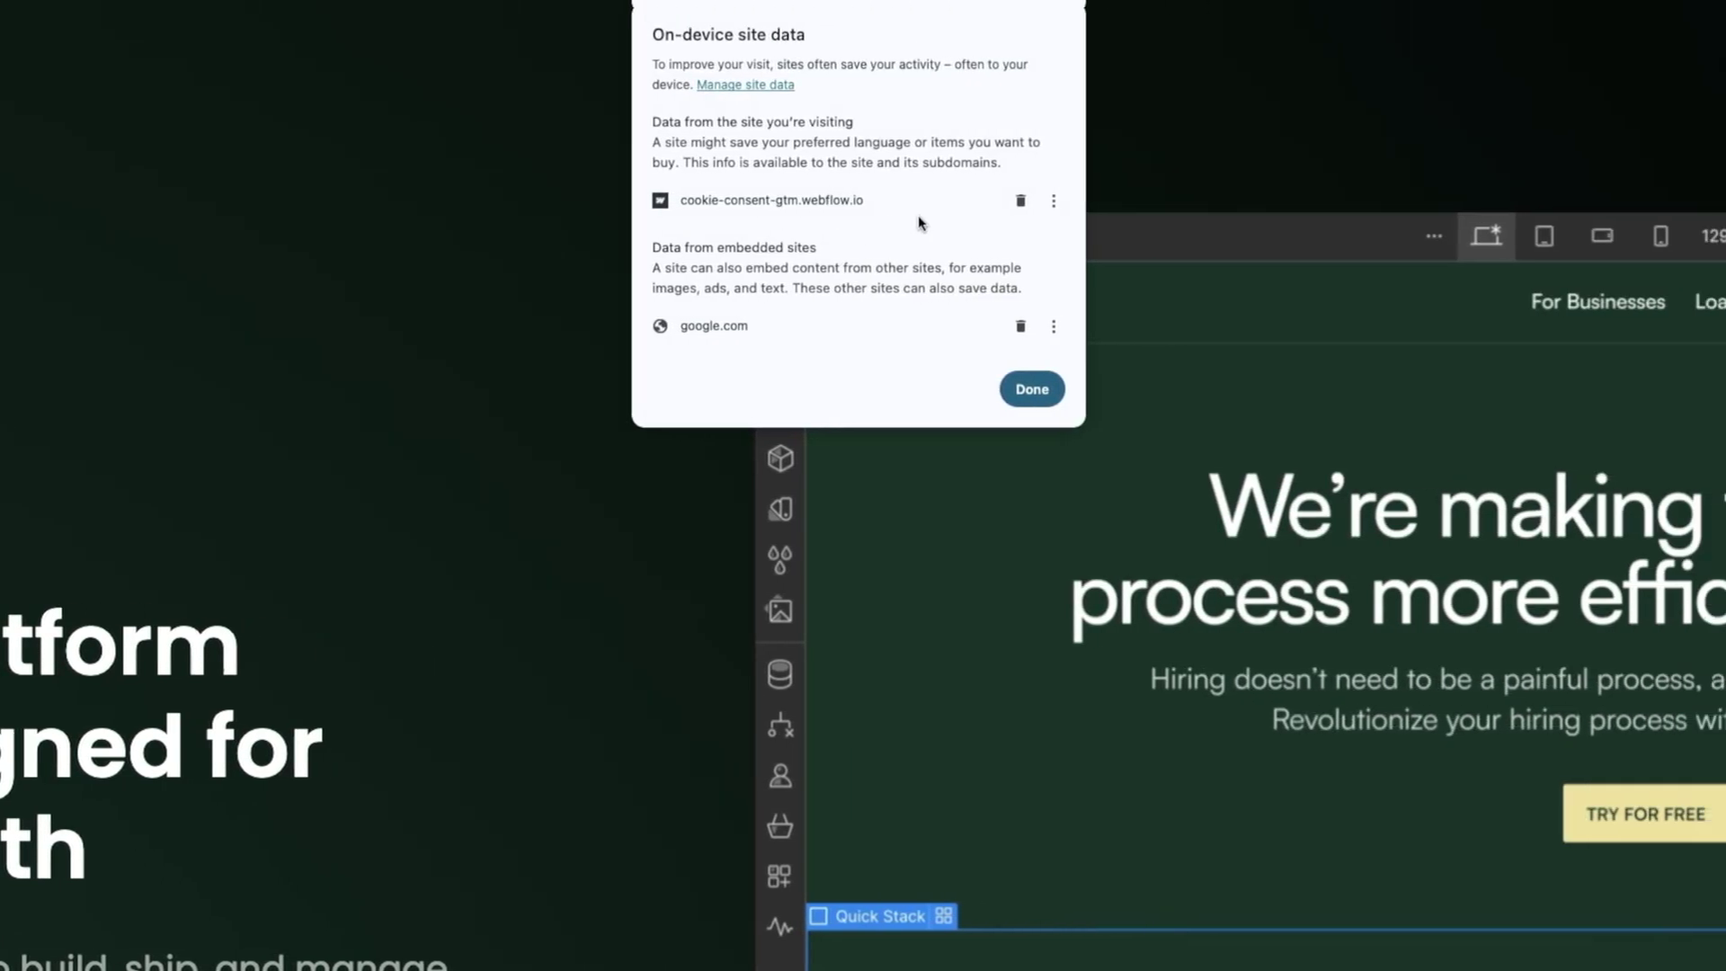
click(1118, 200)
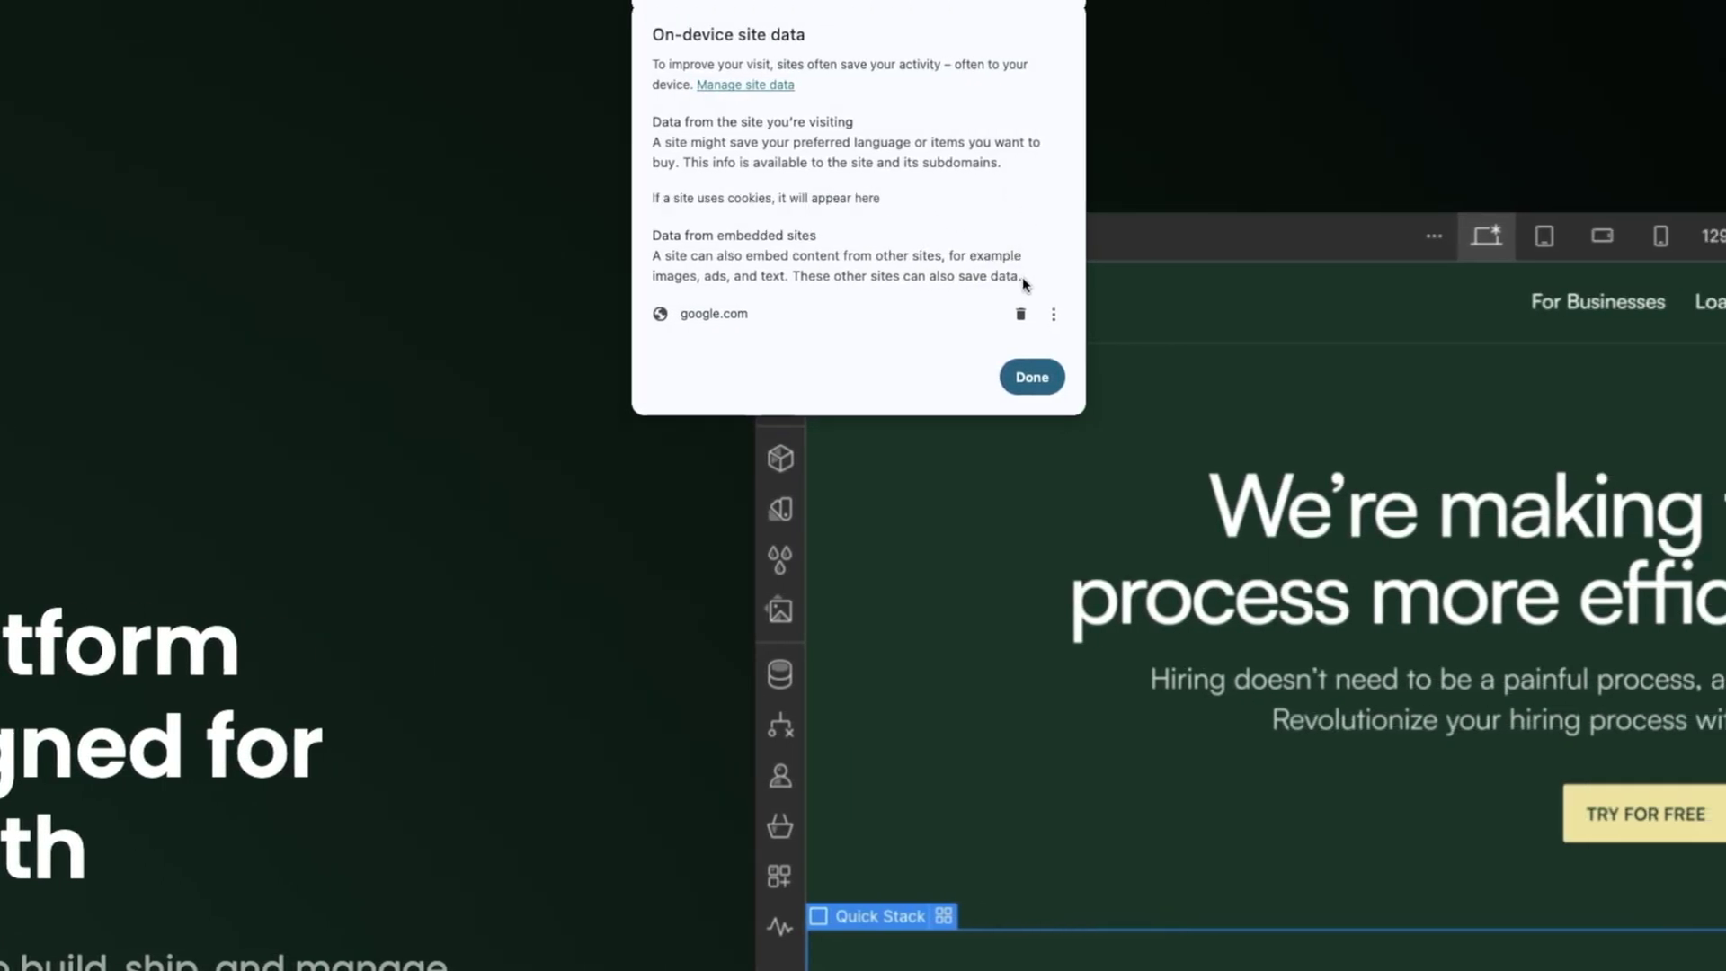
click(1020, 314)
click(1033, 366)
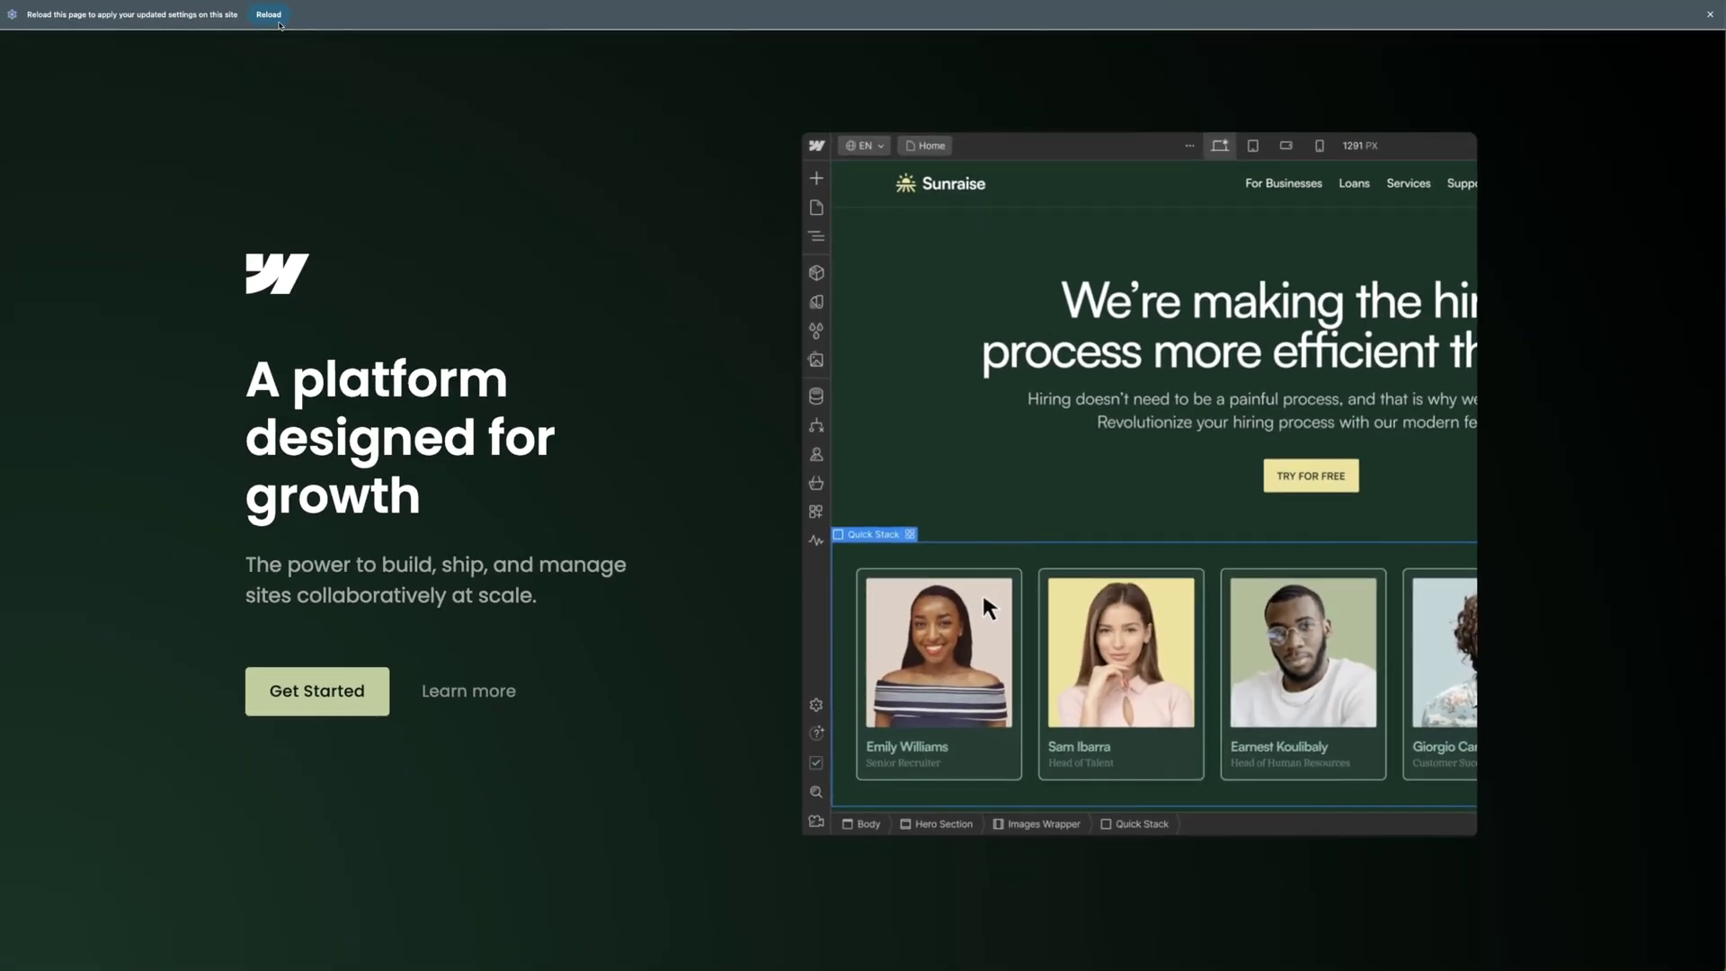
click(272, 16)
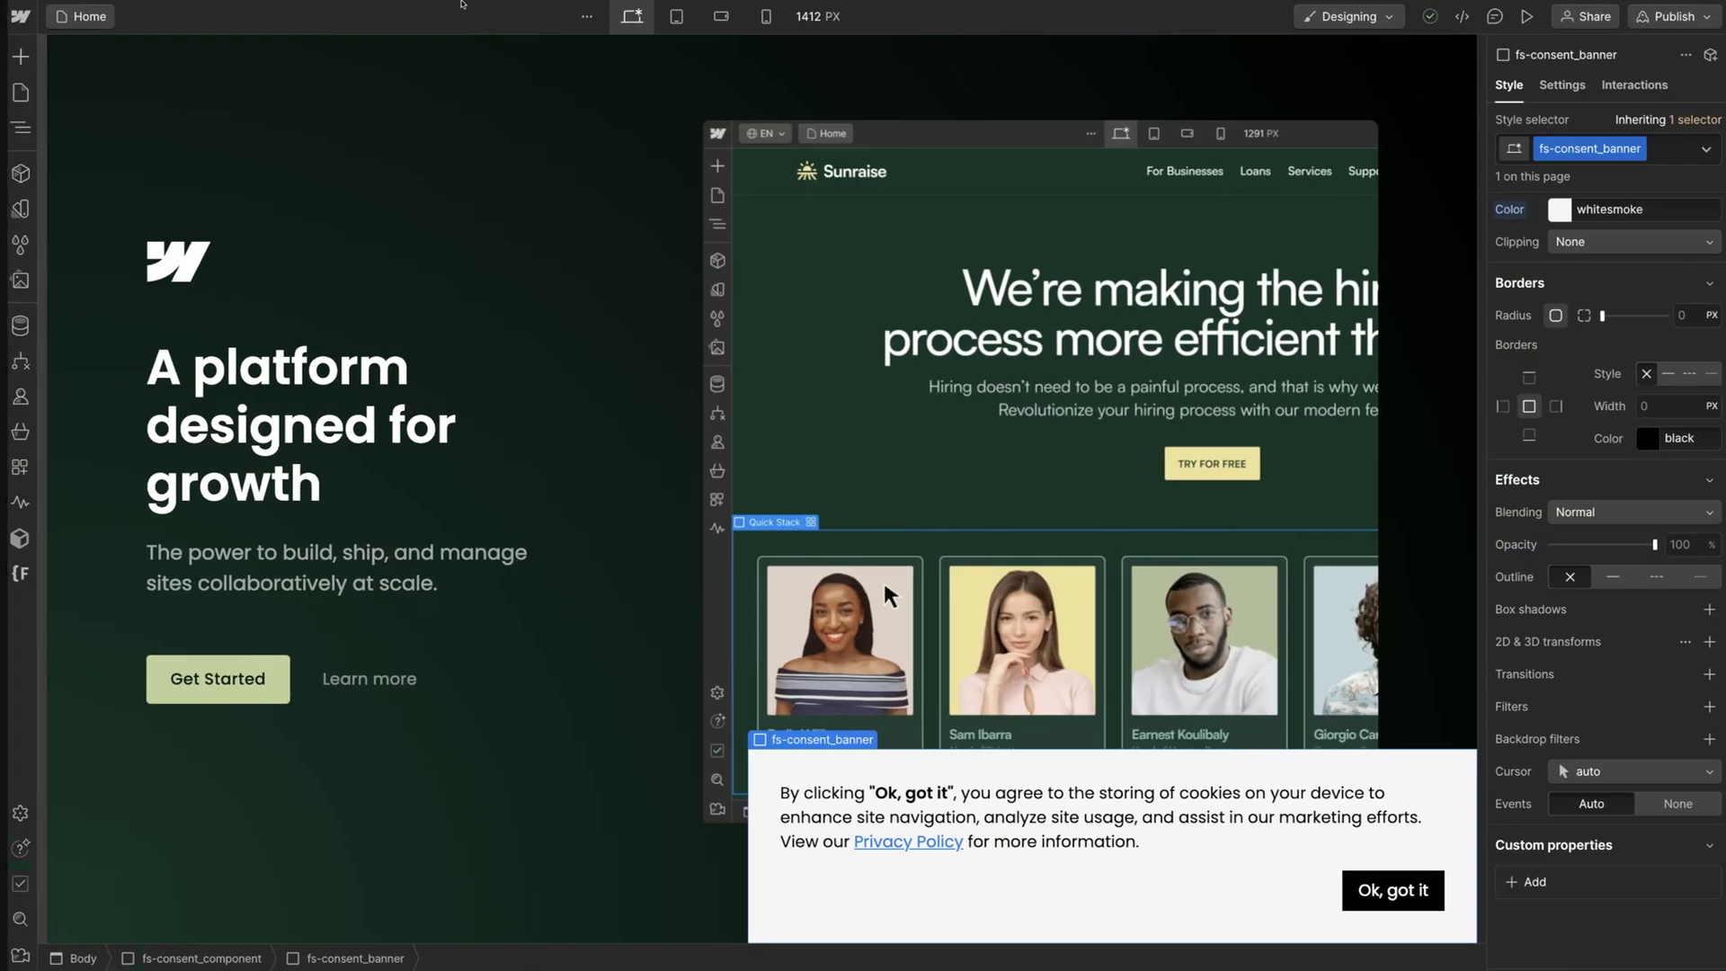
click(18, 131)
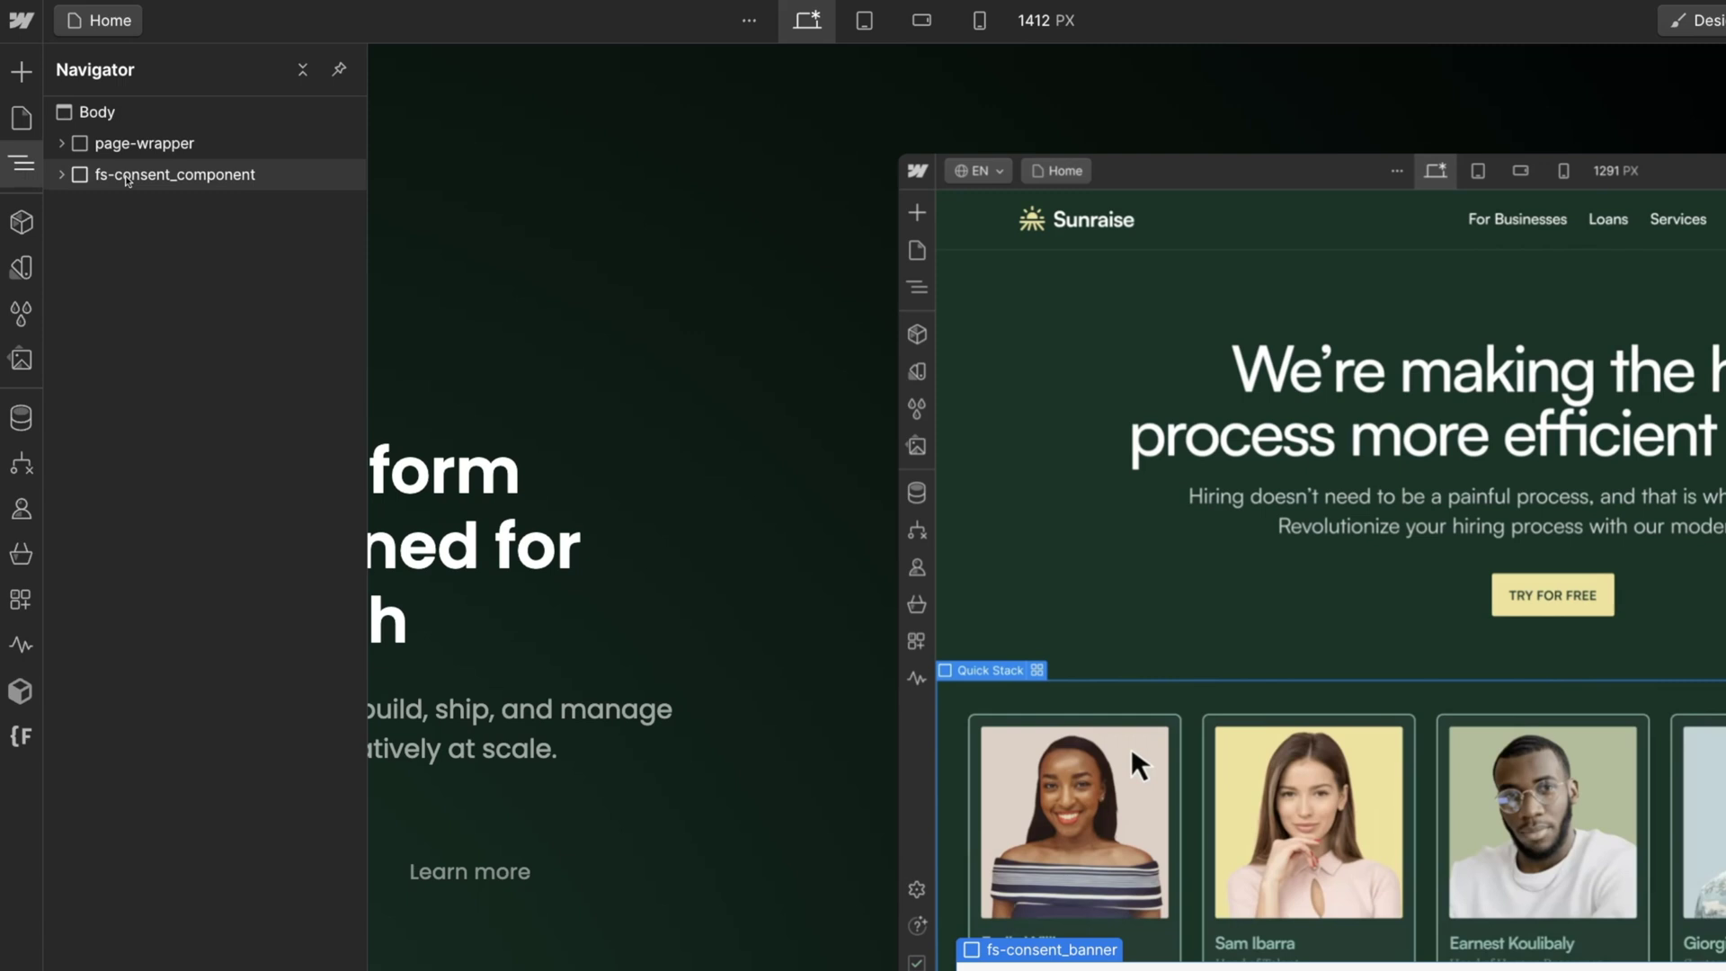
click(127, 177)
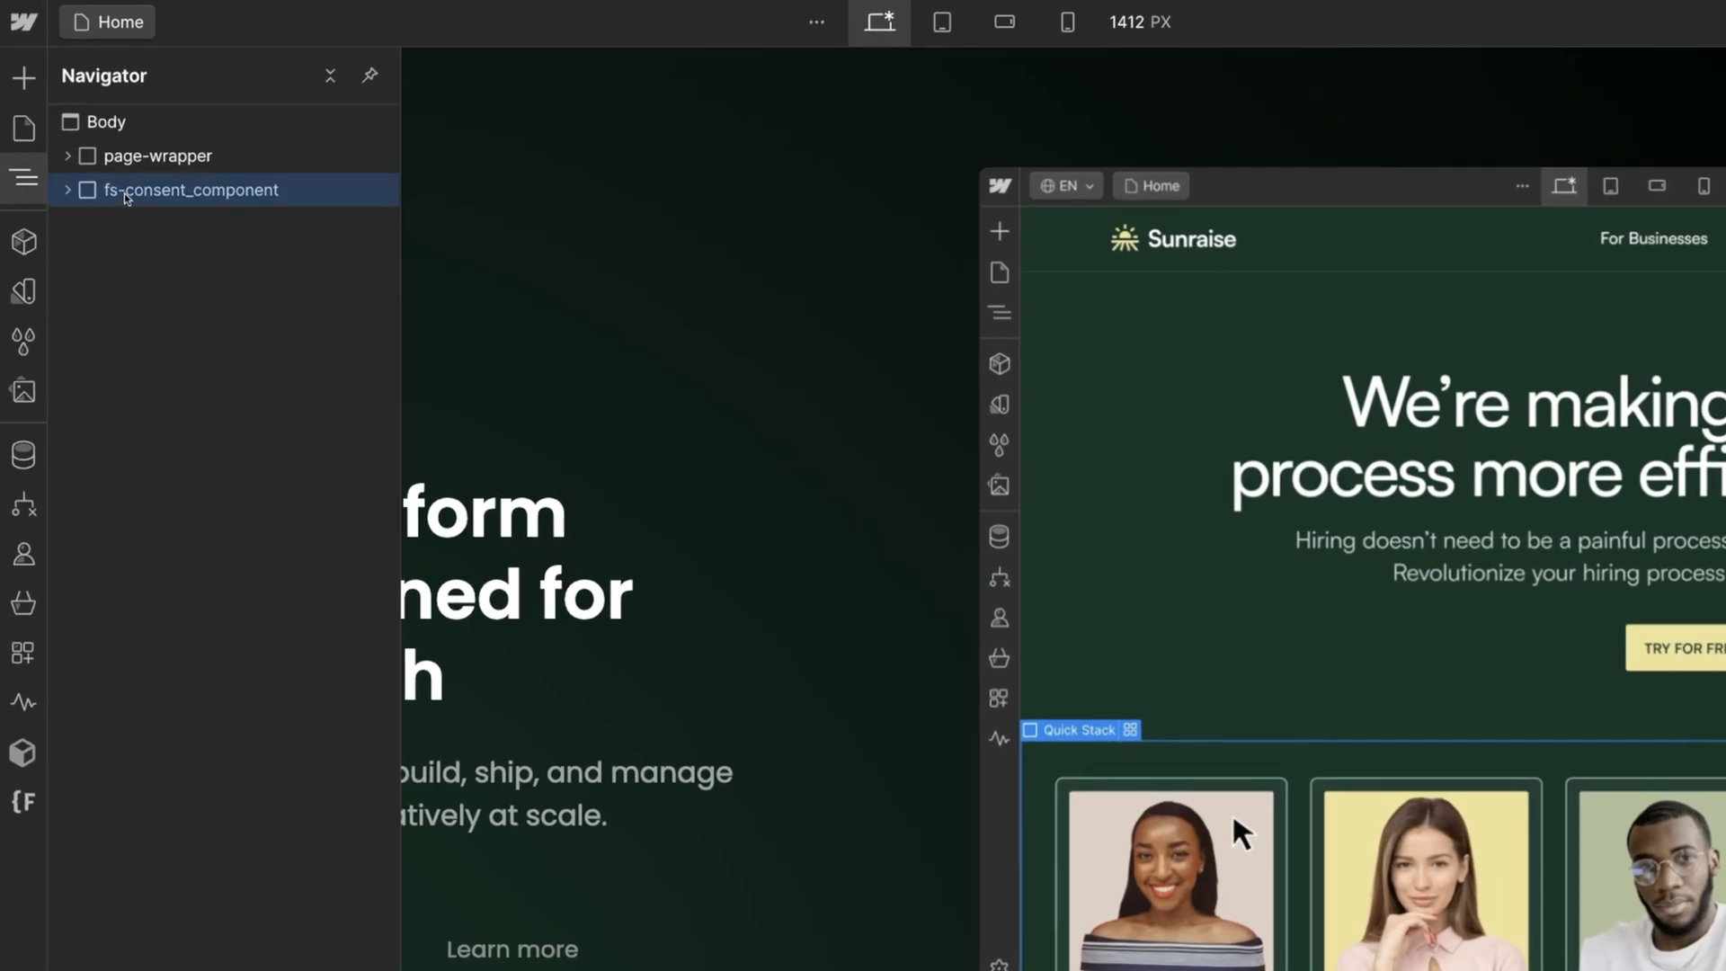
click(67, 191)
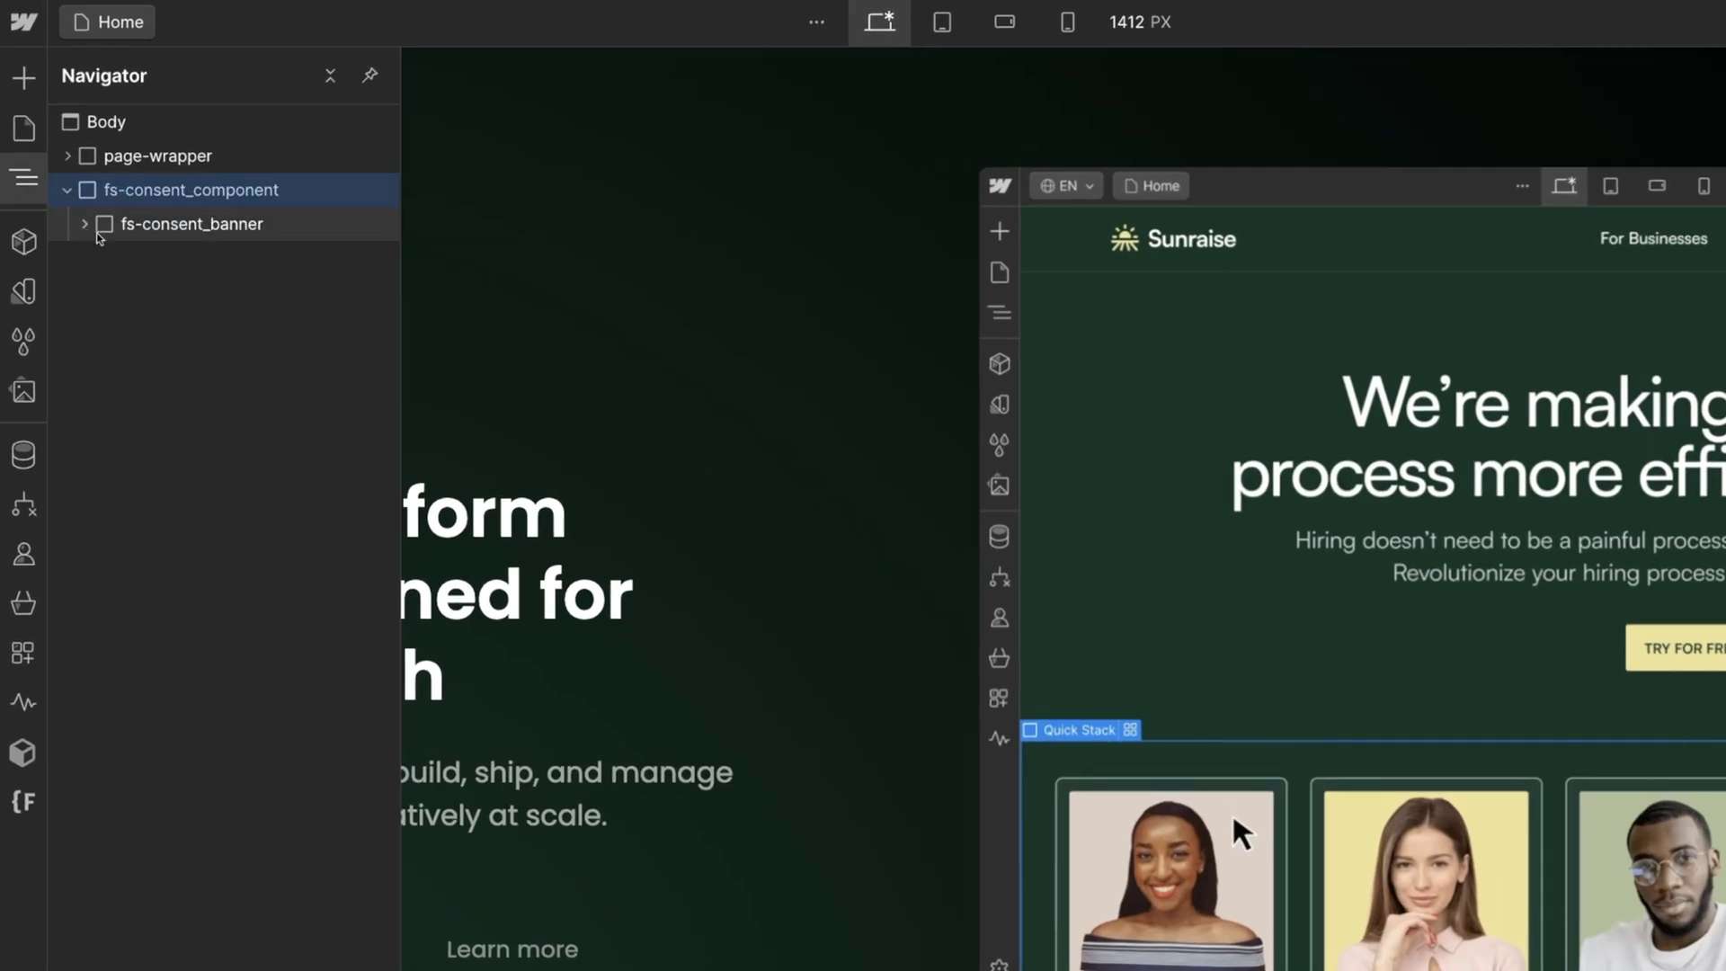
click(224, 236)
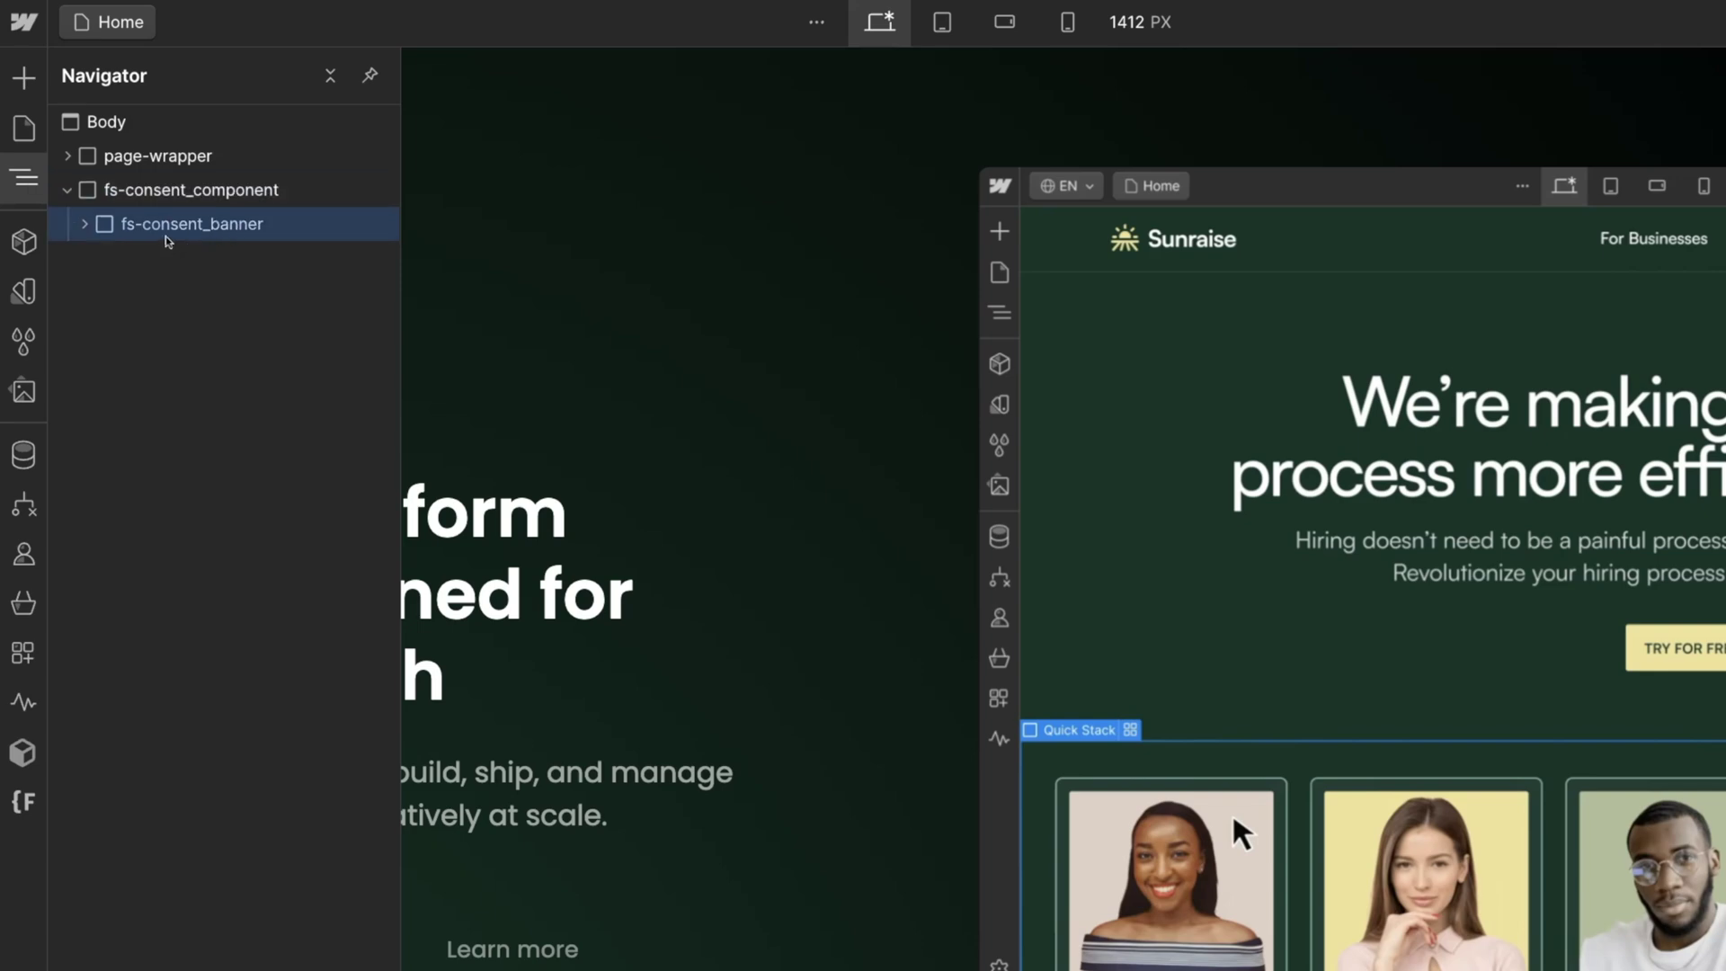
click(84, 225)
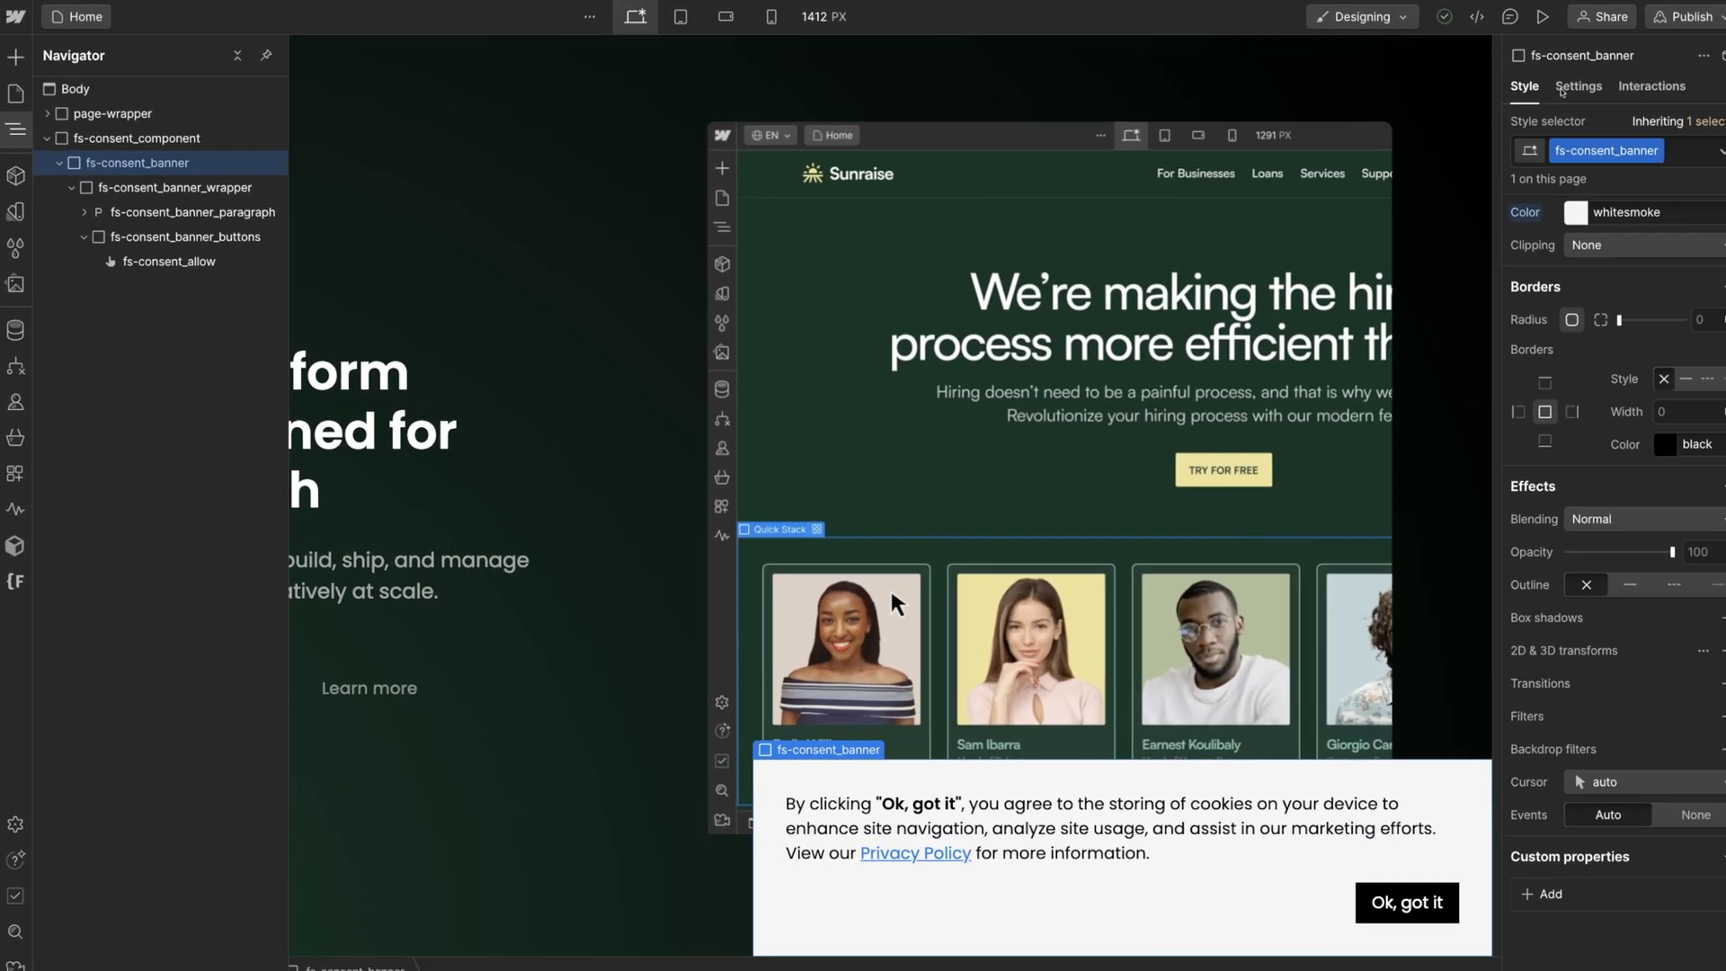
click(1561, 88)
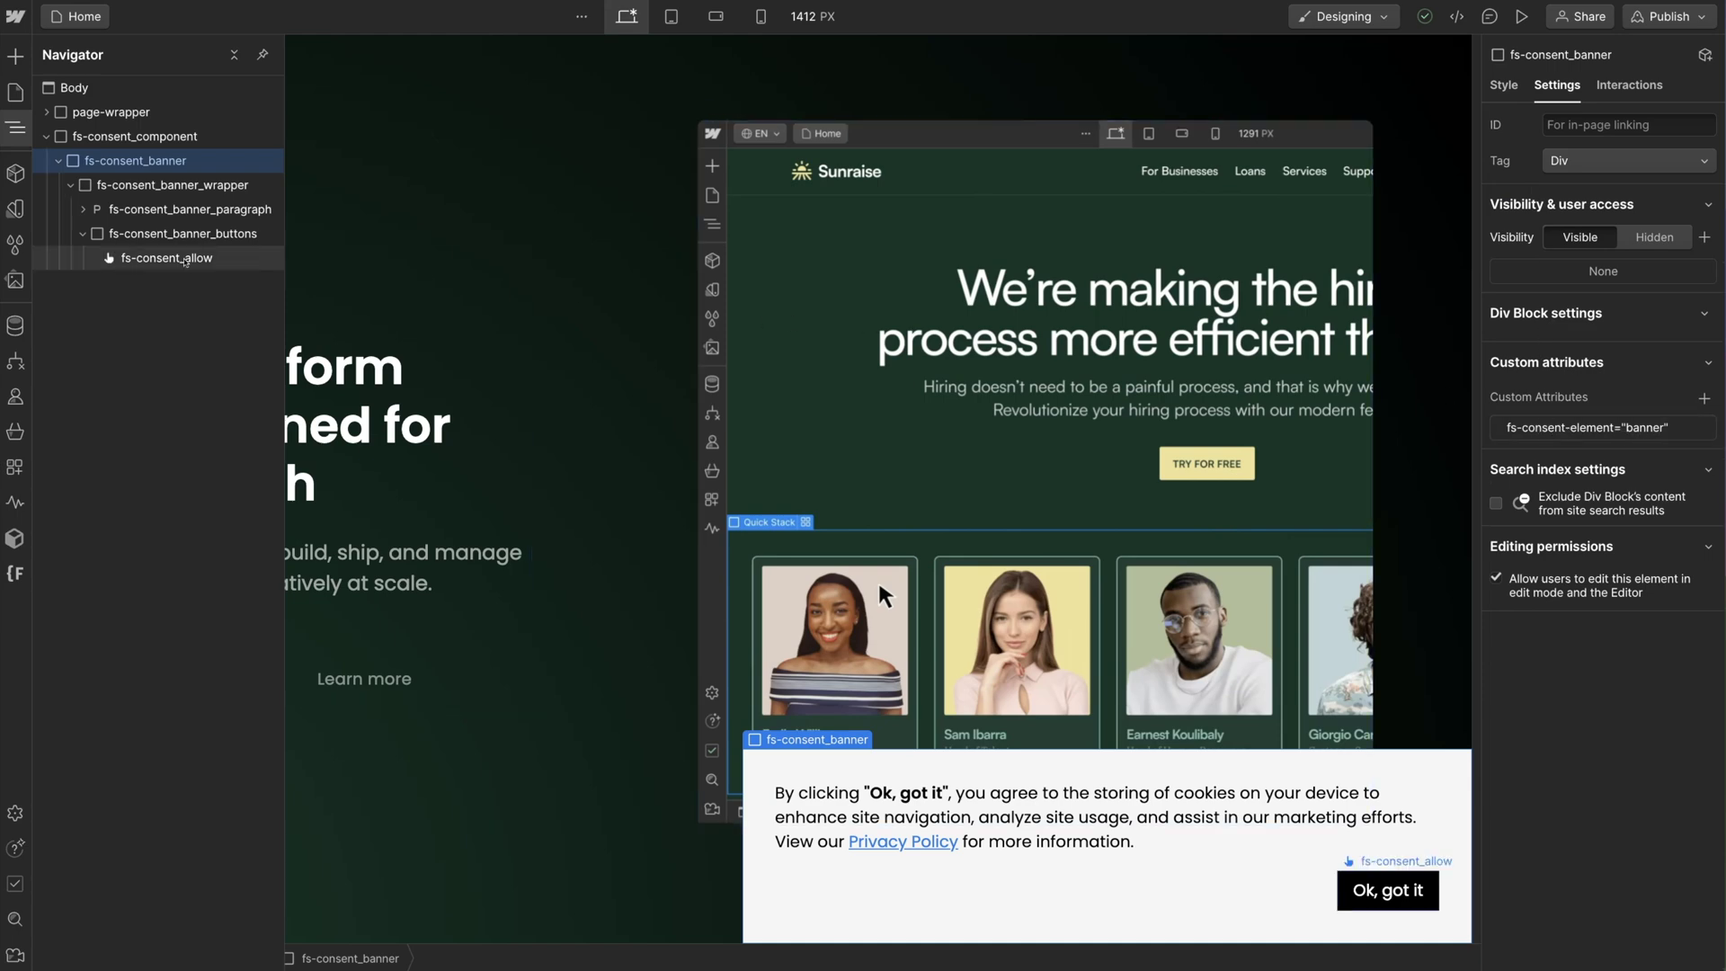
click(185, 259)
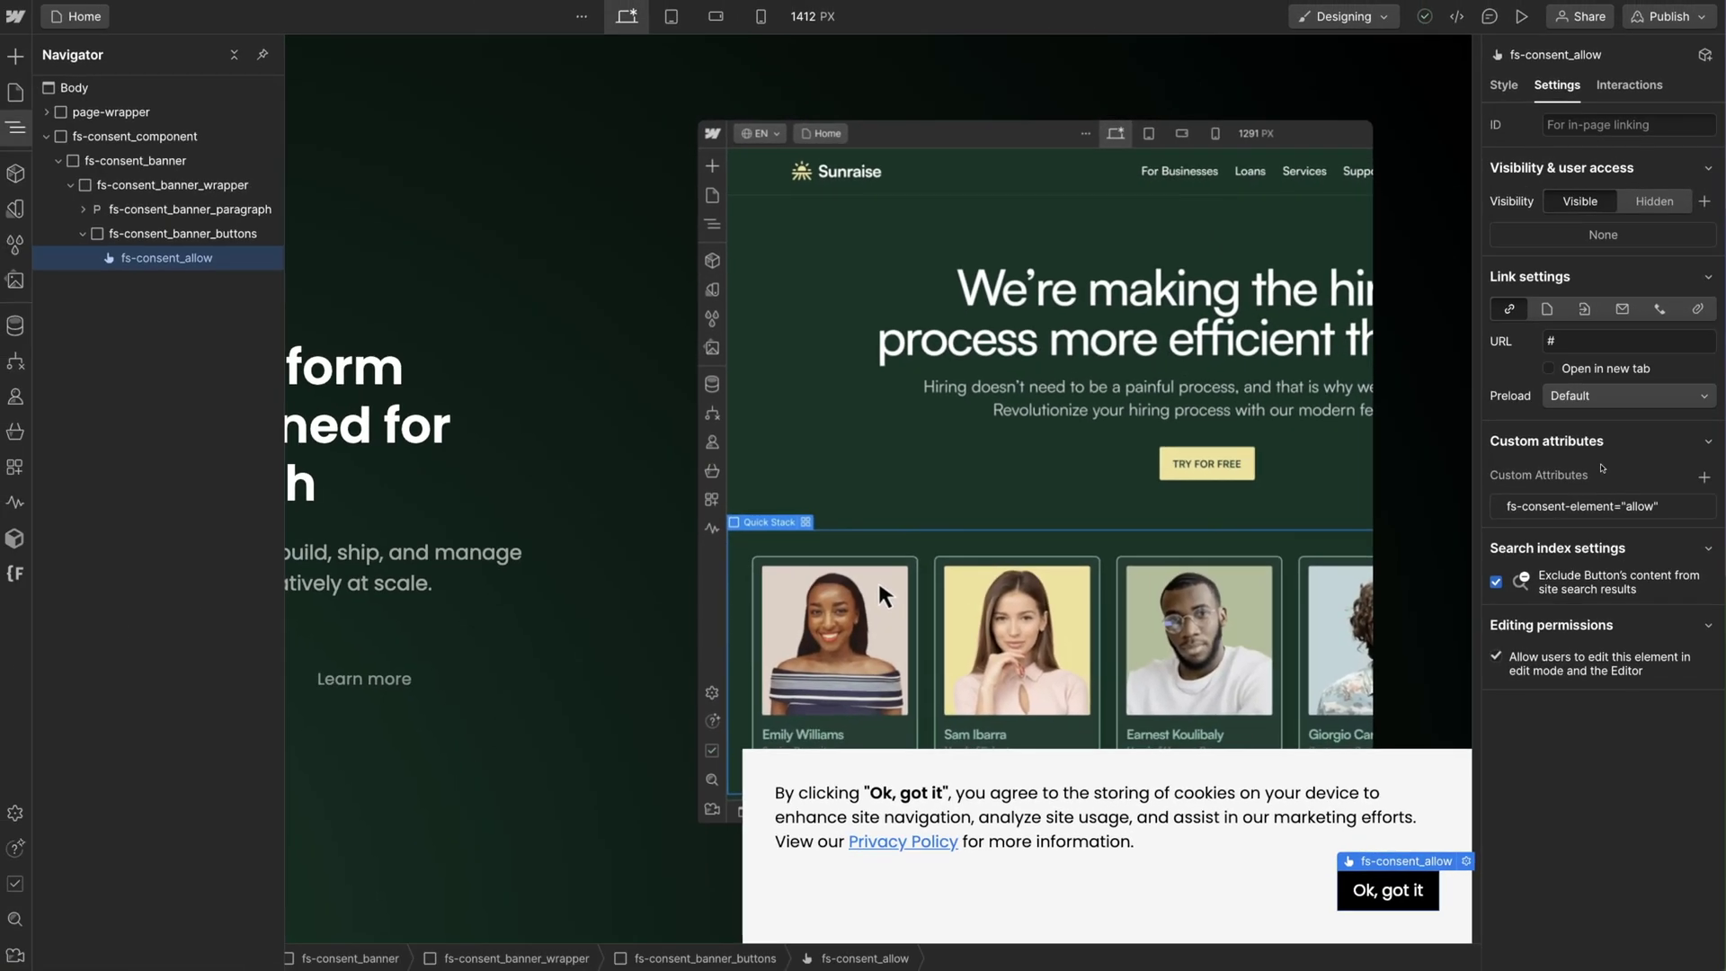
click(15, 128)
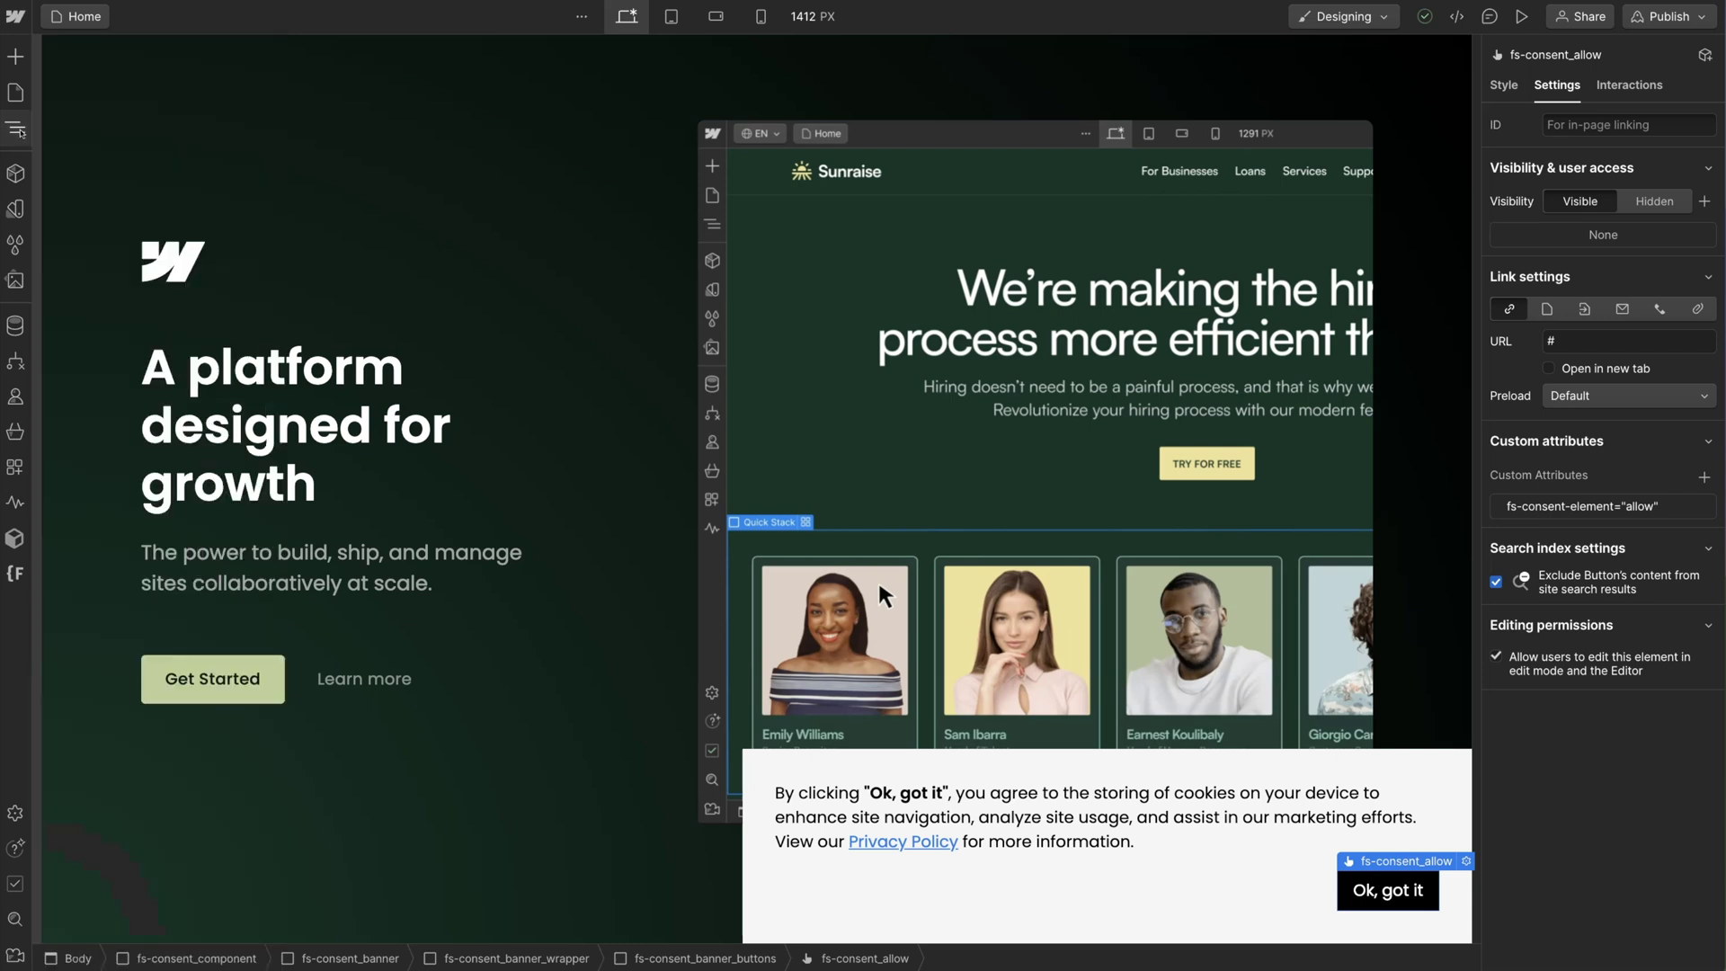
key(s)
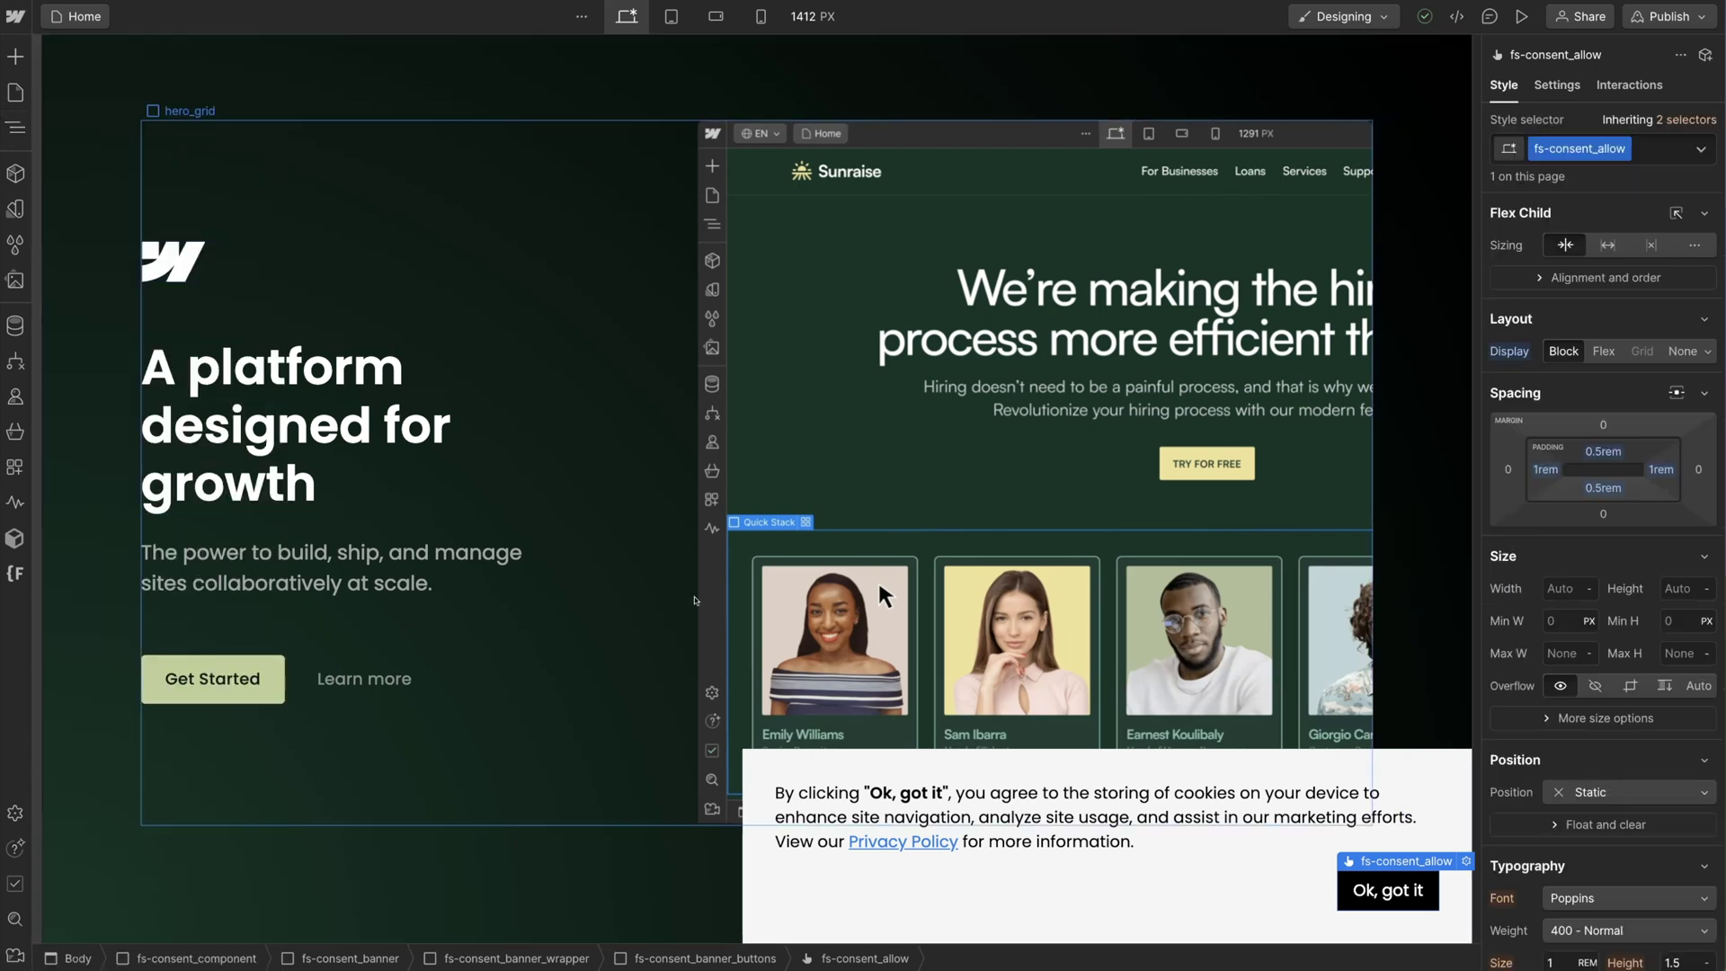
Give fs-consent_banner 2.5rem padding on all sides and pin it to the top-right corner.
click(760, 899)
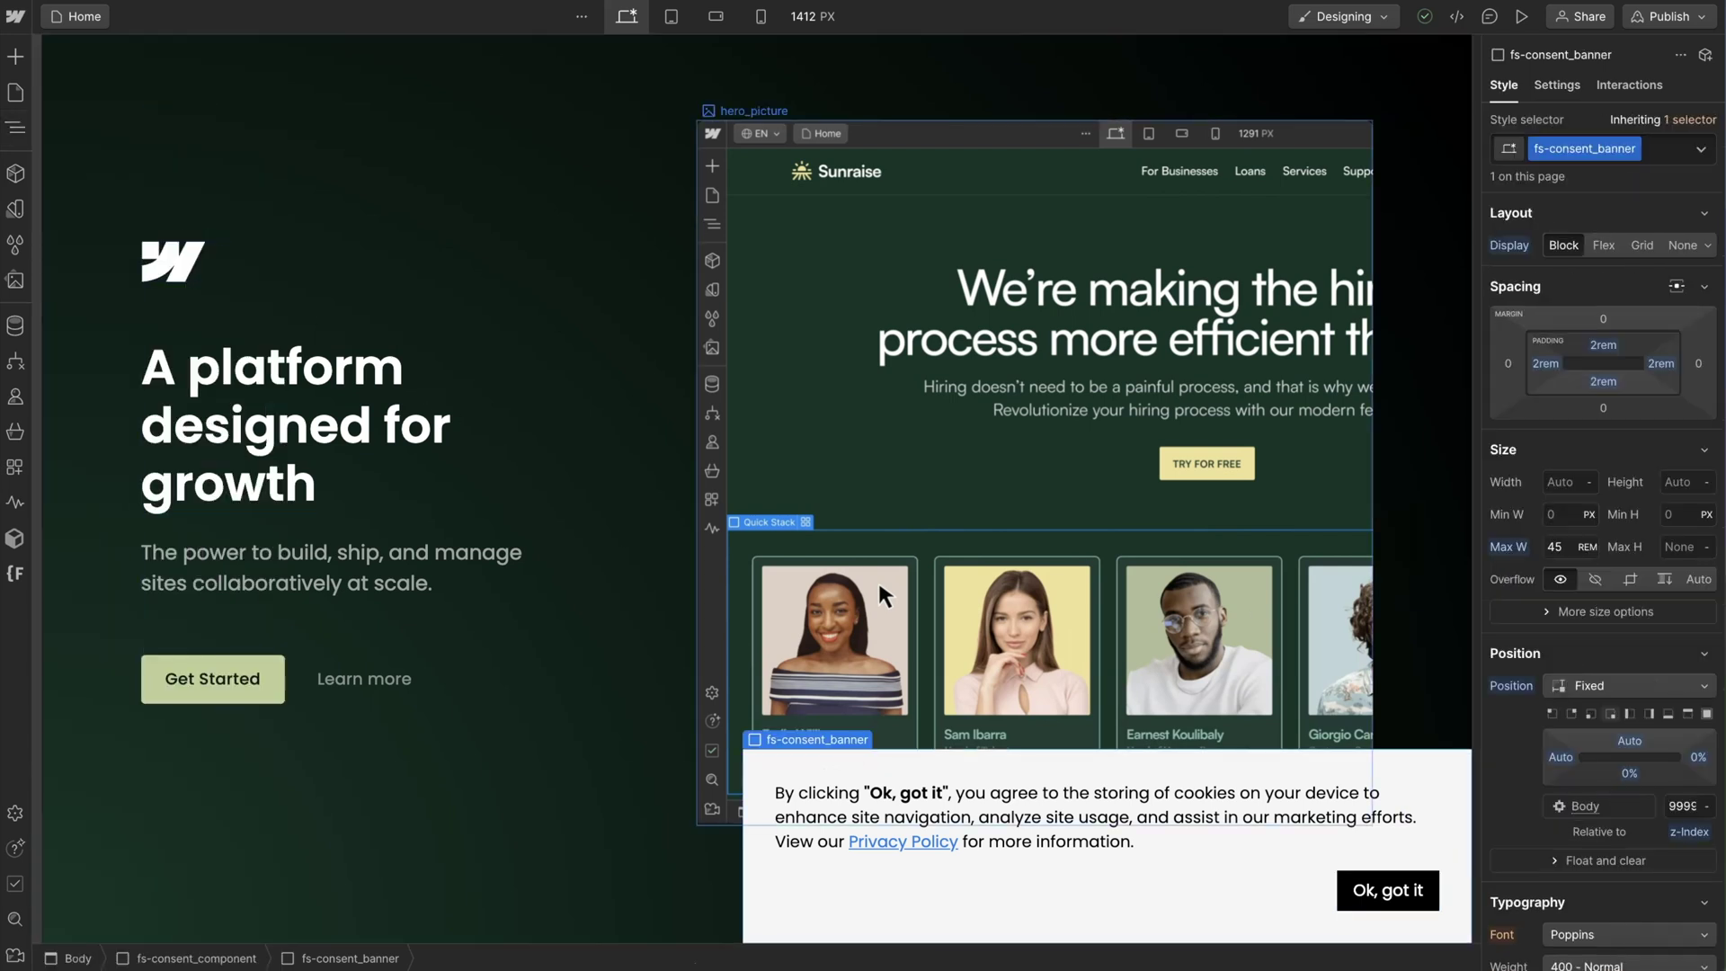
click(1601, 349)
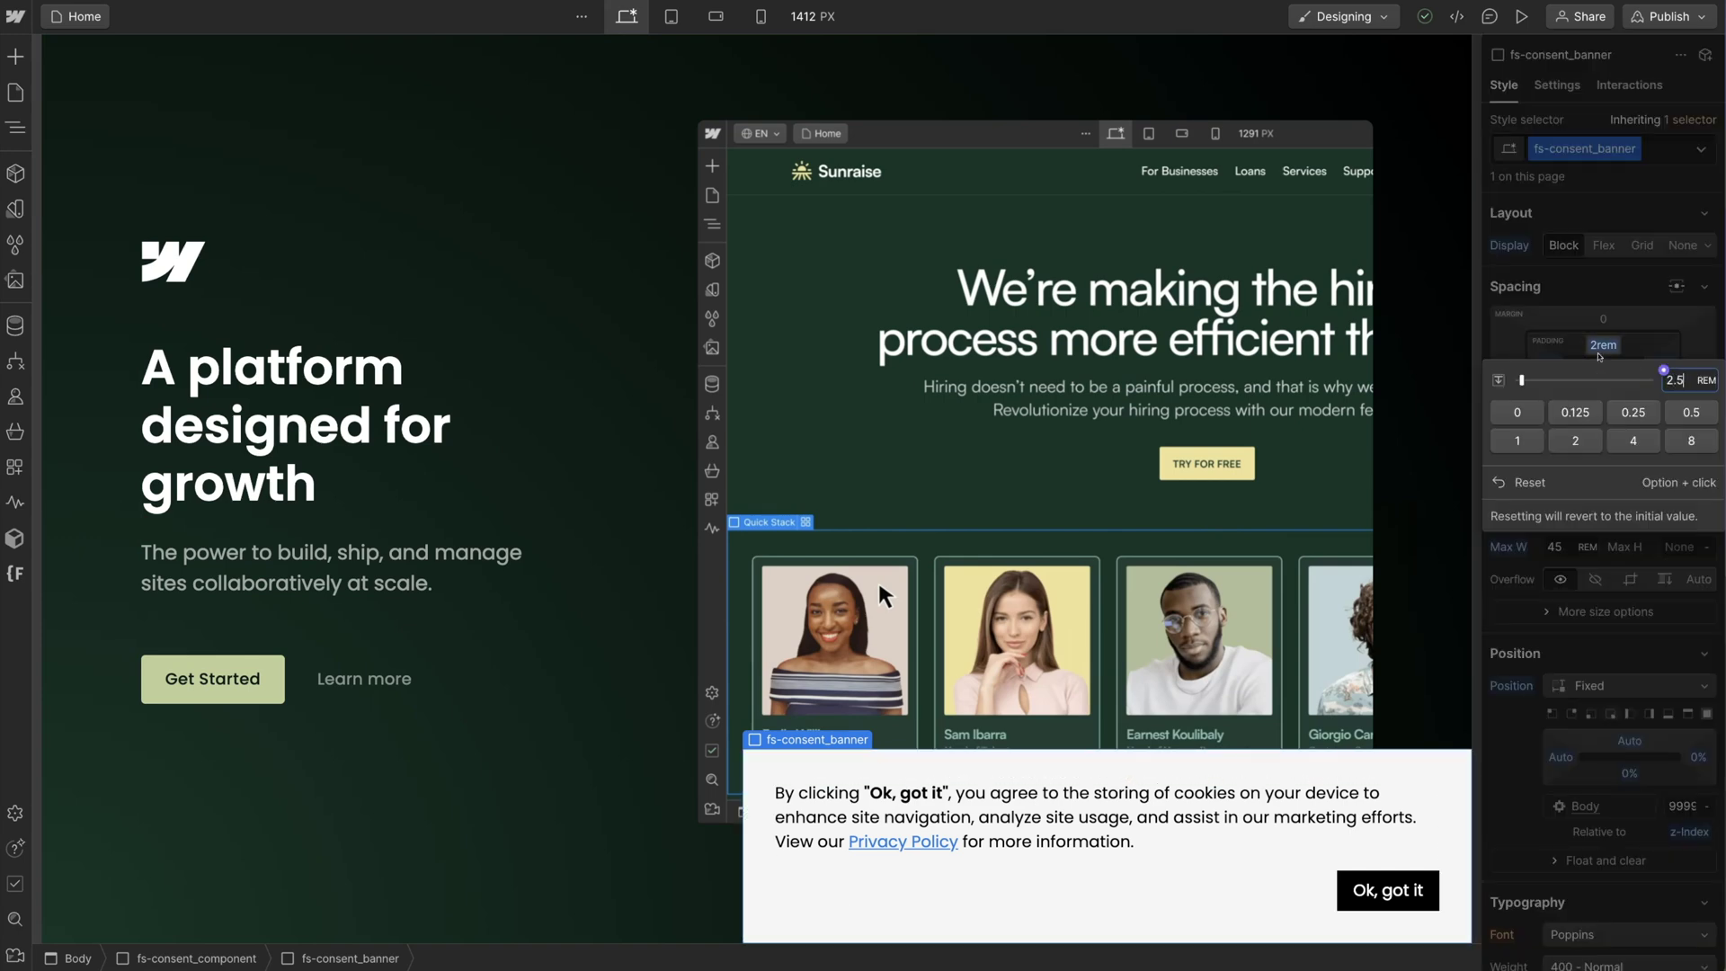
text(2.5)
key(shift+Return)
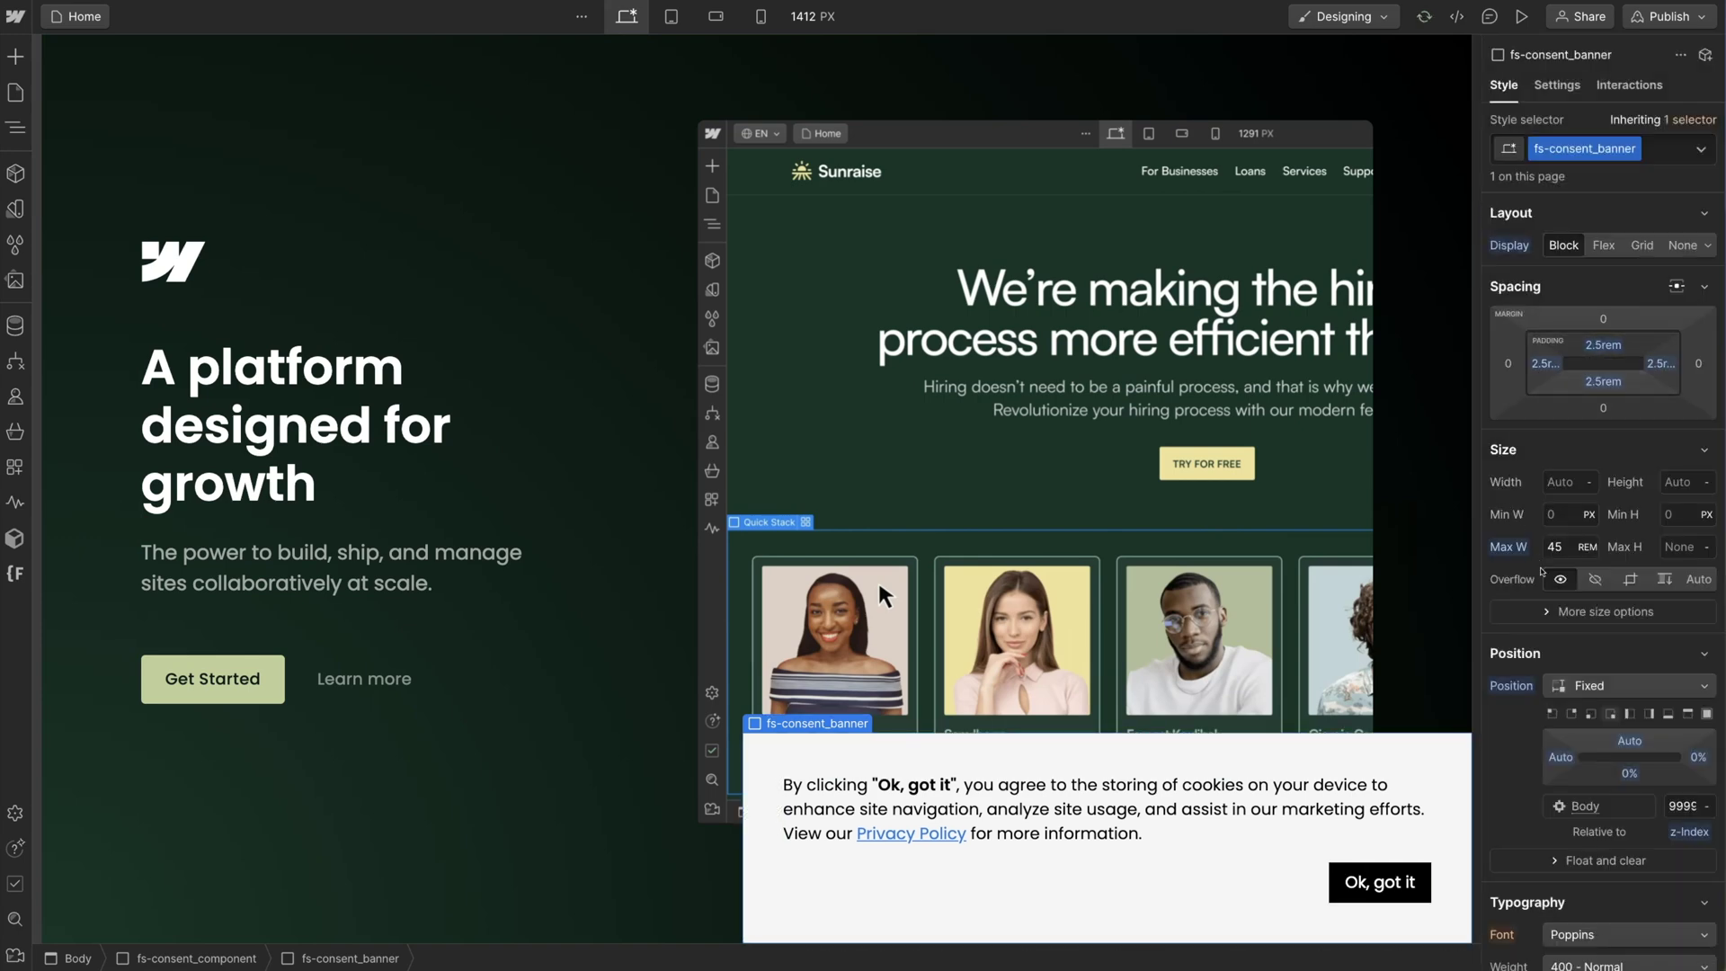
click(1552, 713)
click(1571, 713)
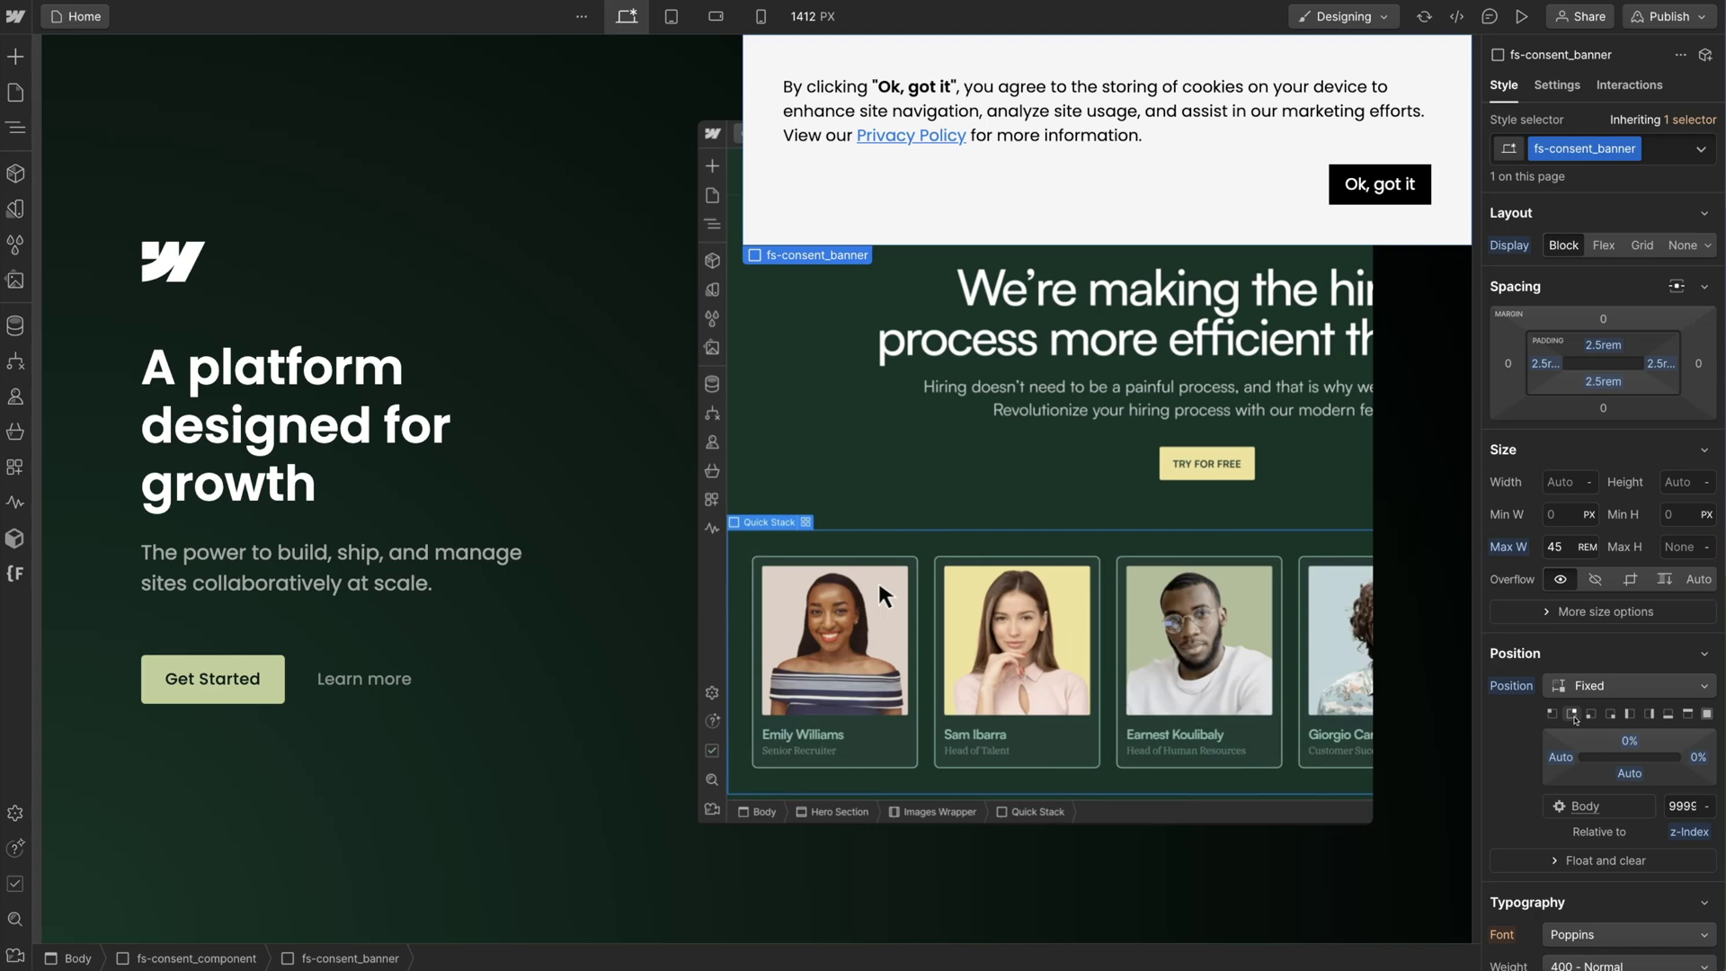
Give the Ok, got it button a Green background and replace fs-consent_allow with the button class.
click(1389, 198)
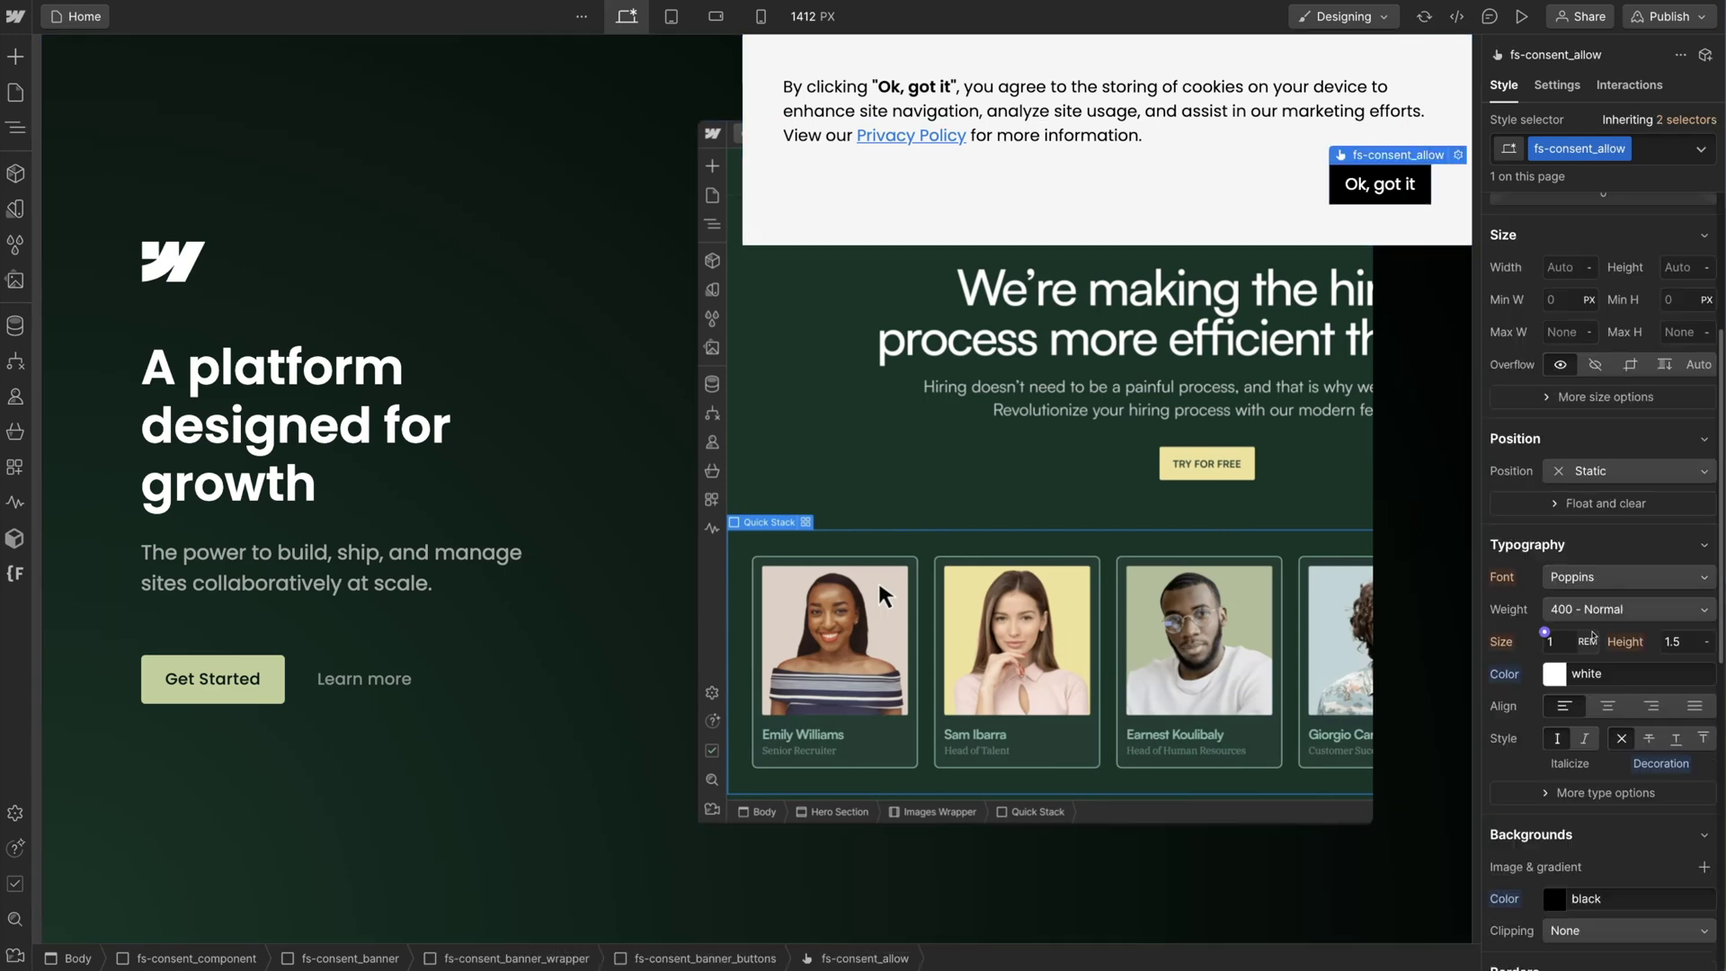
scroll(1592, 635, down, 2)
click(1548, 744)
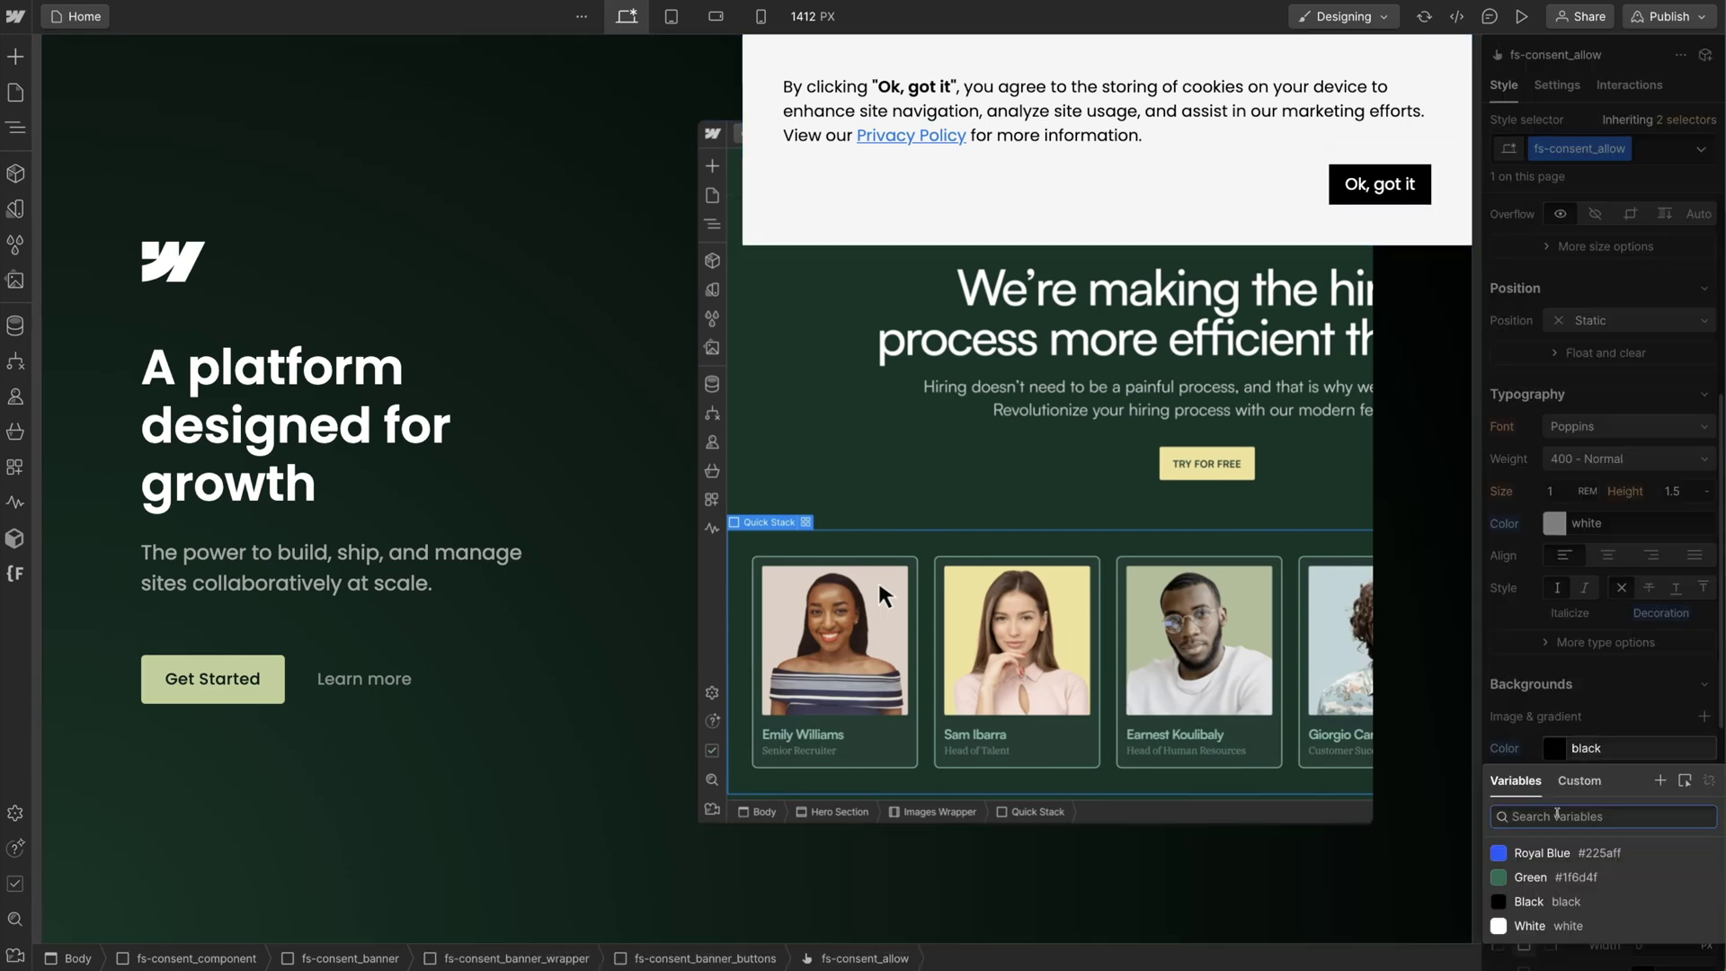
click(1531, 876)
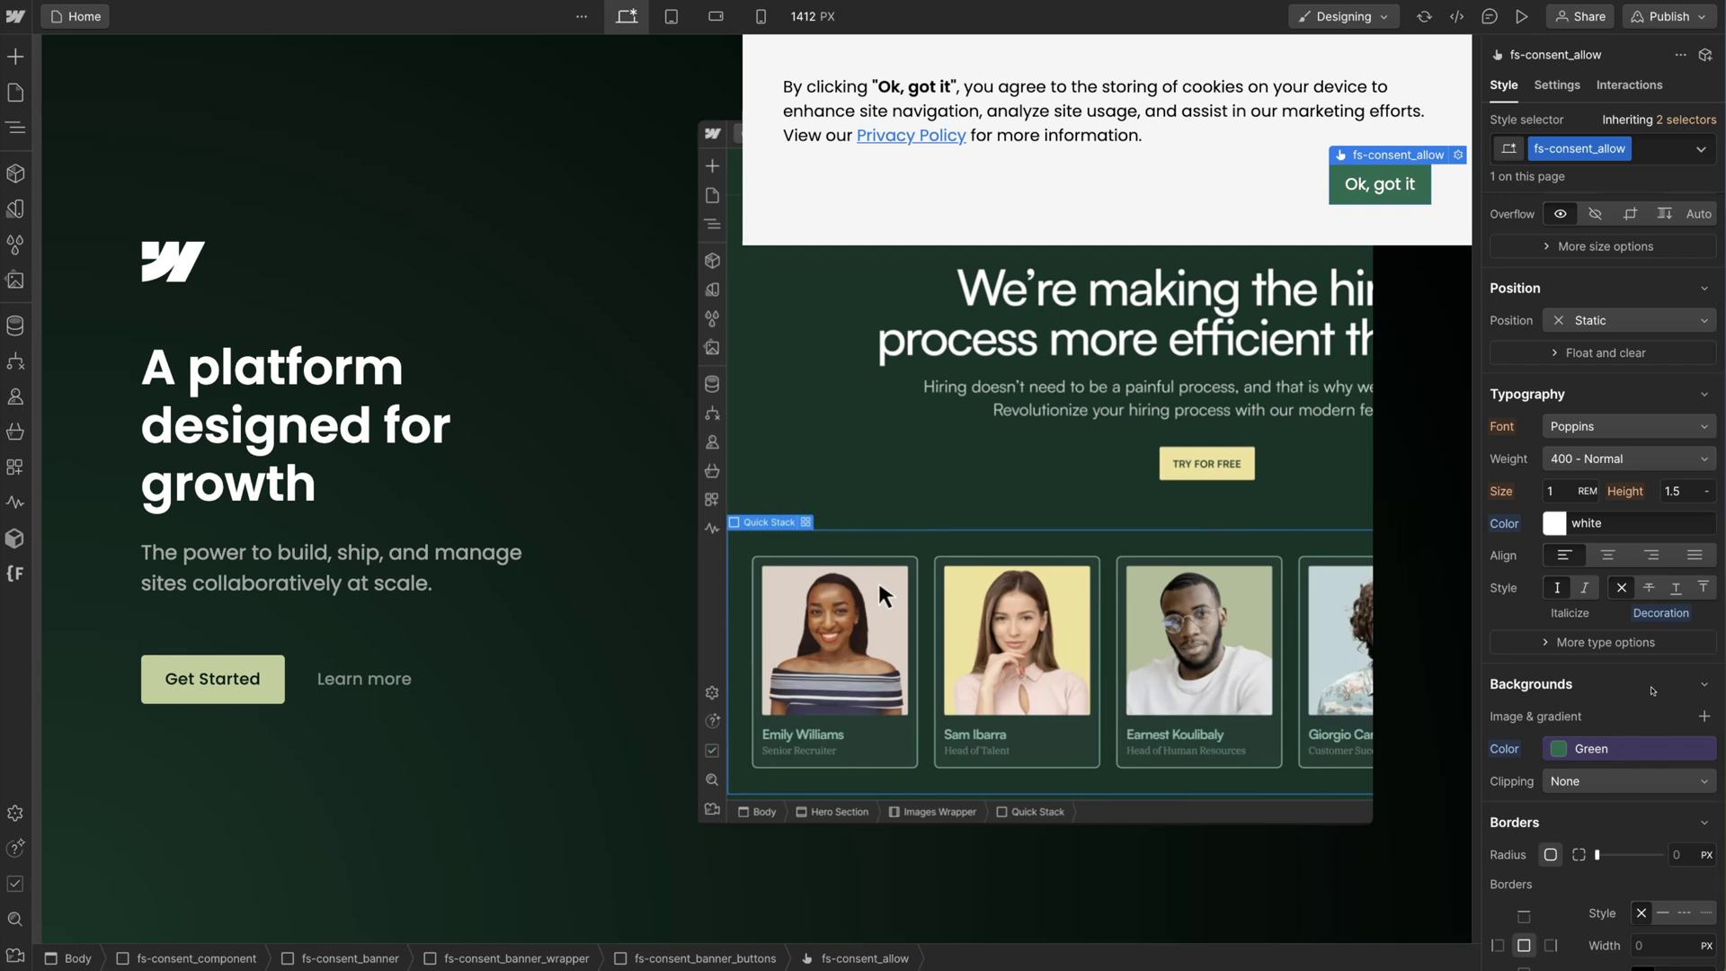
click(1660, 159)
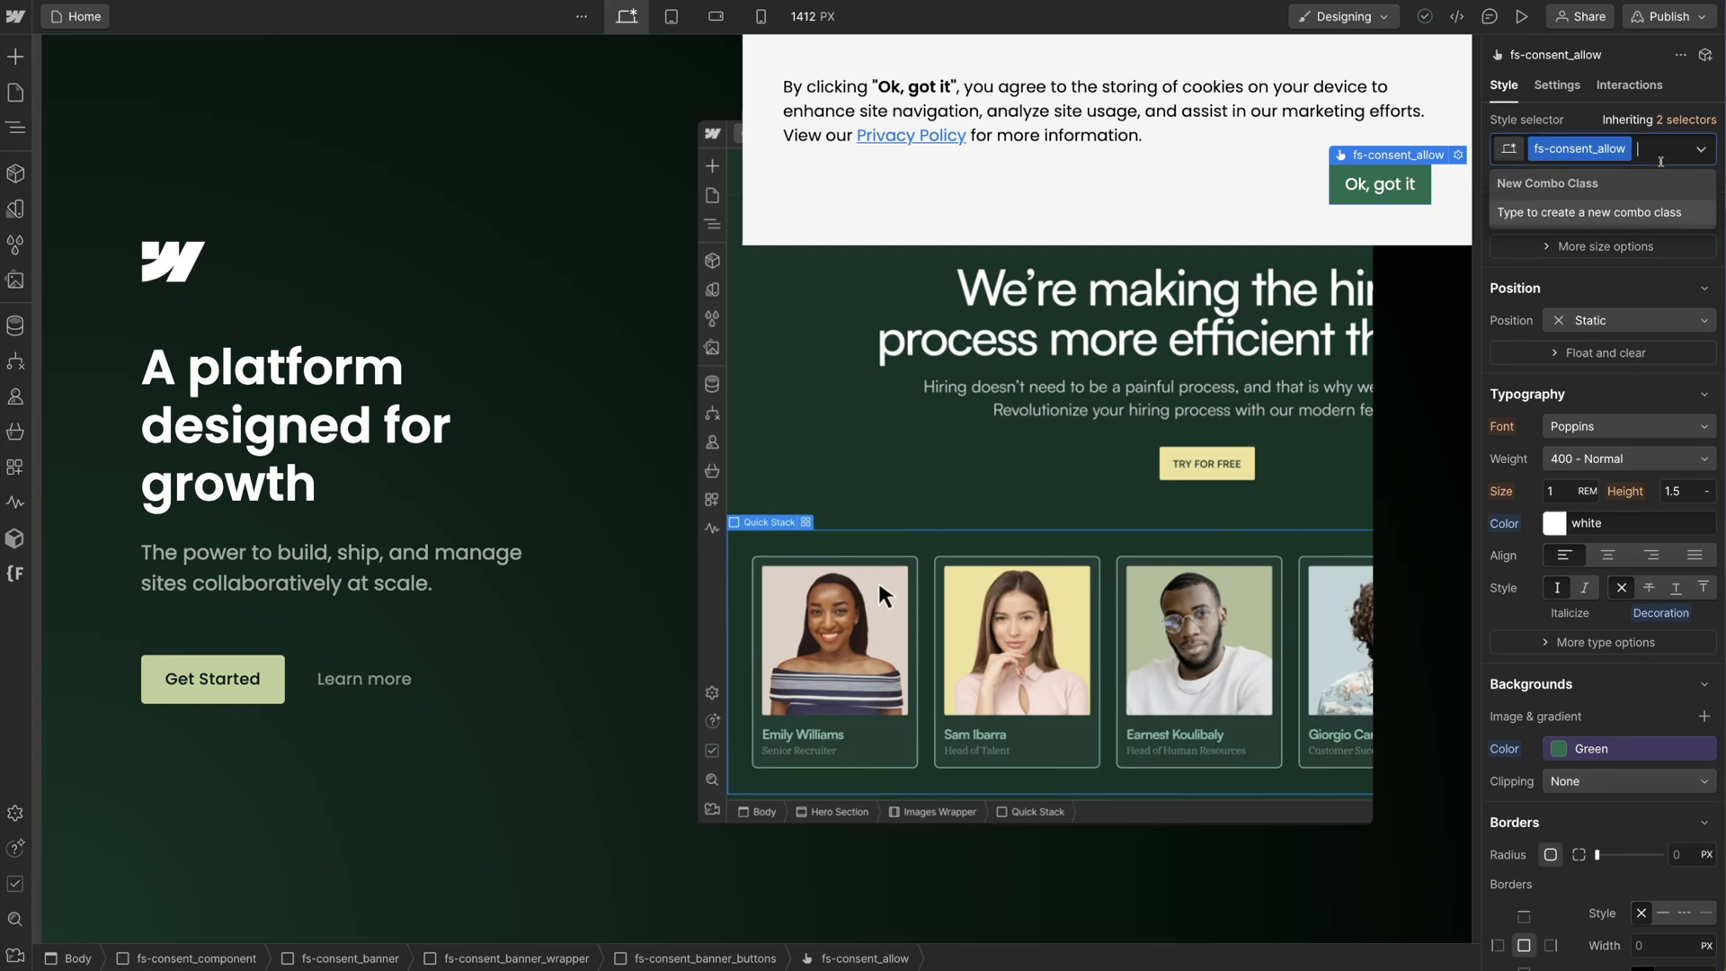
key(BackSpace)
text(button)
key(Return)
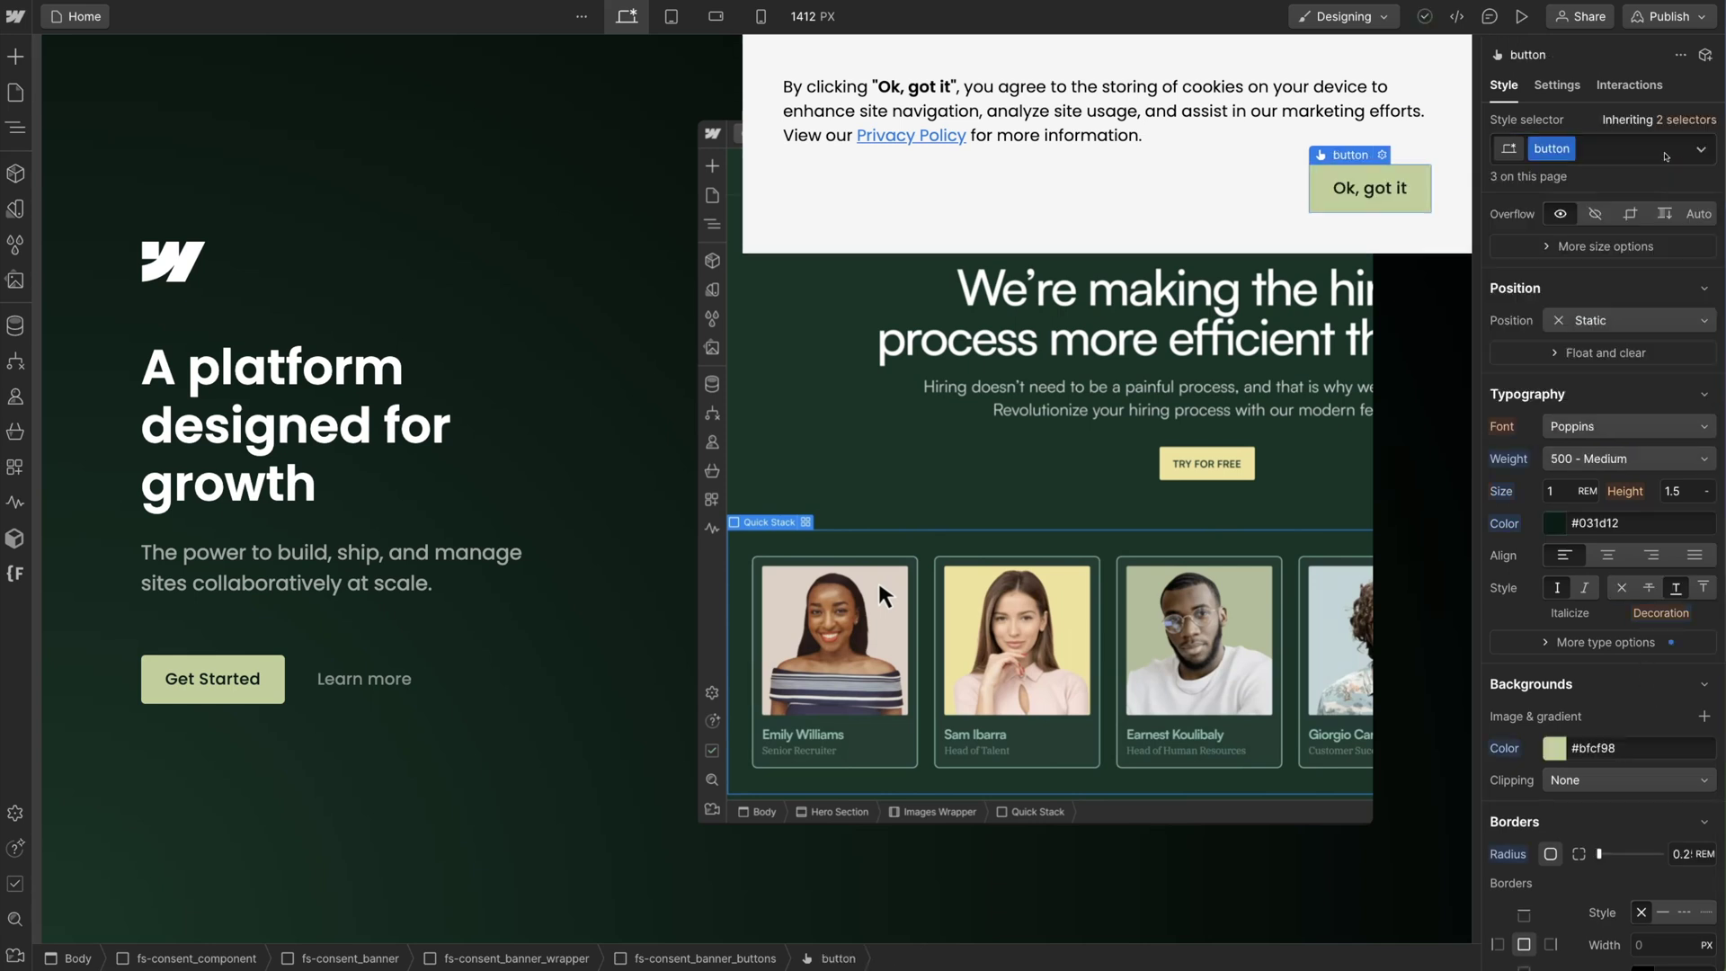
In the Navigator, move the fs-consent_banner_buttons container above the banner text.
click(15, 128)
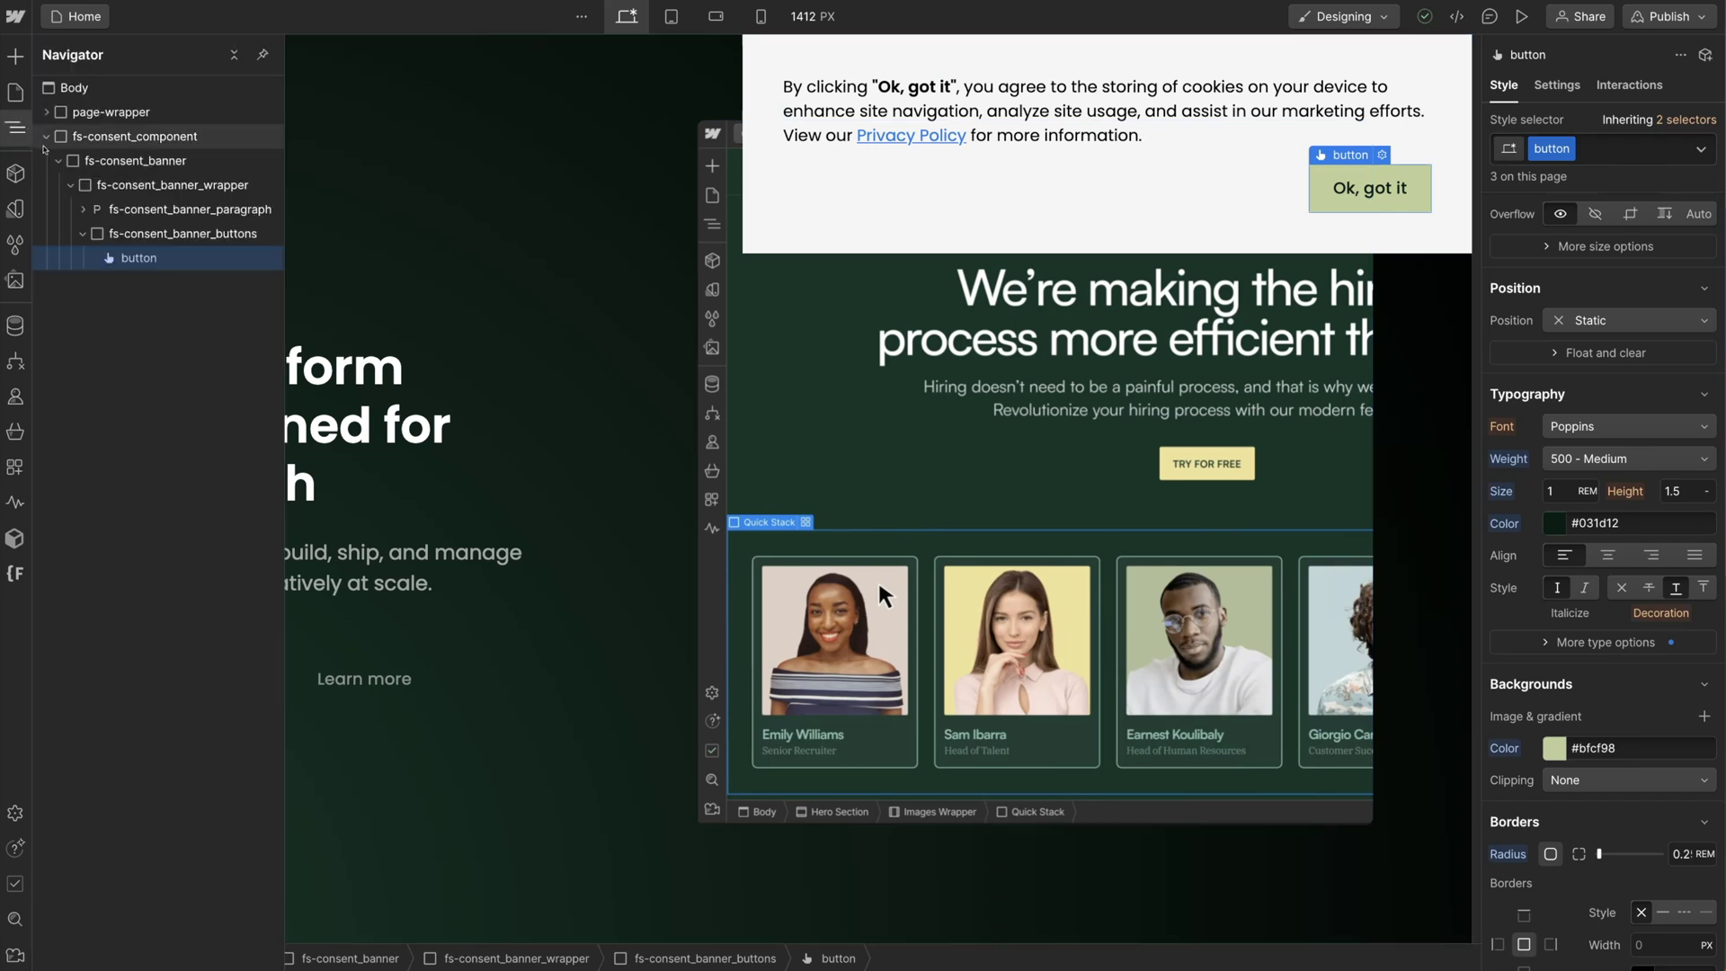
click(83, 233)
click(161, 236)
mouse_move(161, 239)
mouse_down()
mouse_move(163, 206)
mouse_move(170, 241)
mouse_up()
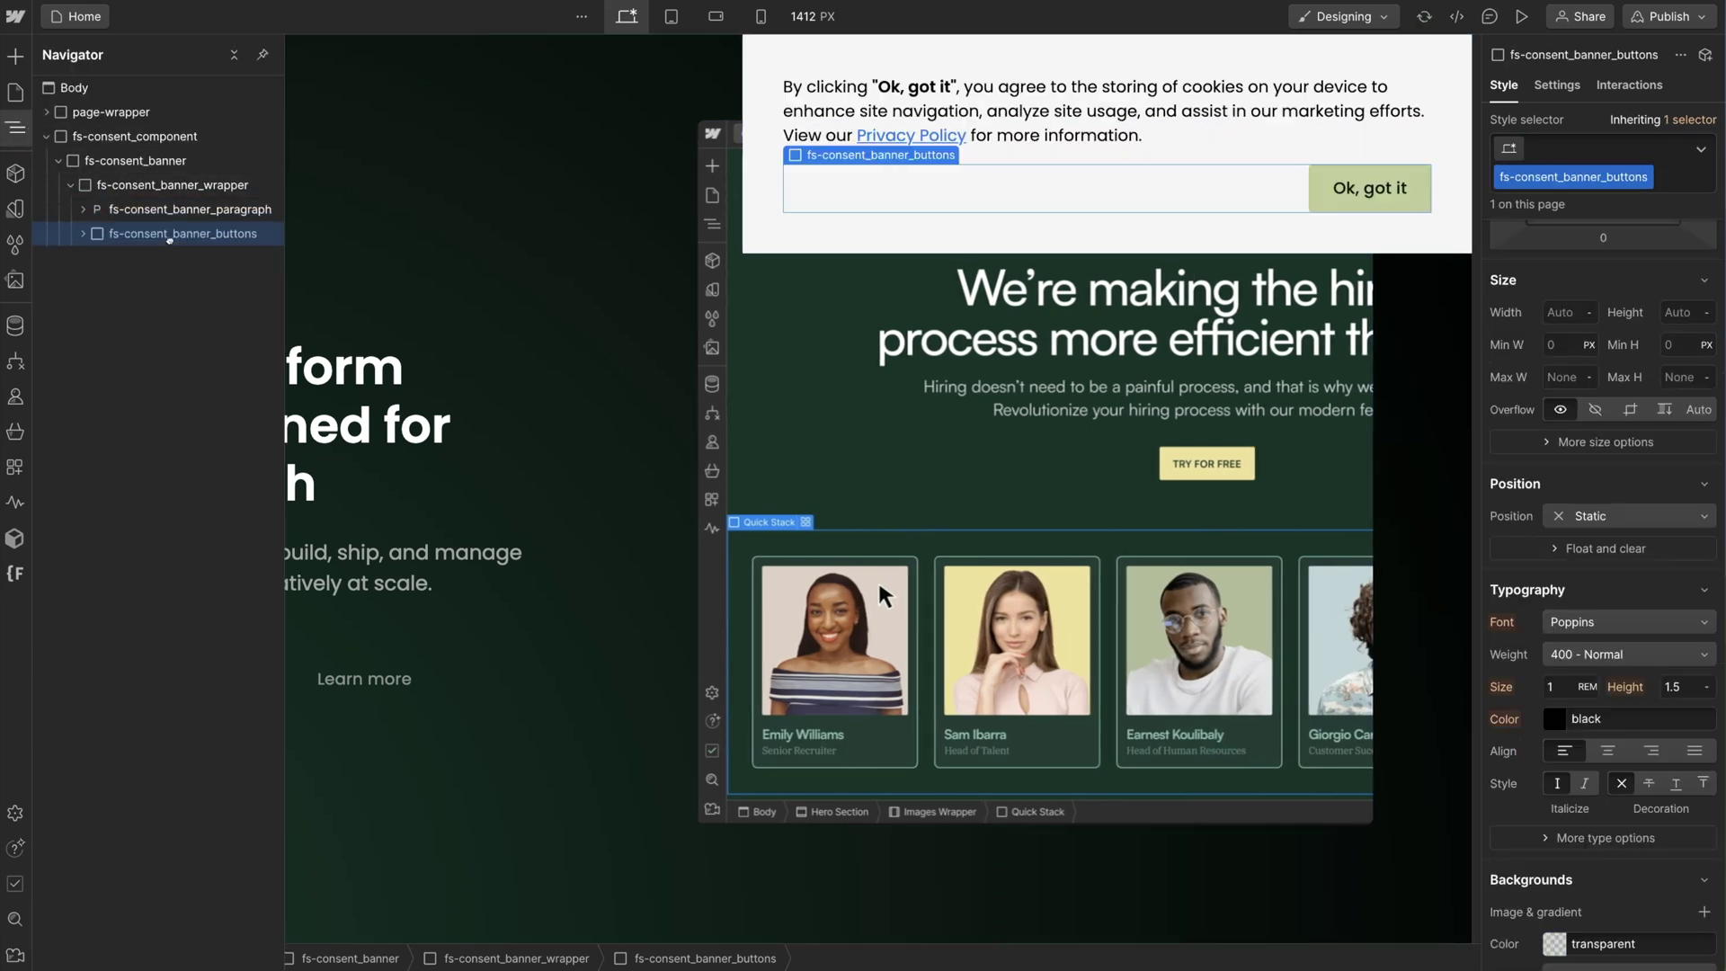
click(15, 128)
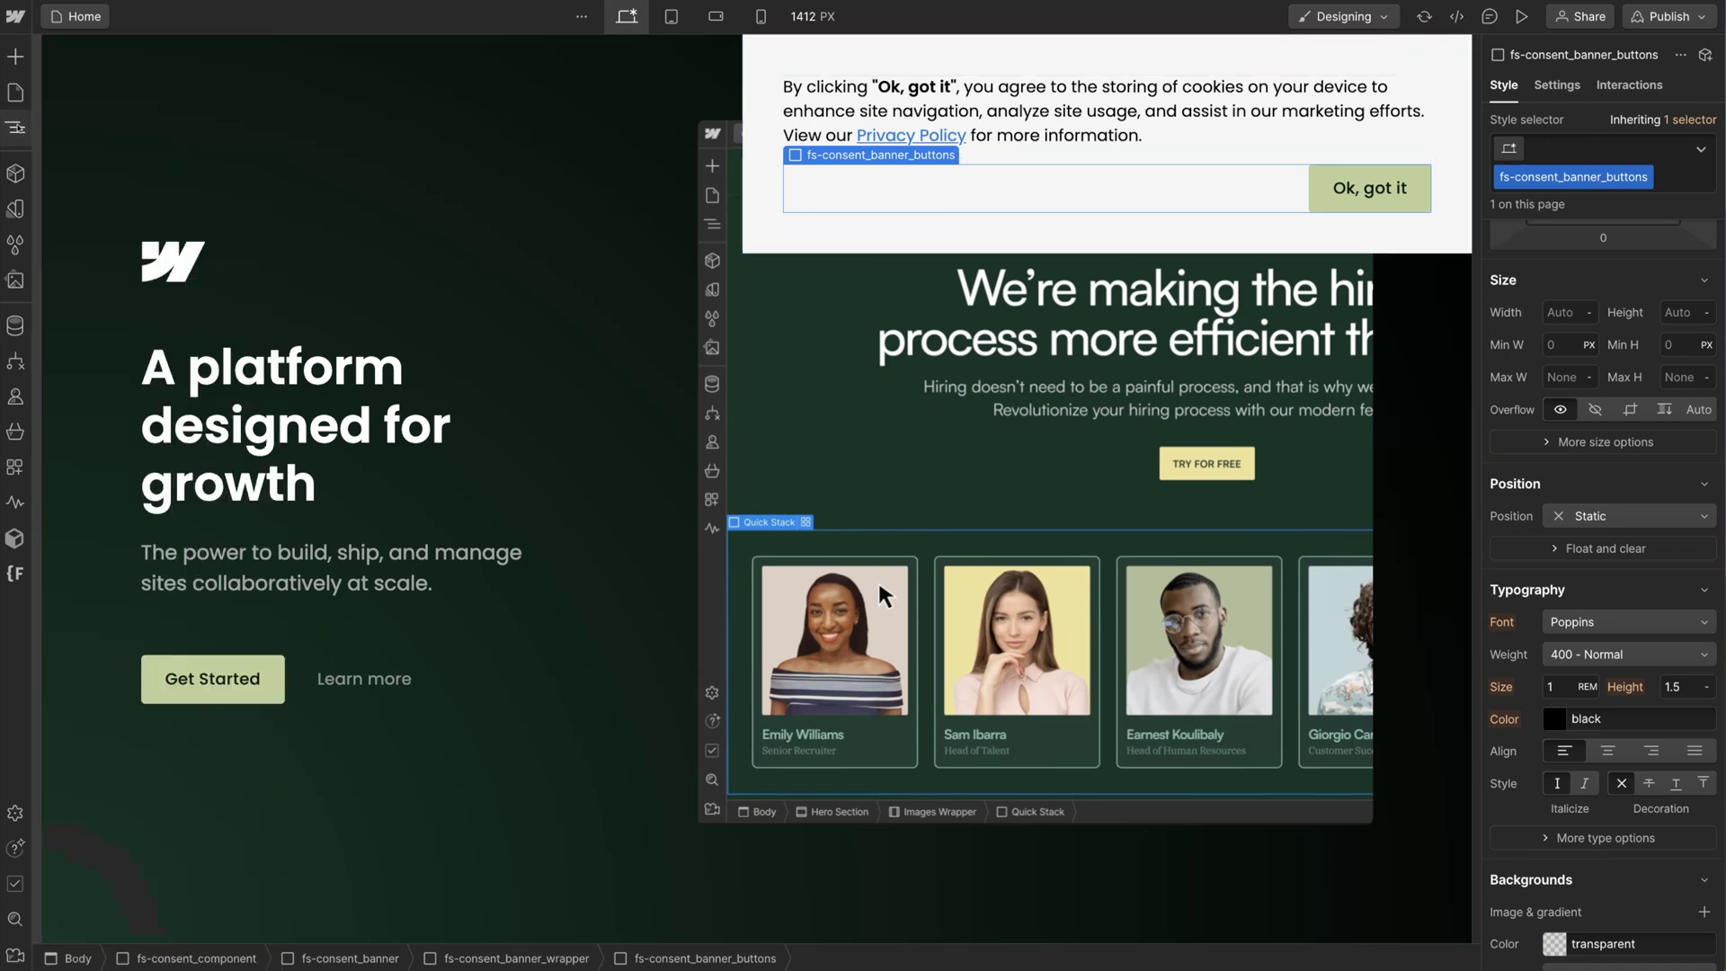
click(17, 16)
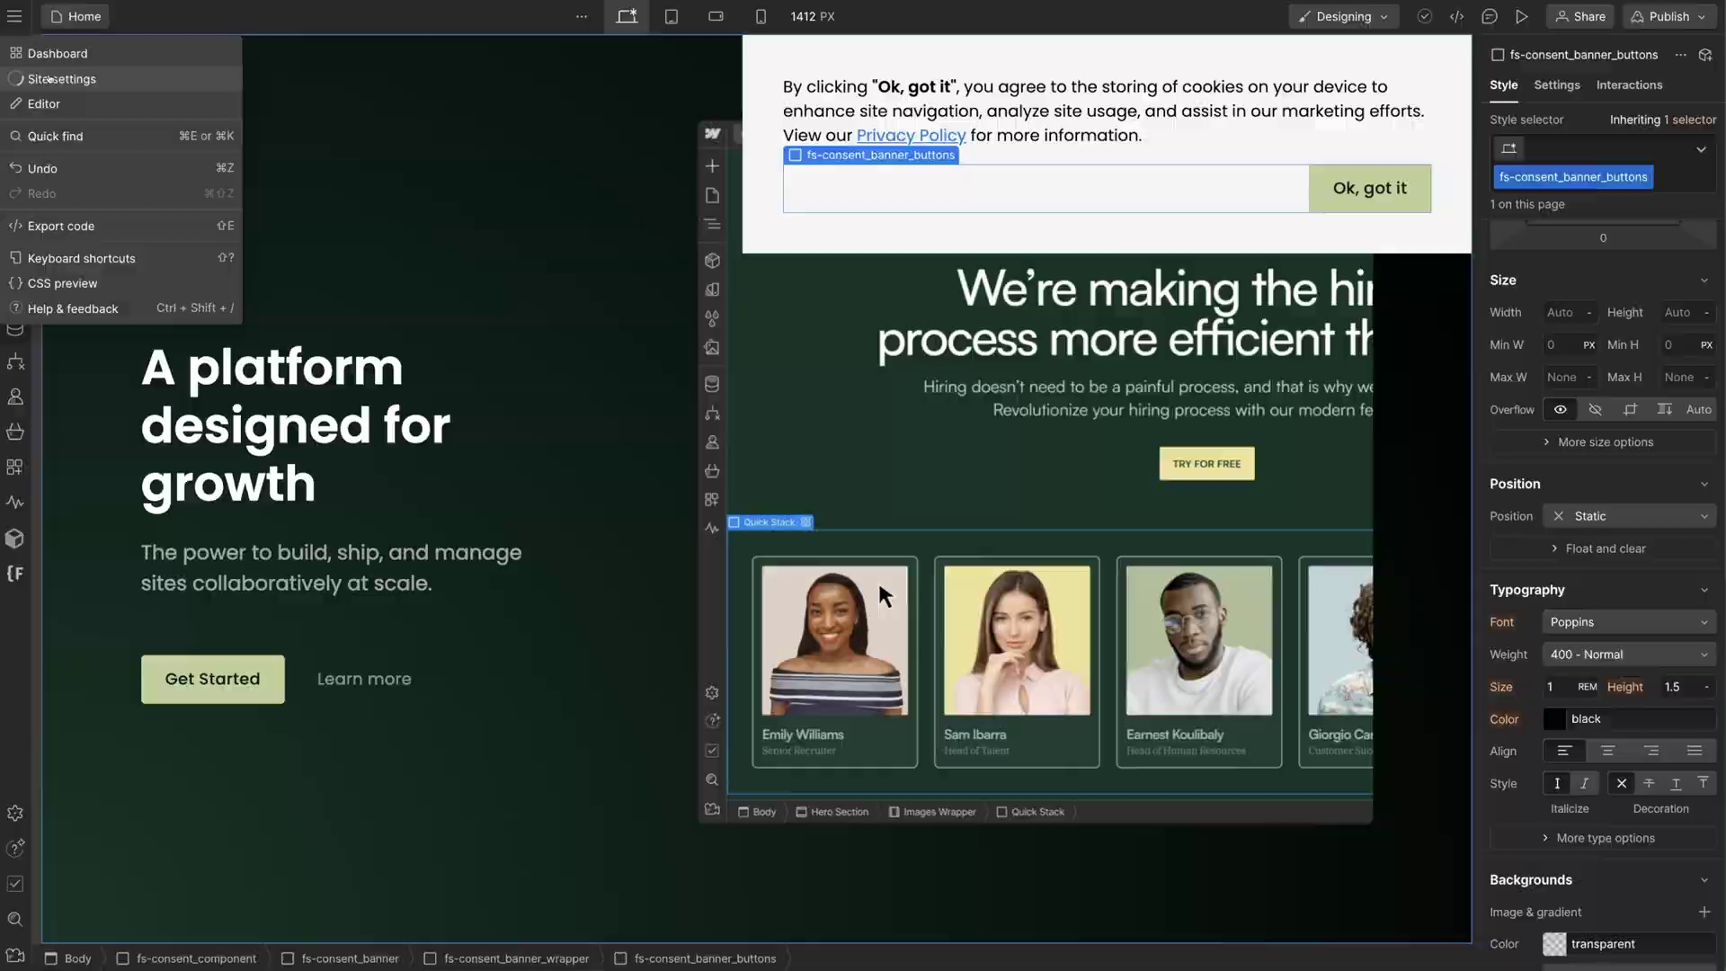
Open Site settings > Custom code and review Finsweet Components under Code added by Apps.
click(50, 79)
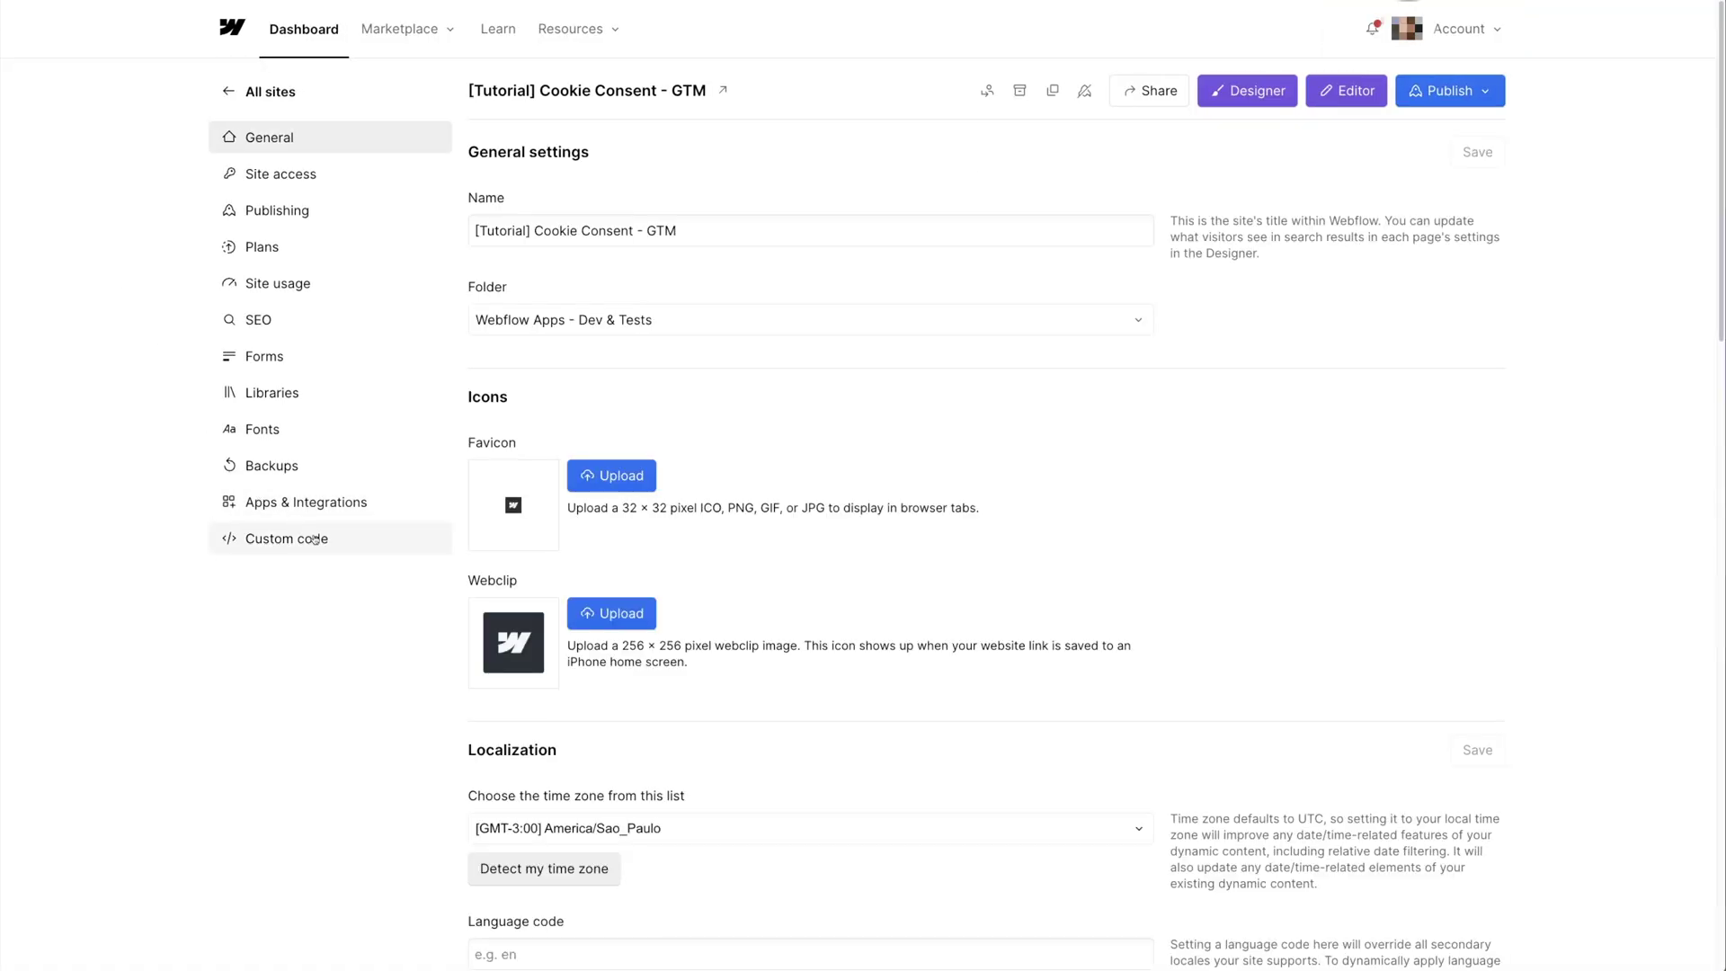
click(312, 539)
scroll(490, 553, down, 3)
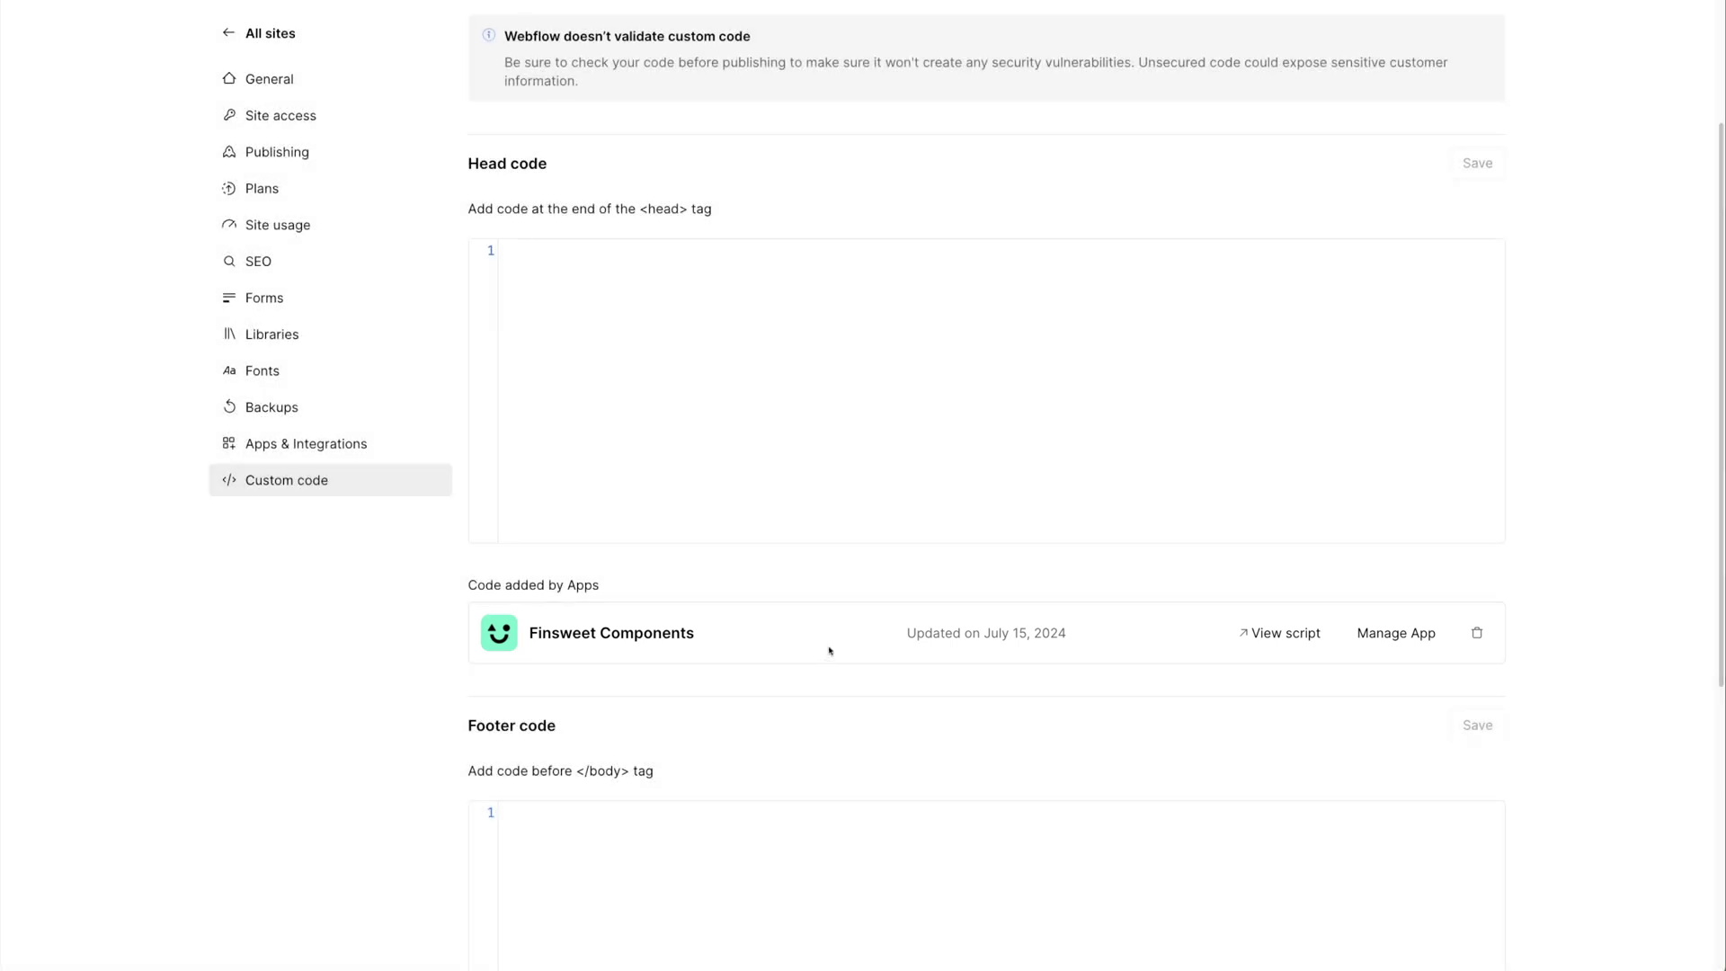
scroll(828, 650, up, 3)
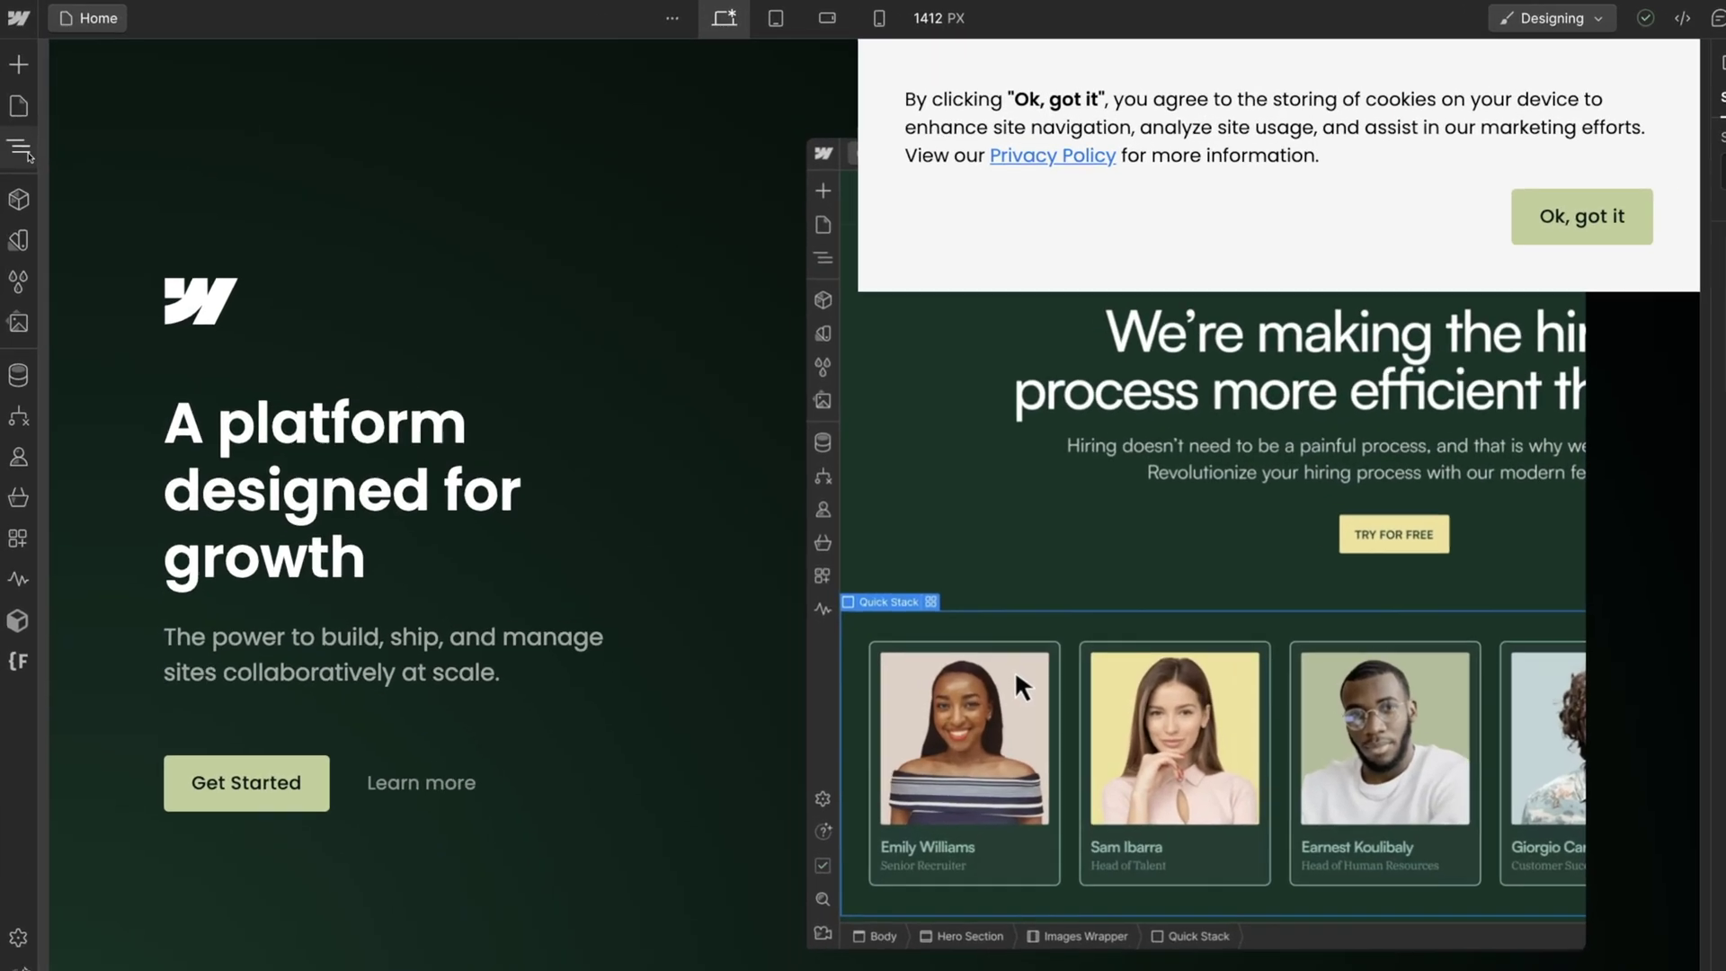
Delete the fs-consent_component element from the page using the Navigator.
click(15, 126)
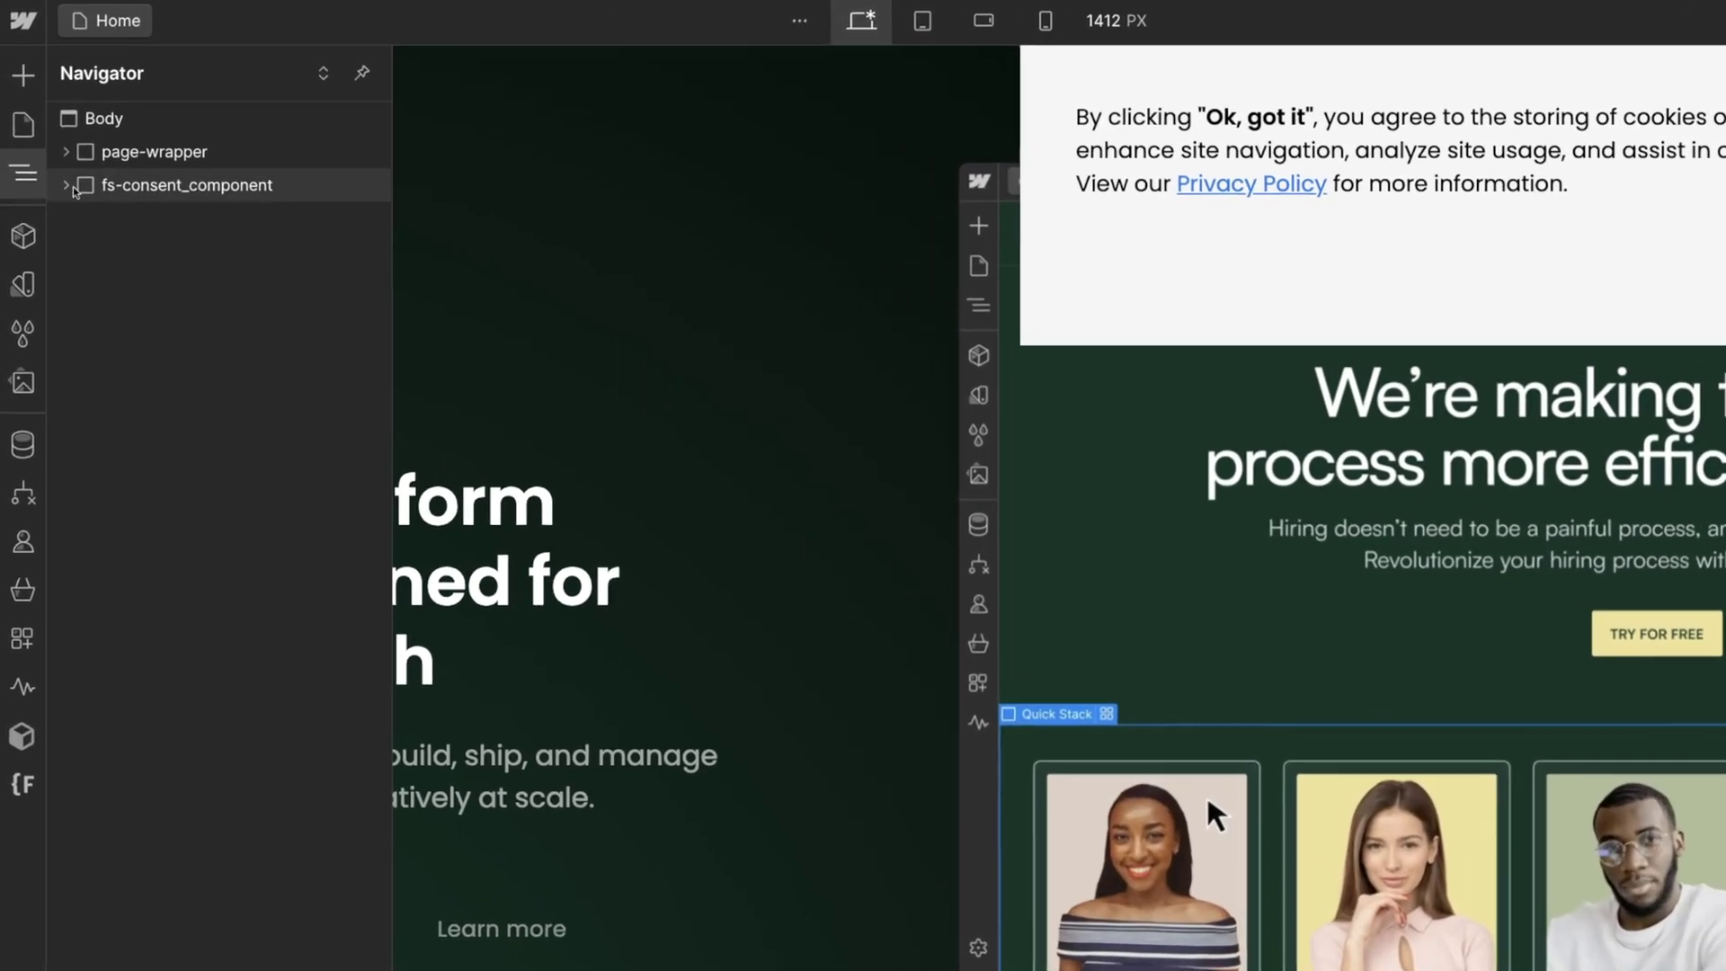
click(186, 191)
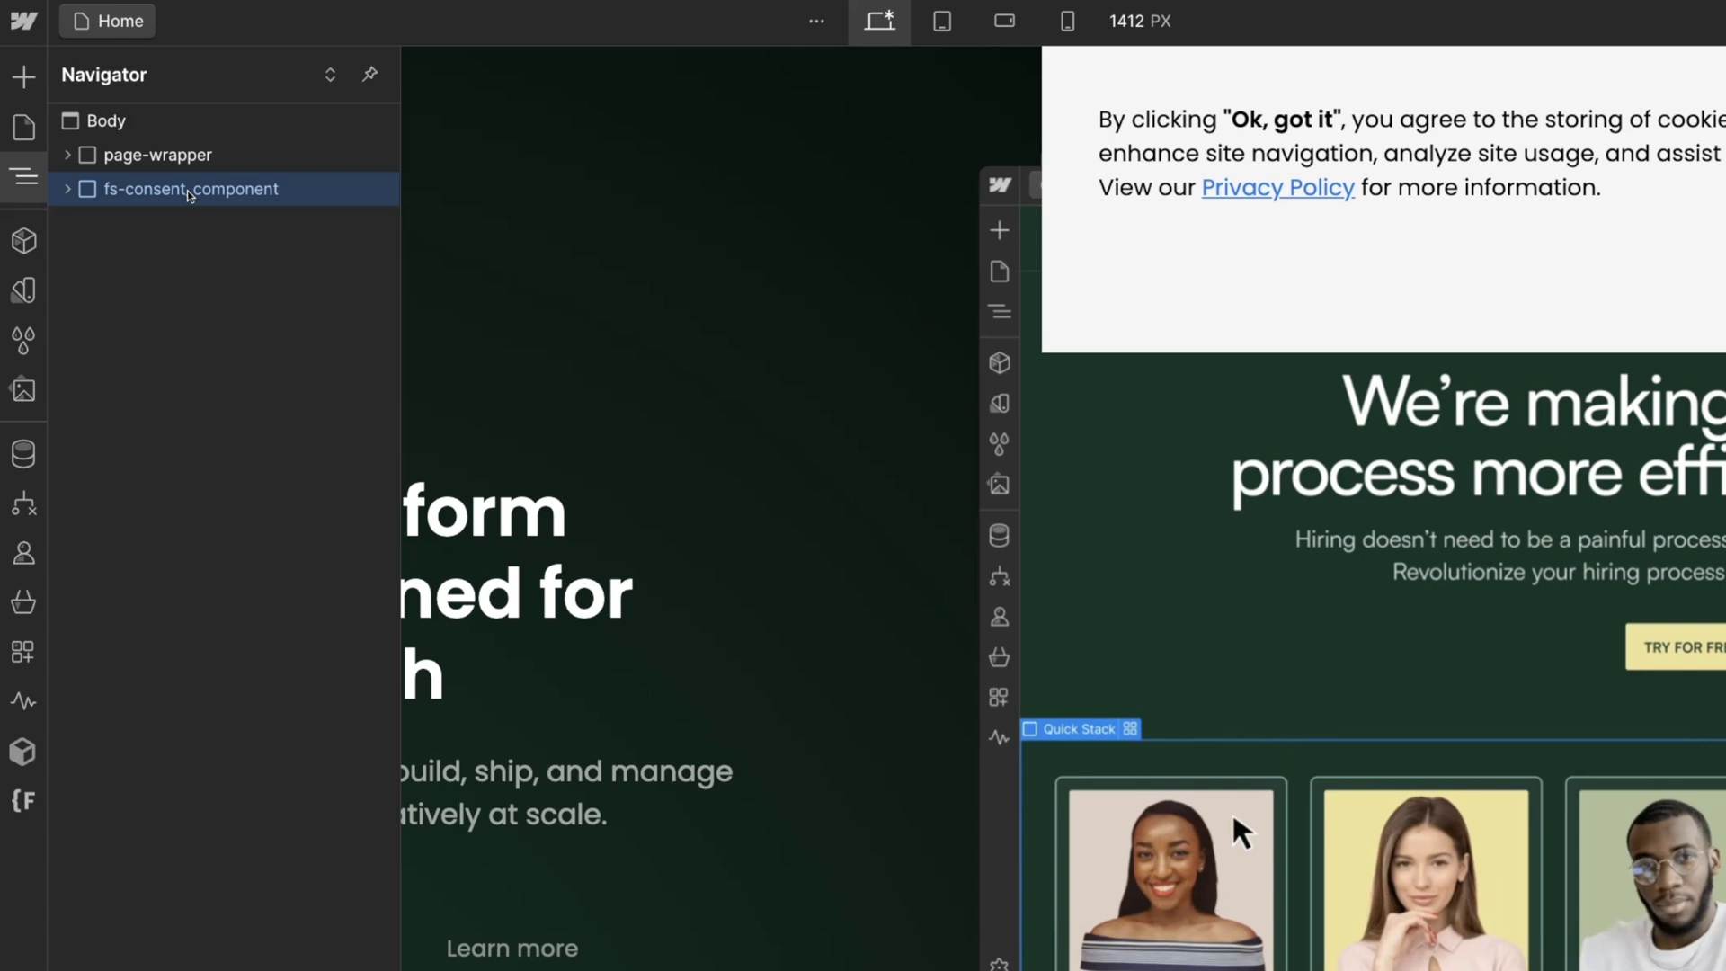
key(Delete)
click(25, 177)
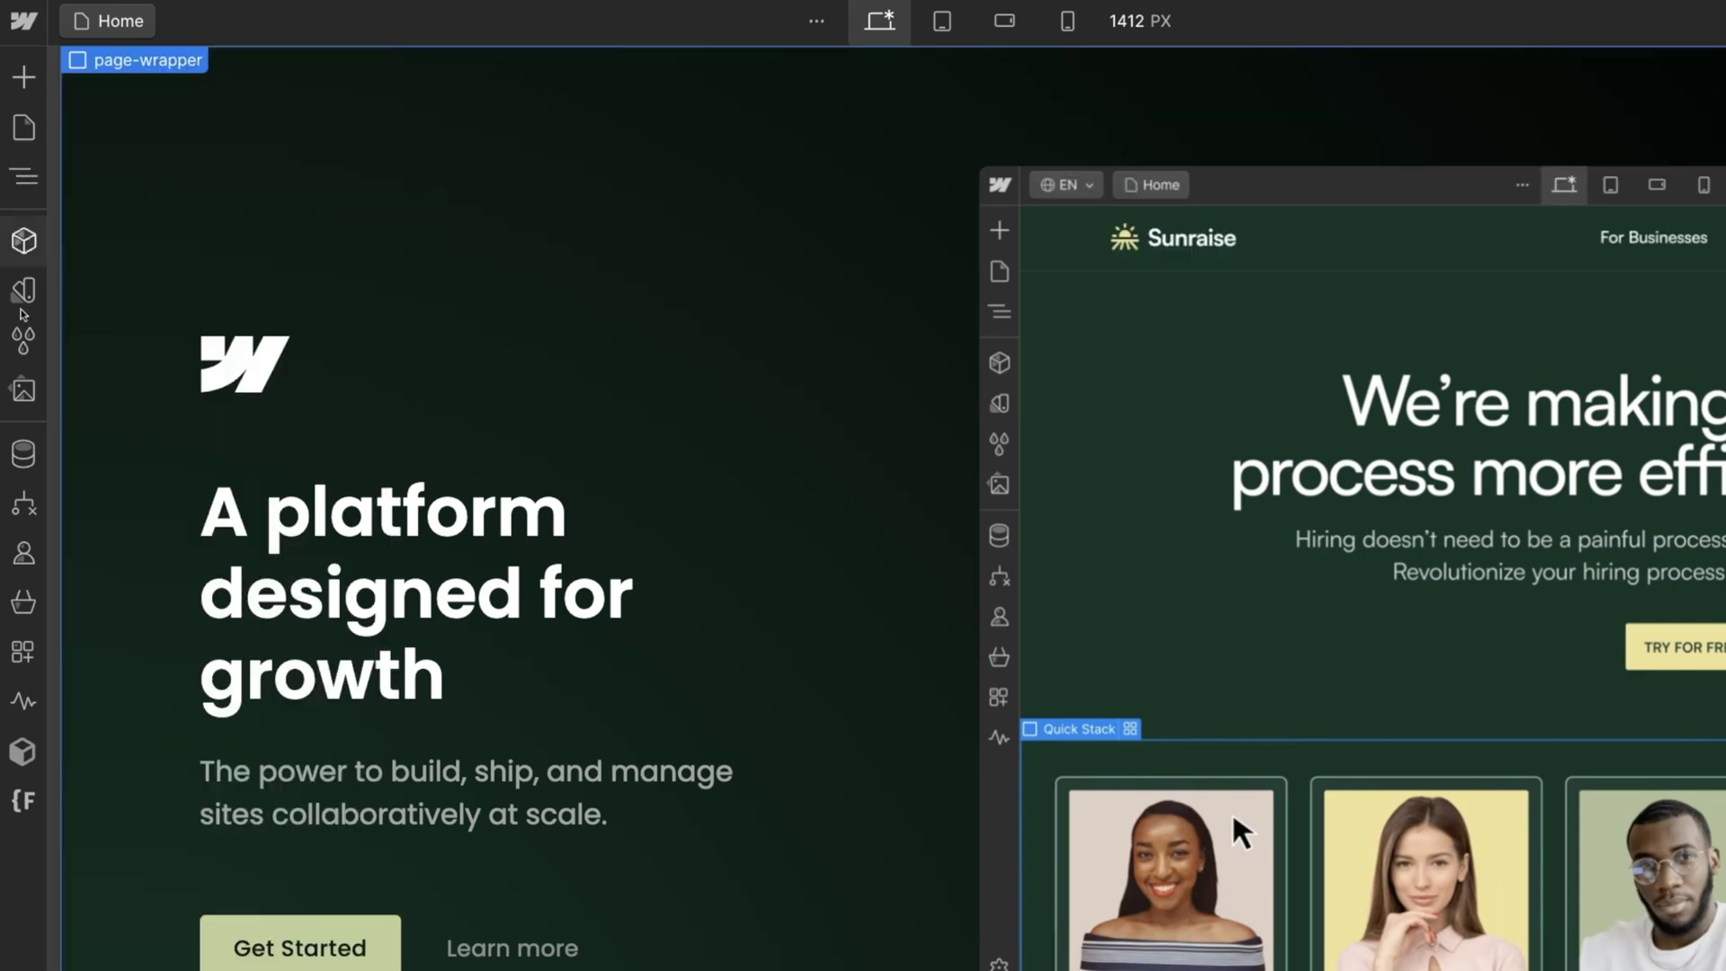
Relaunch Finsweet Components and open its Cookie Consent settings.
click(23, 650)
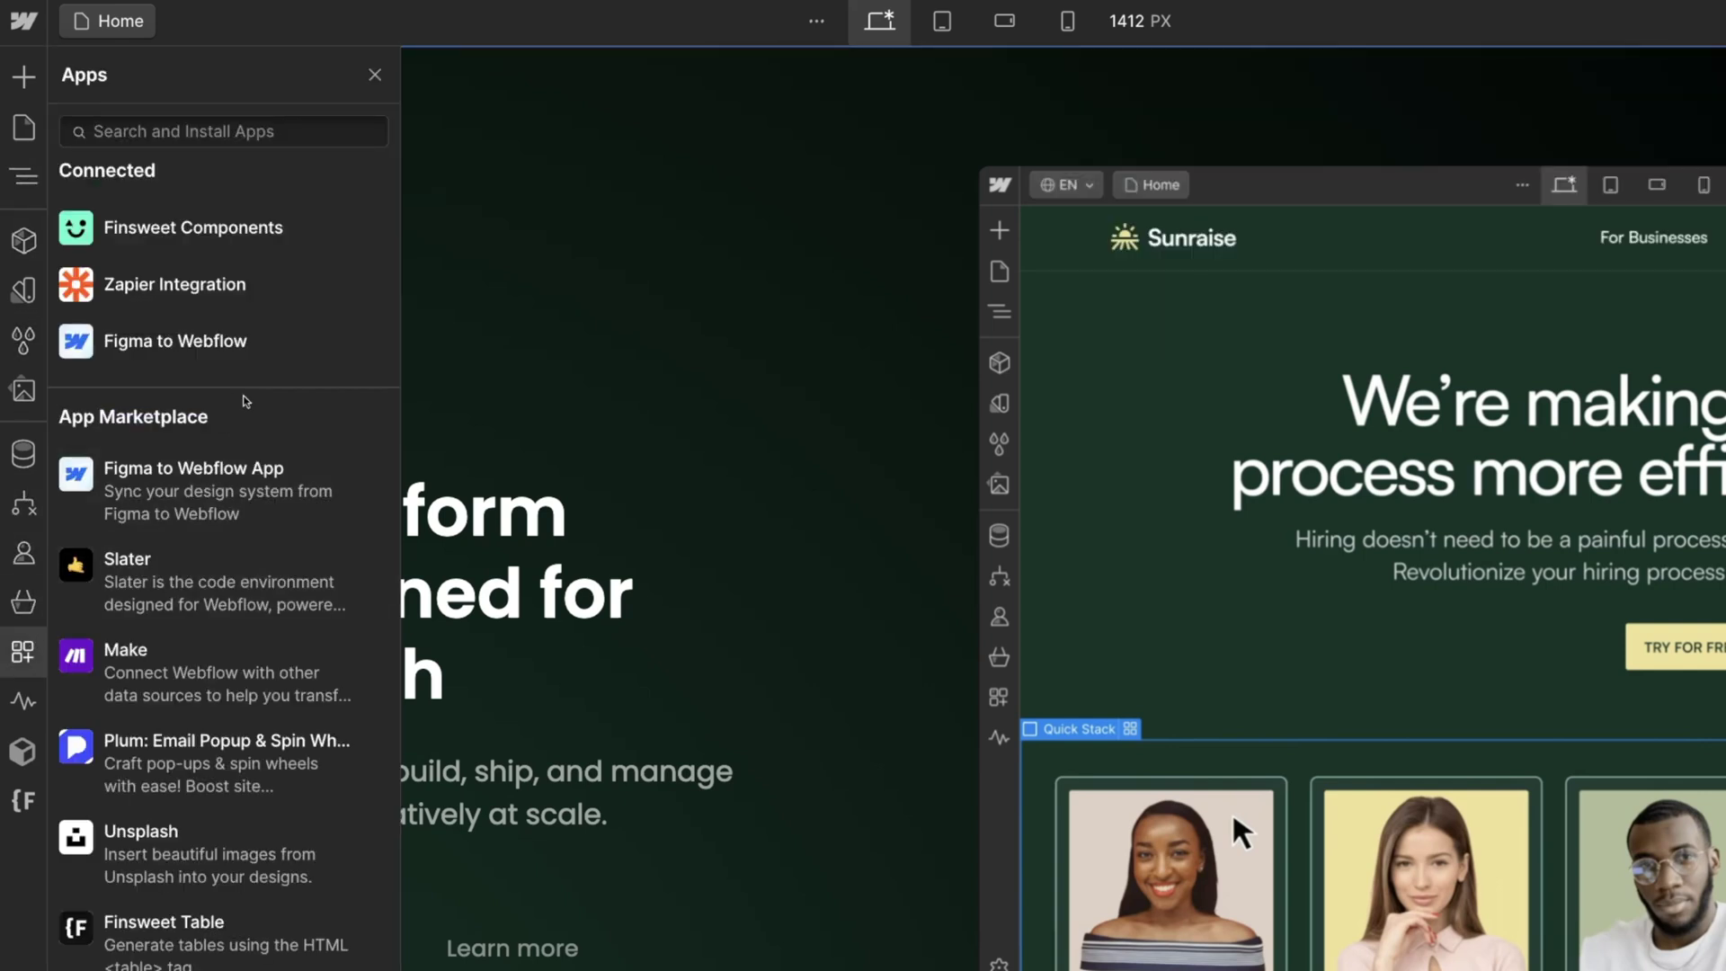
click(349, 230)
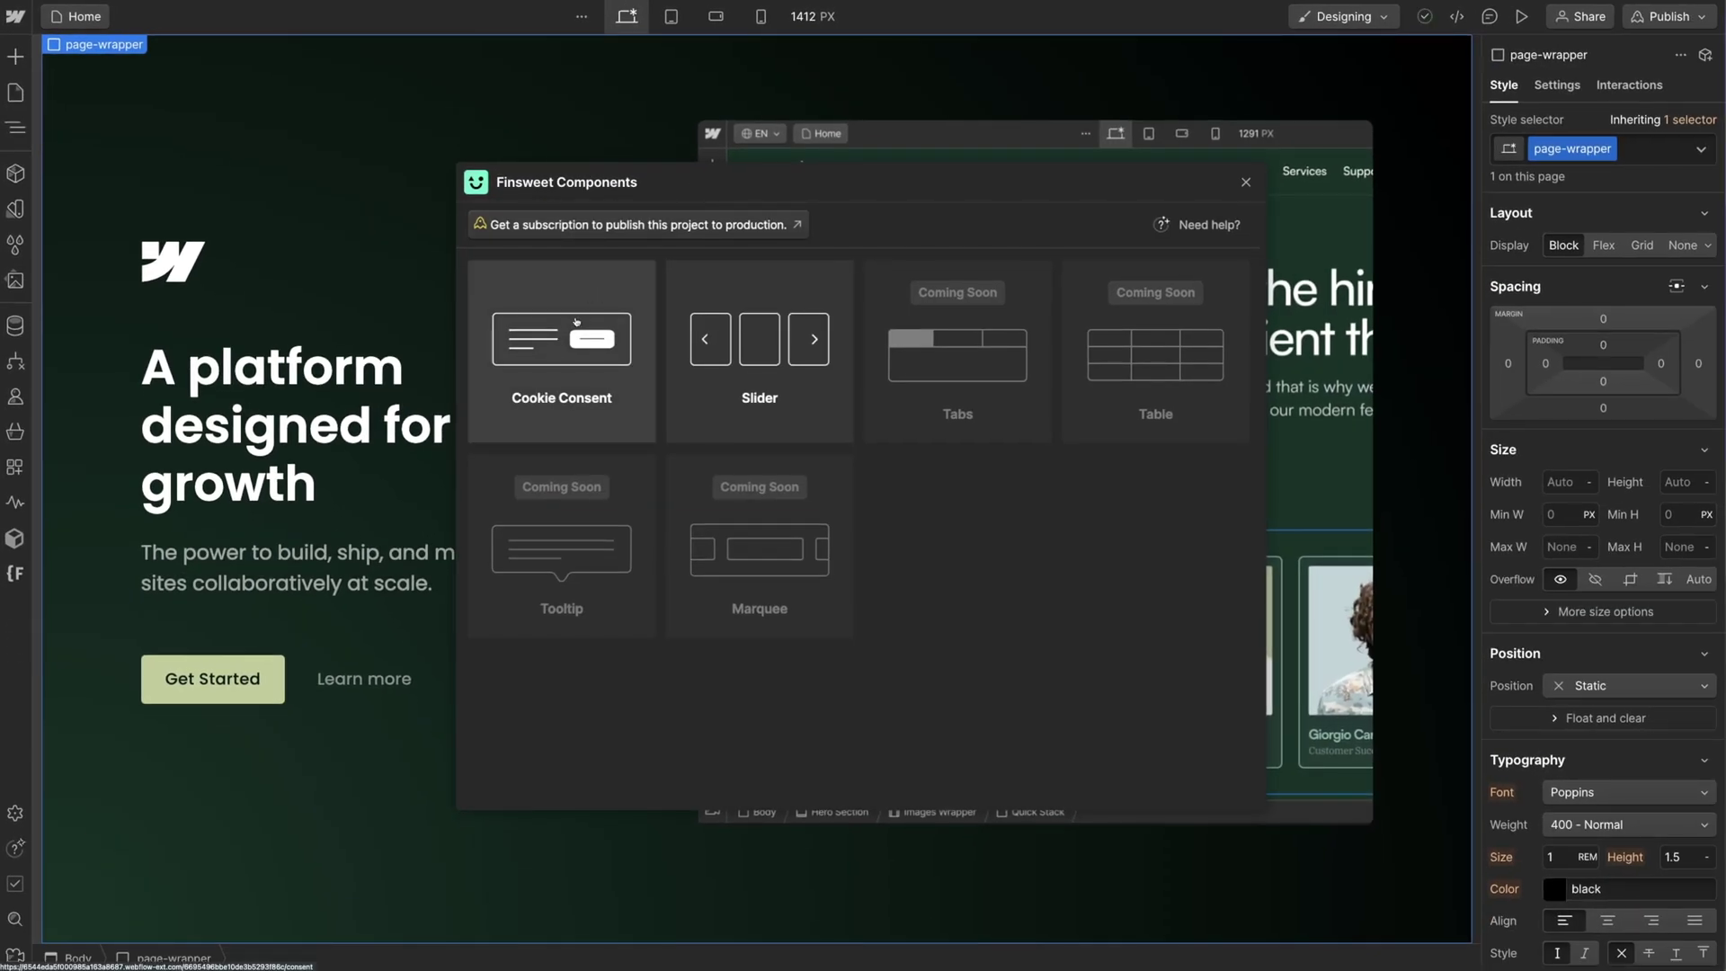
click(576, 321)
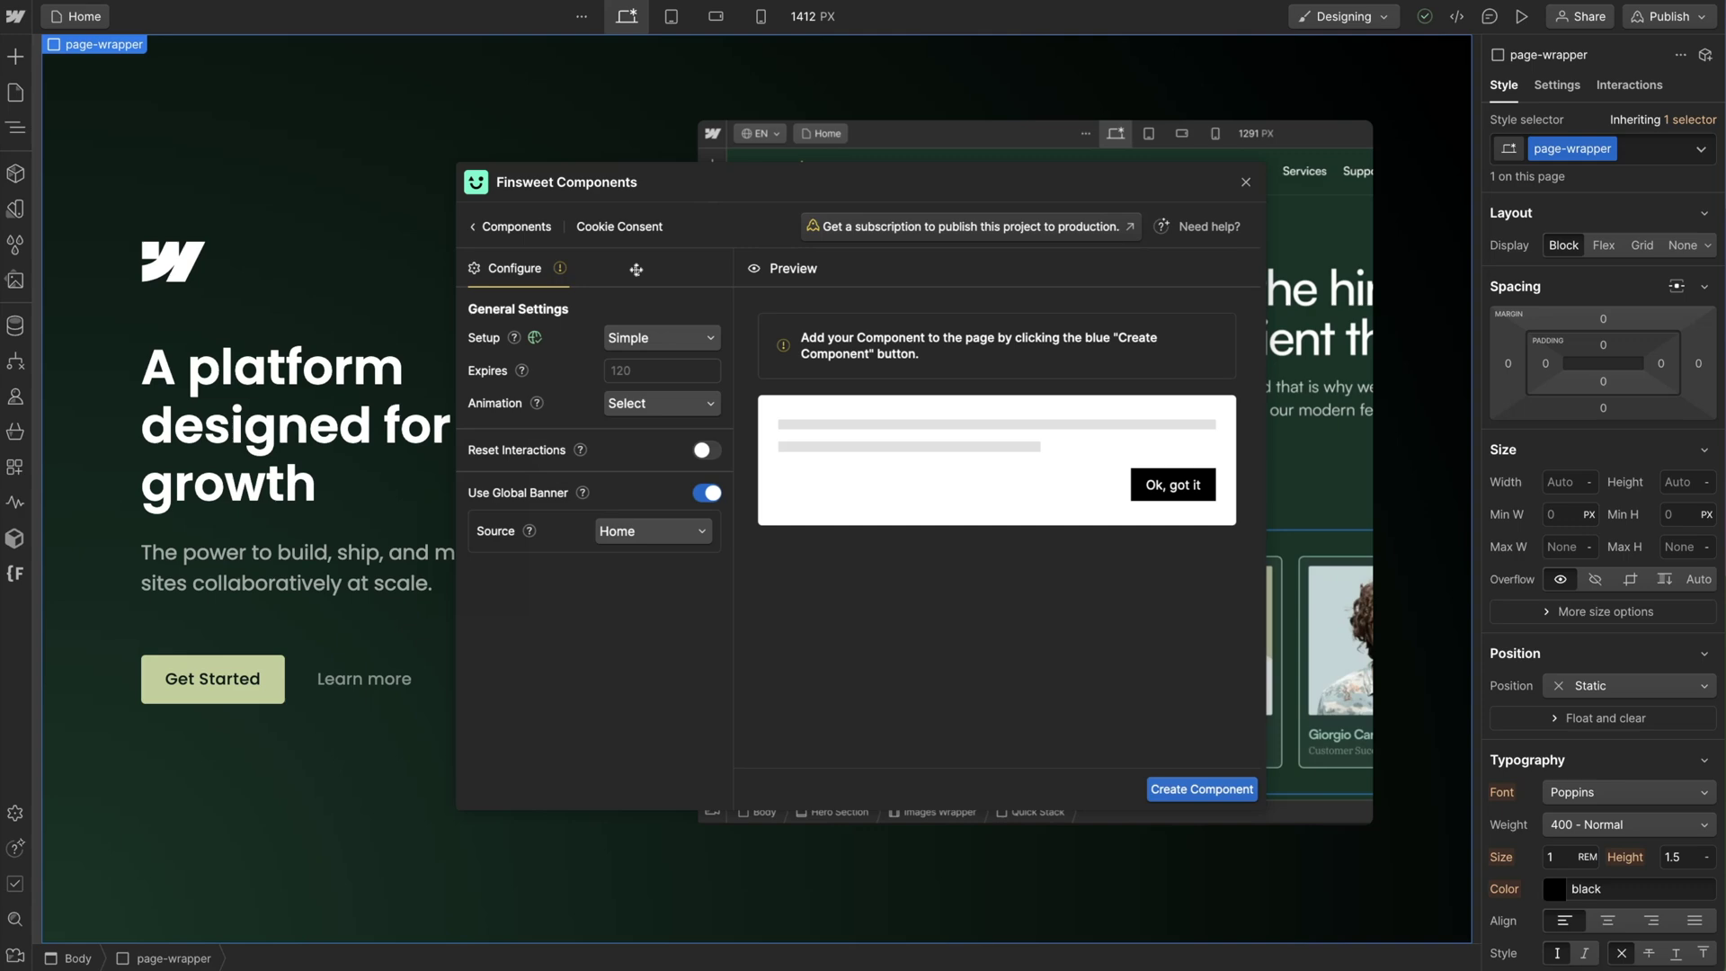
Set the cookie consent setup to Full and keep Opt In as the consent mode.
click(679, 345)
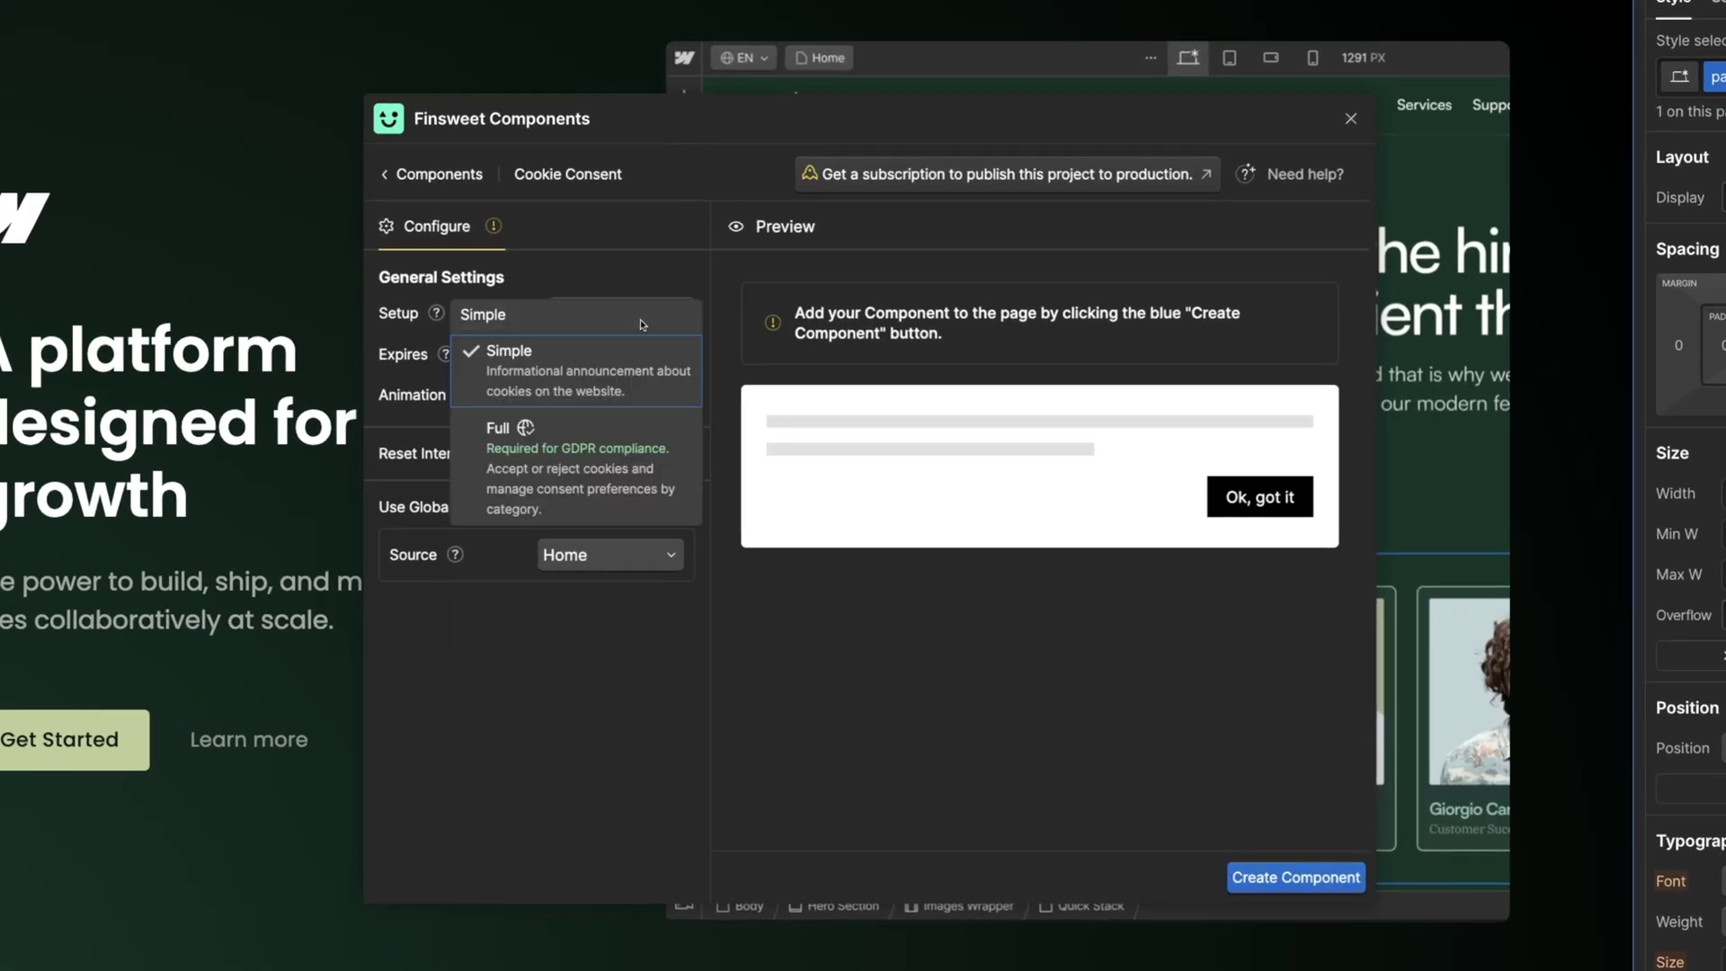
click(623, 434)
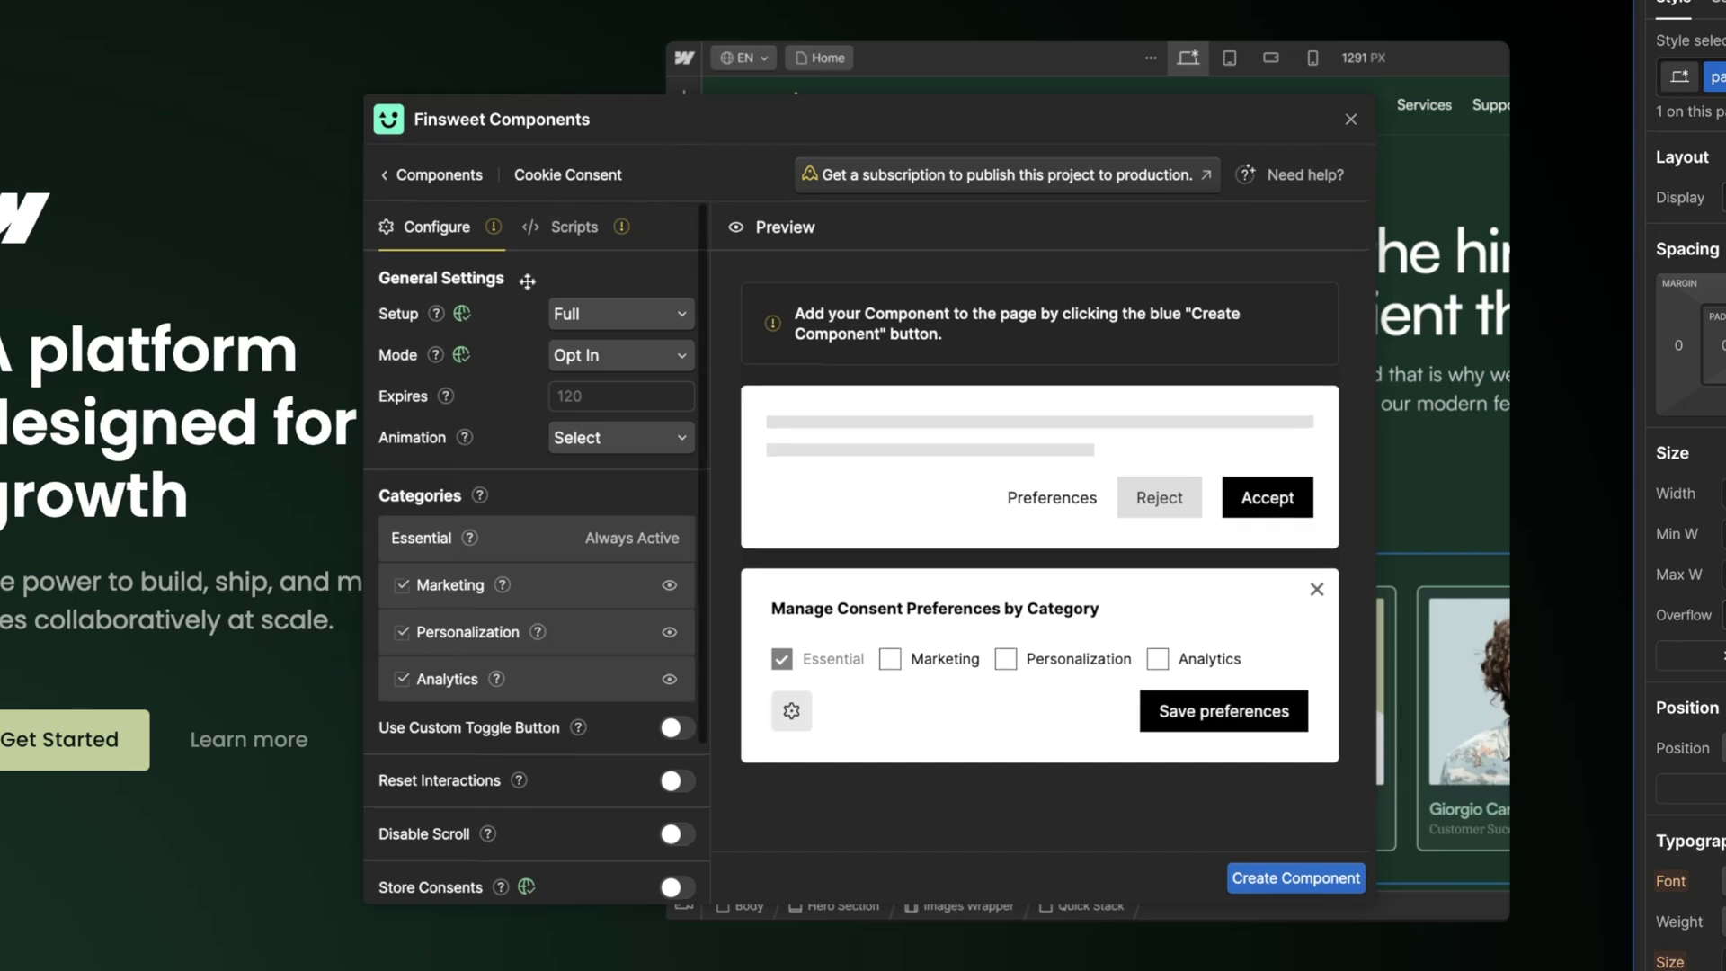
mouse_move(460, 356)
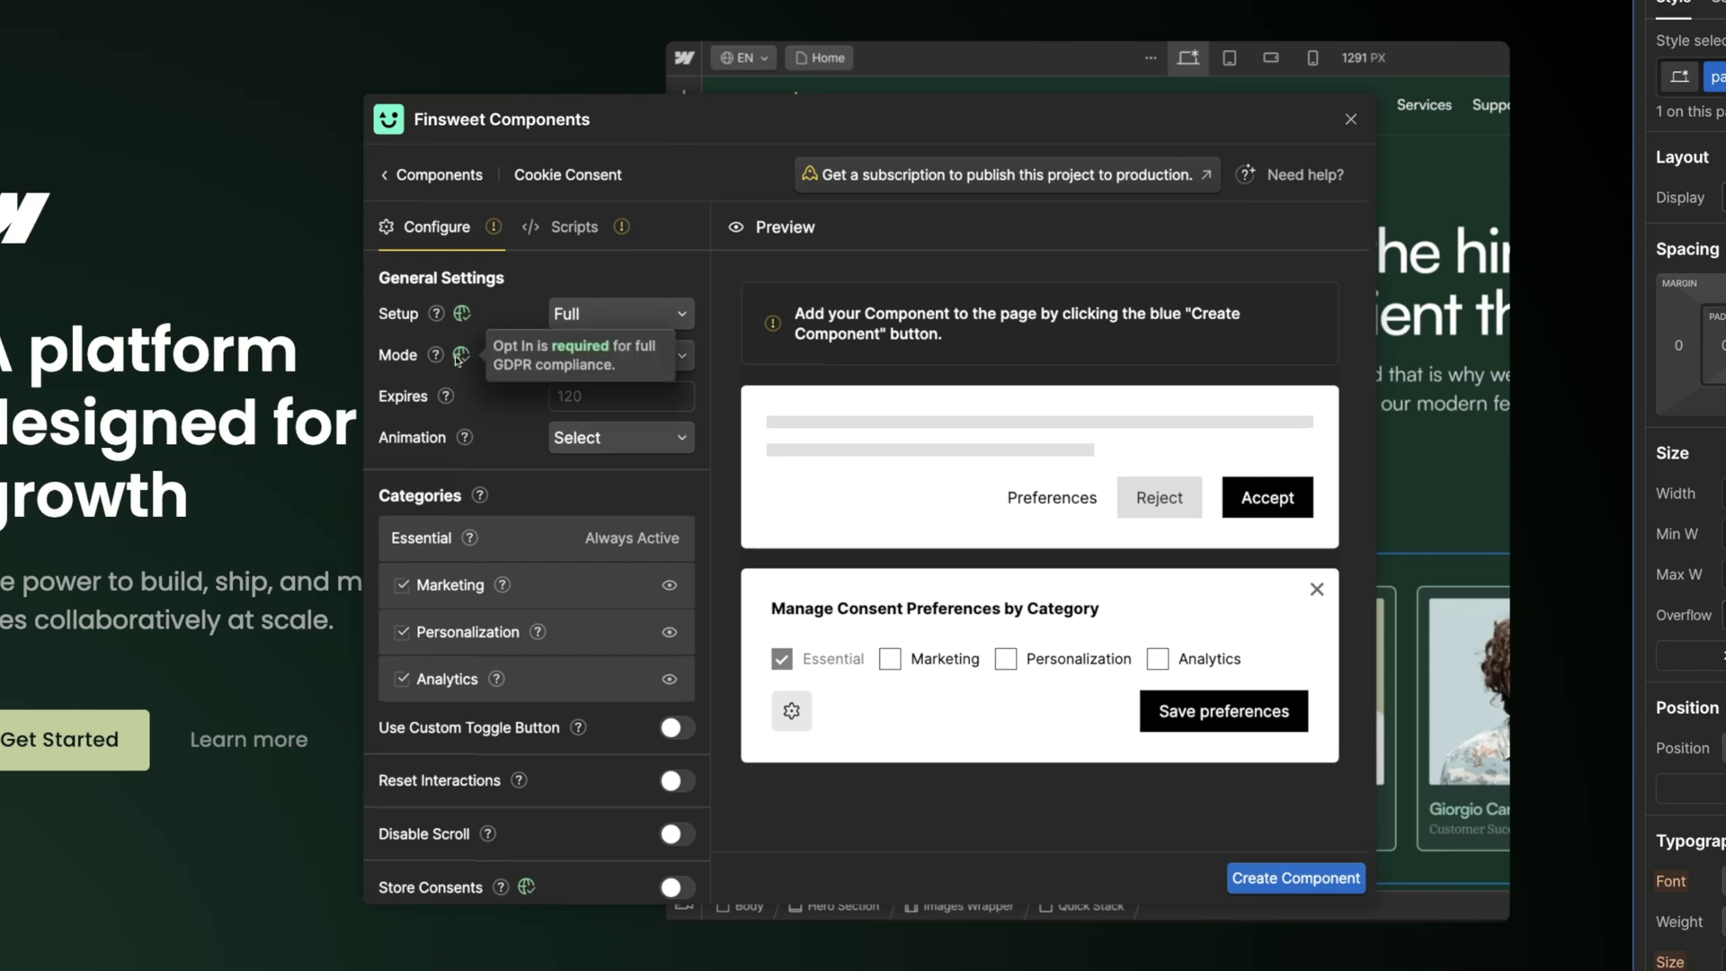
mouse_move(461, 322)
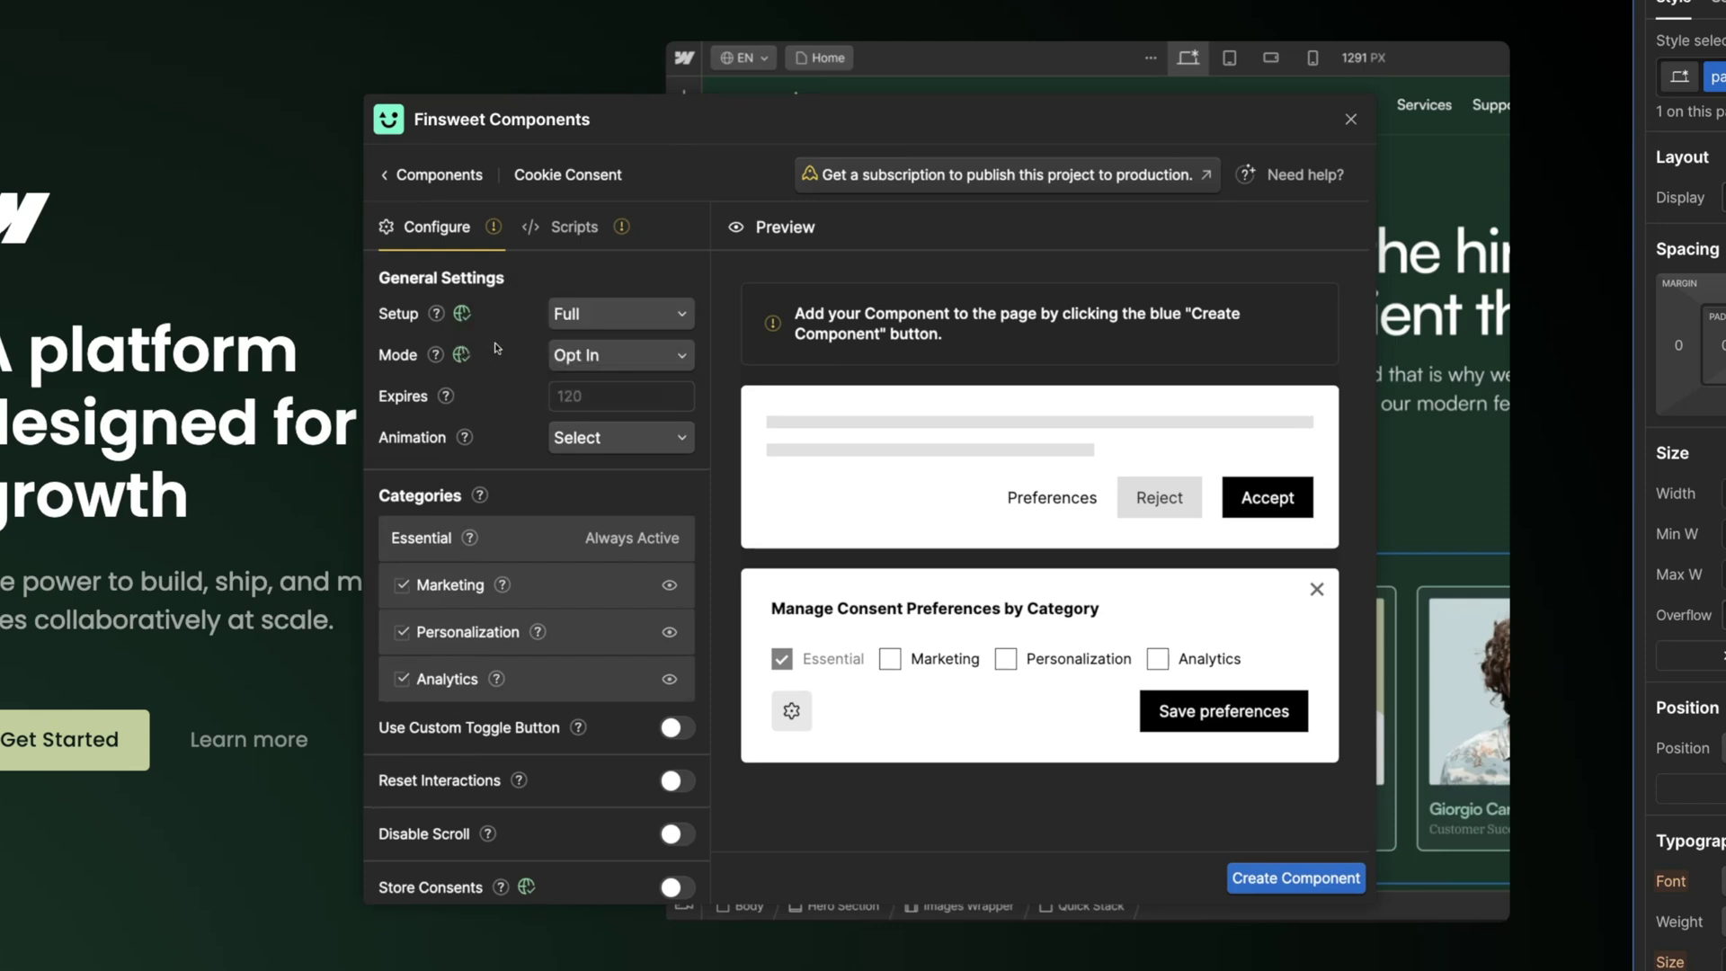
click(589, 361)
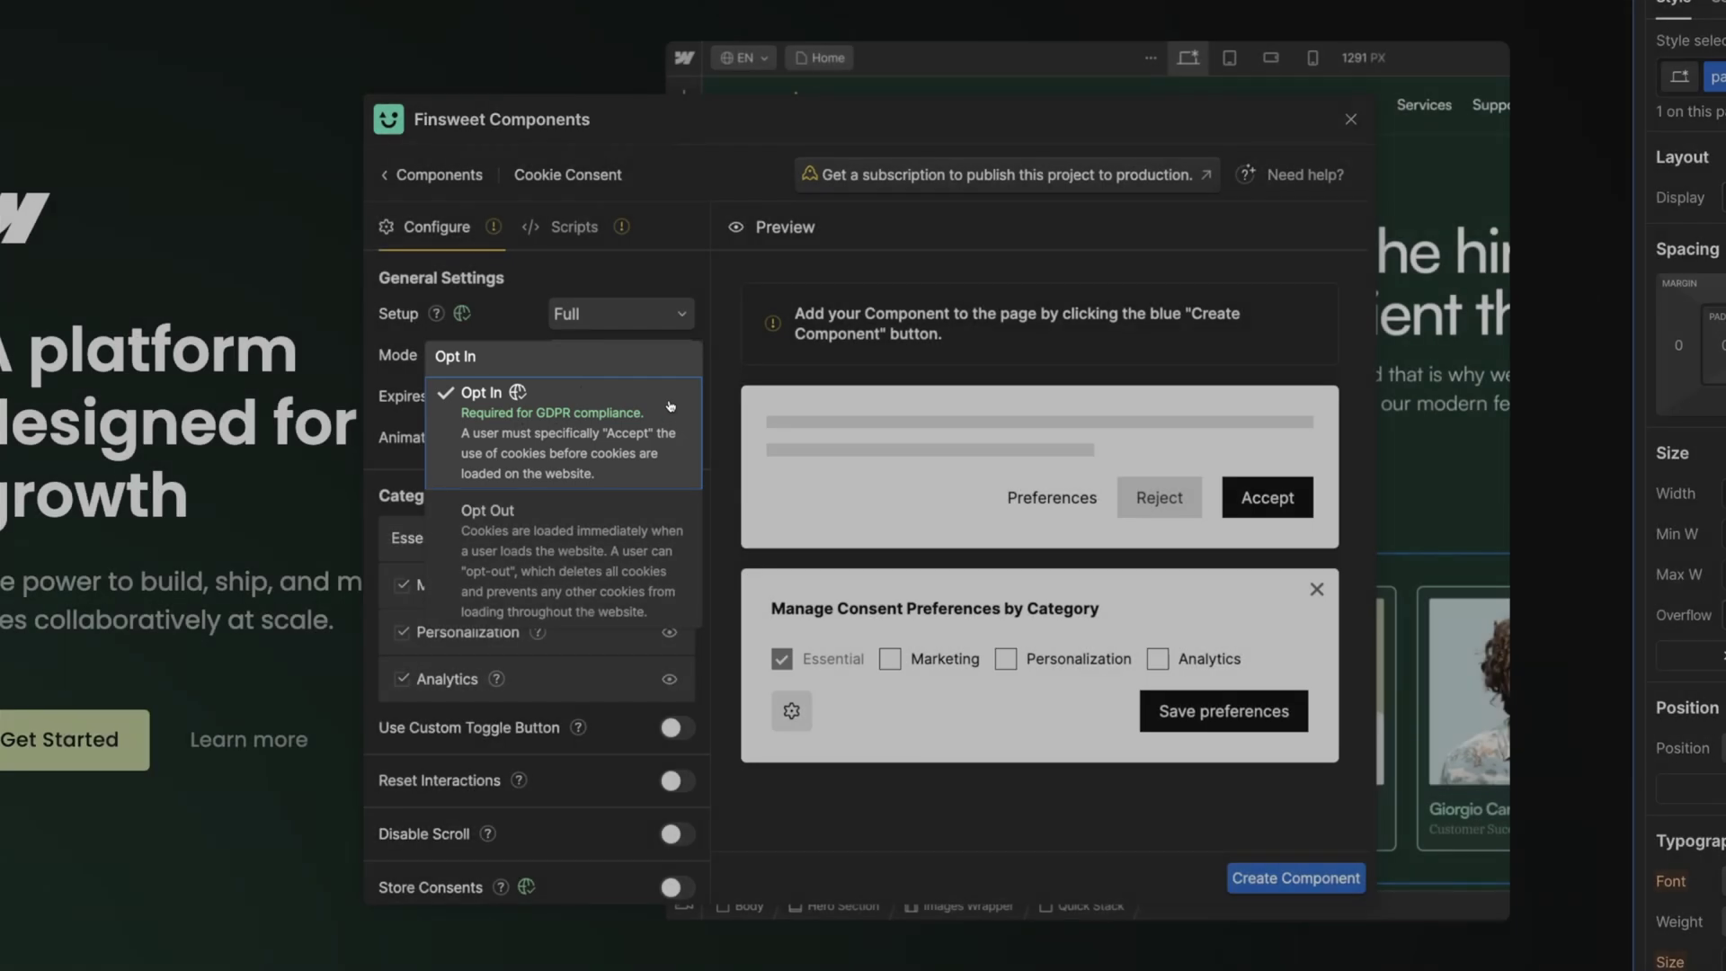
click(669, 406)
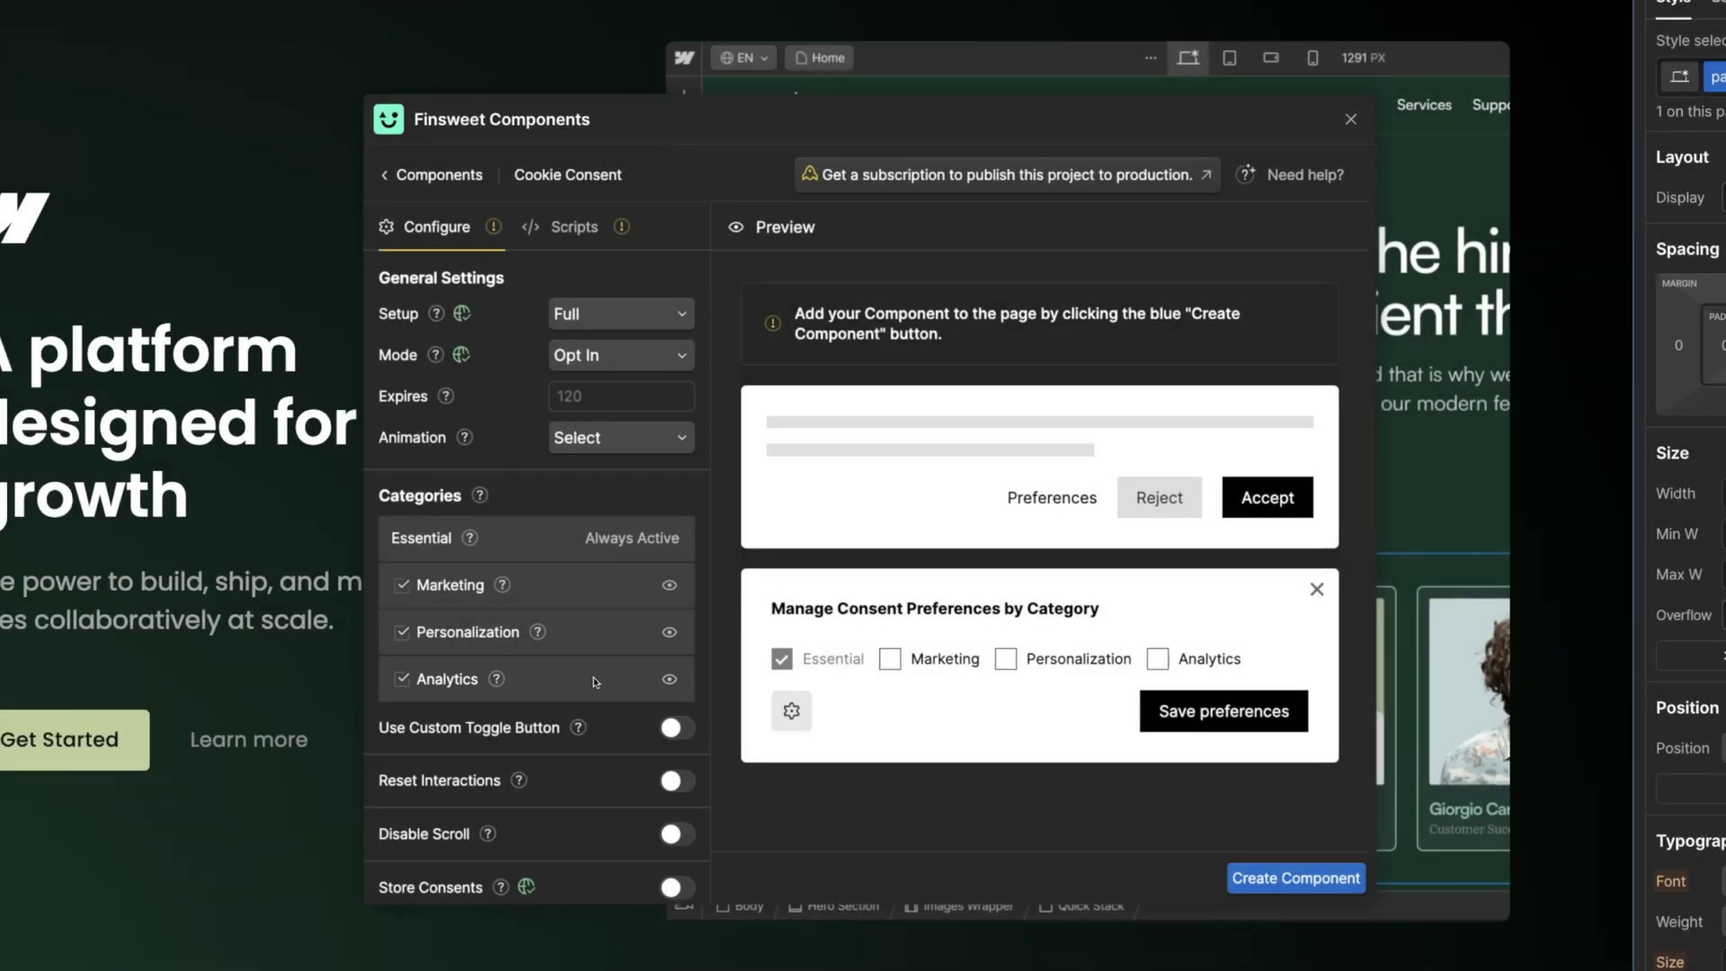
mouse_move(504, 593)
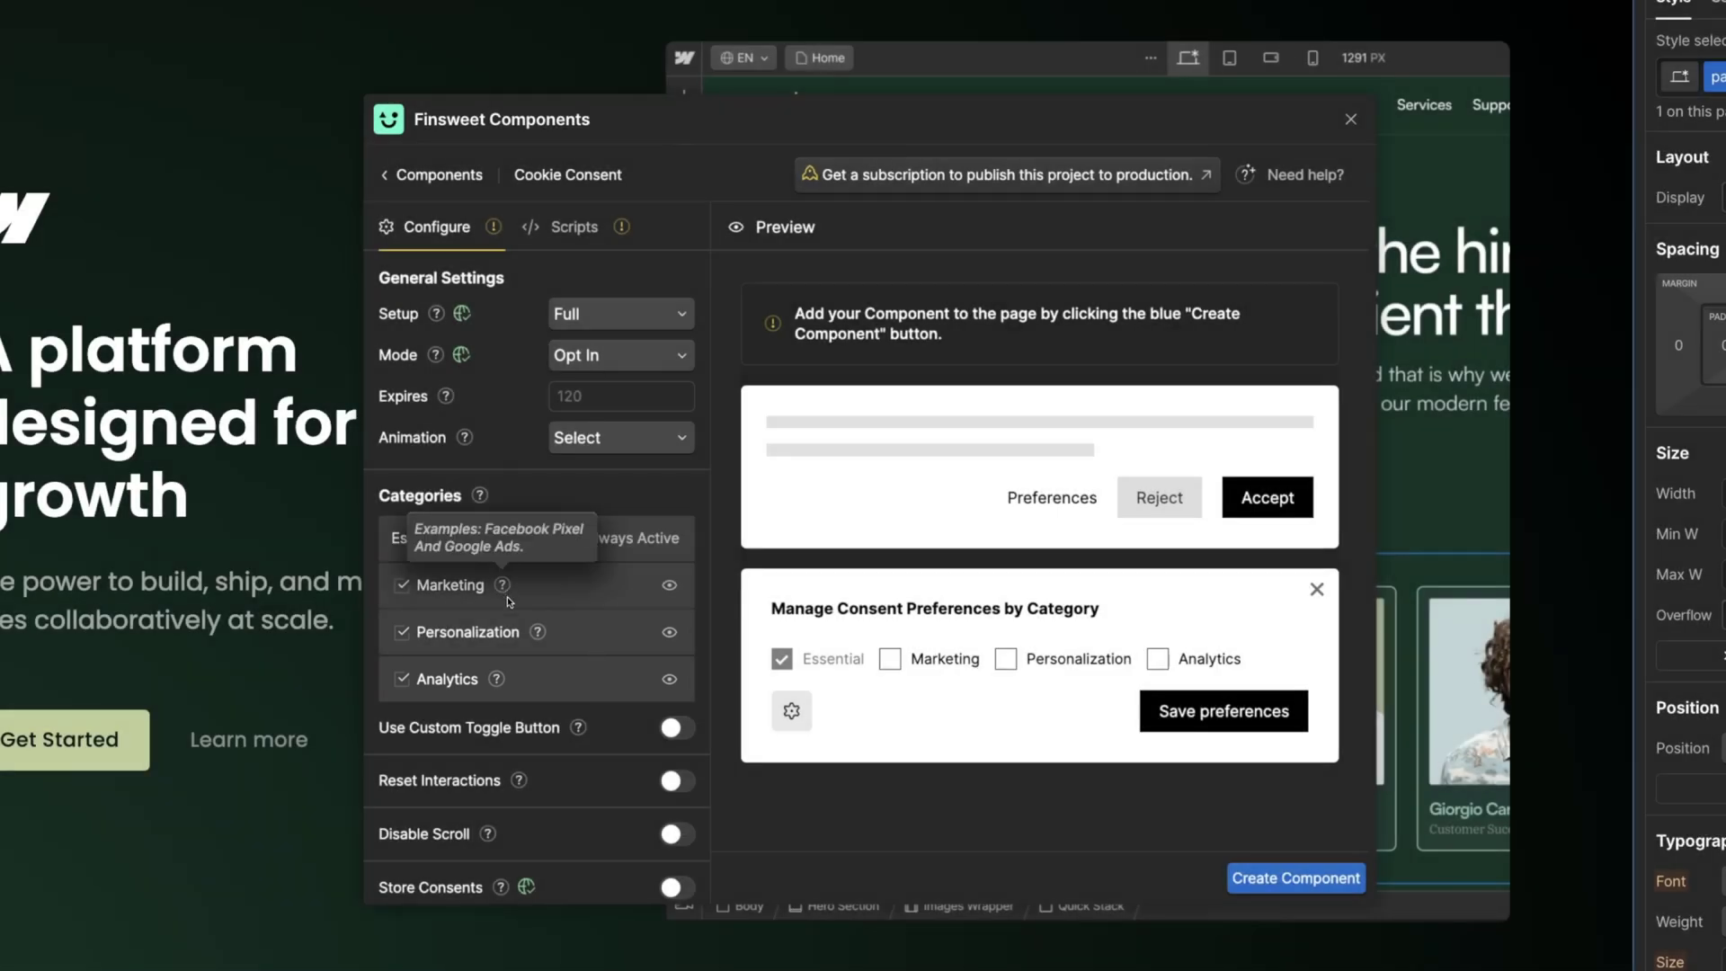
mouse_move(539, 634)
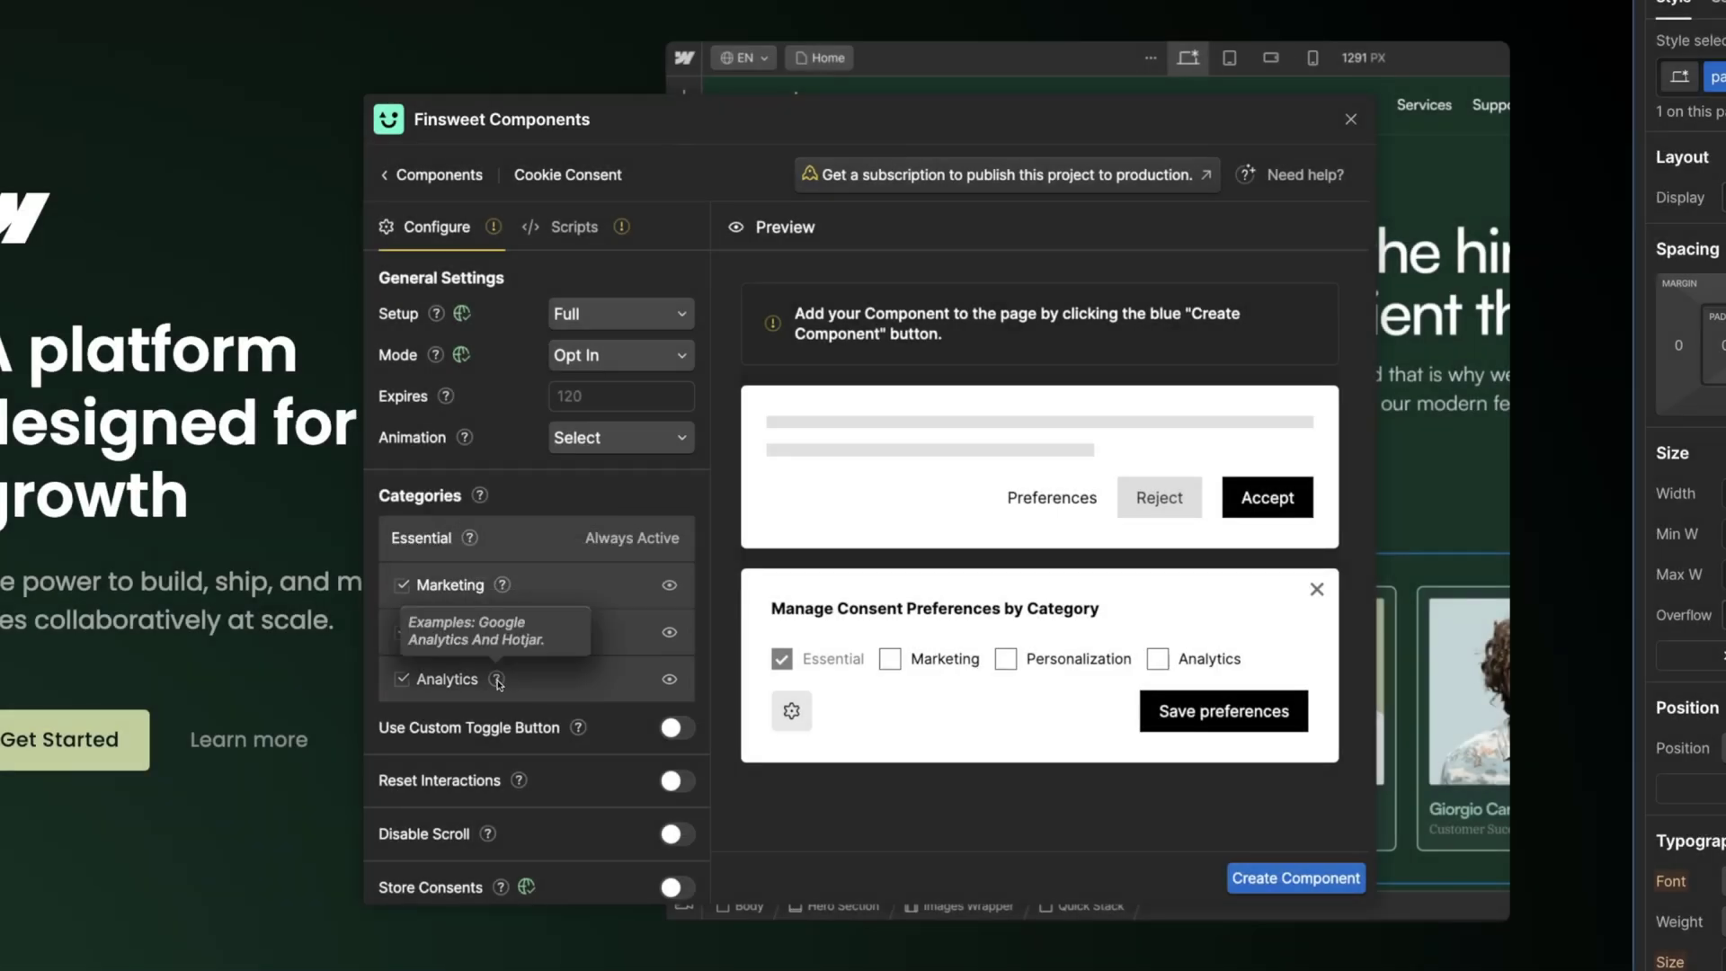
Restore the Marketing category, keep plain checkboxes instead of custom toggles, and enable Disable Scroll.
click(670, 586)
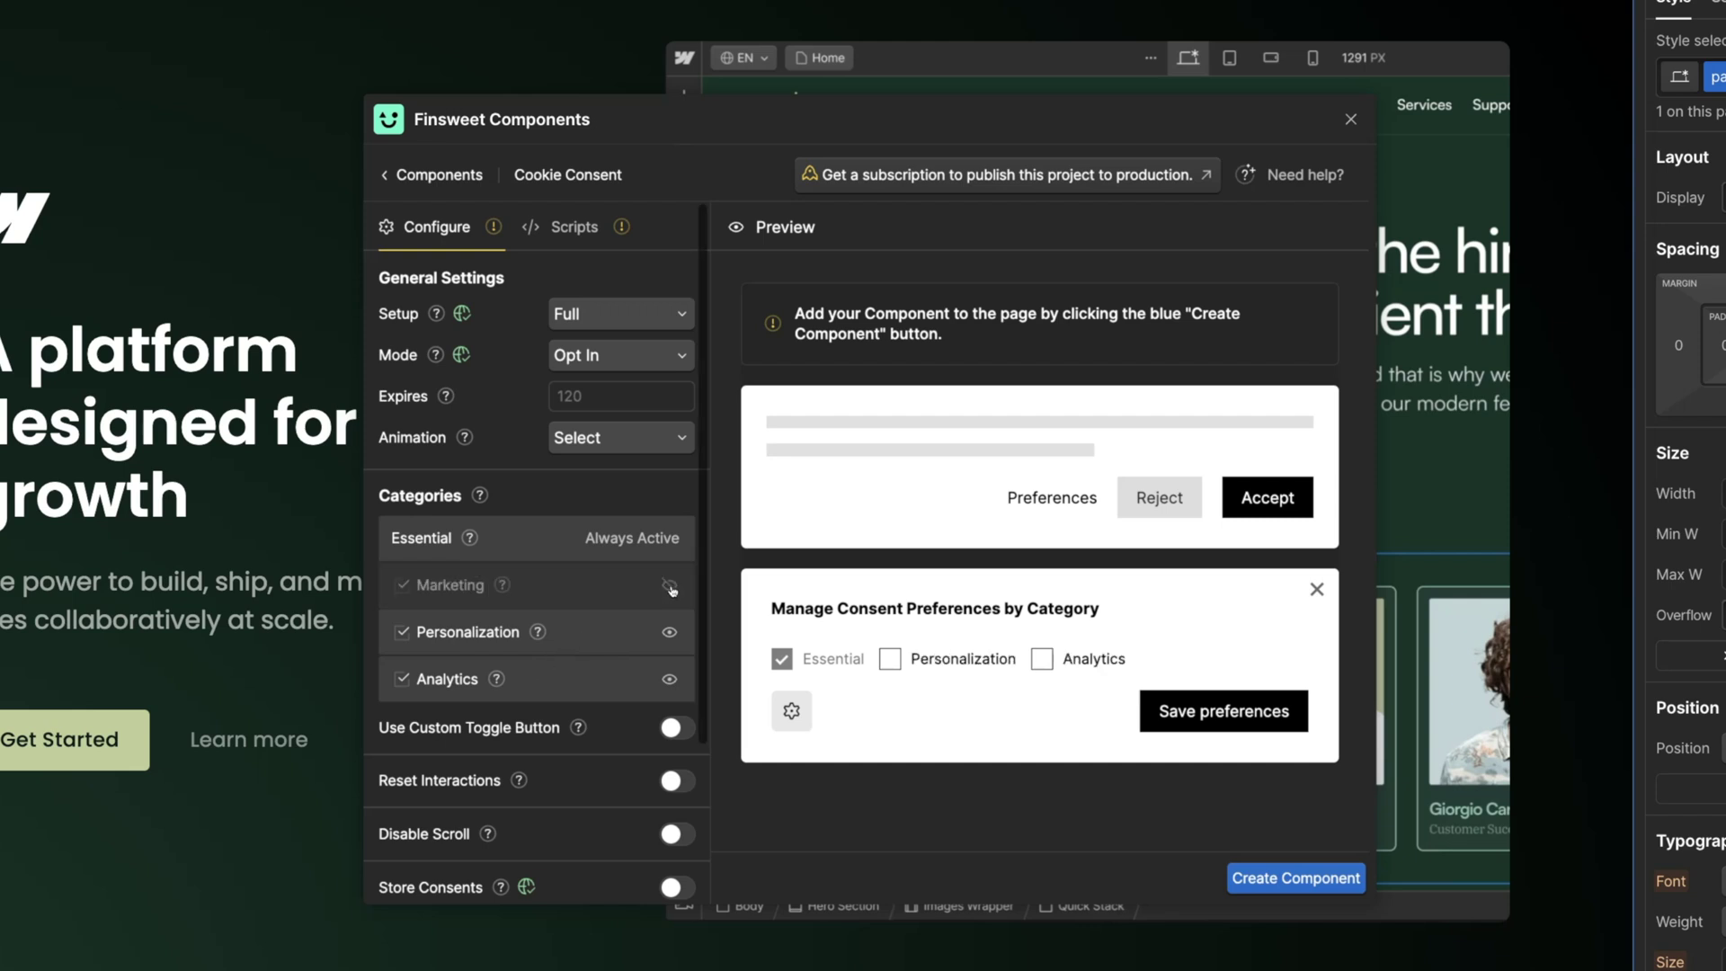
click(670, 586)
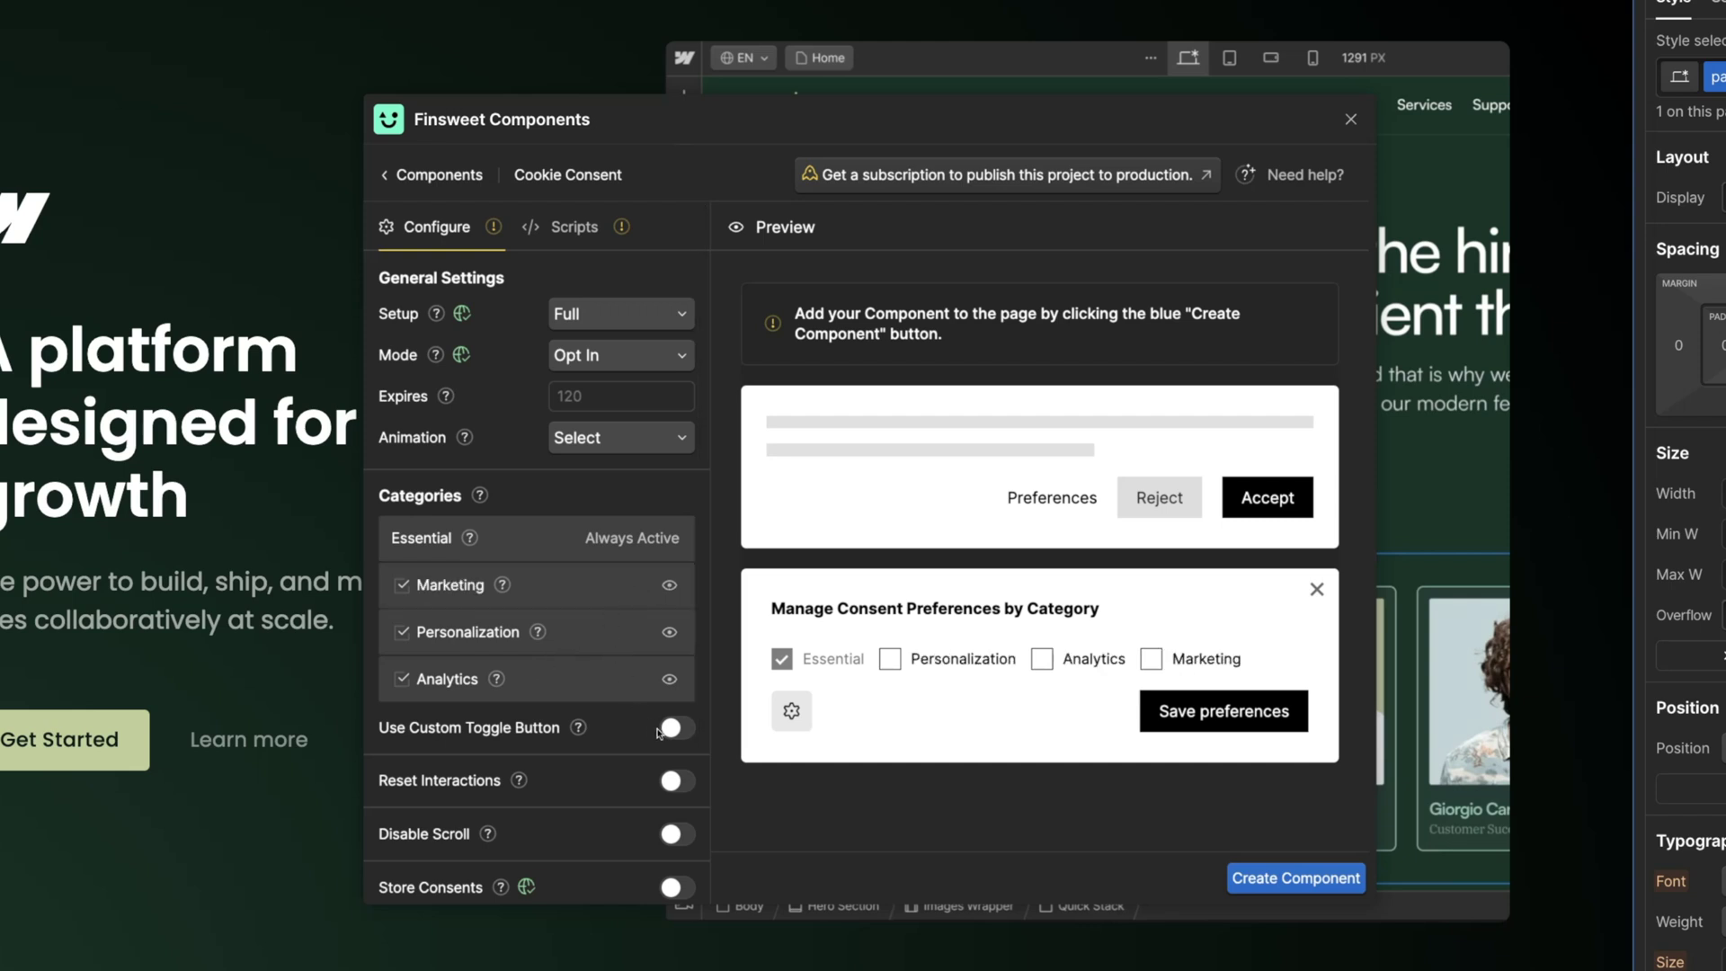
click(679, 729)
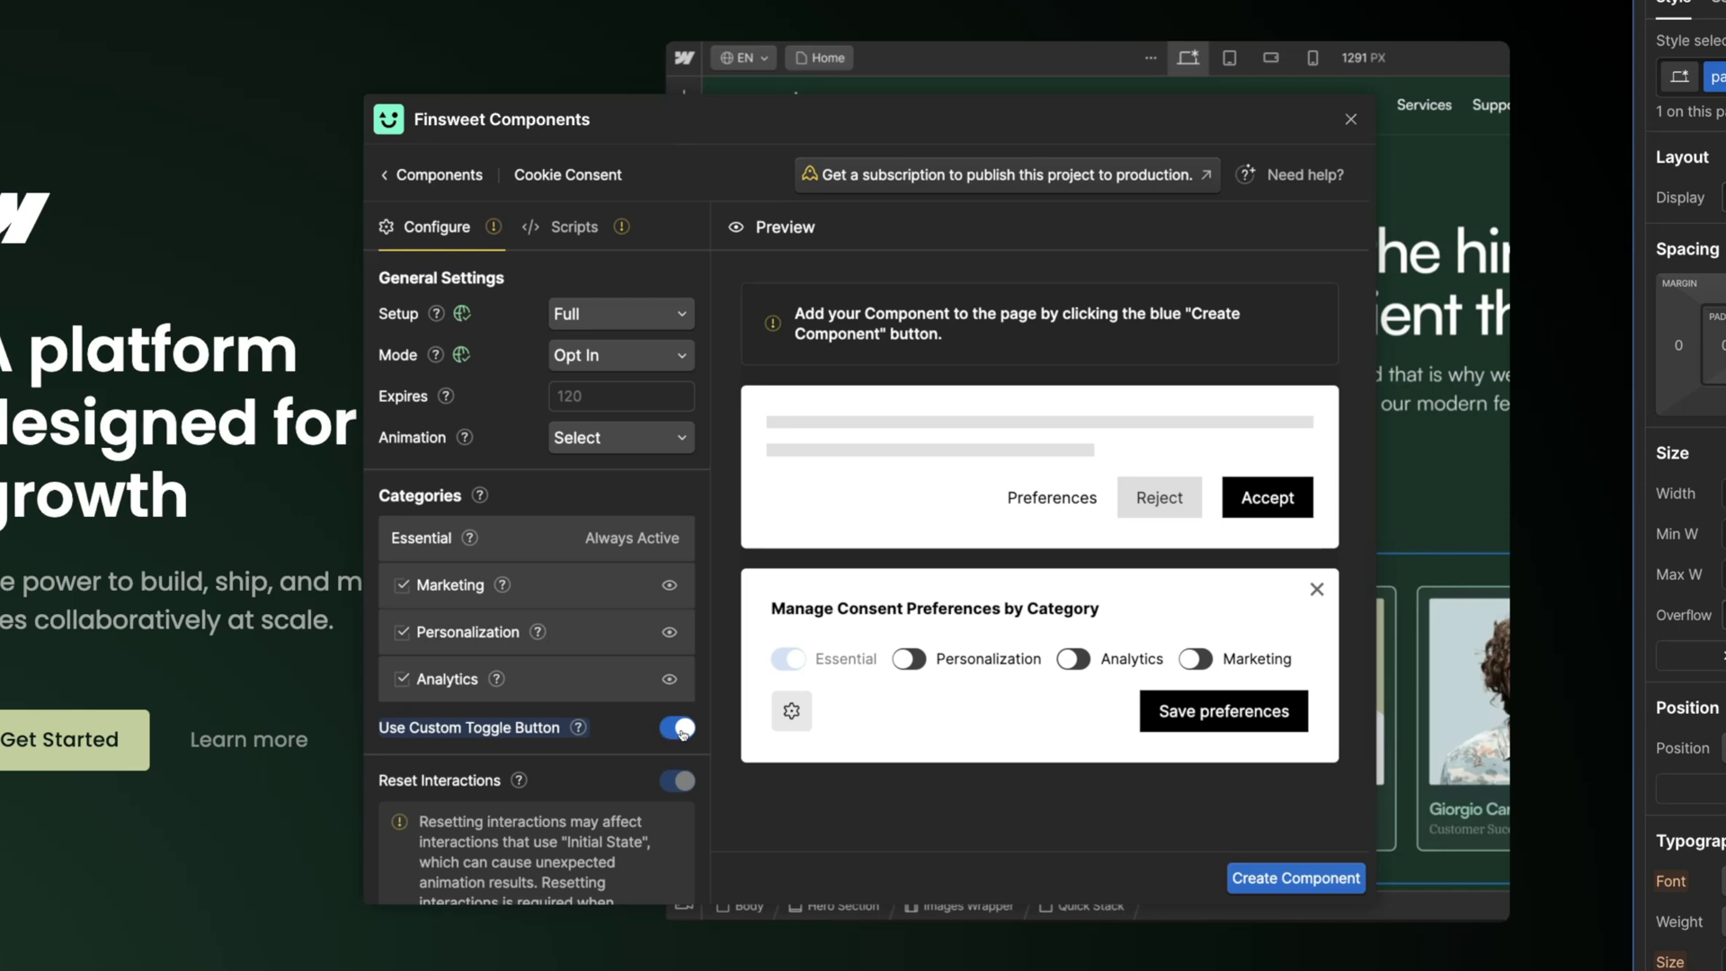
click(681, 728)
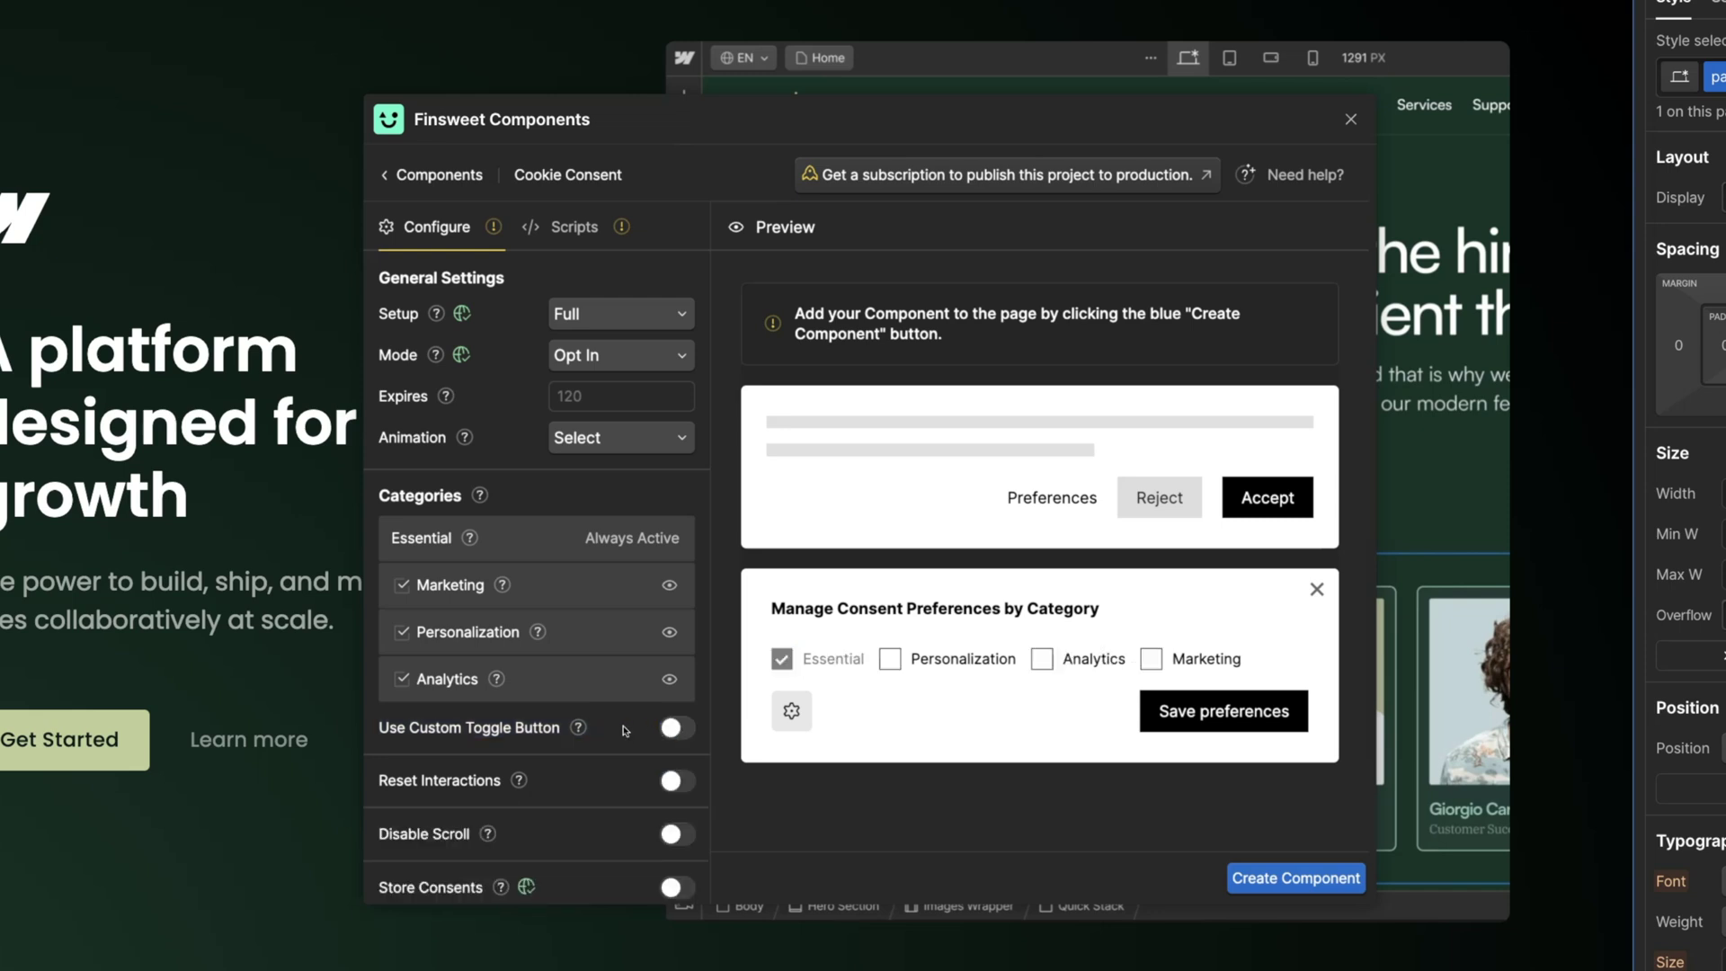
scroll(629, 732, down, 3)
click(682, 653)
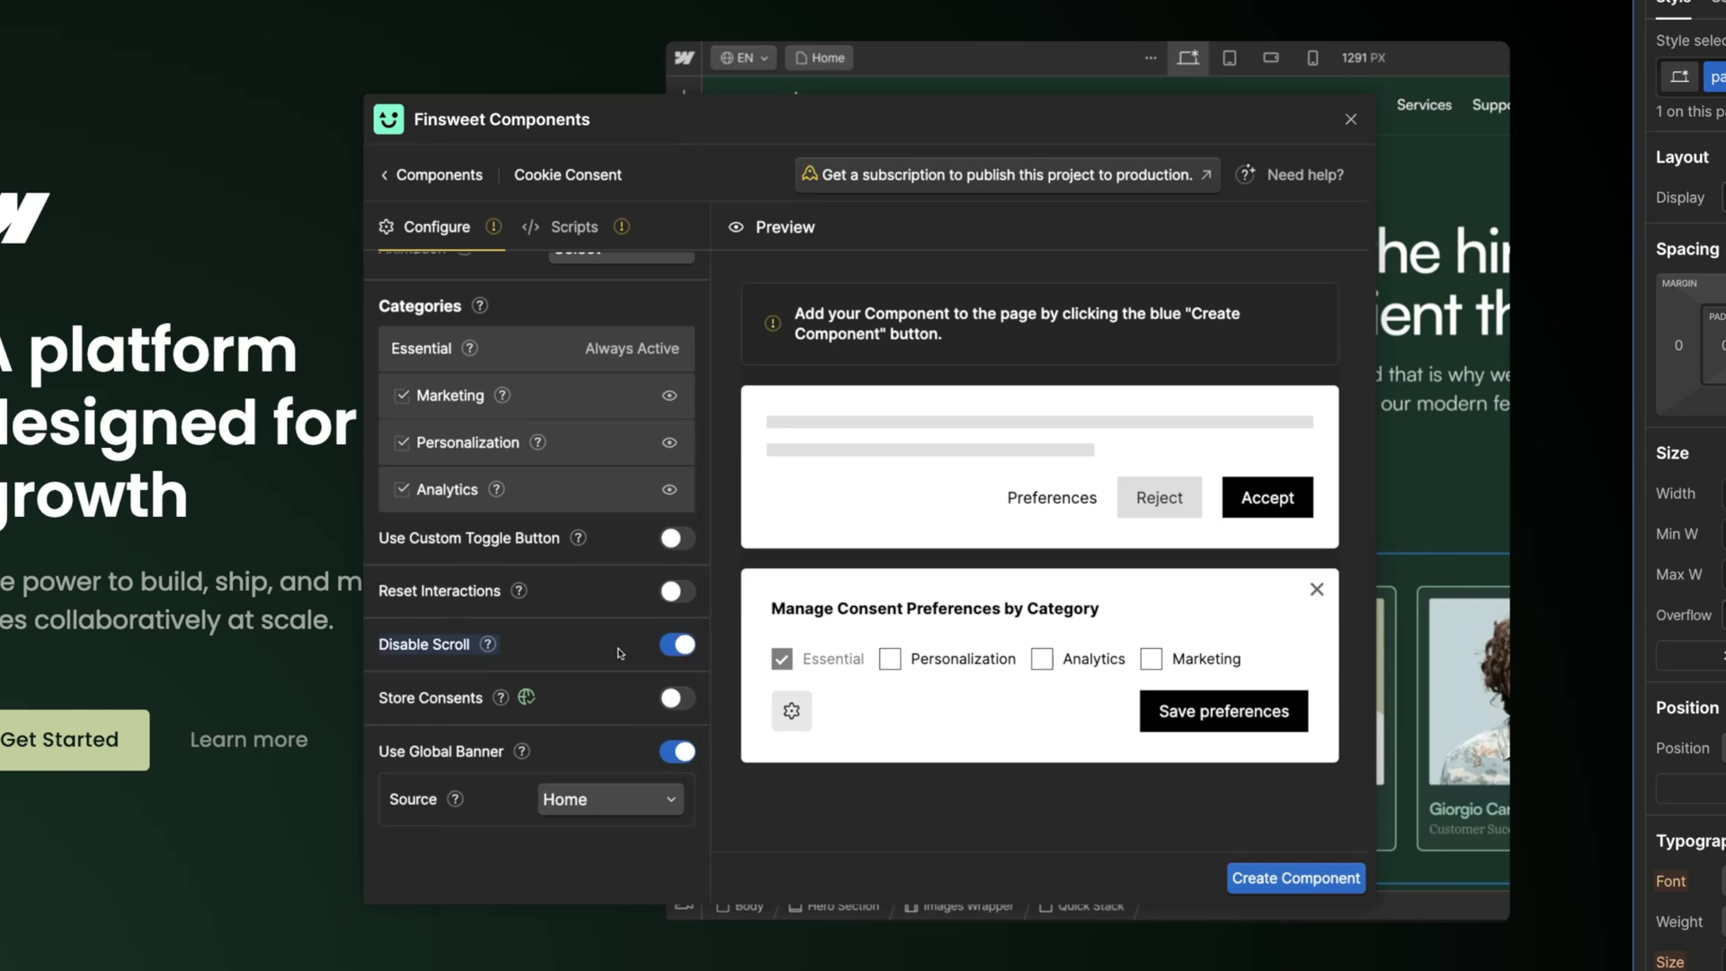
Switch Disable Scroll back off, and try Store Consents before leaving it off.
click(672, 653)
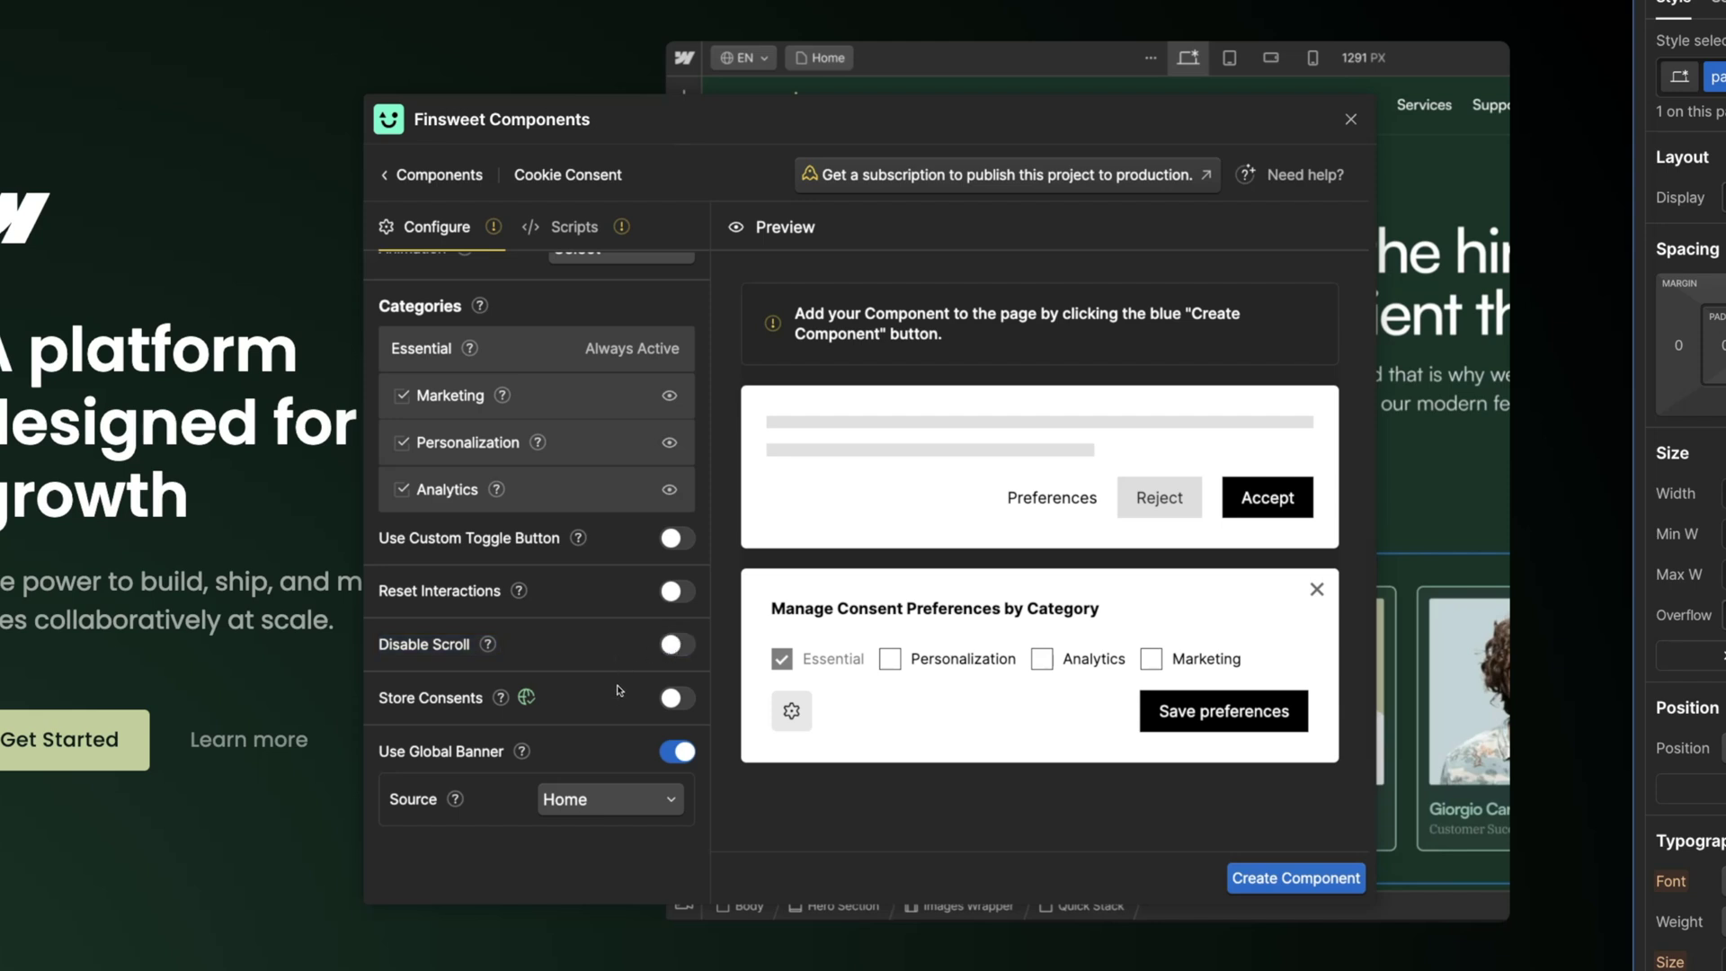
mouse_move(529, 703)
click(669, 702)
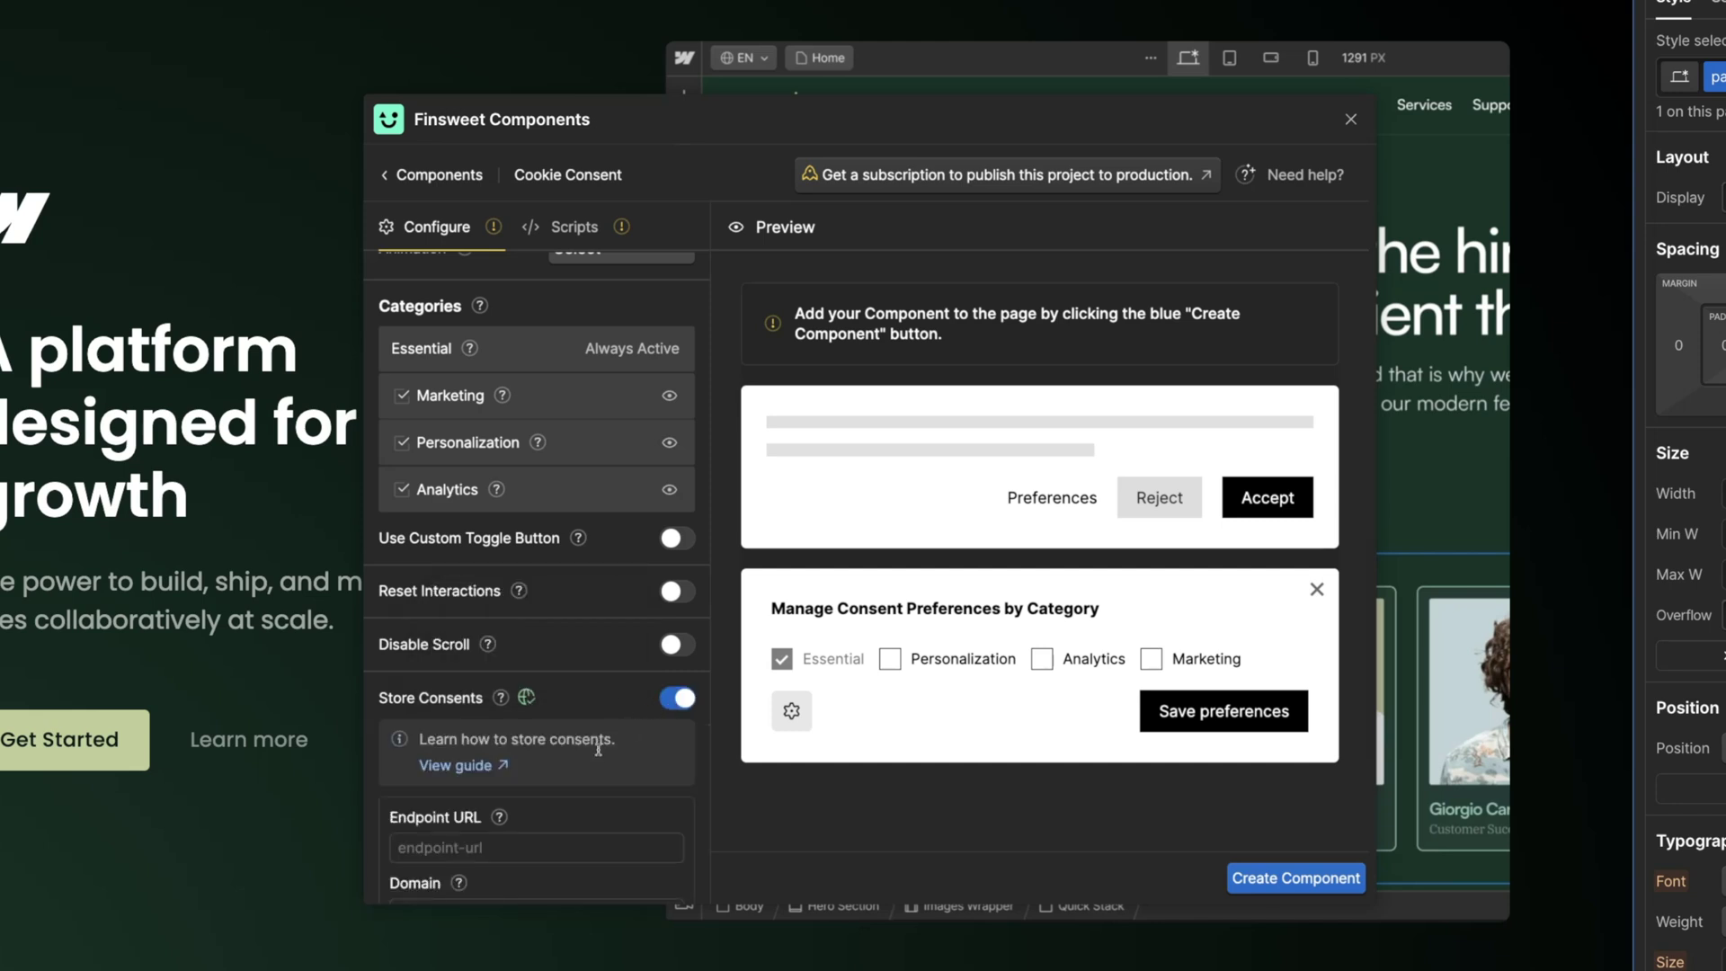
scroll(598, 755, down, 1)
scroll(597, 761, down, 2)
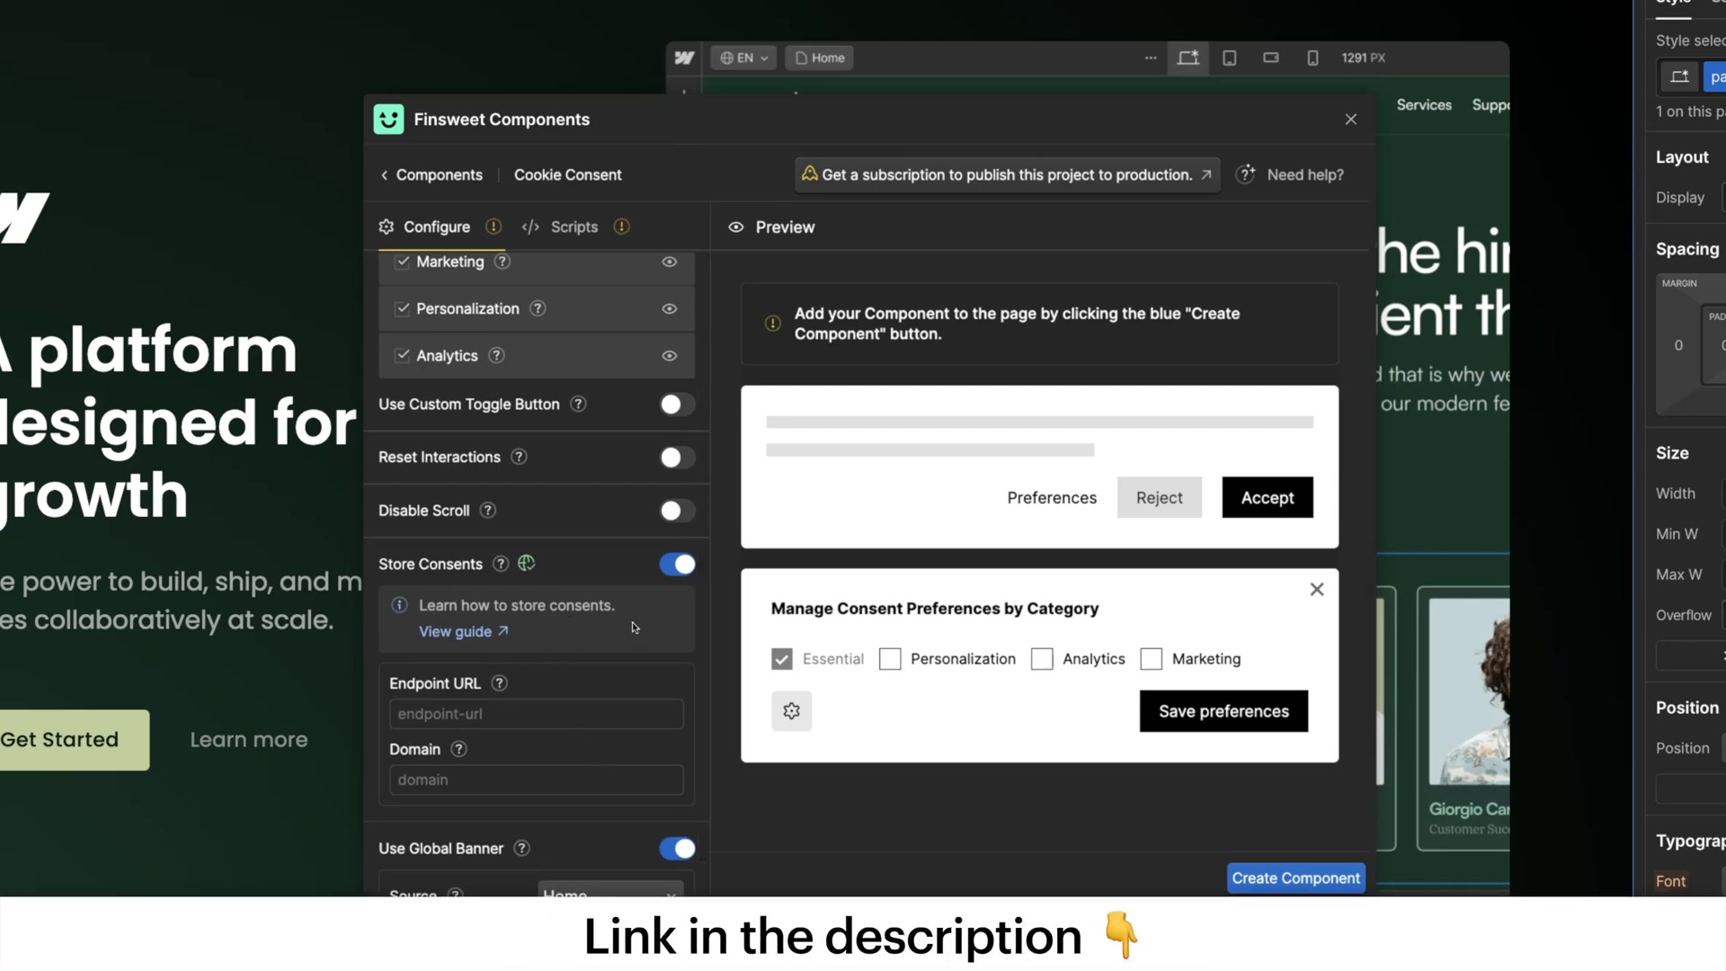
click(680, 567)
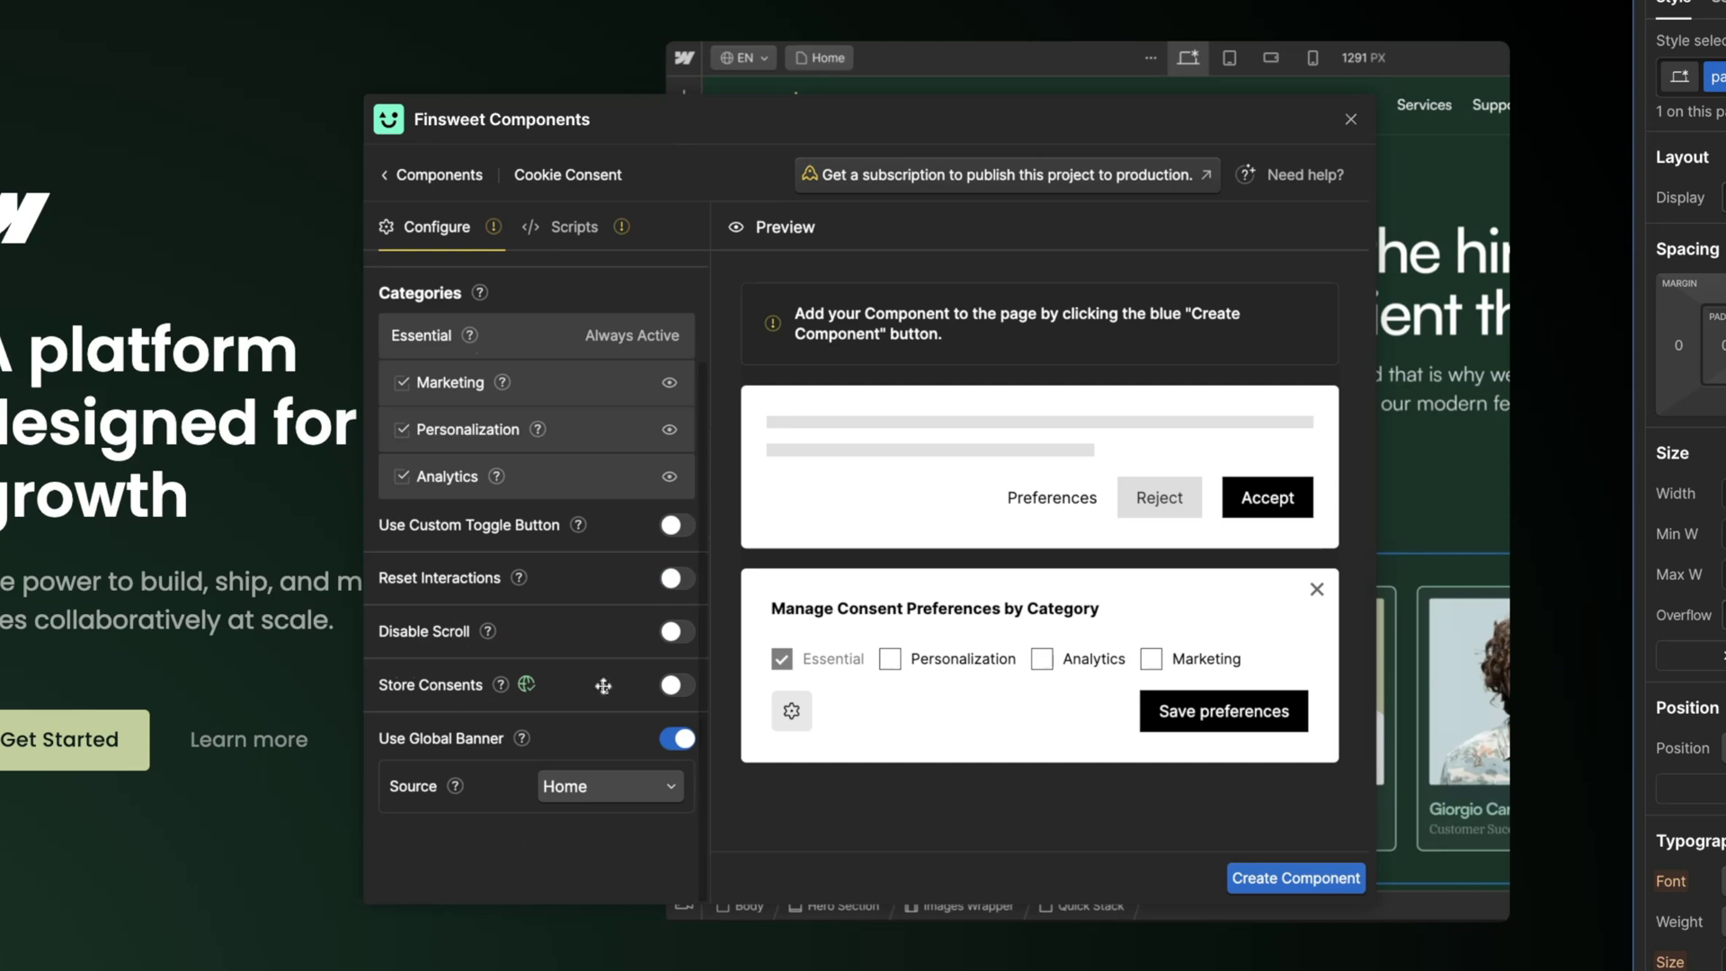
Create the Full cookie consent component, confirm adding its scripts, and close Finsweet Components.
click(1305, 879)
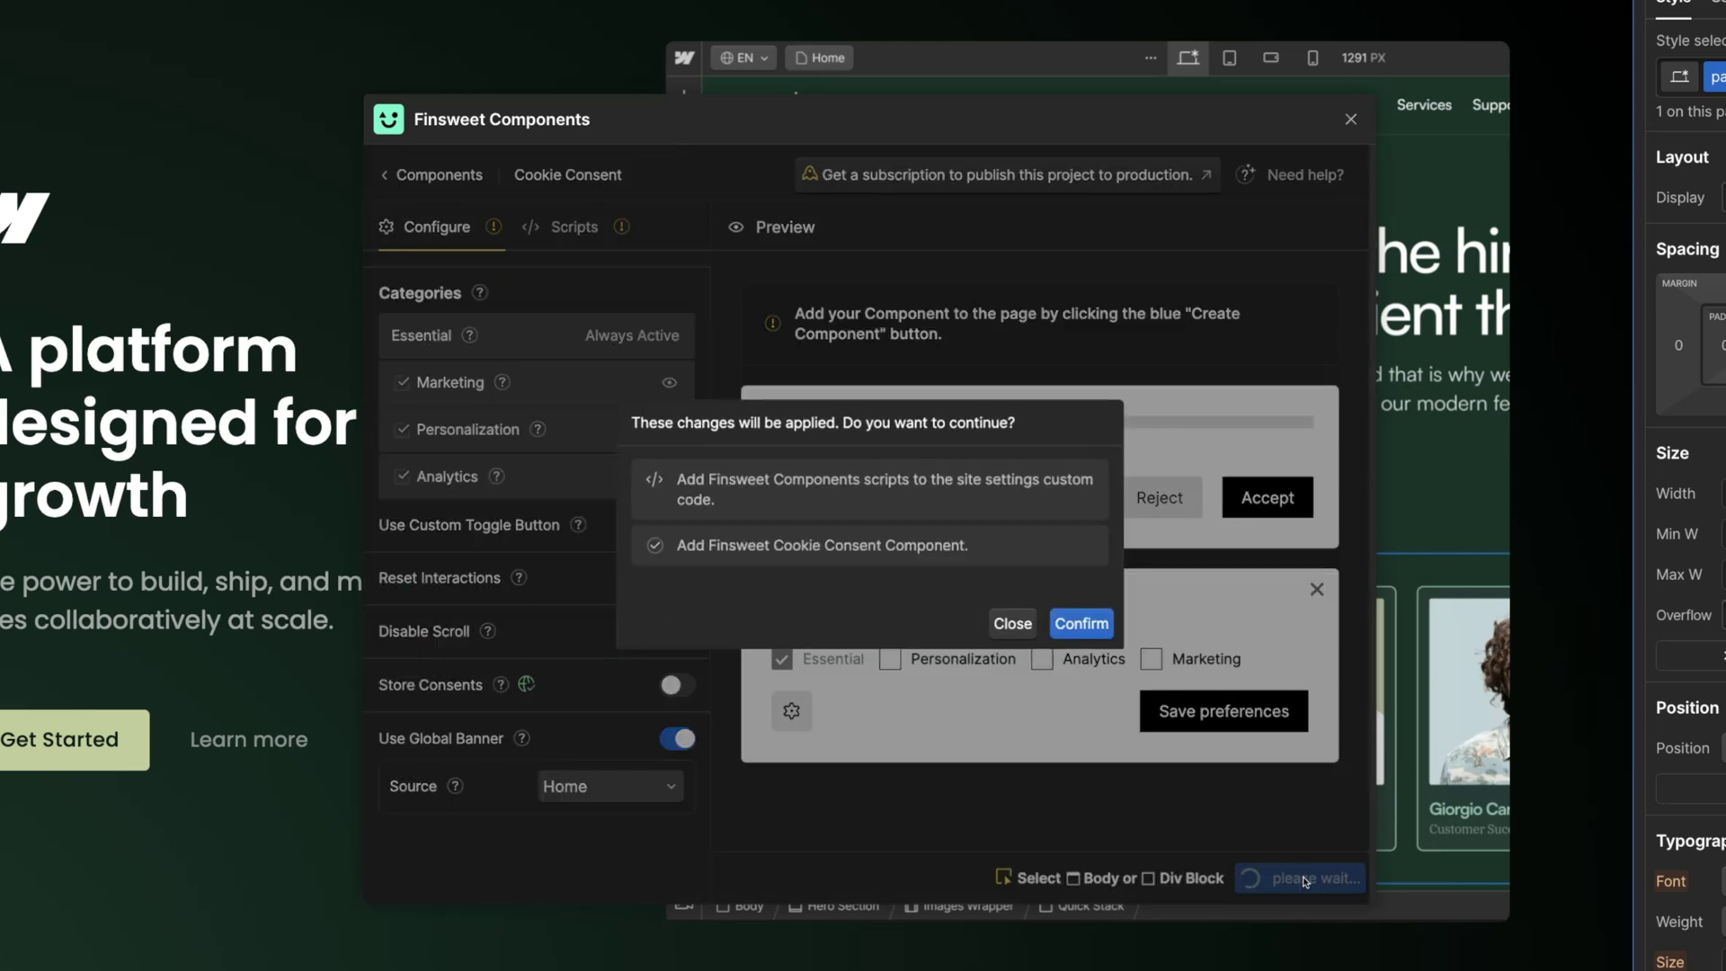
click(1076, 623)
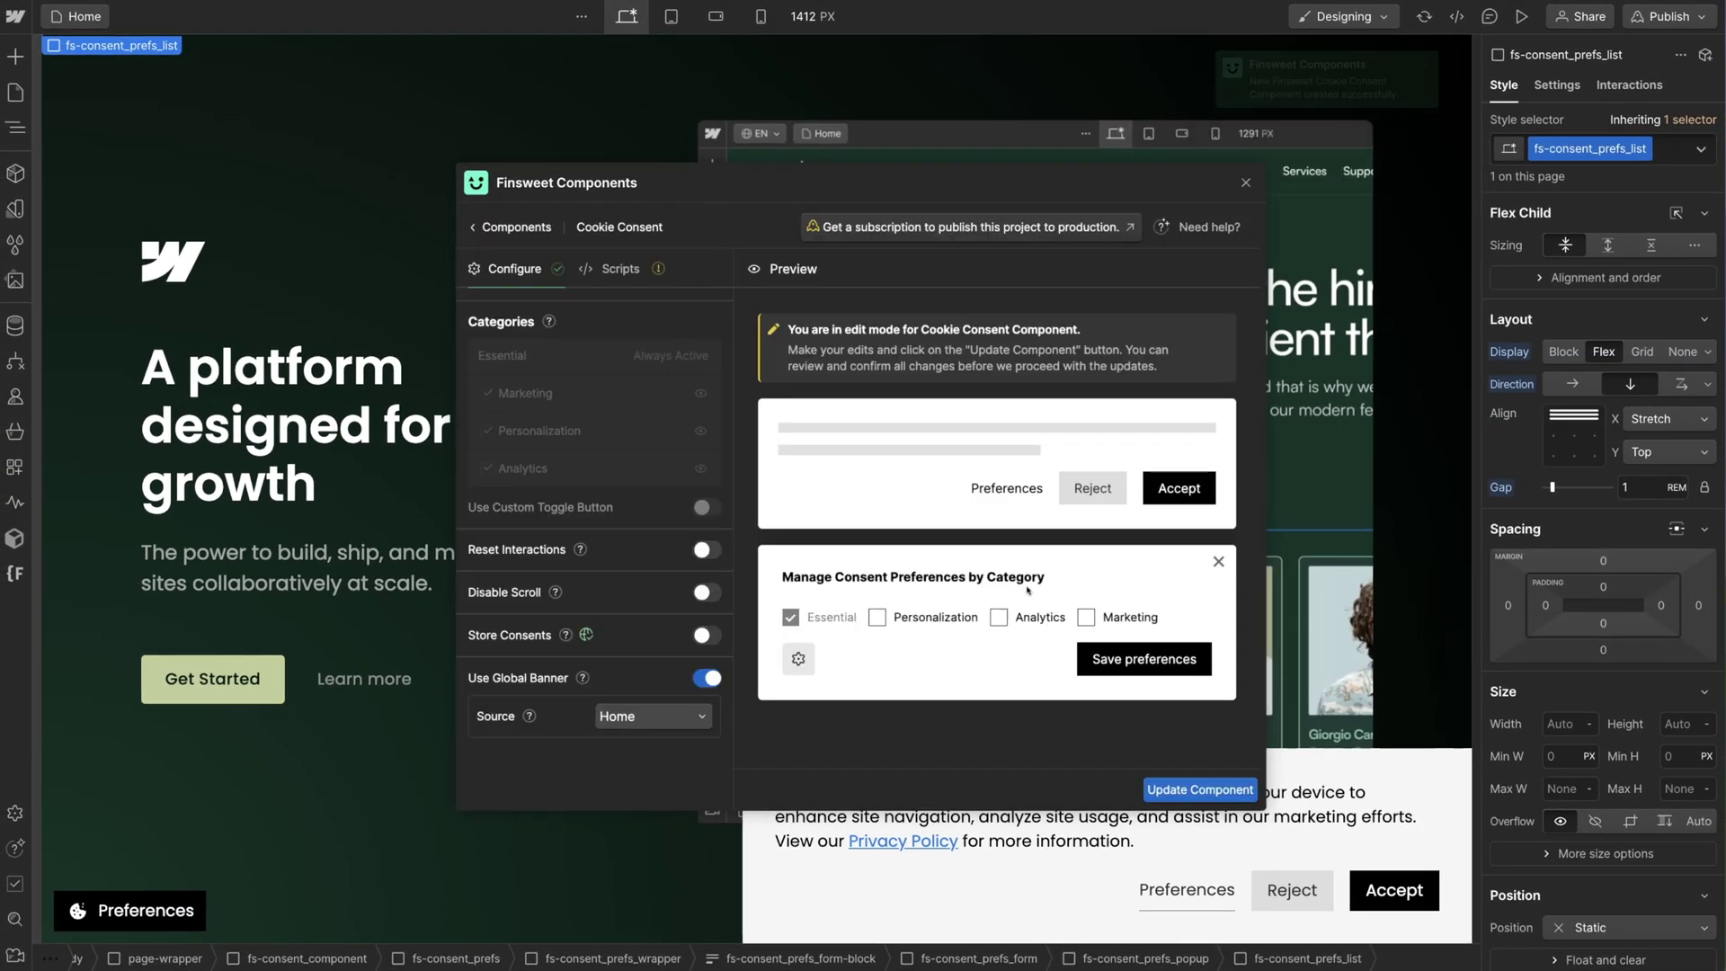
key(Escape)
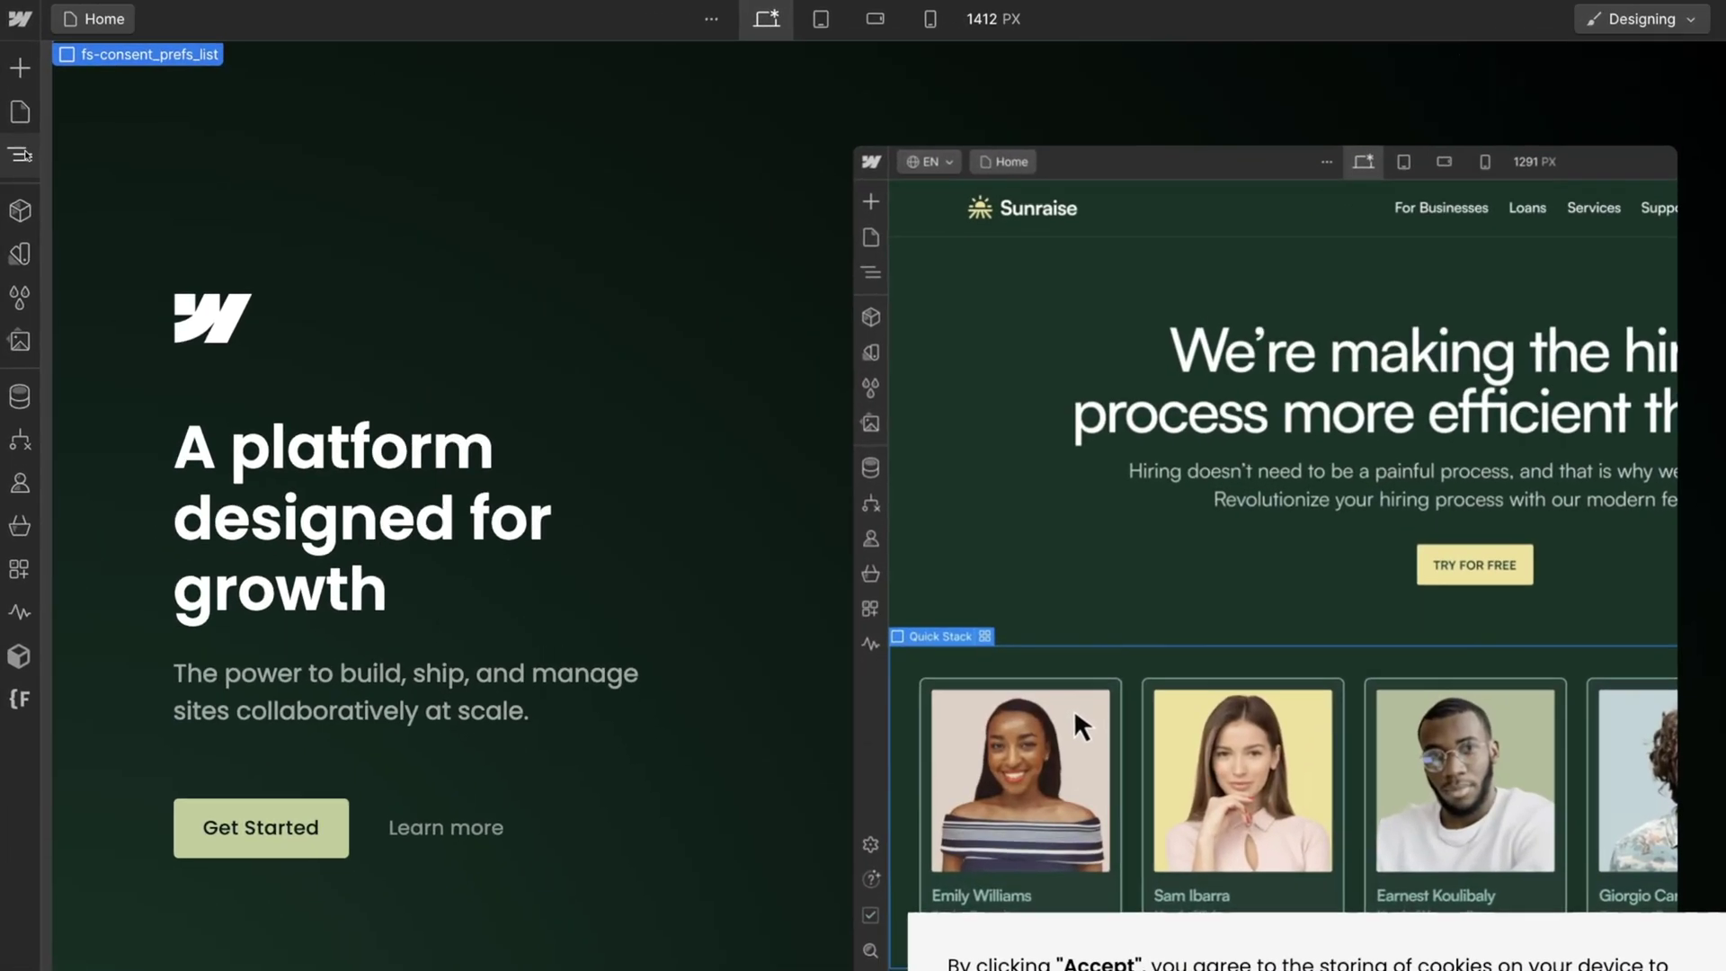
Expand fs-consent_component in the Navigator and select its banner, preferences and open-preferences elements.
click(16, 129)
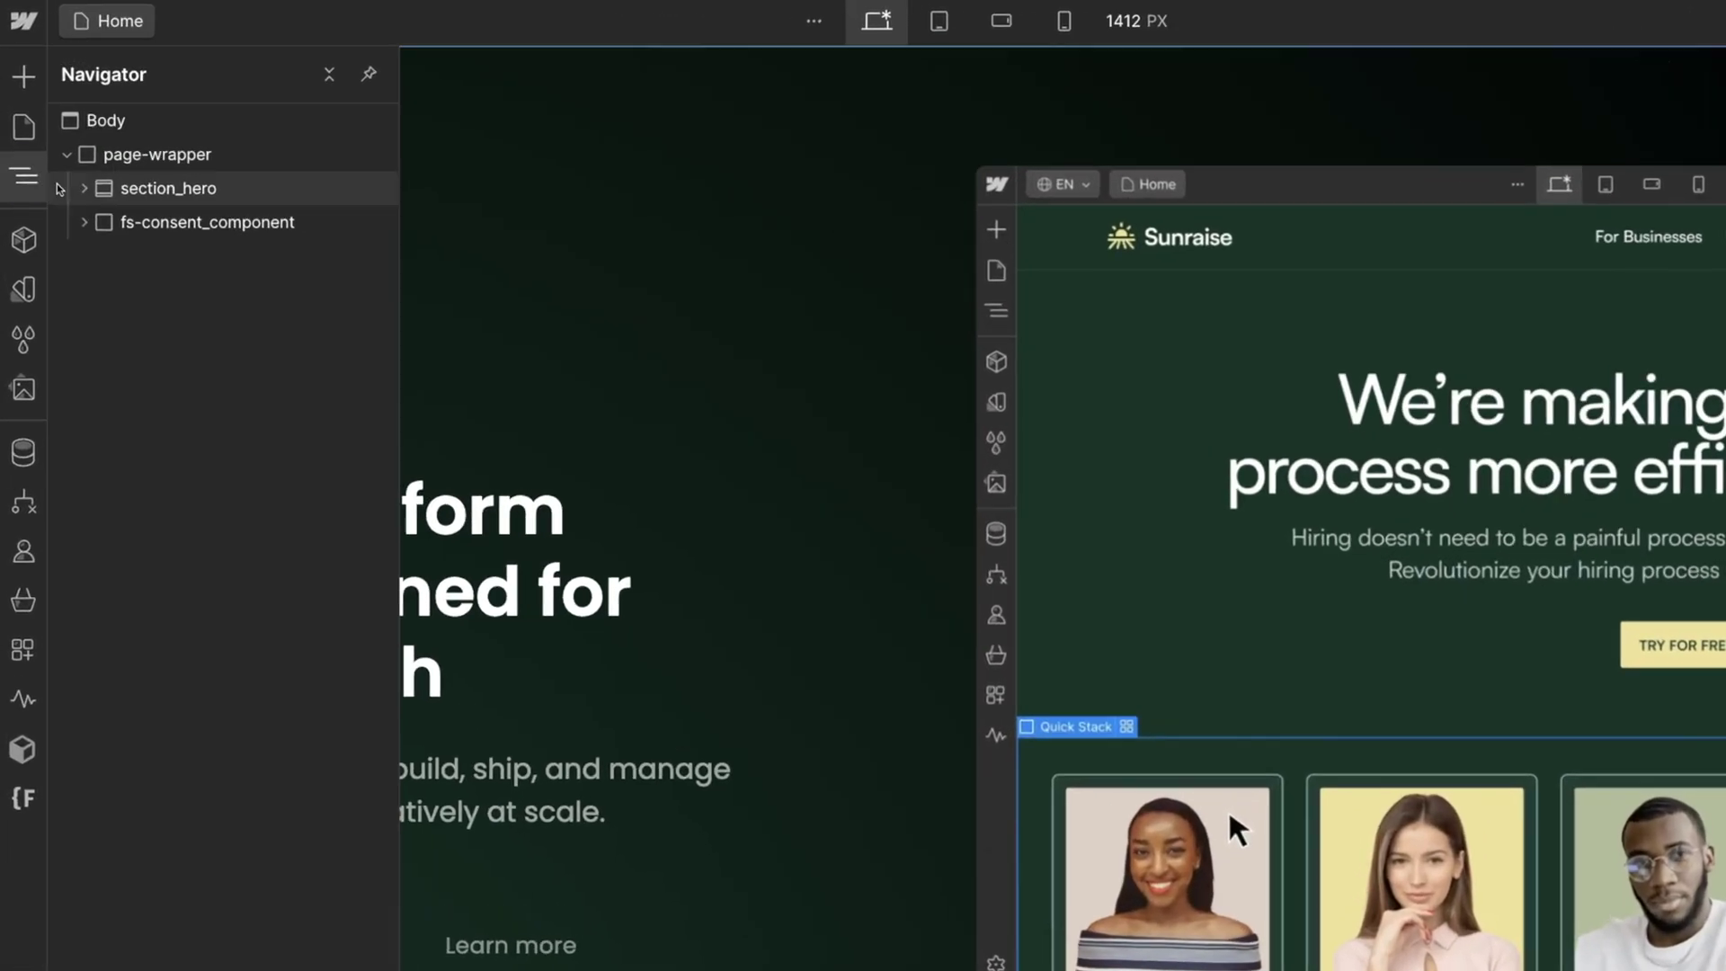
click(59, 163)
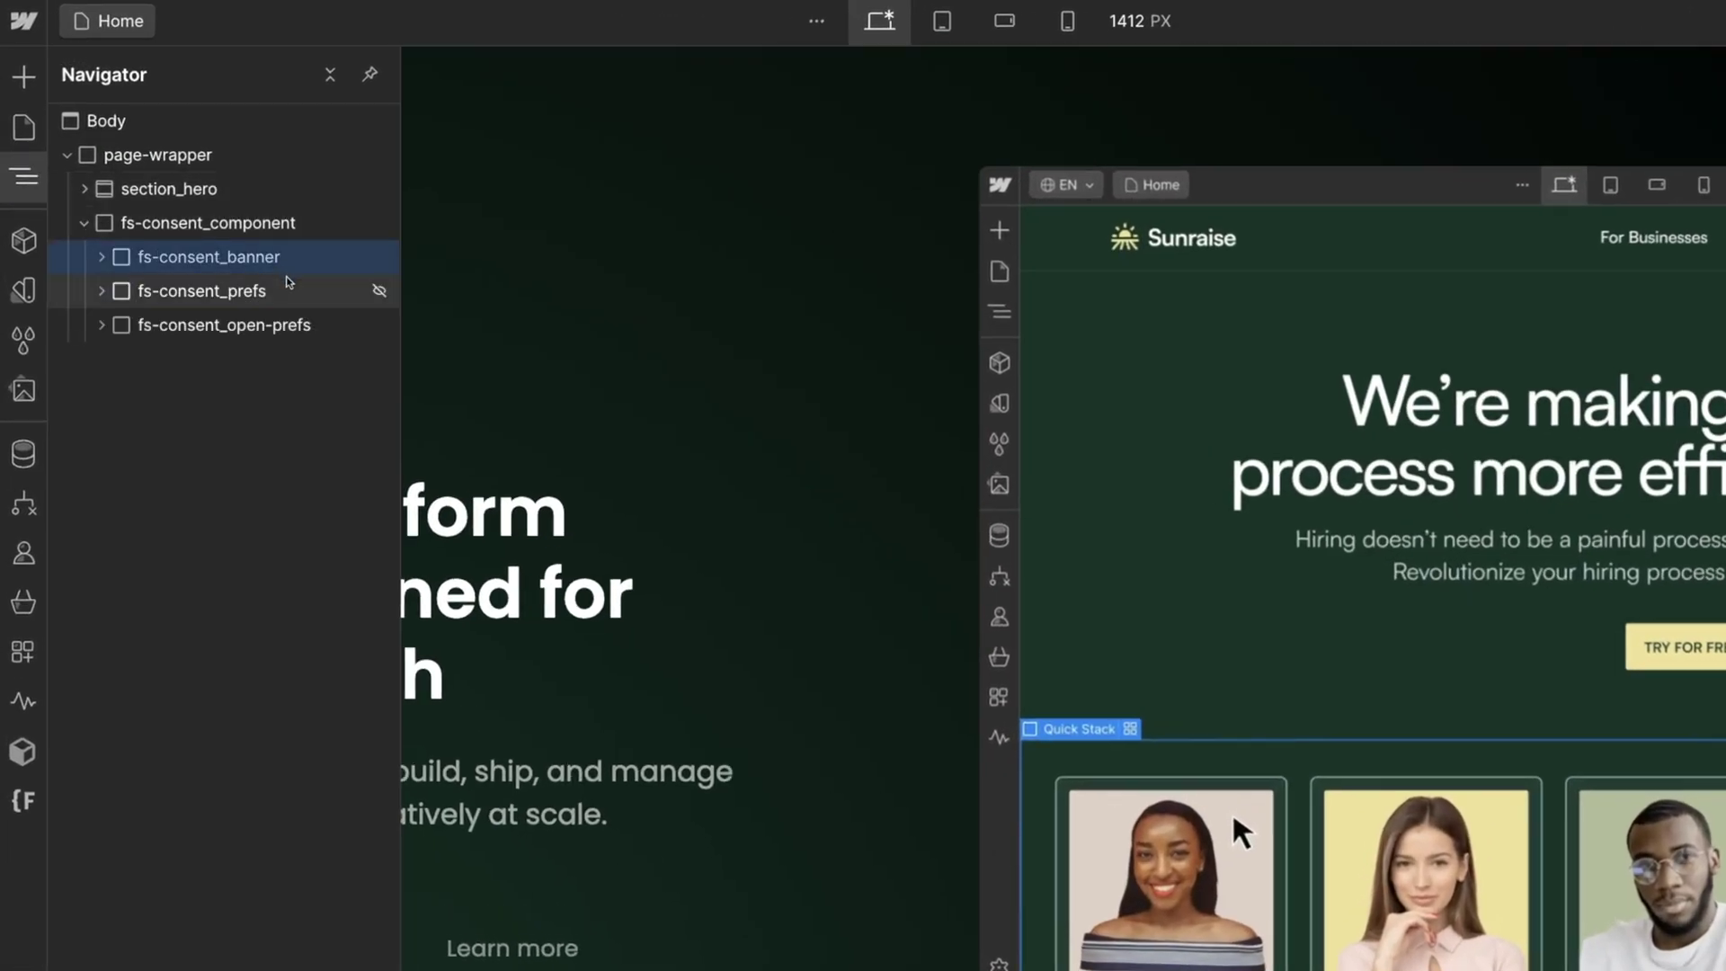
click(301, 297)
click(319, 330)
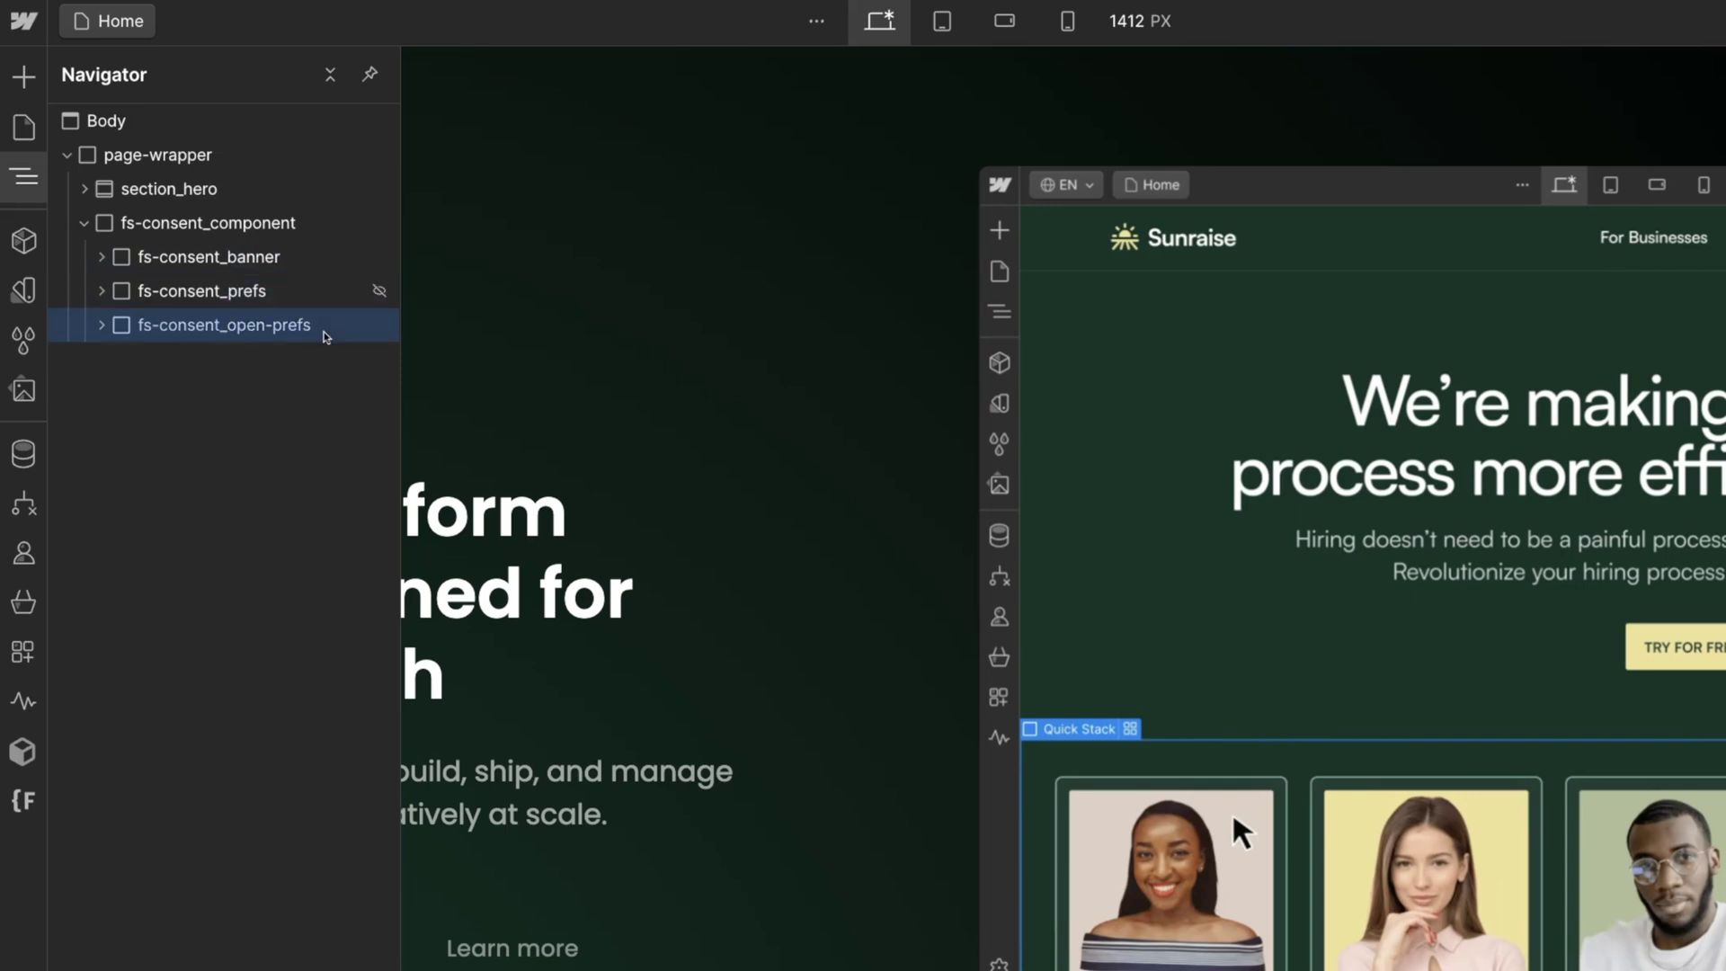
click(269, 259)
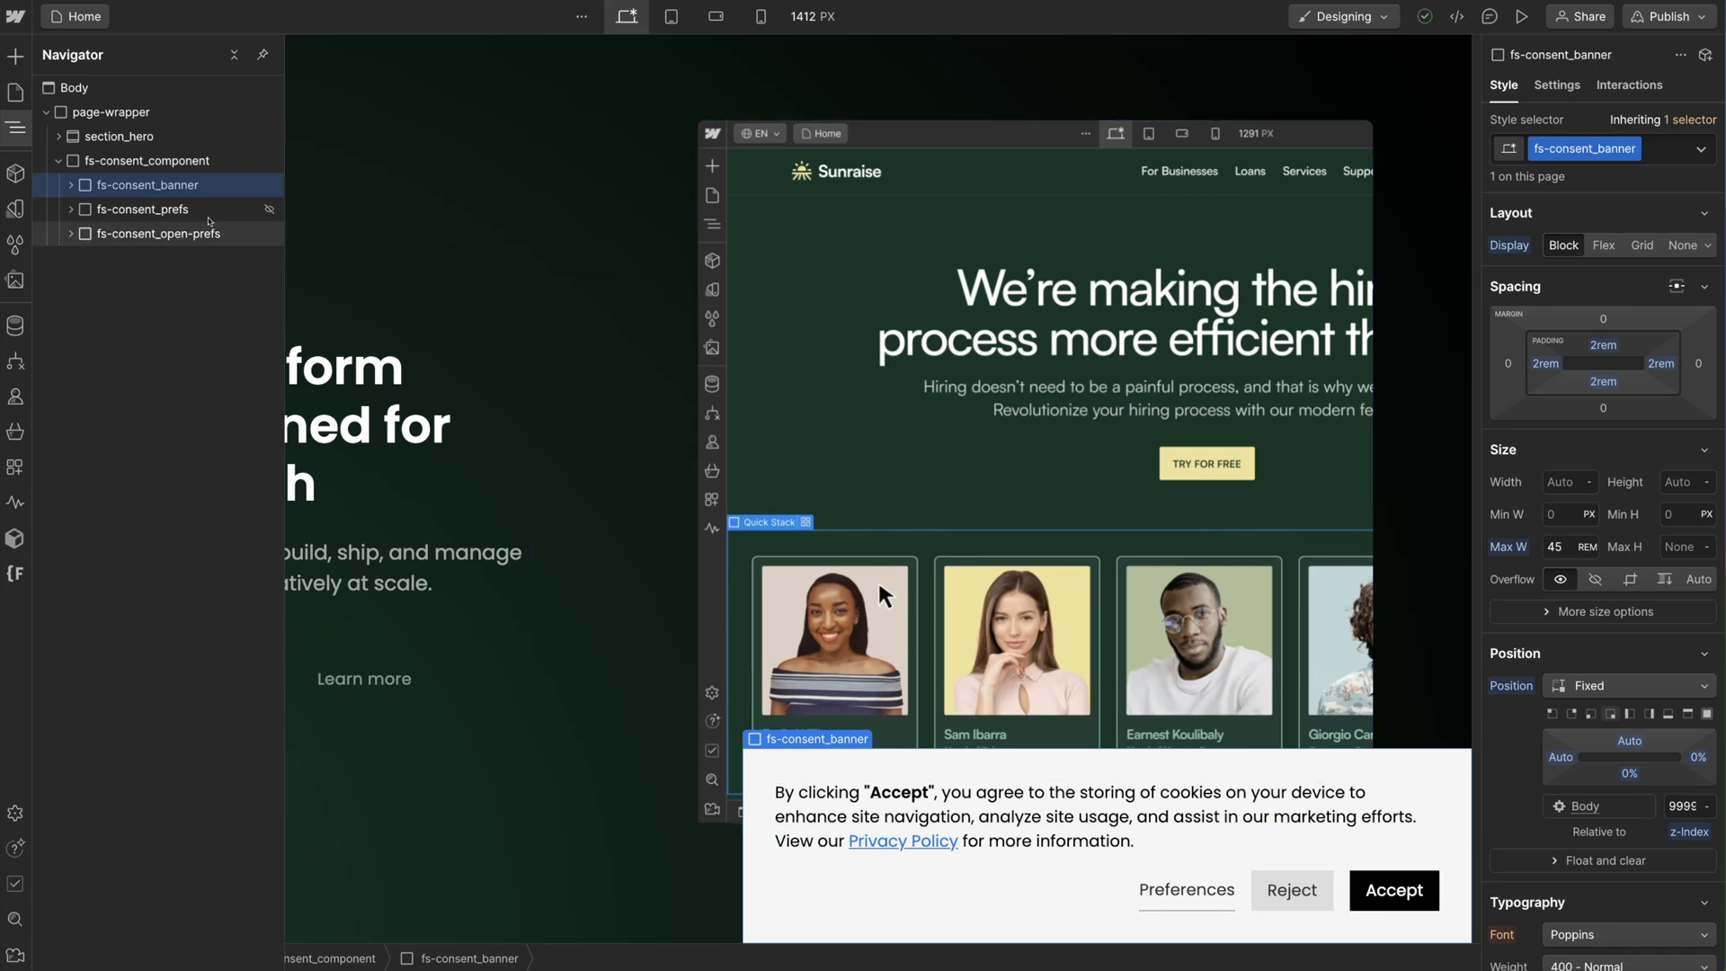
Show the fs-consent_prefs popup with Display Flex, then set it back to None.
click(199, 212)
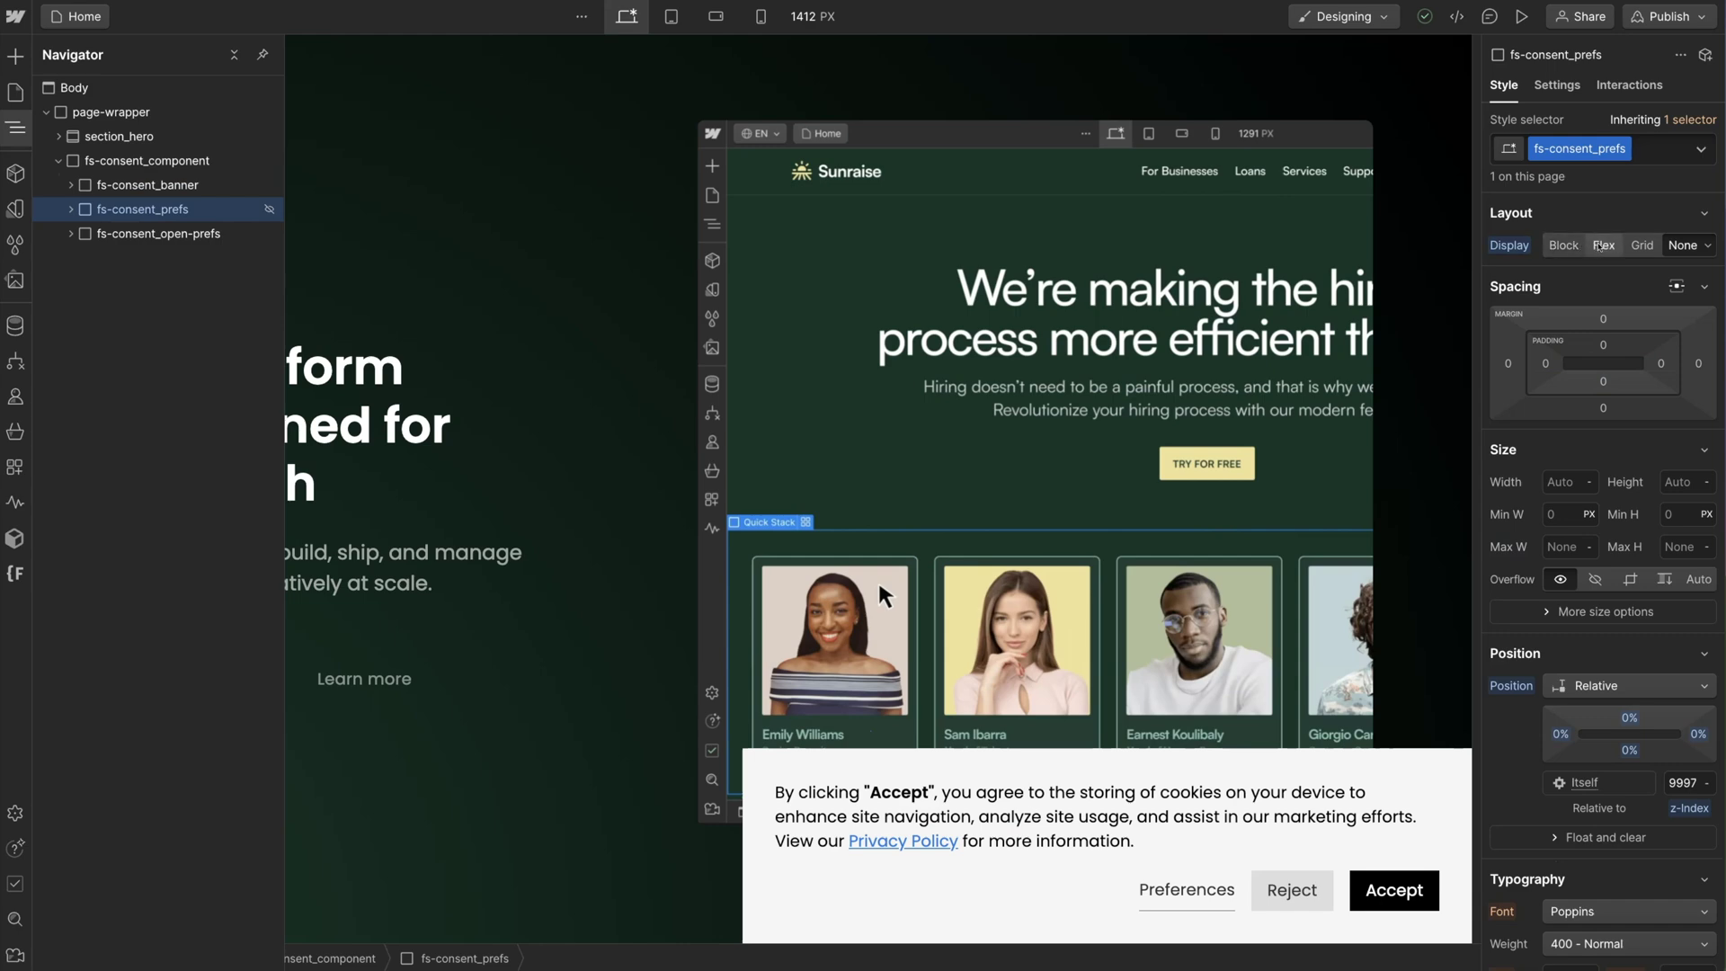
click(1603, 244)
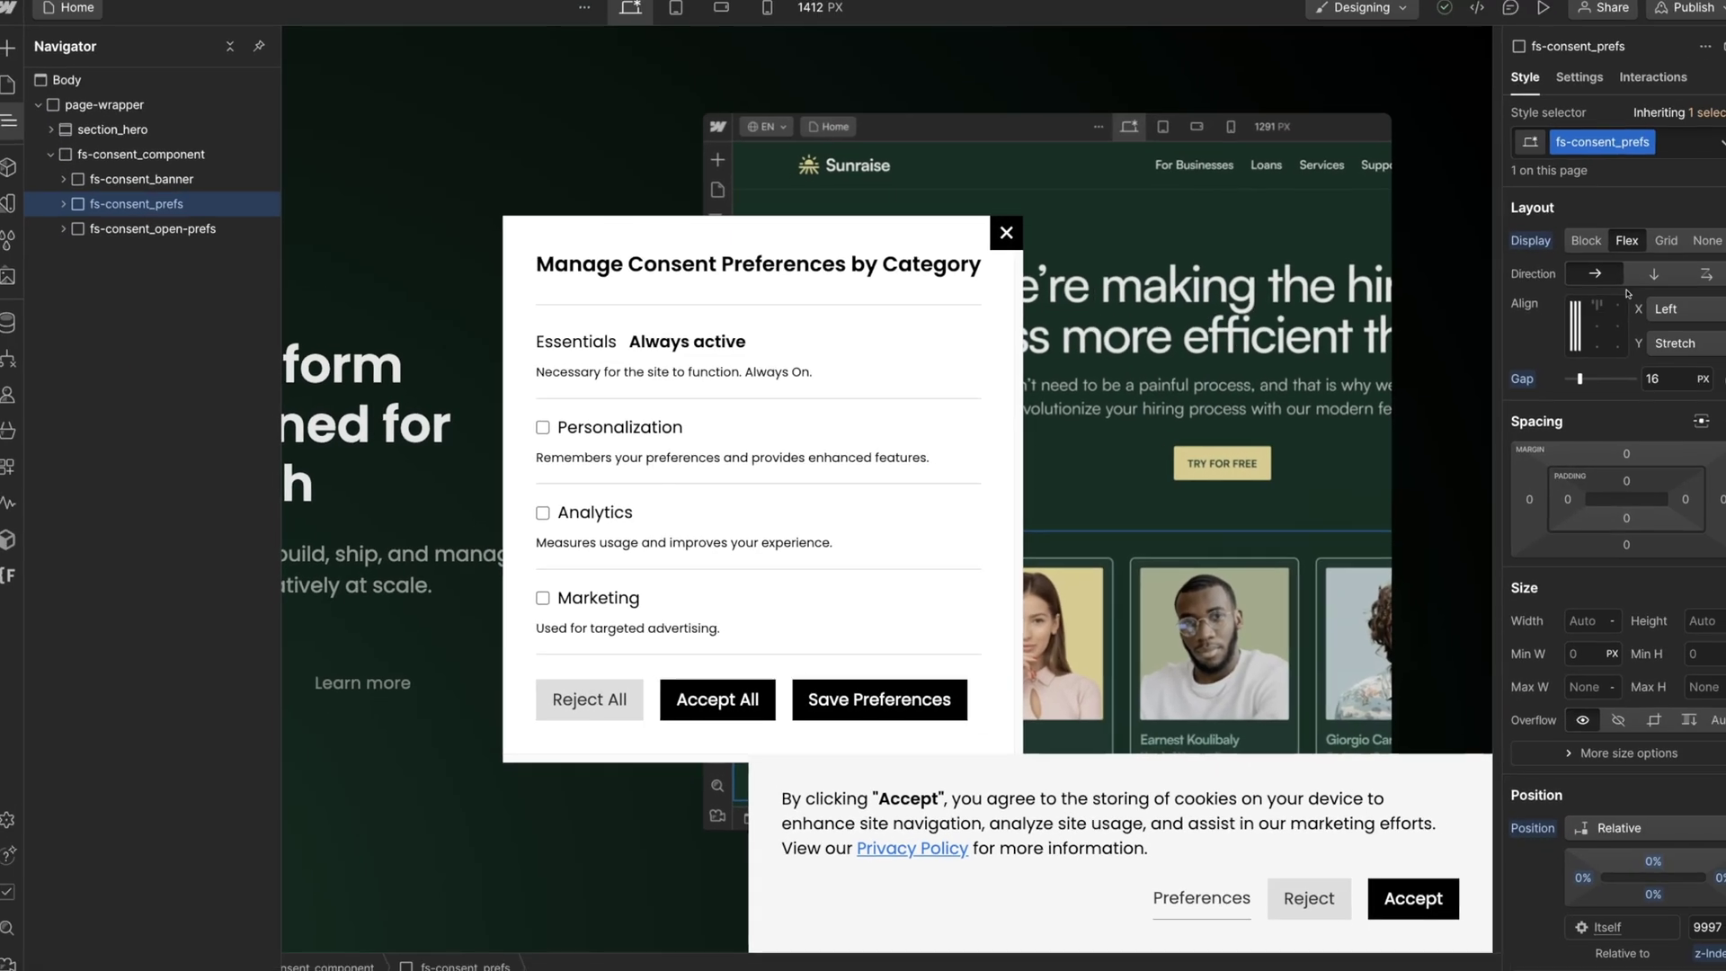
click(1669, 250)
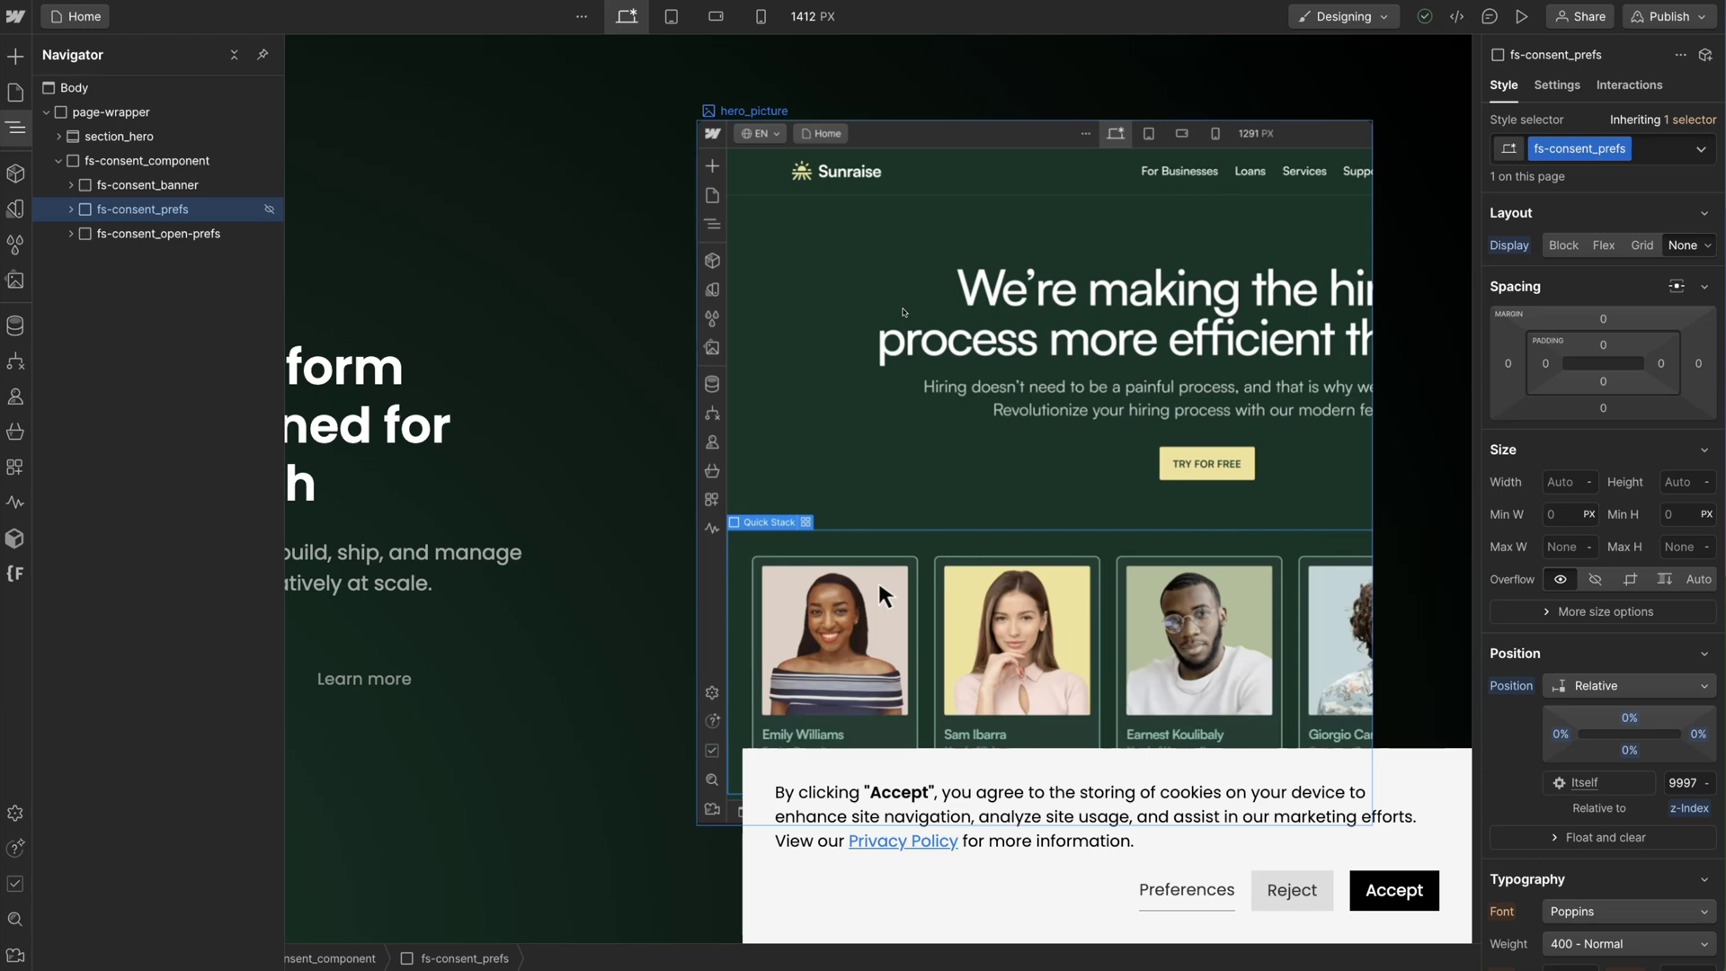
Preview the page and confirm the Preferences button opens the consent dialog.
click(158, 233)
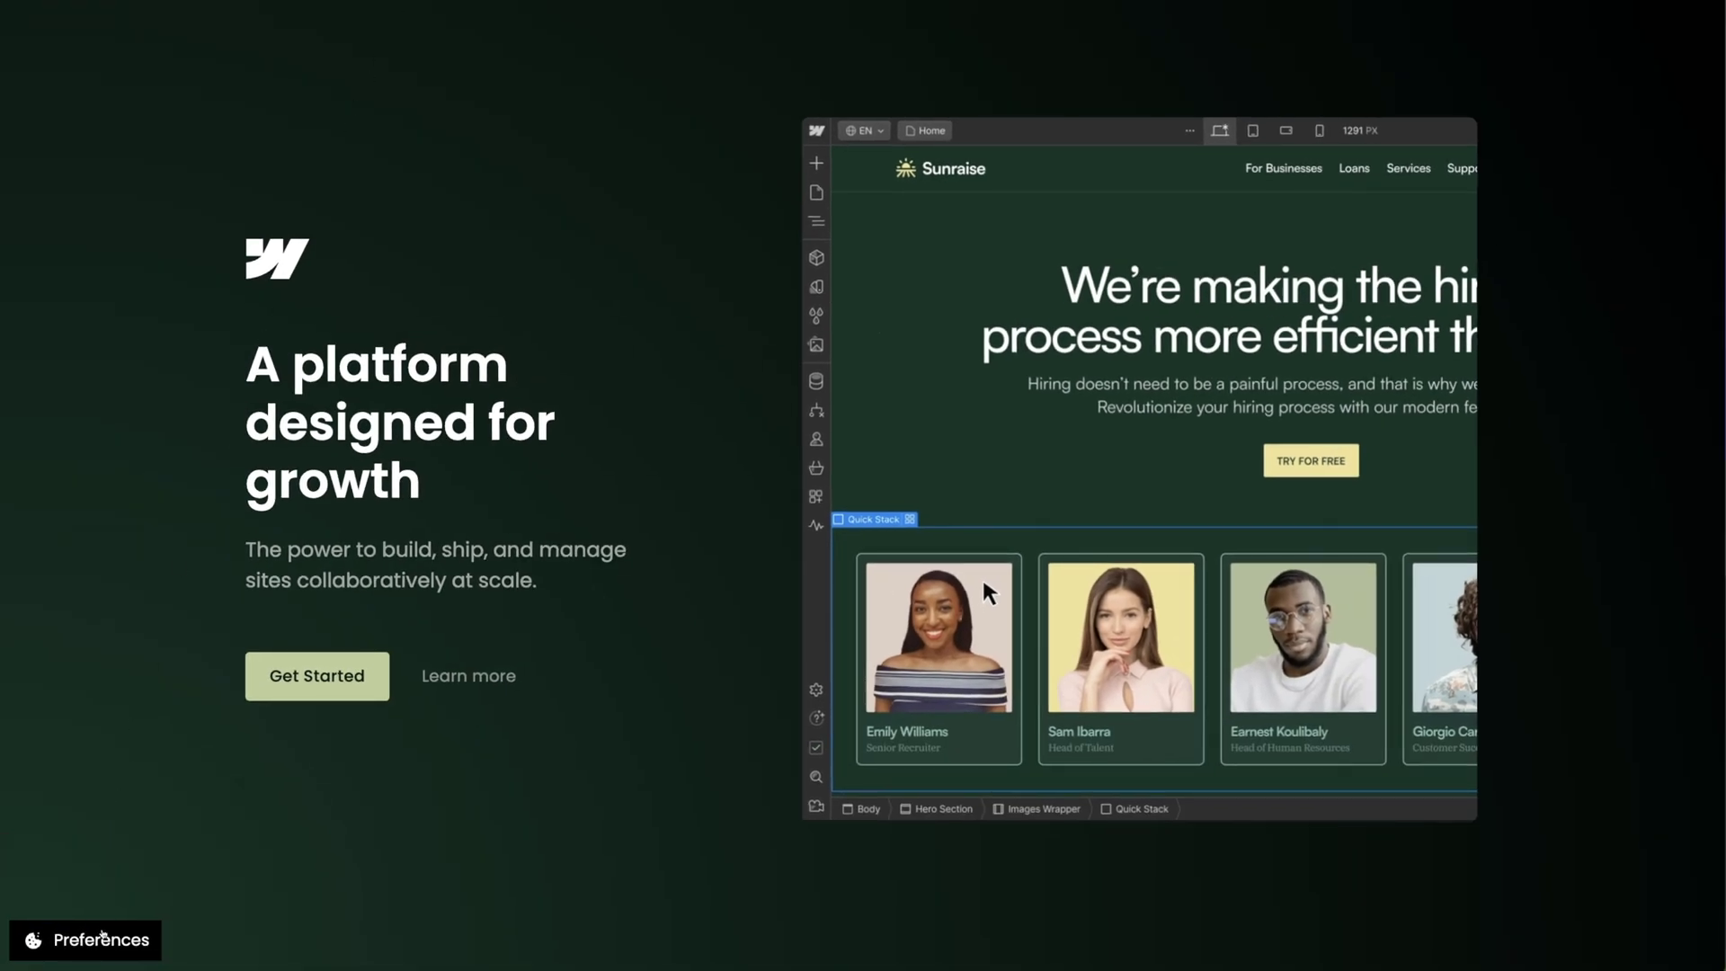
click(102, 935)
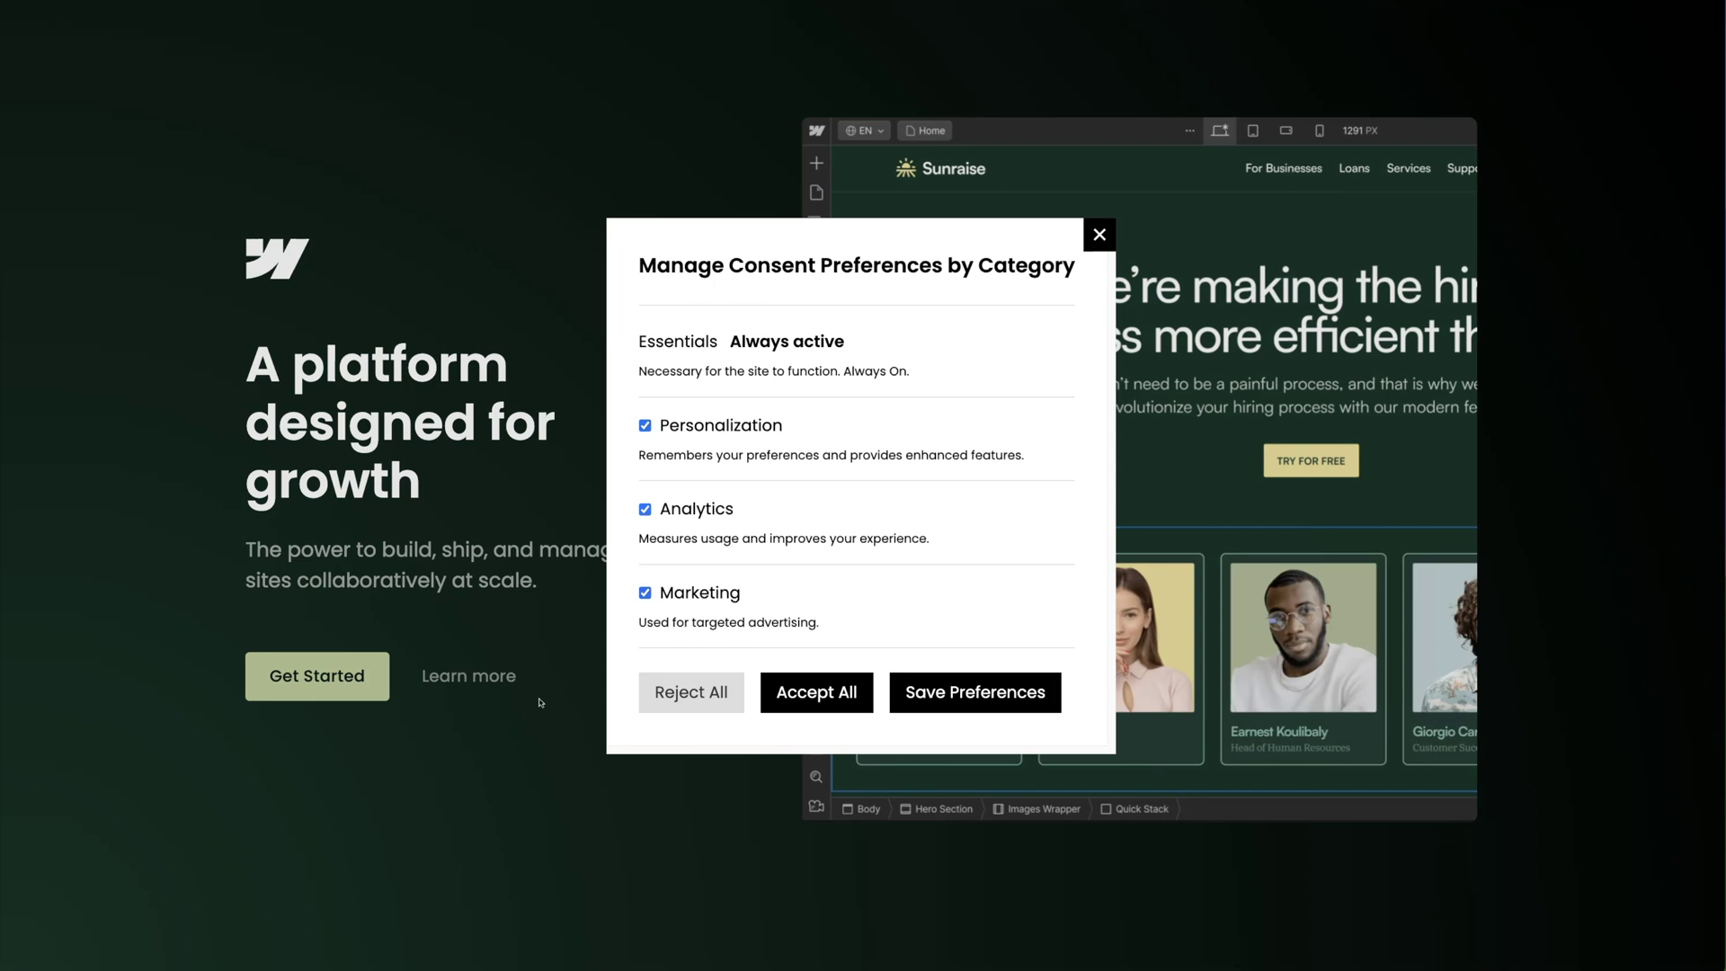
click(1096, 239)
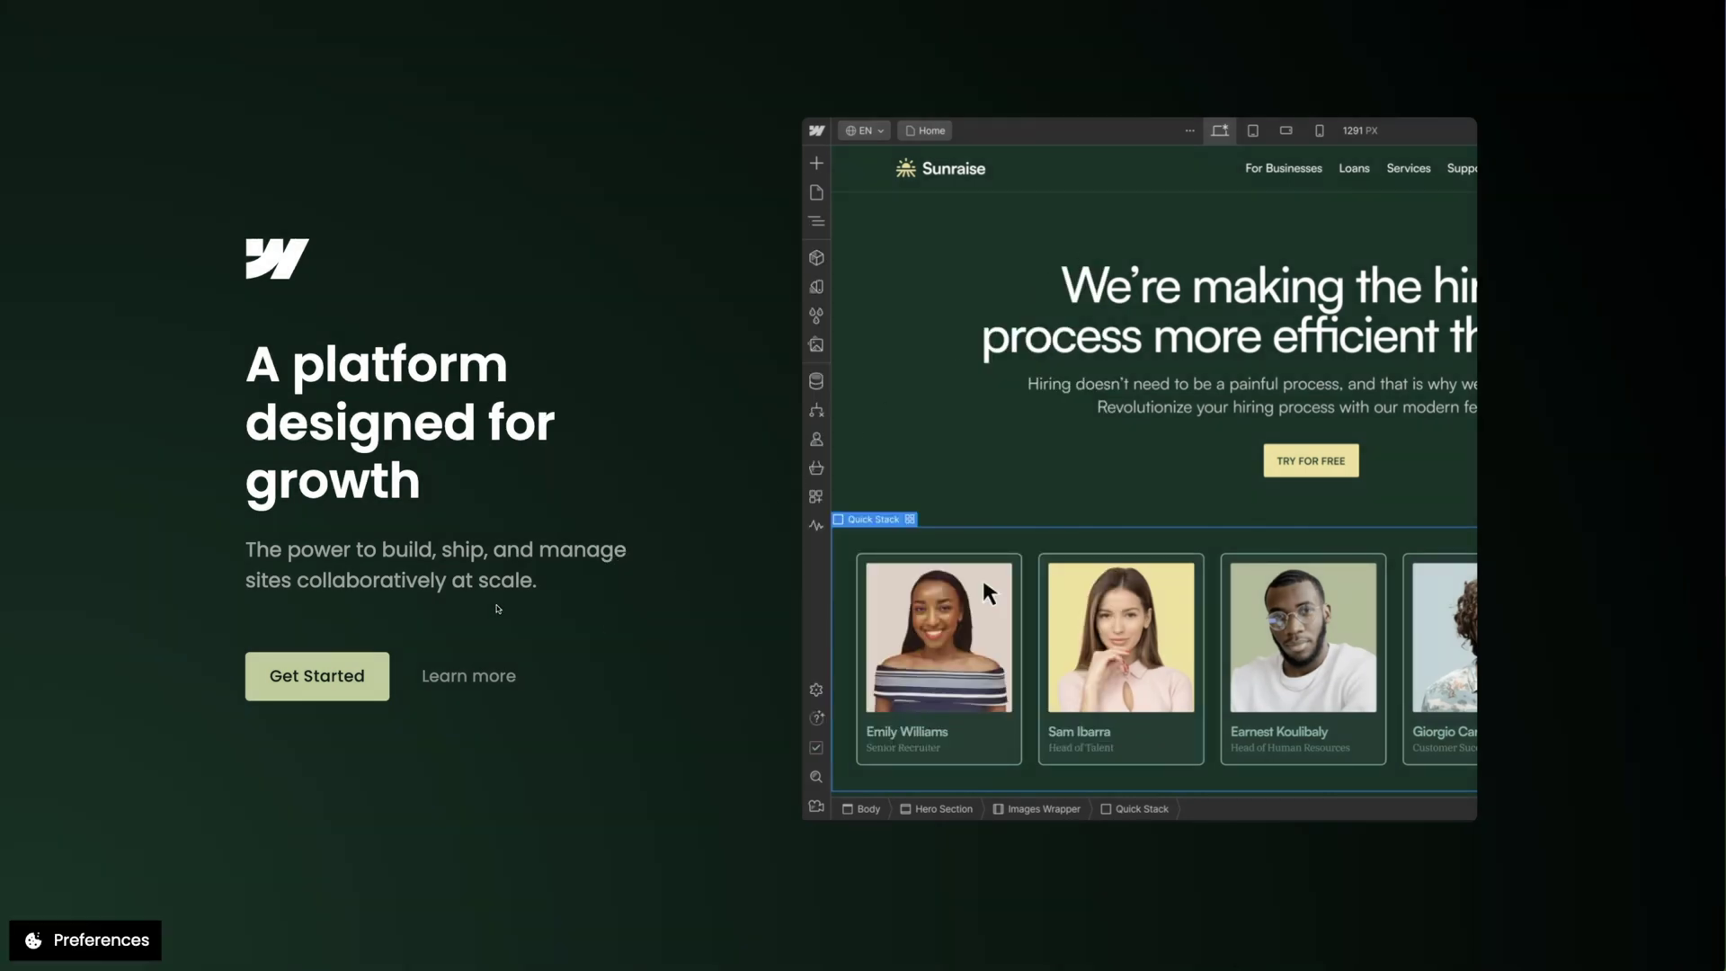
key(ctrl+shift+p)
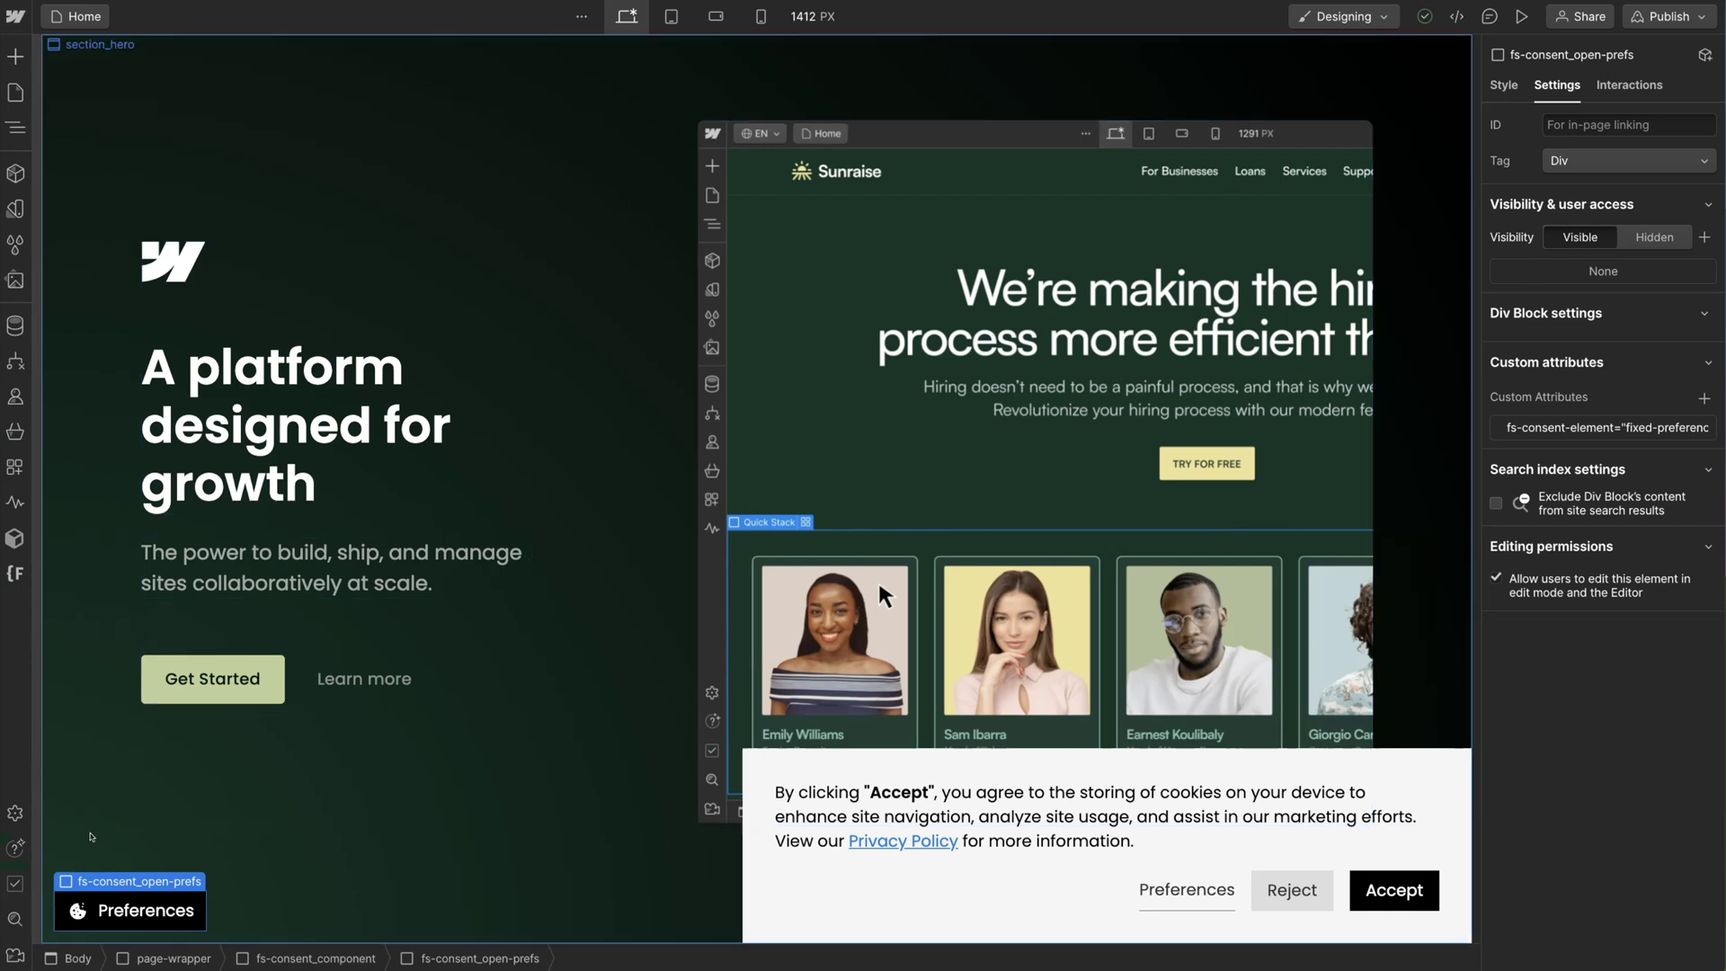
Check the wrapper's fs-consent-element attribute is open-preferences, then bring up the installed apps.
click(94, 900)
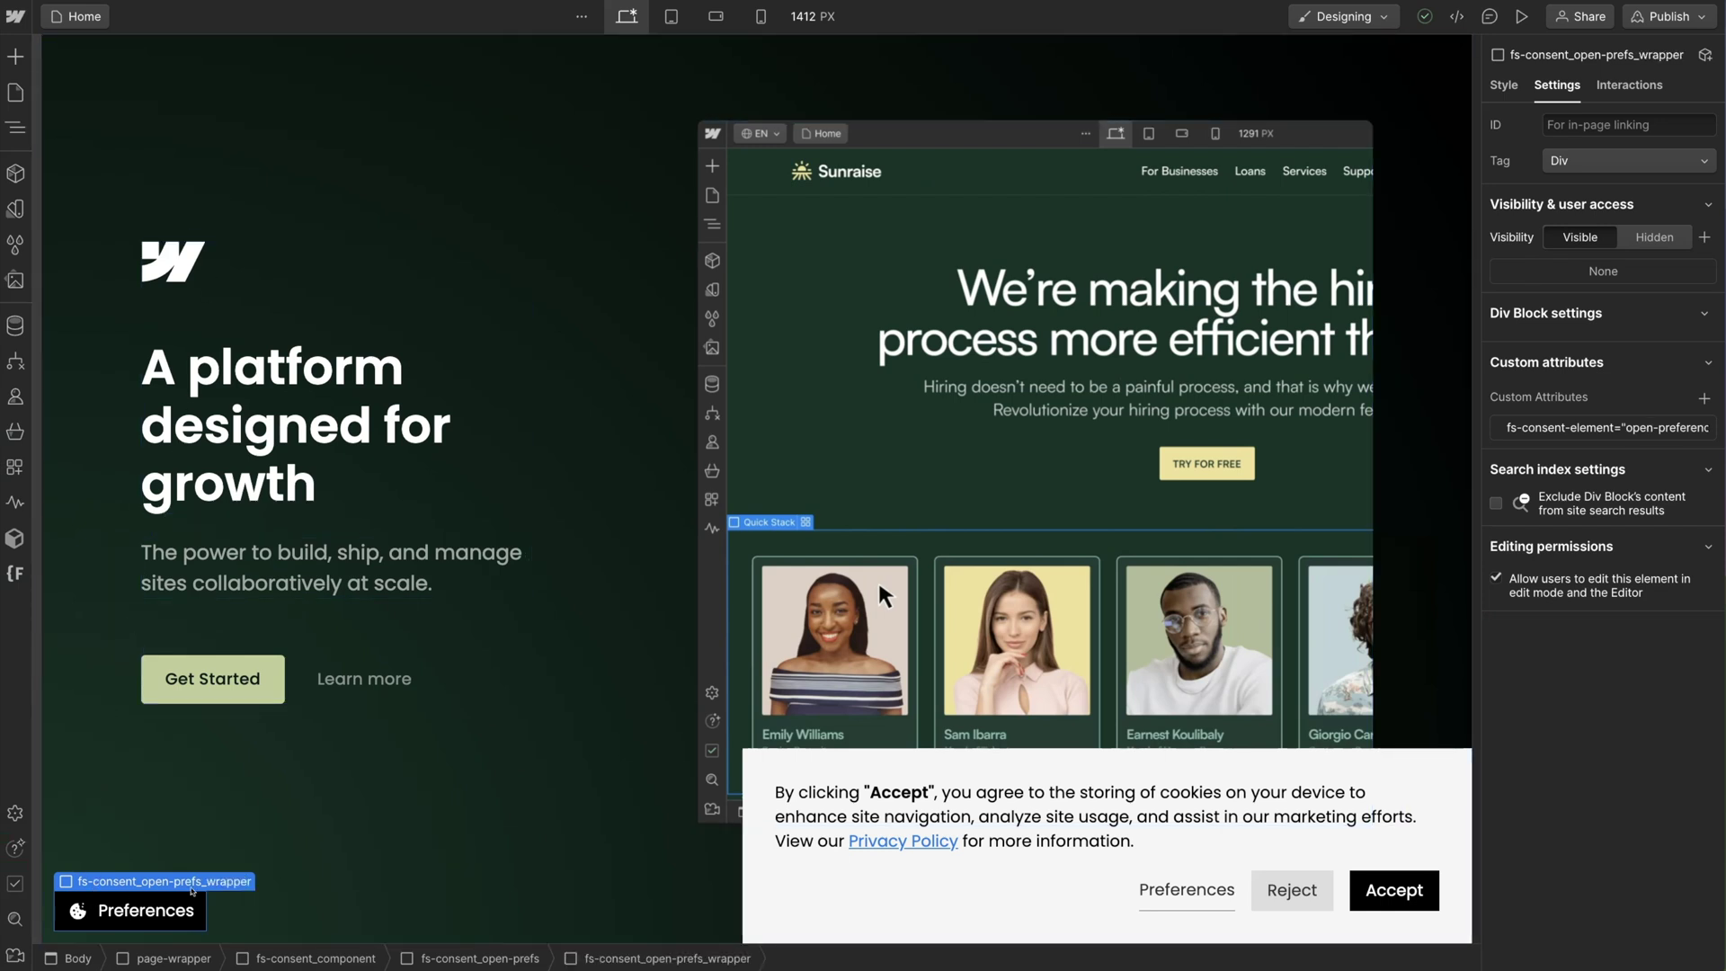
click(1580, 430)
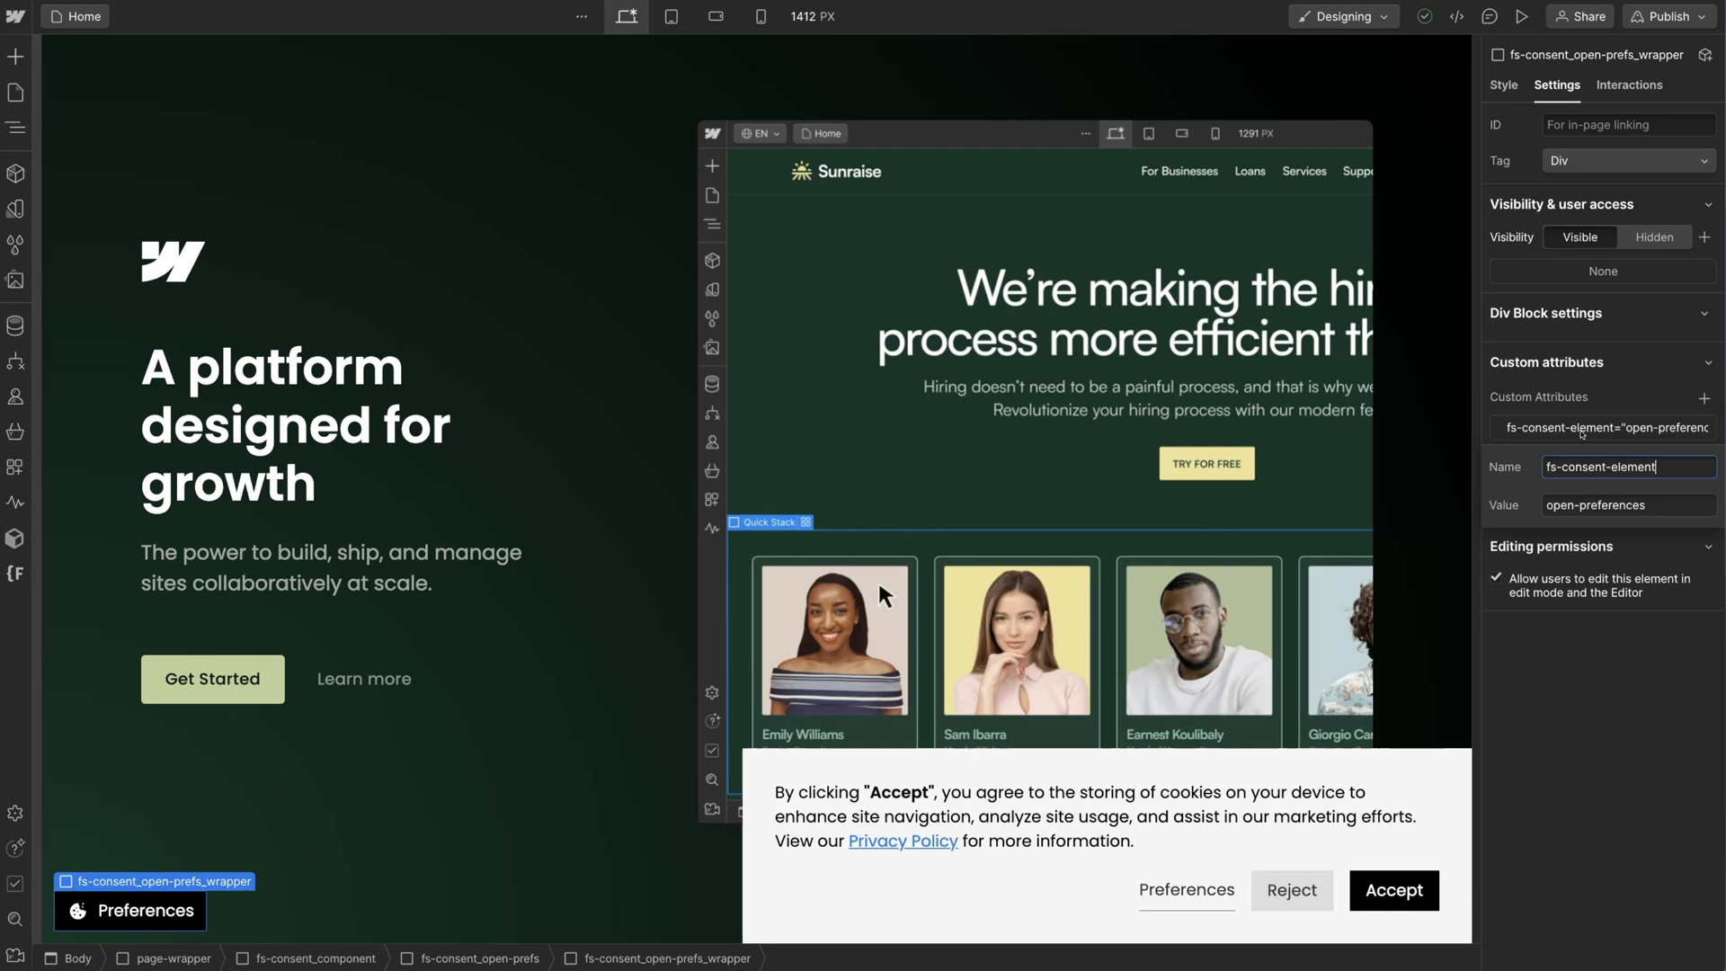
drag(1658, 505, 1543, 507)
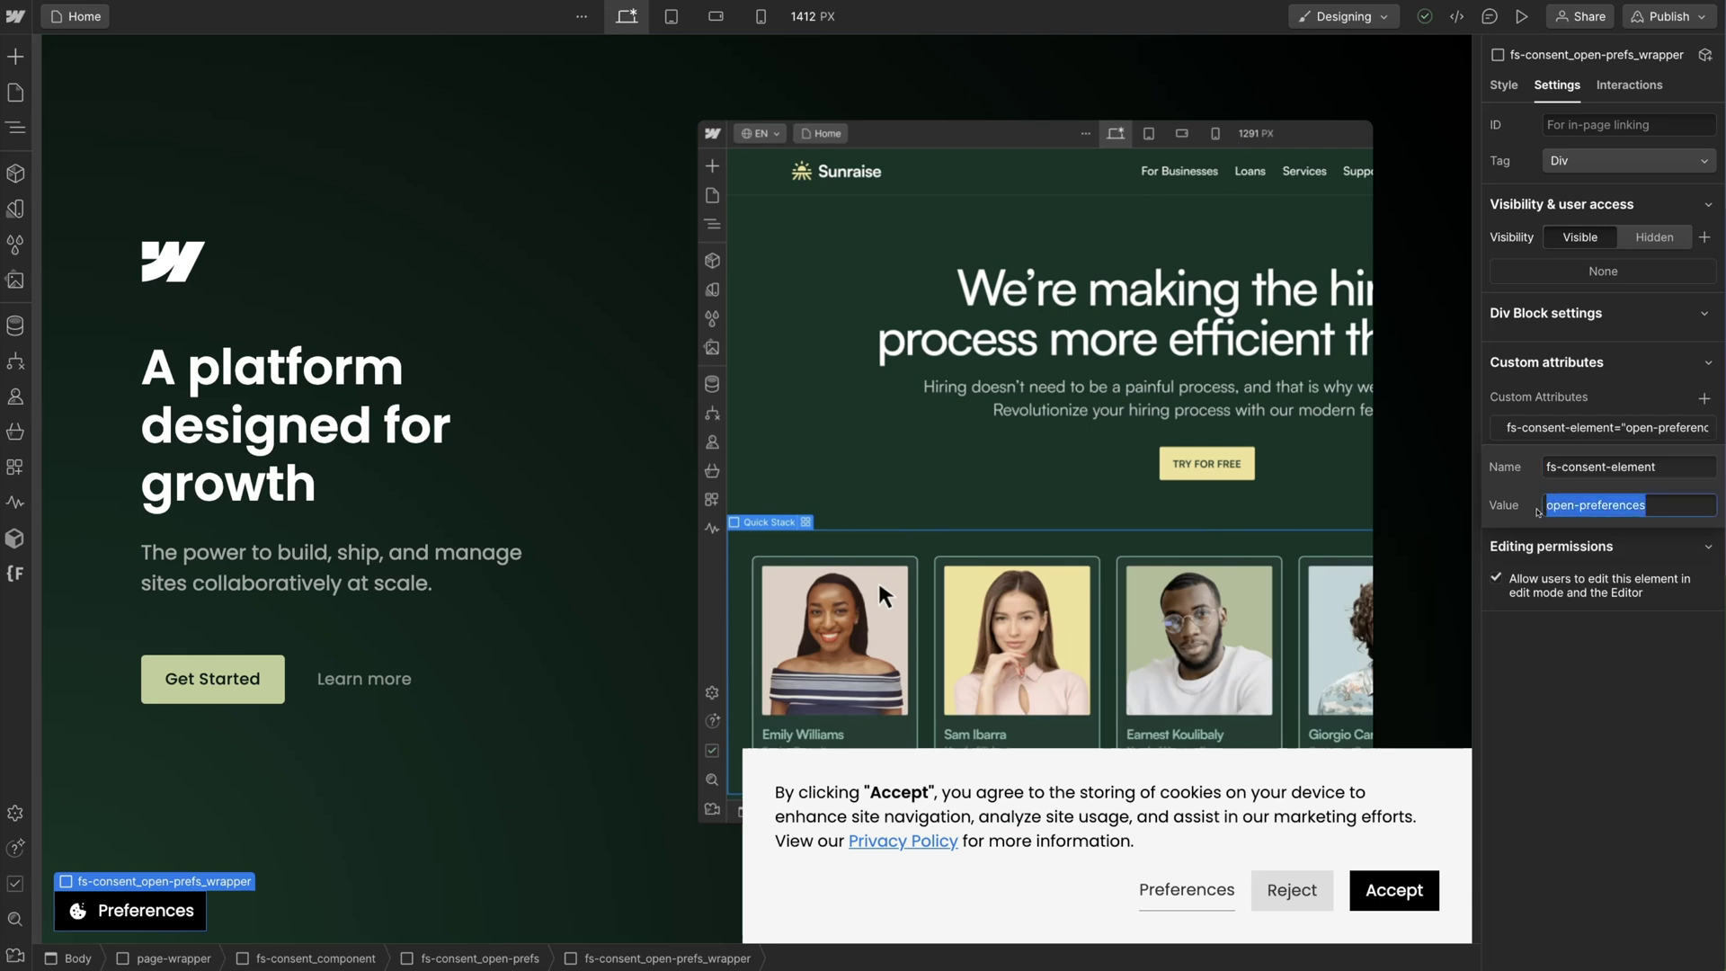
key(Escape)
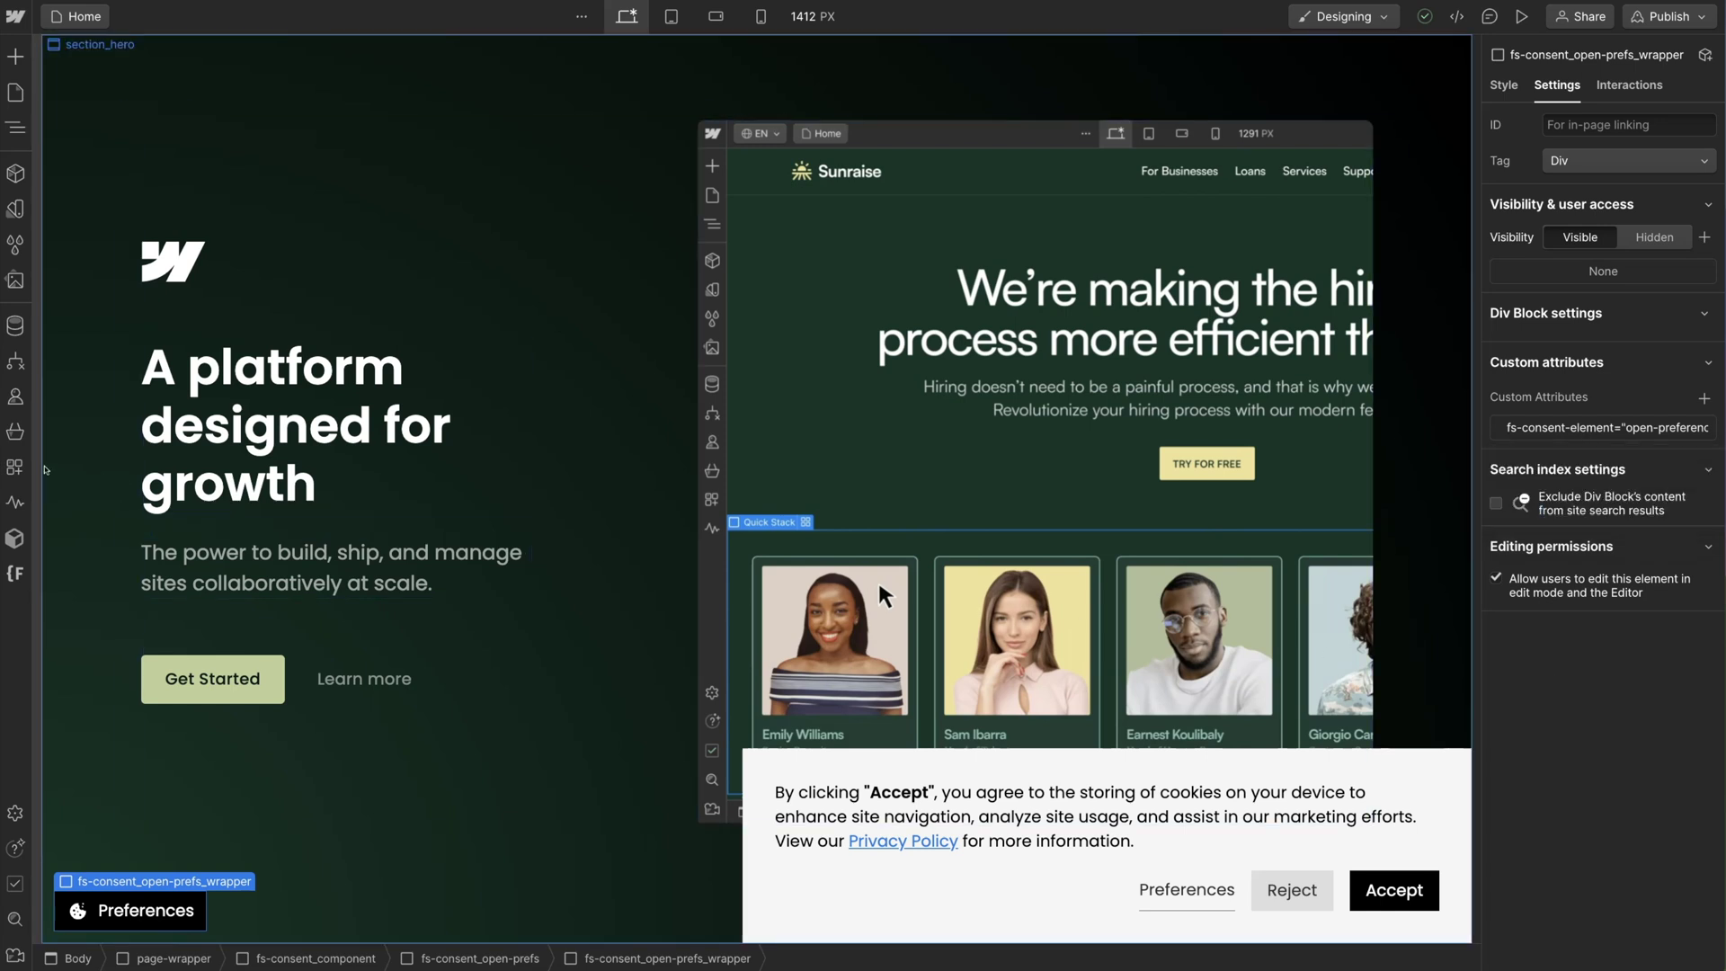
click(15, 467)
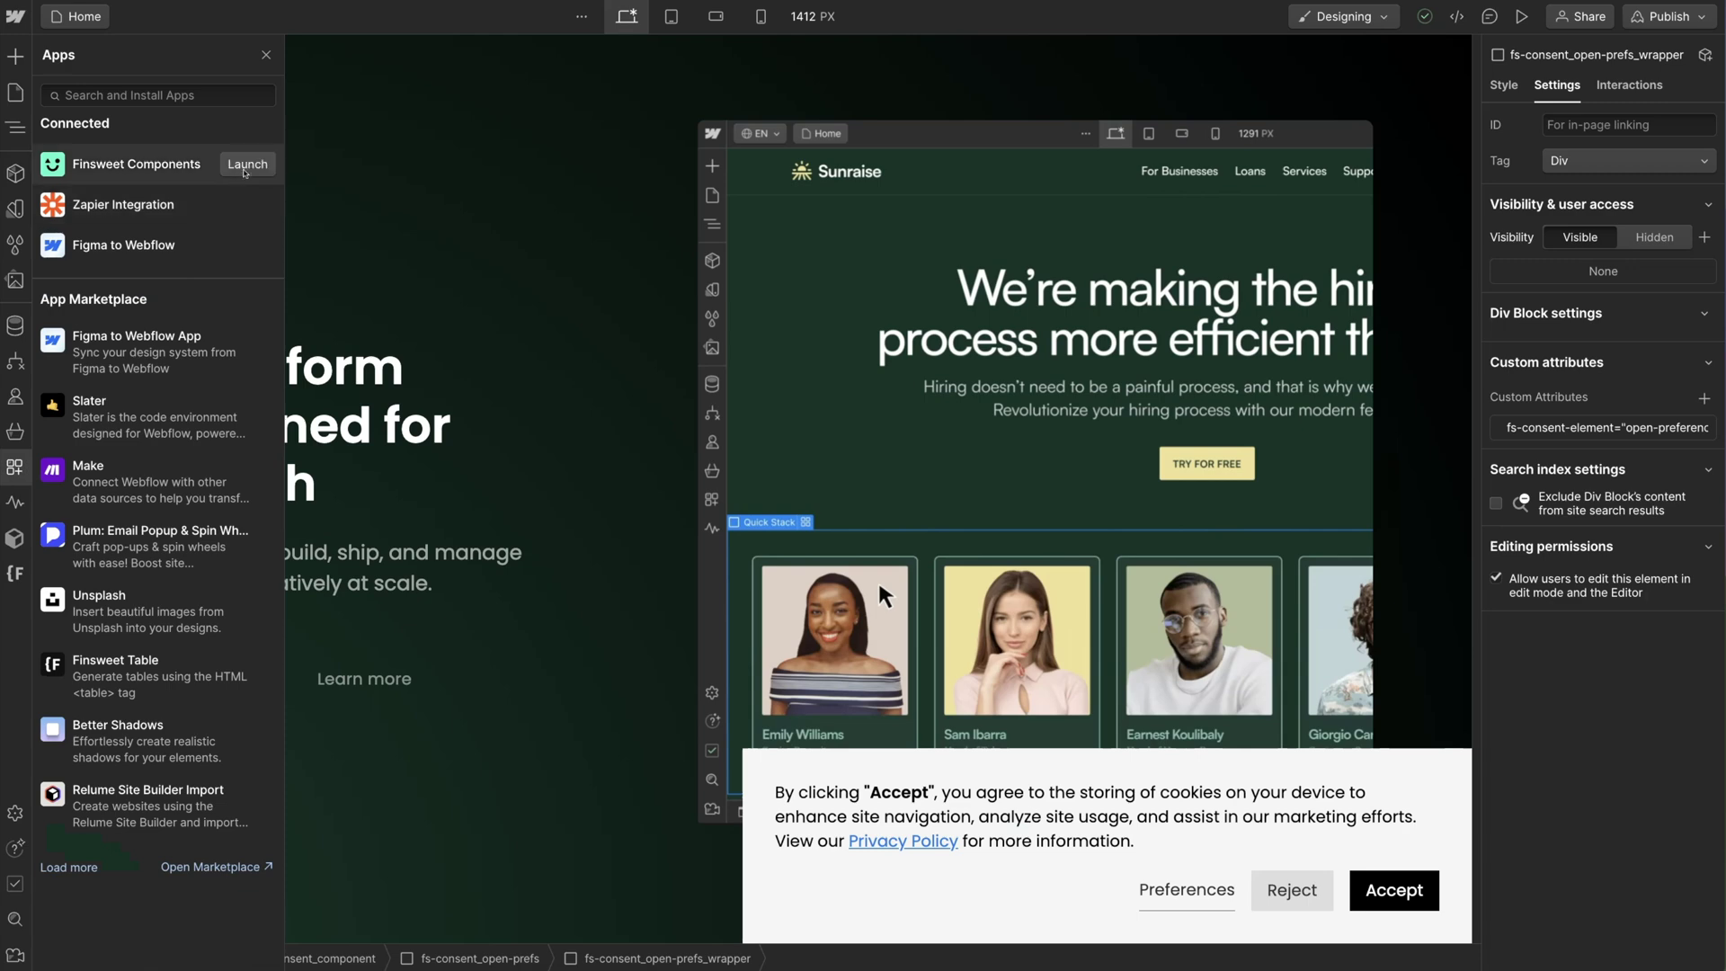
Launch Finsweet Components and review Cookie Consent's detected scripts: Facebook Pixel, Zendesk and GA4.
click(243, 163)
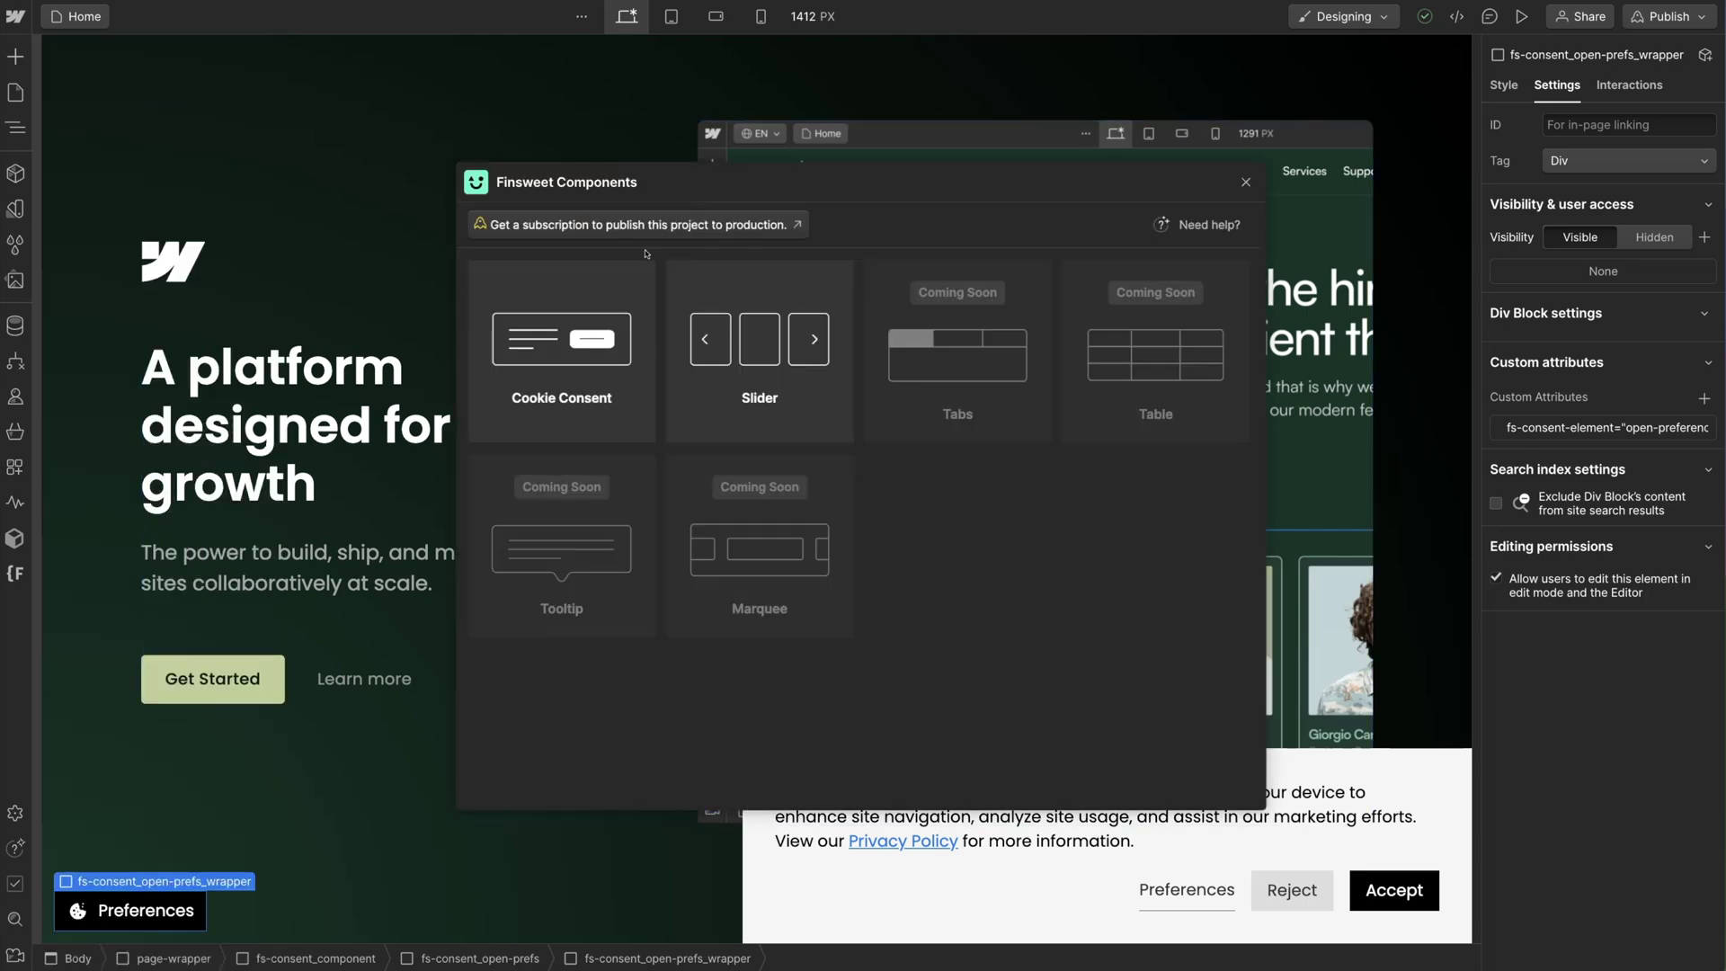
click(596, 324)
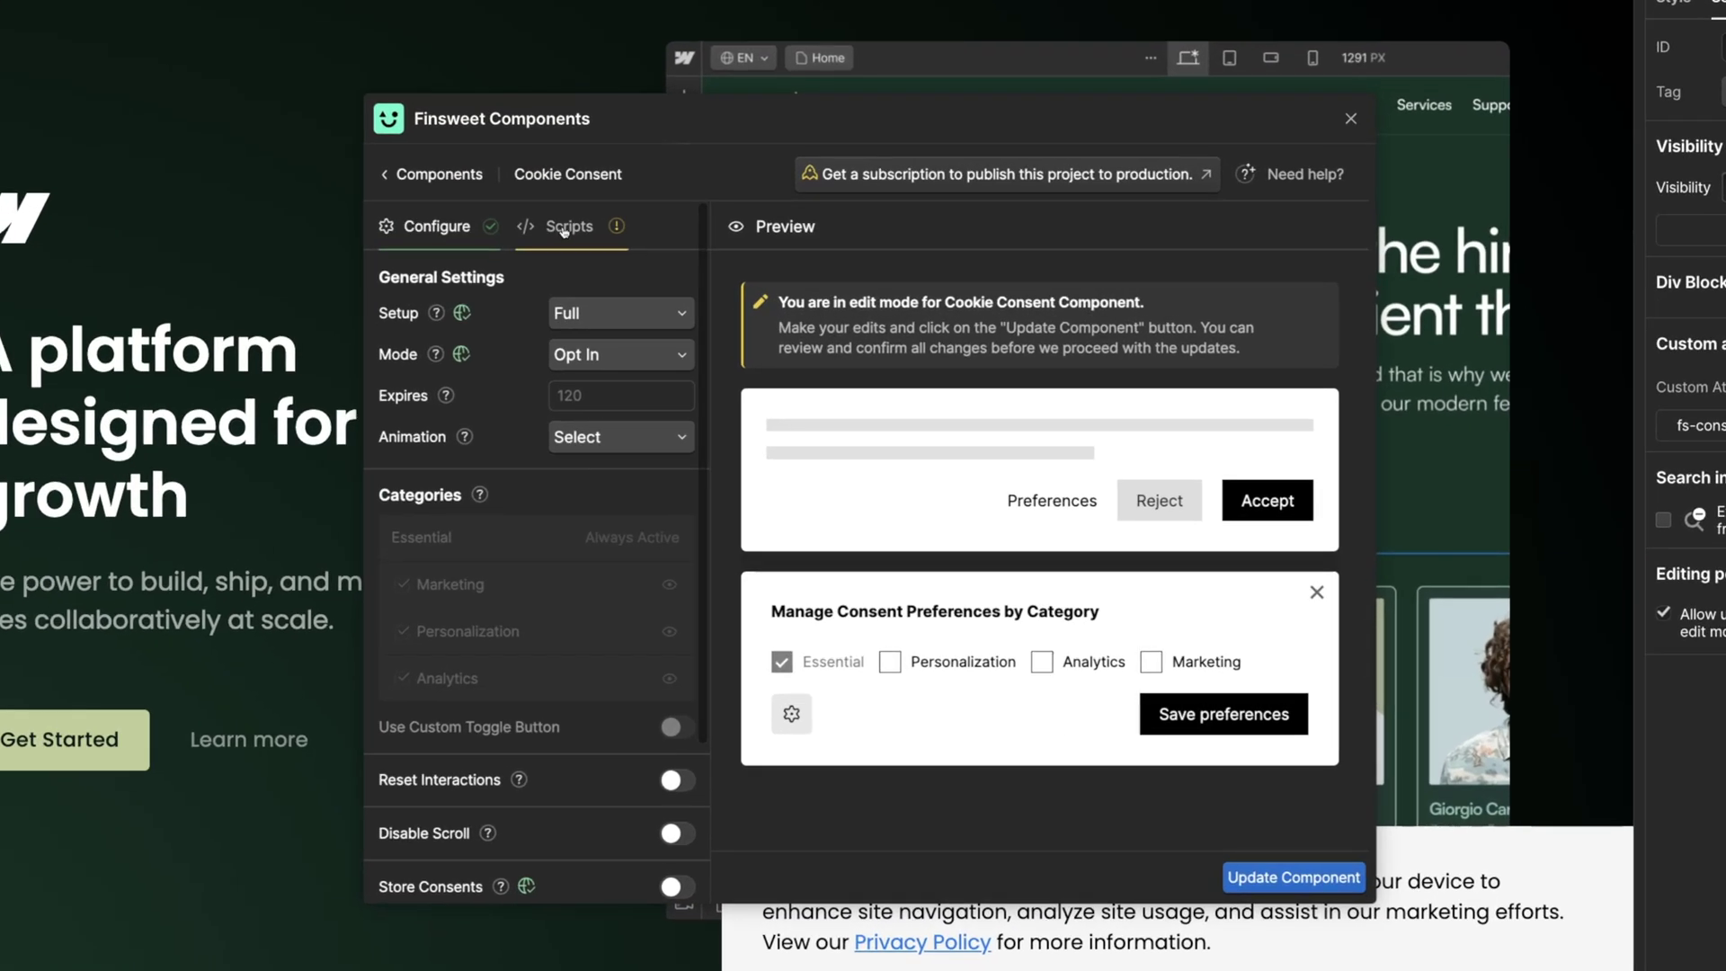
click(563, 231)
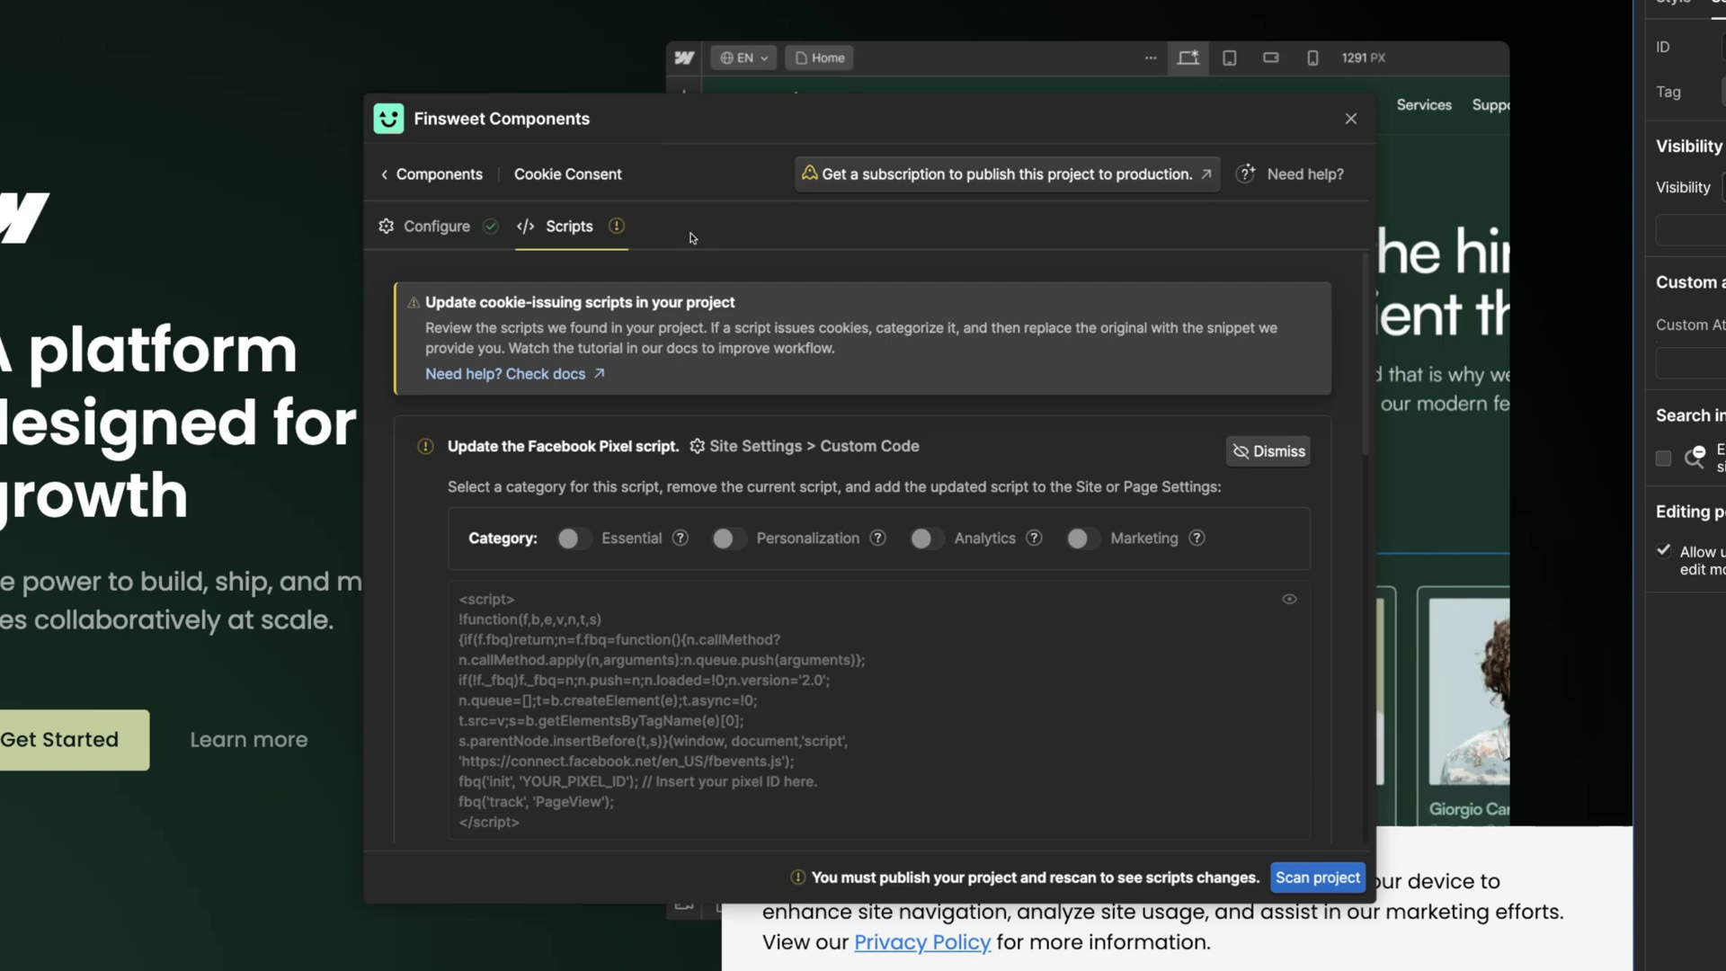
scroll(792, 452, down, 6)
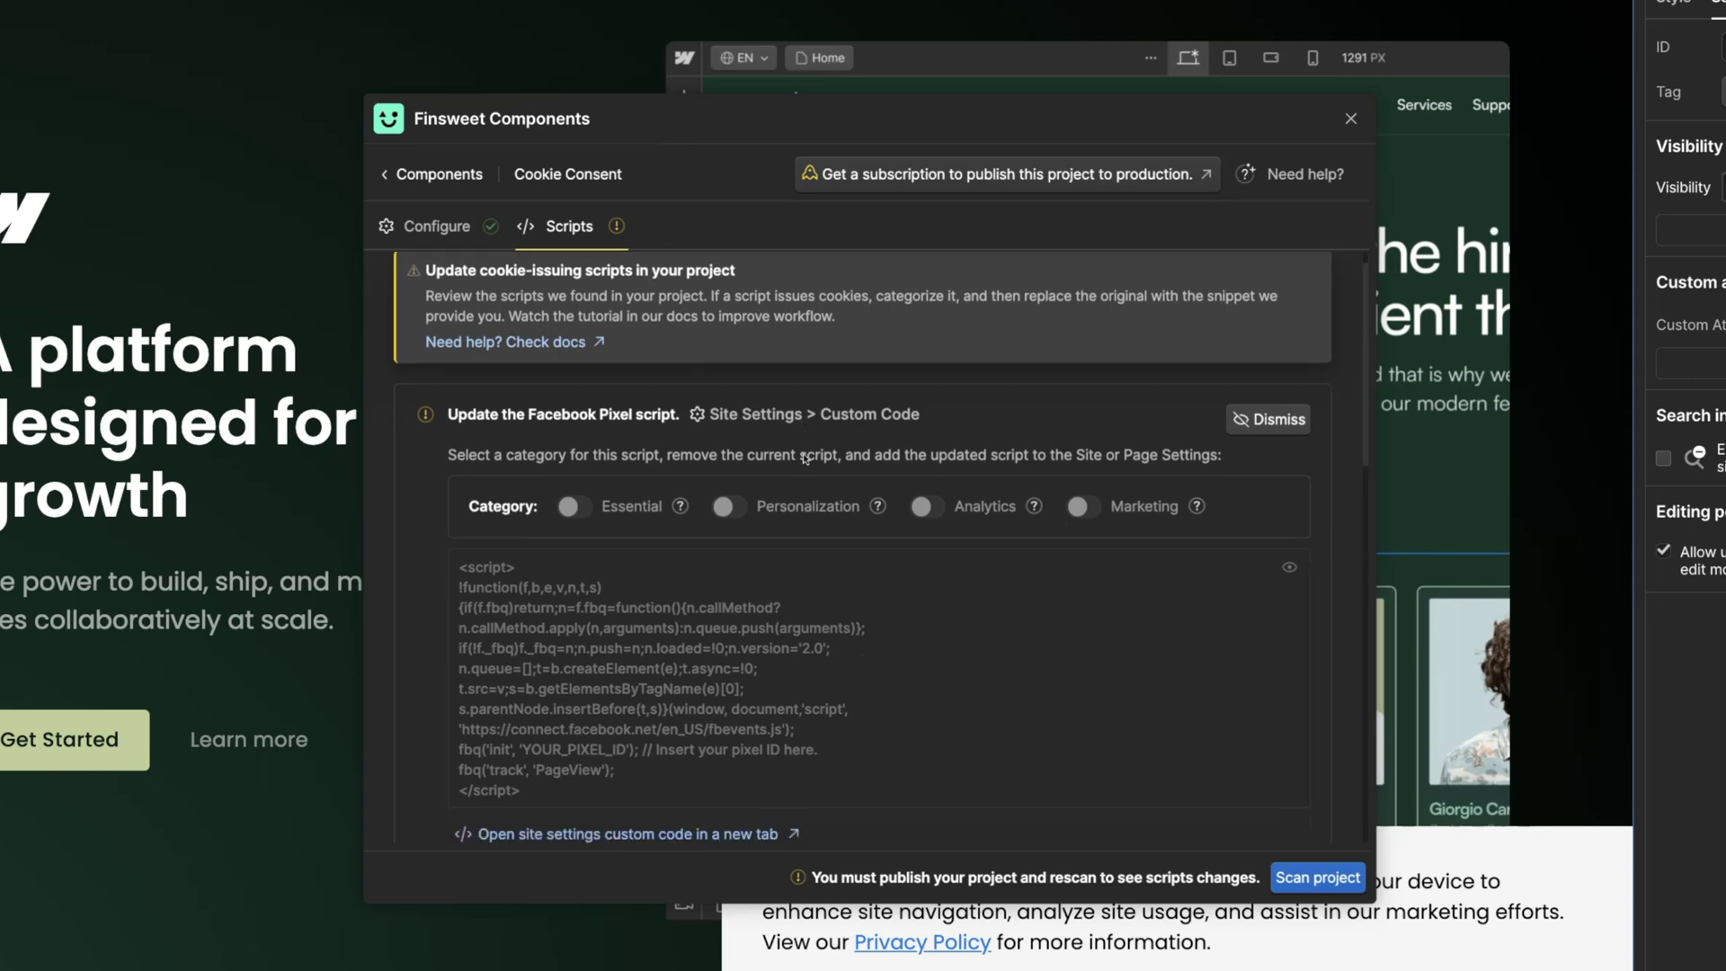
scroll(902, 464, down, 4)
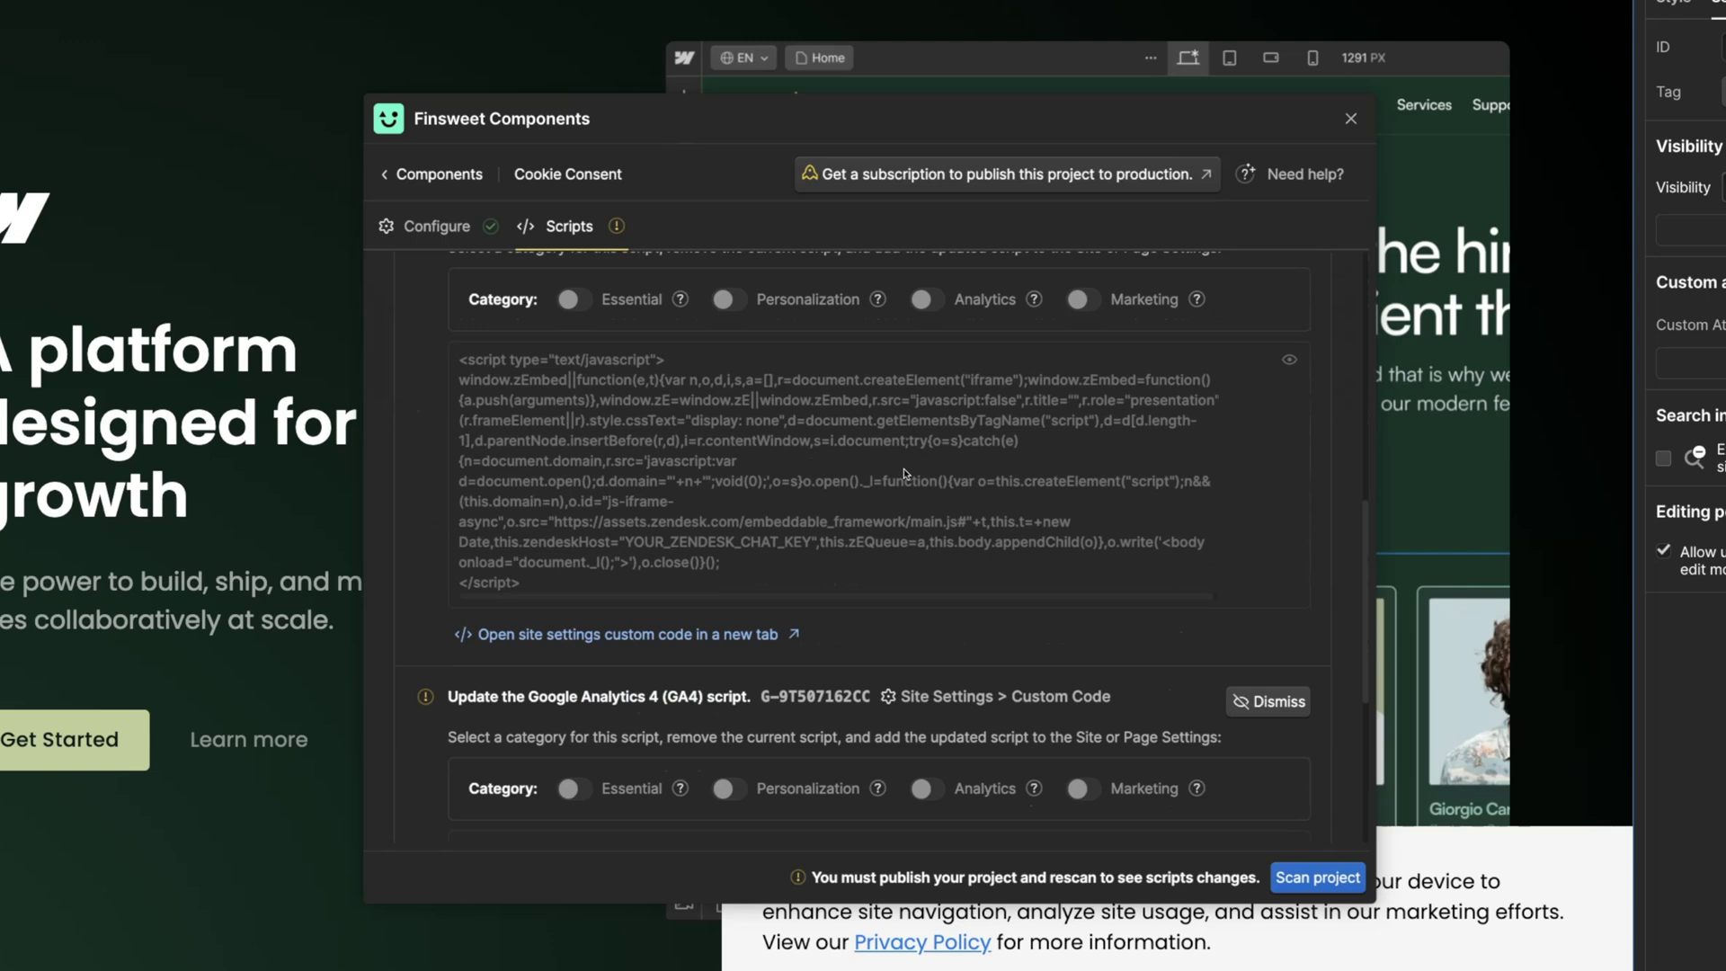
scroll(908, 476, down, 3)
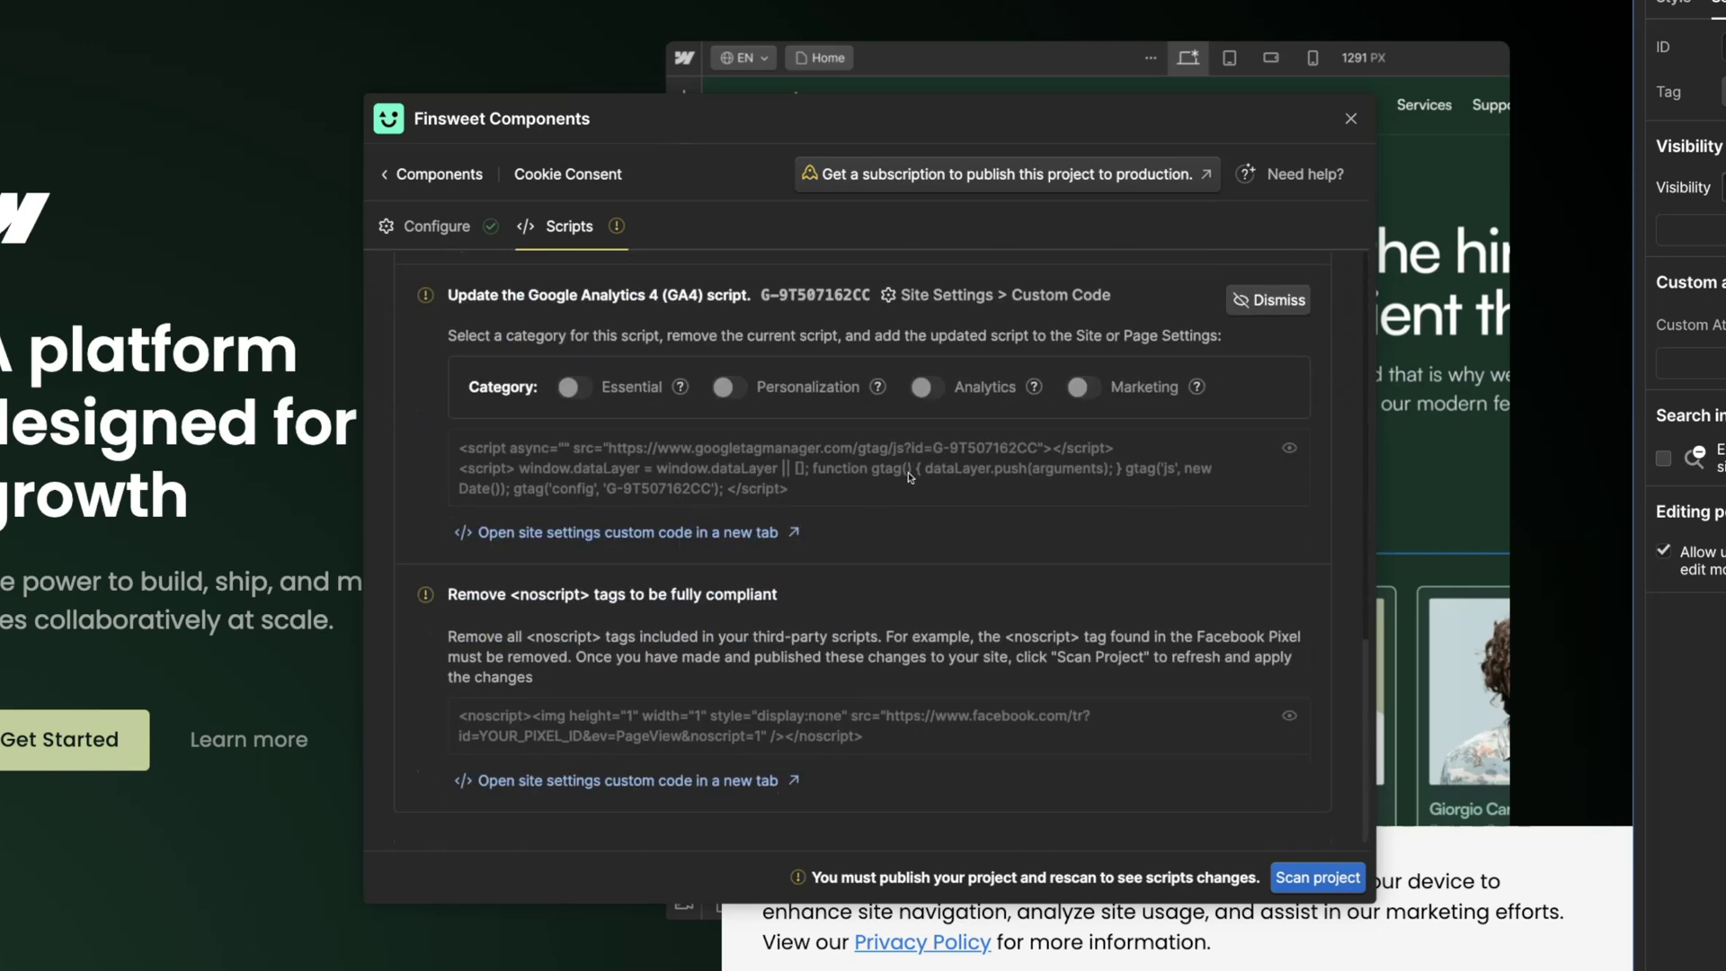
scroll(935, 530, up, 5)
scroll(937, 547, up, 7)
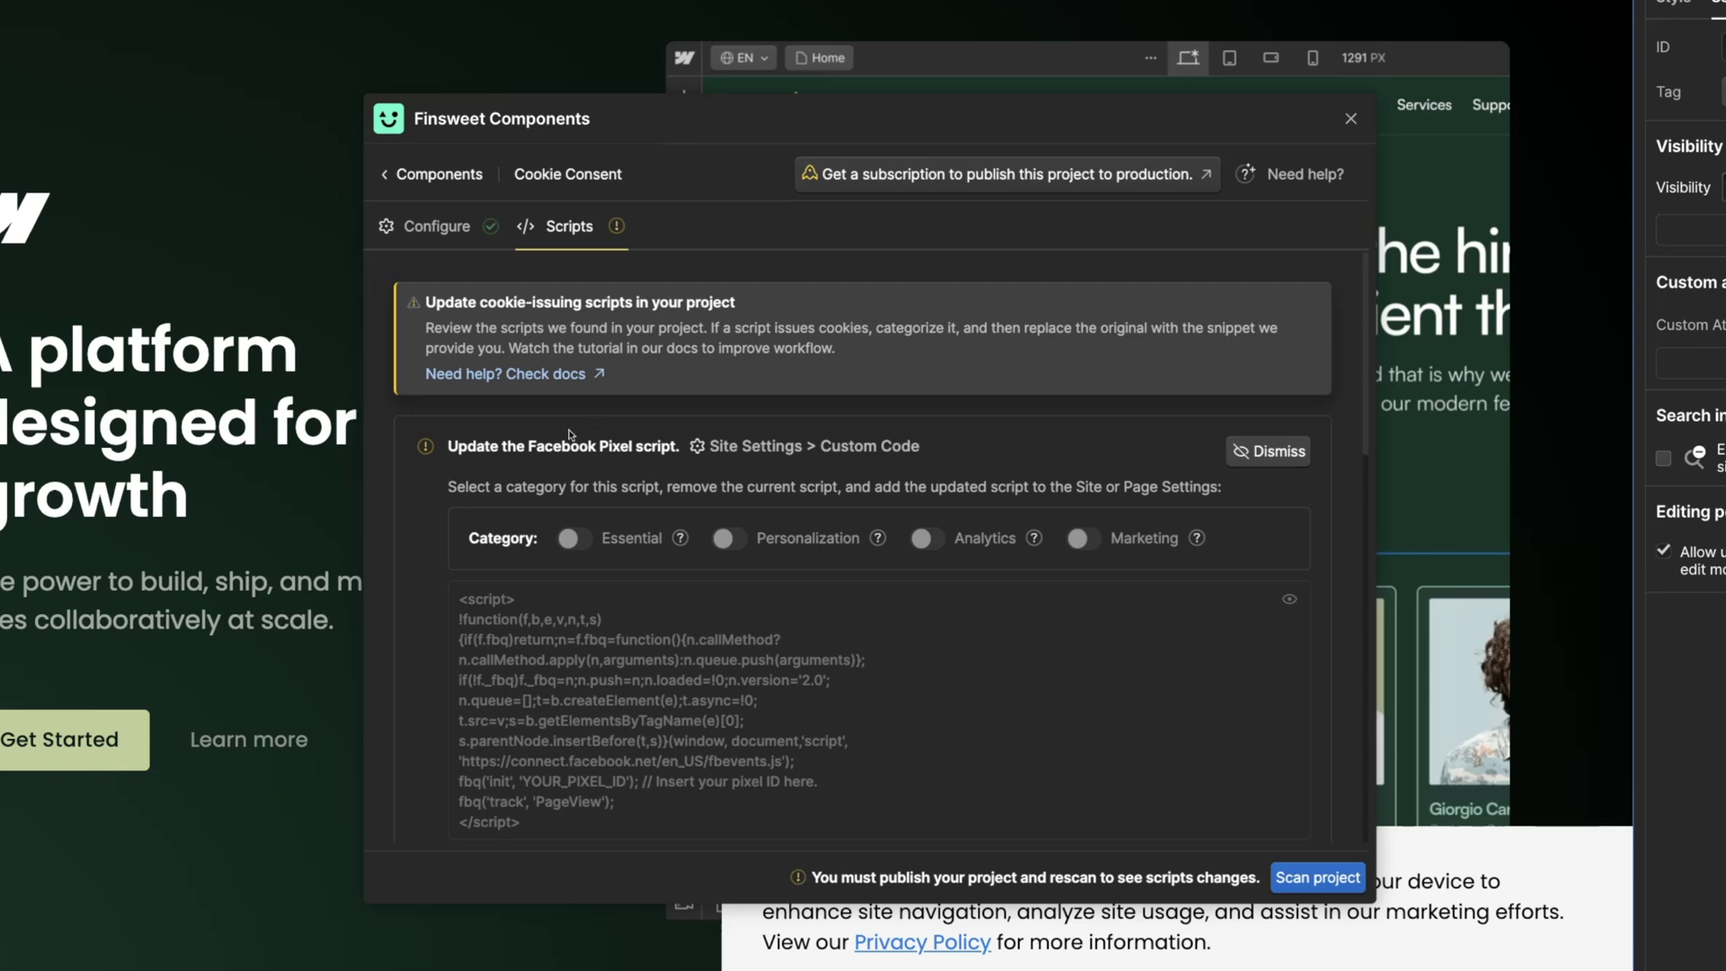
scroll(550, 446, down, 5)
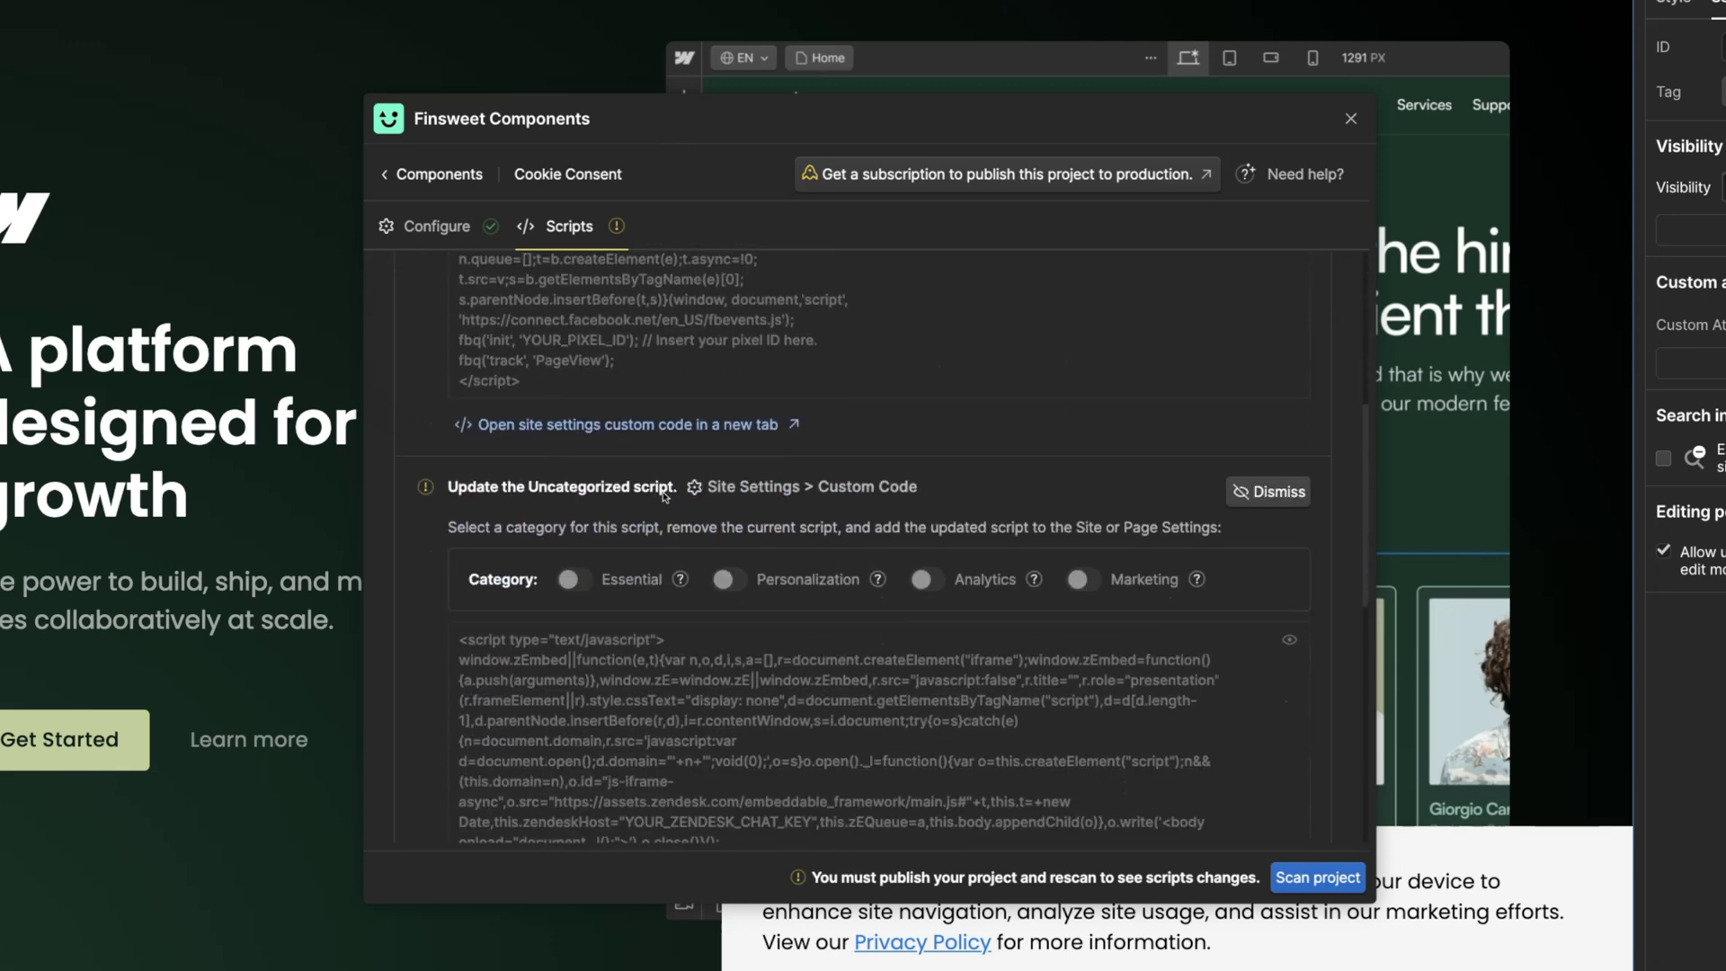
scroll(654, 501, up, 6)
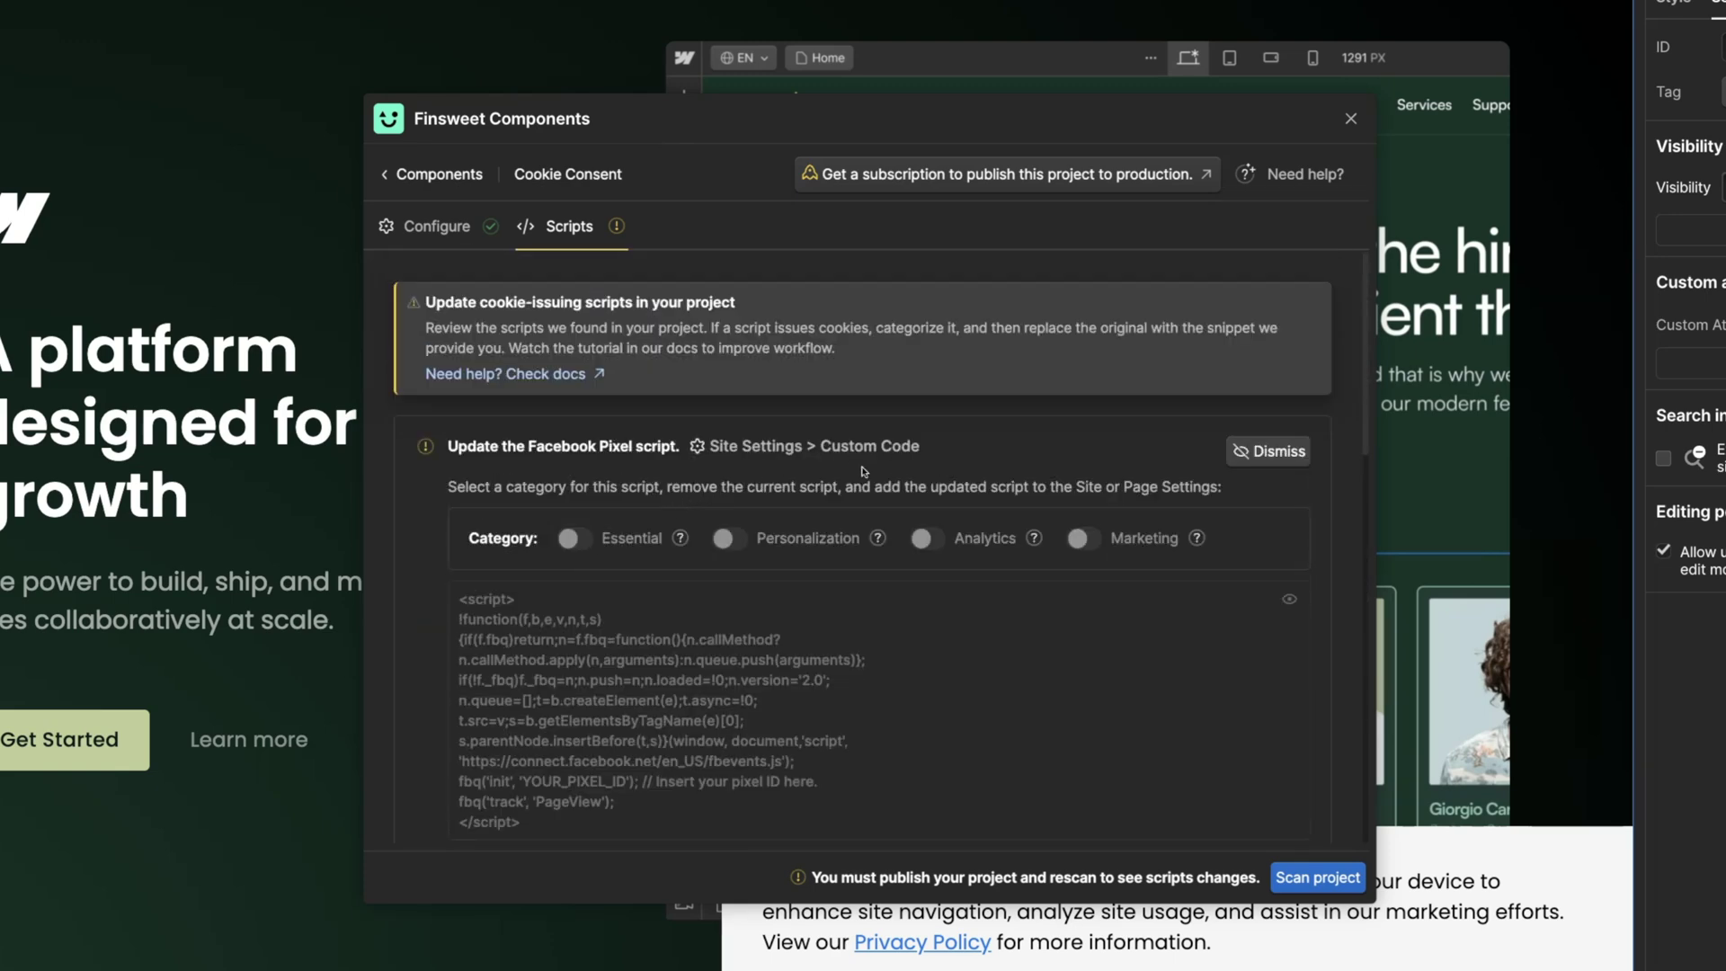
scroll(960, 607, down, 5)
scroll(836, 575, down, 6)
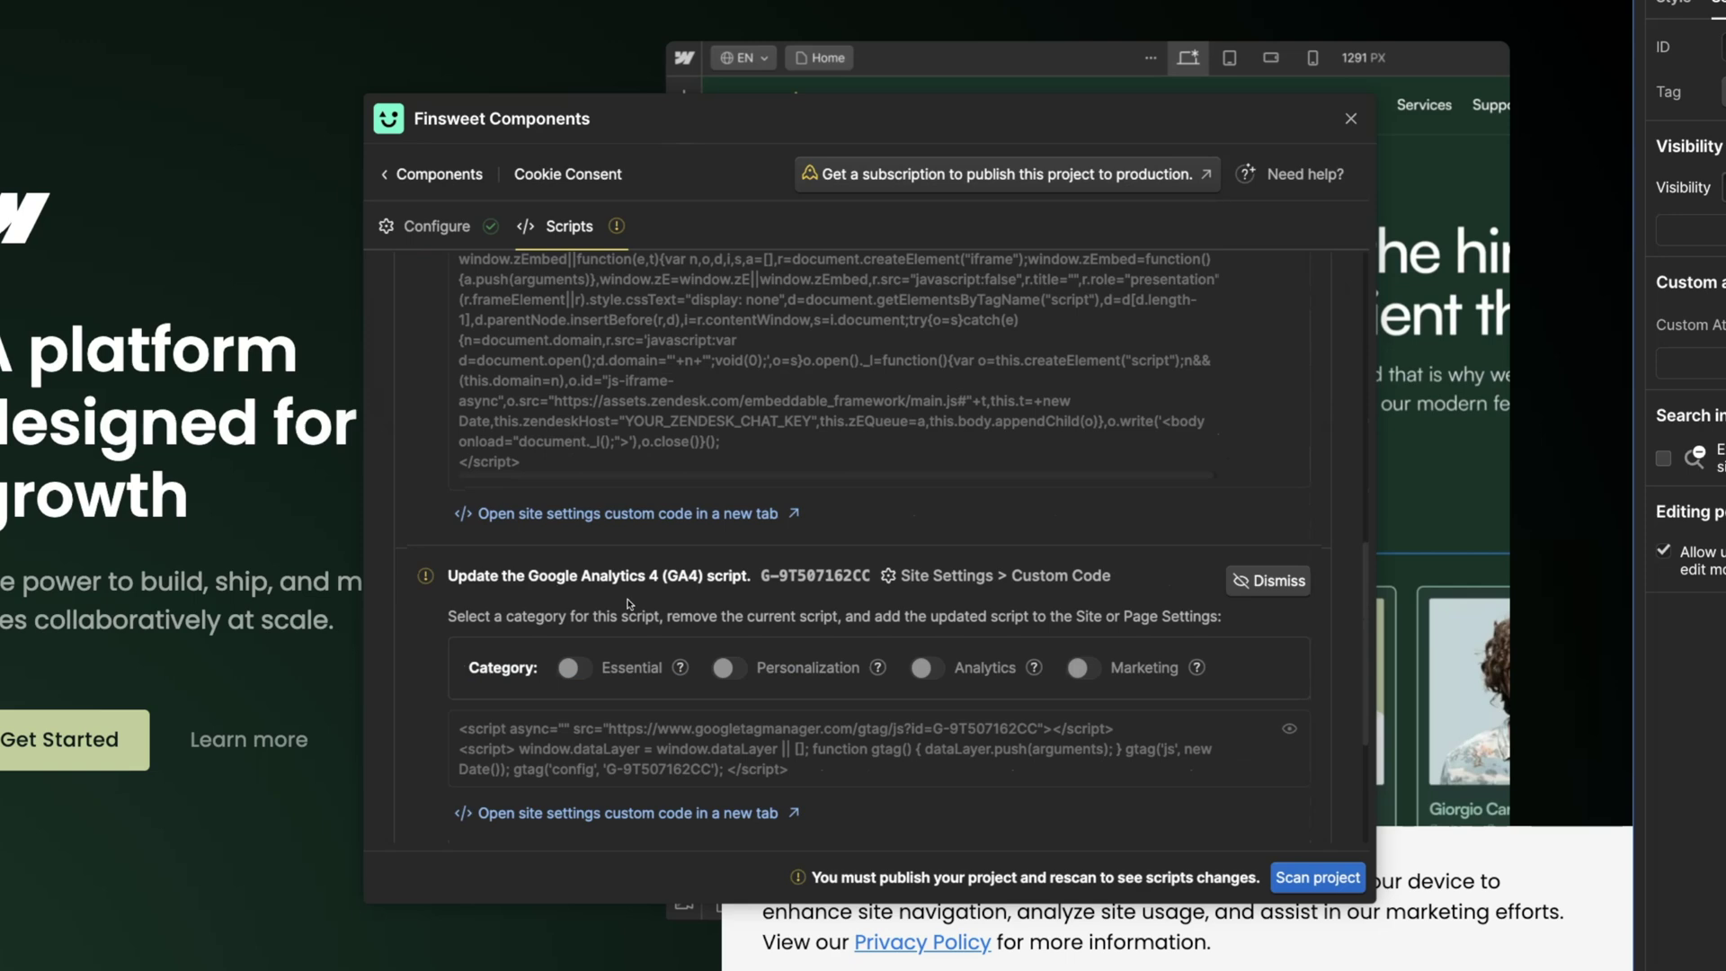
Try Essential, Personalization, Analytics and Marketing on the GA4 script, leaving each off.
click(578, 432)
click(576, 427)
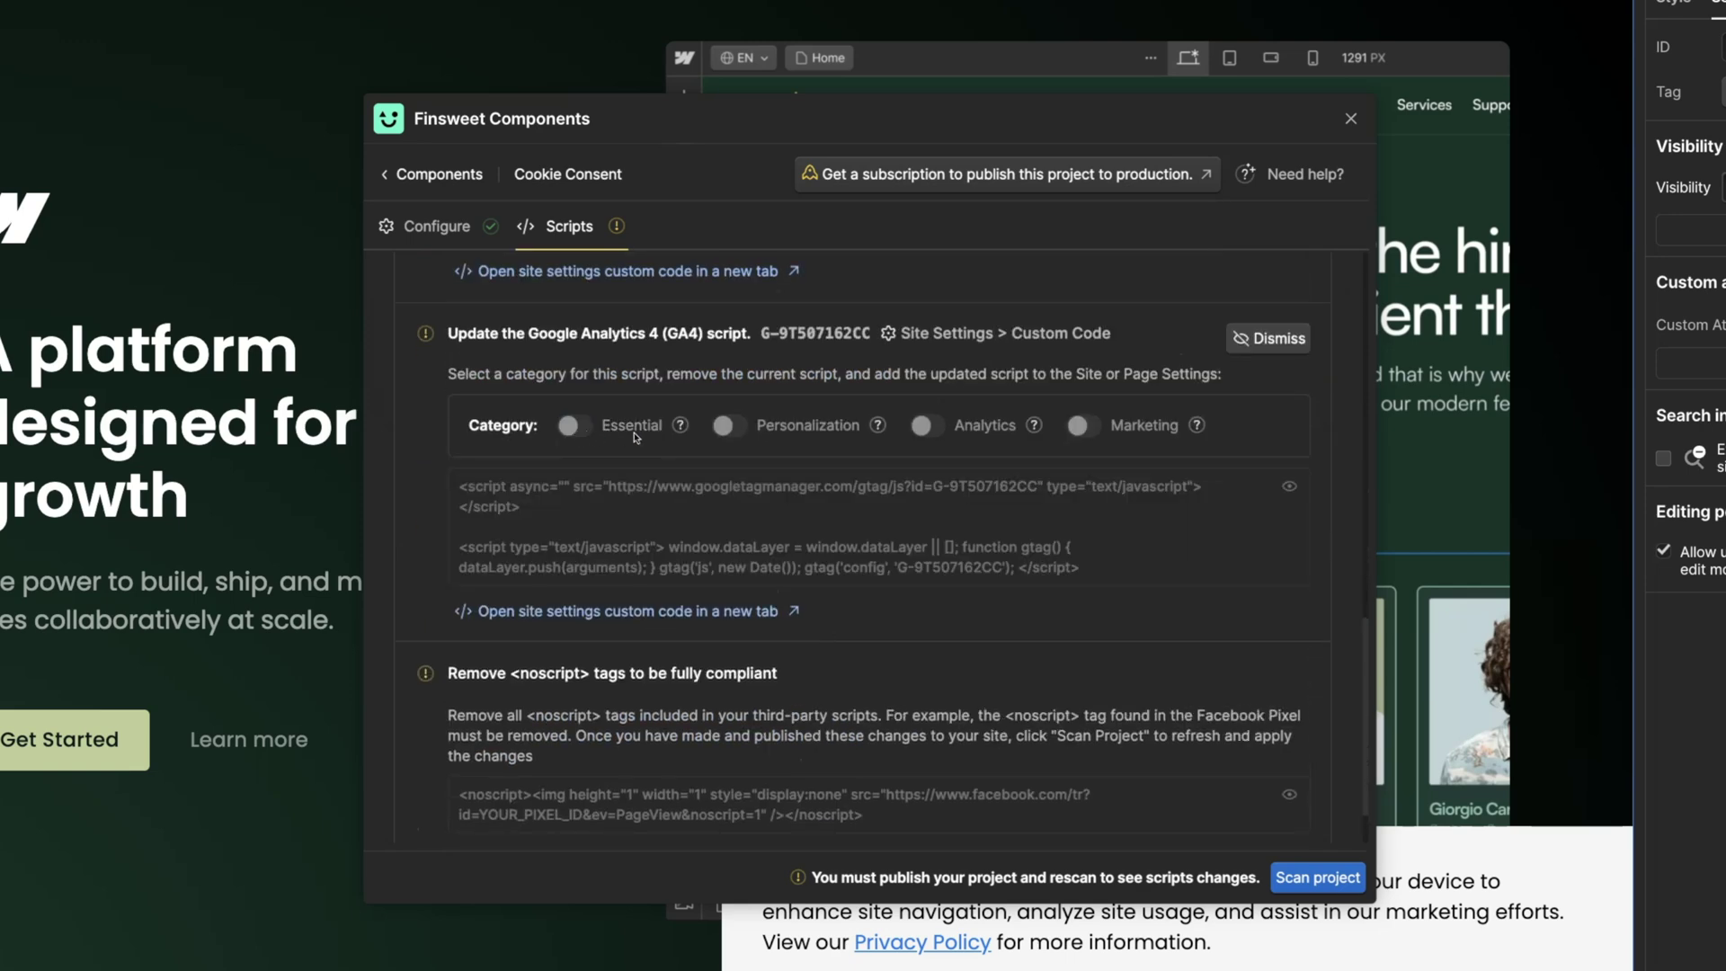
click(726, 430)
click(727, 431)
click(925, 432)
click(927, 433)
click(1088, 430)
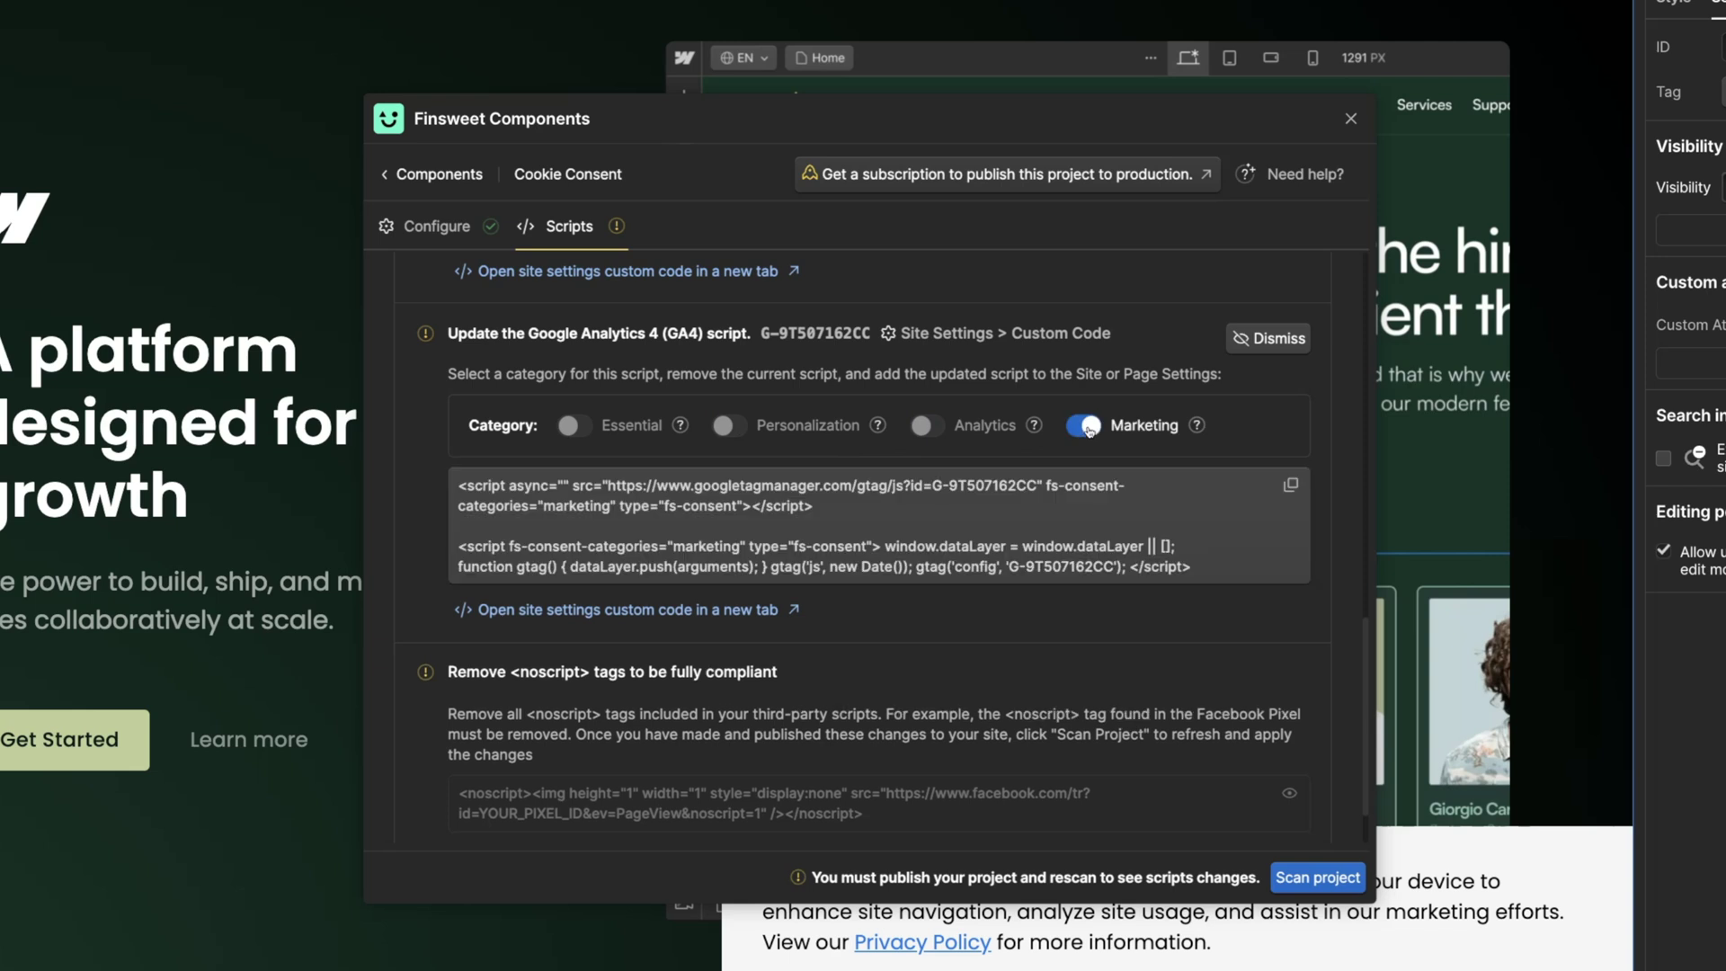
click(1085, 433)
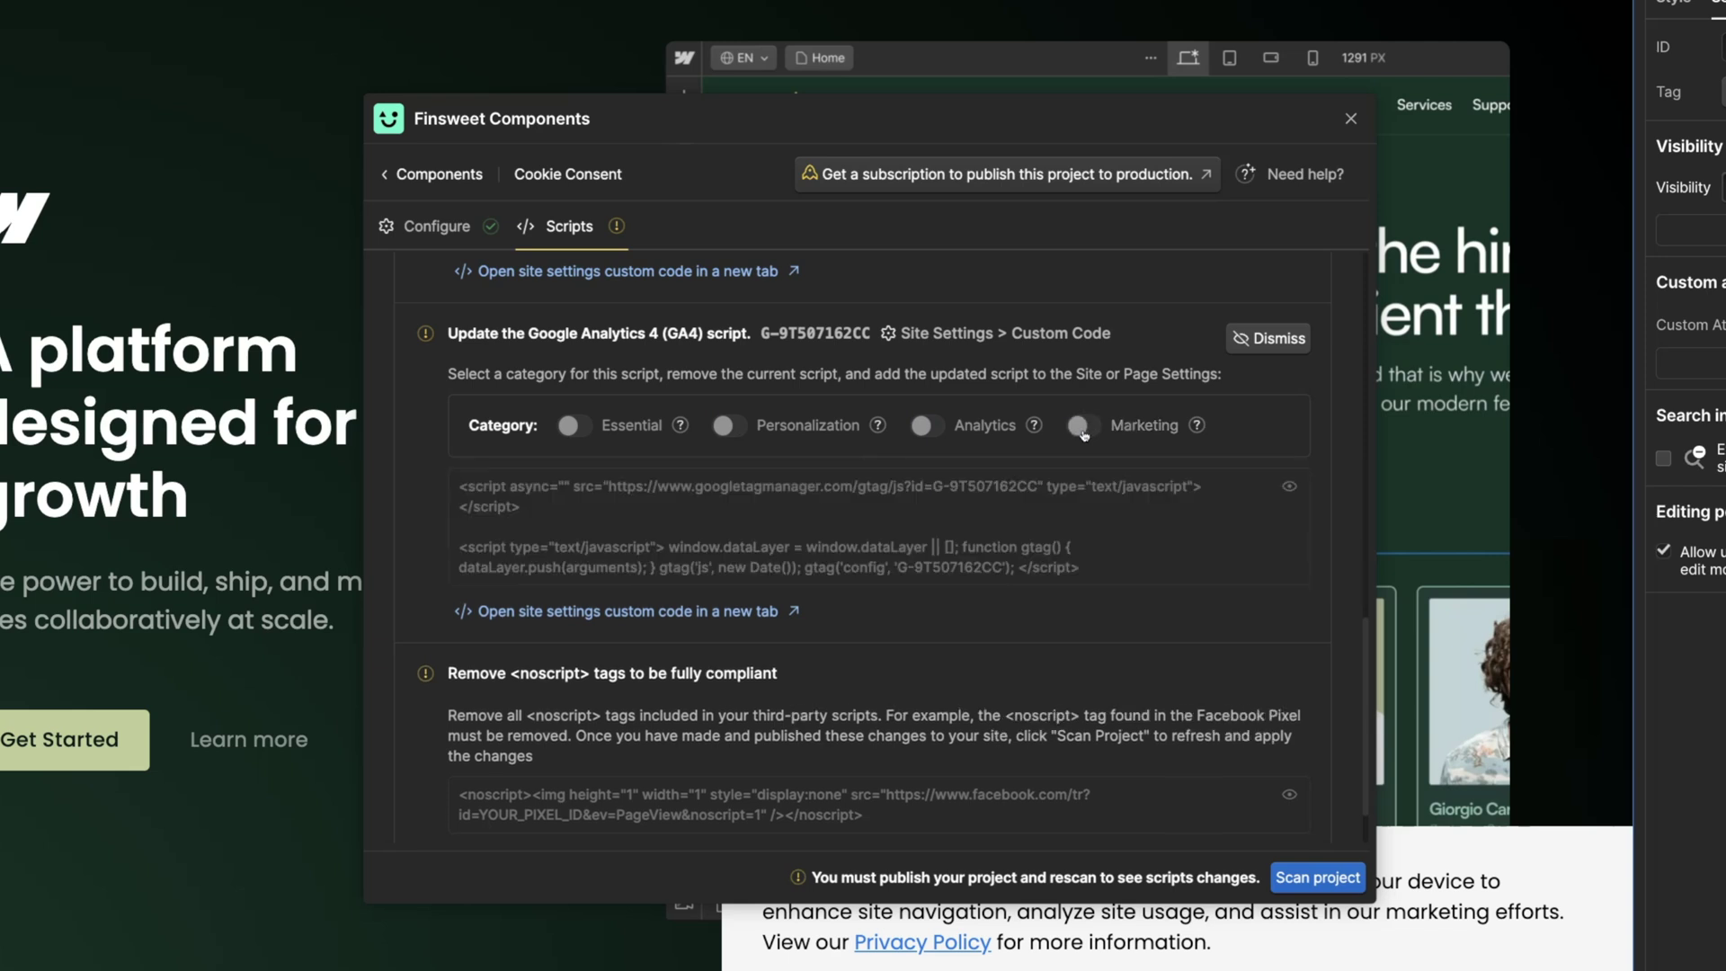
Dismiss the GA4 script item, restore it, and scroll through the Scripts list.
click(1272, 346)
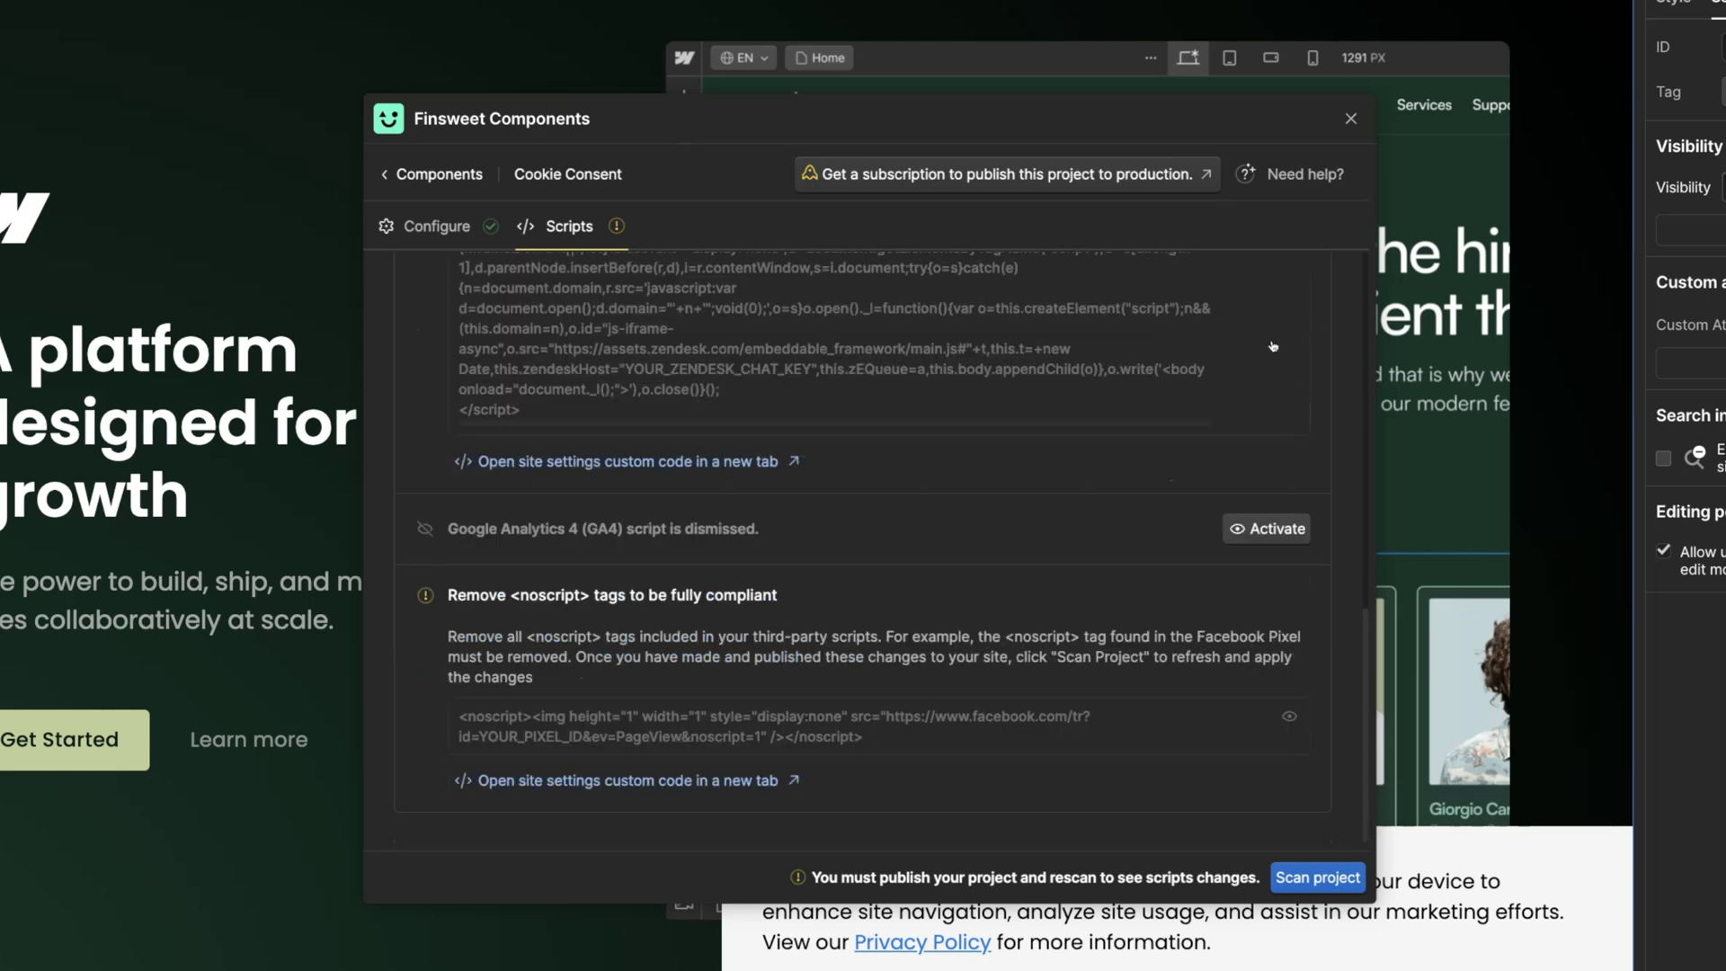
click(1266, 532)
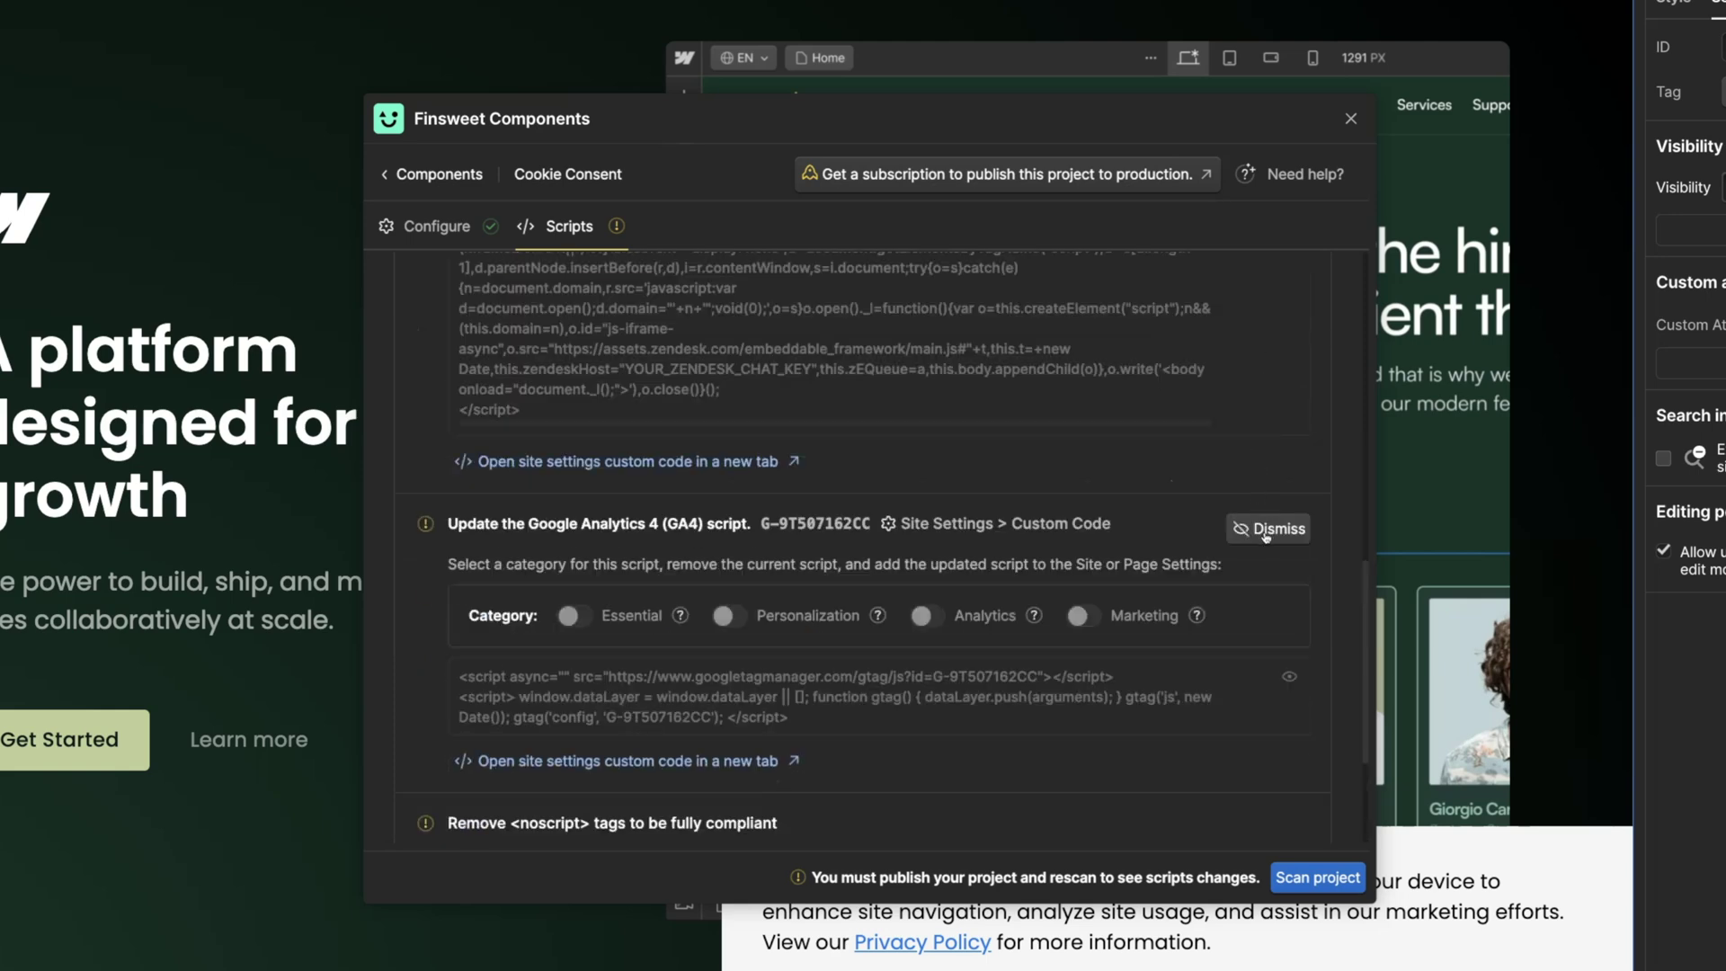
scroll(1165, 541, up, 10)
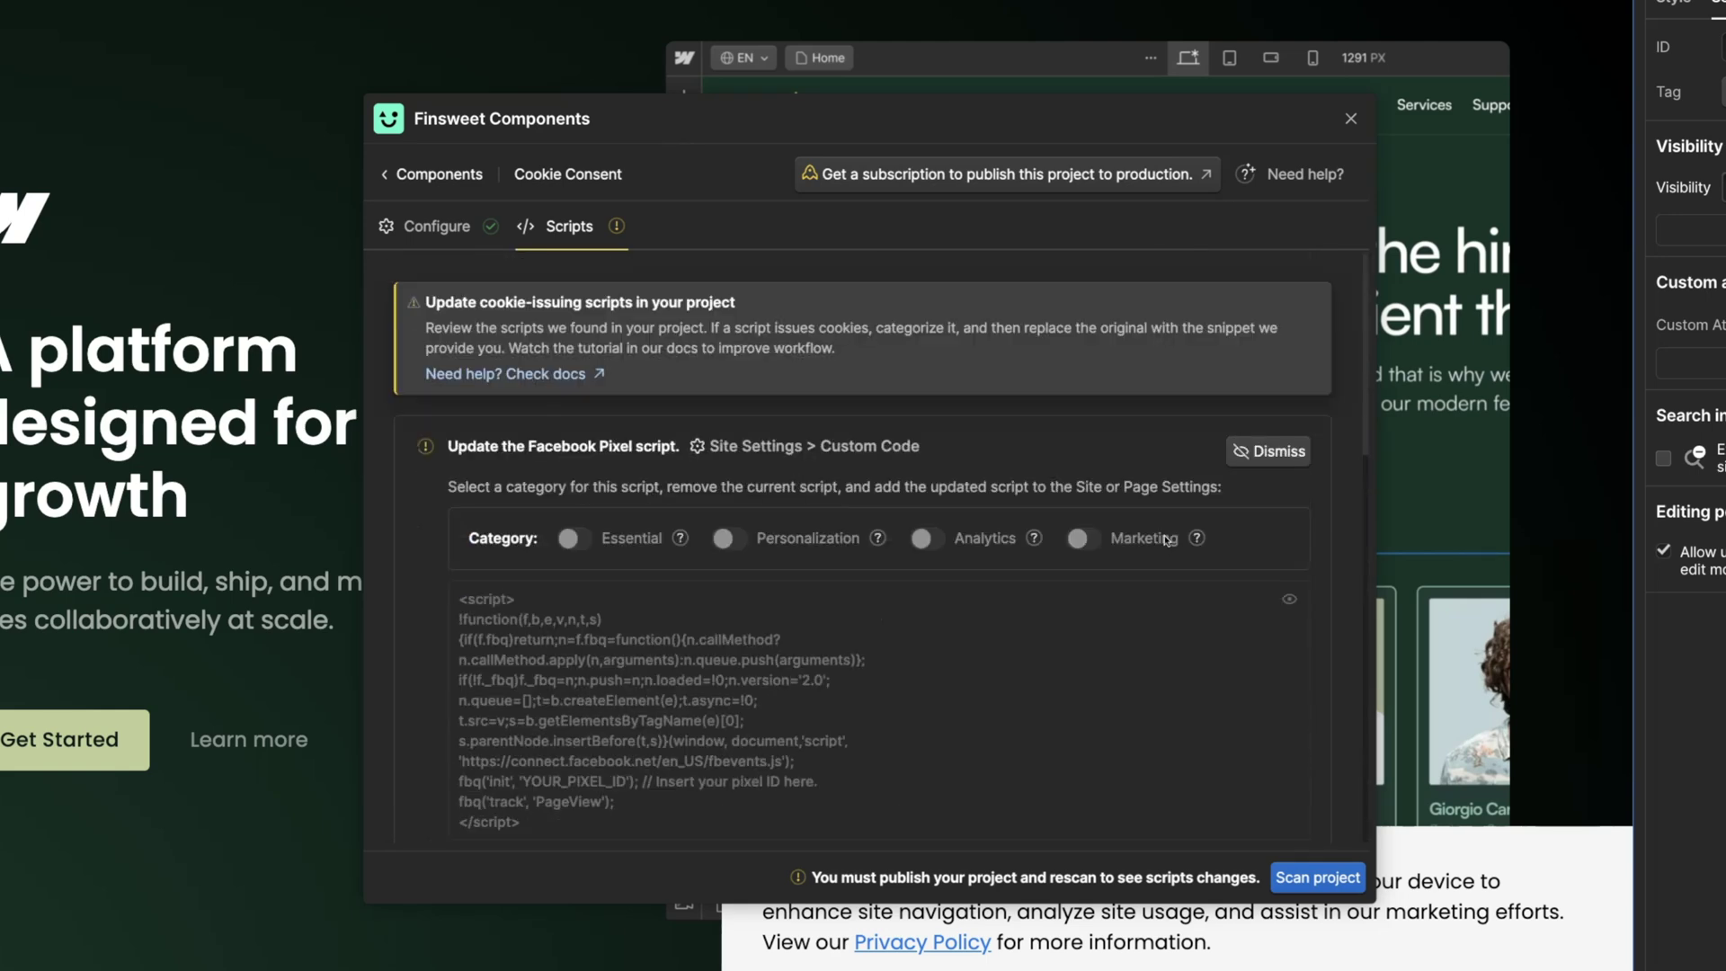
scroll(642, 459, down, 4)
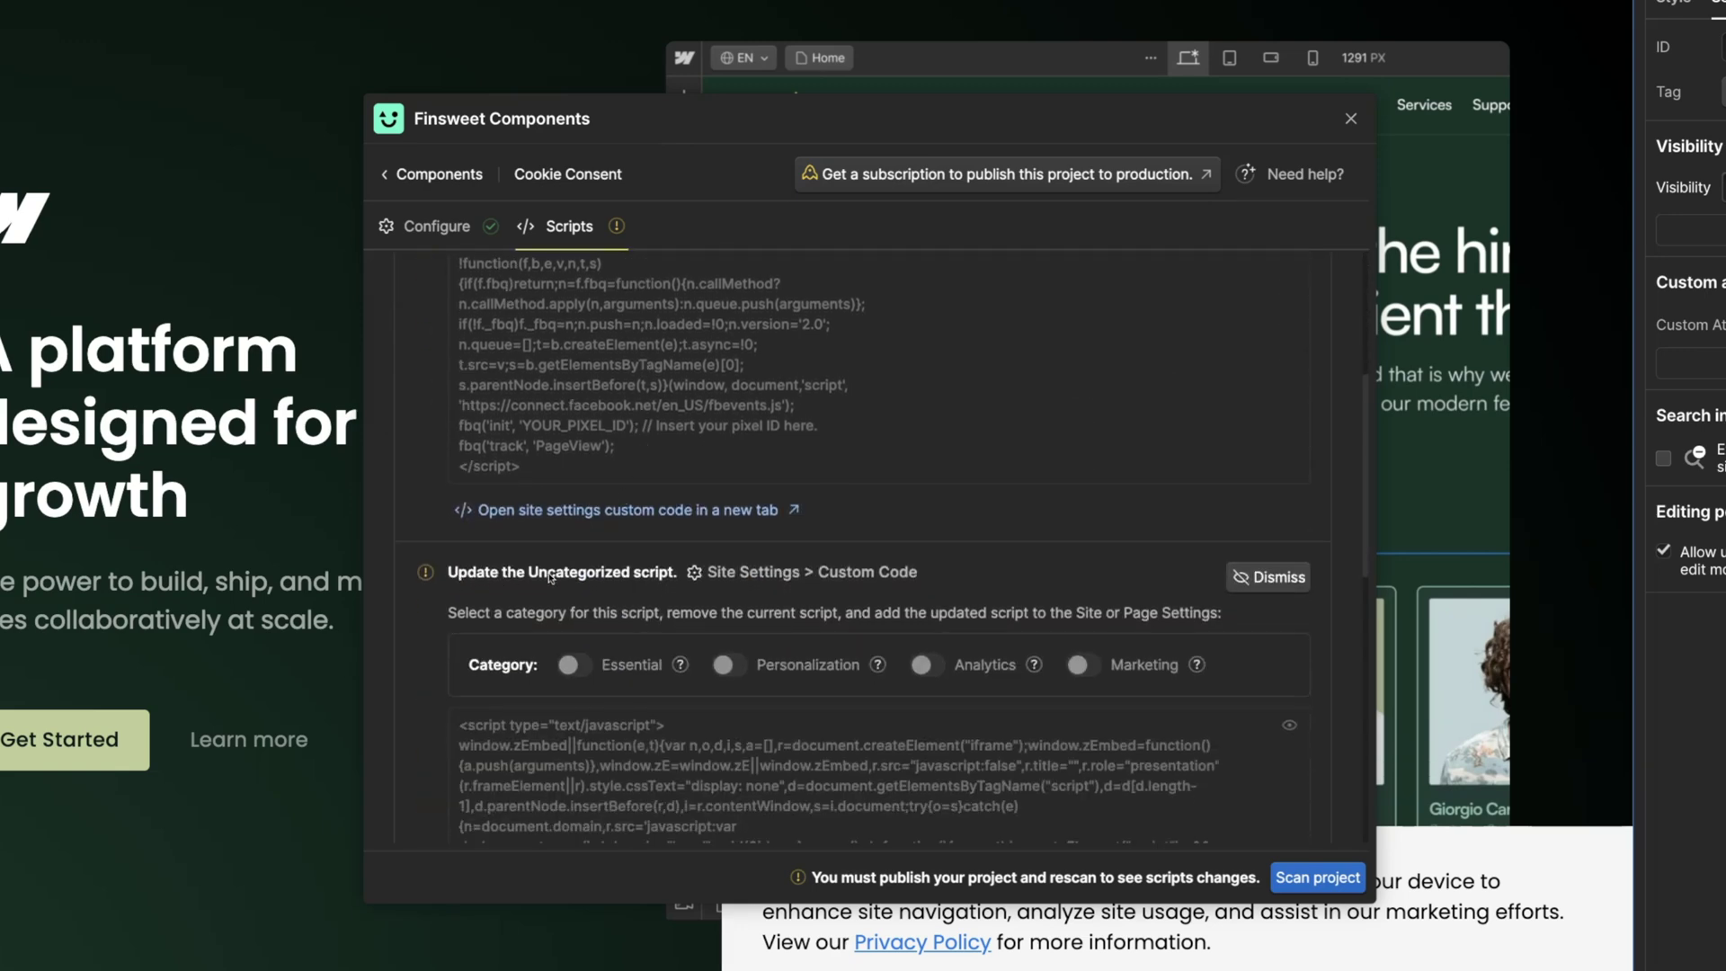
scroll(663, 579, down, 3)
scroll(664, 578, down, 3)
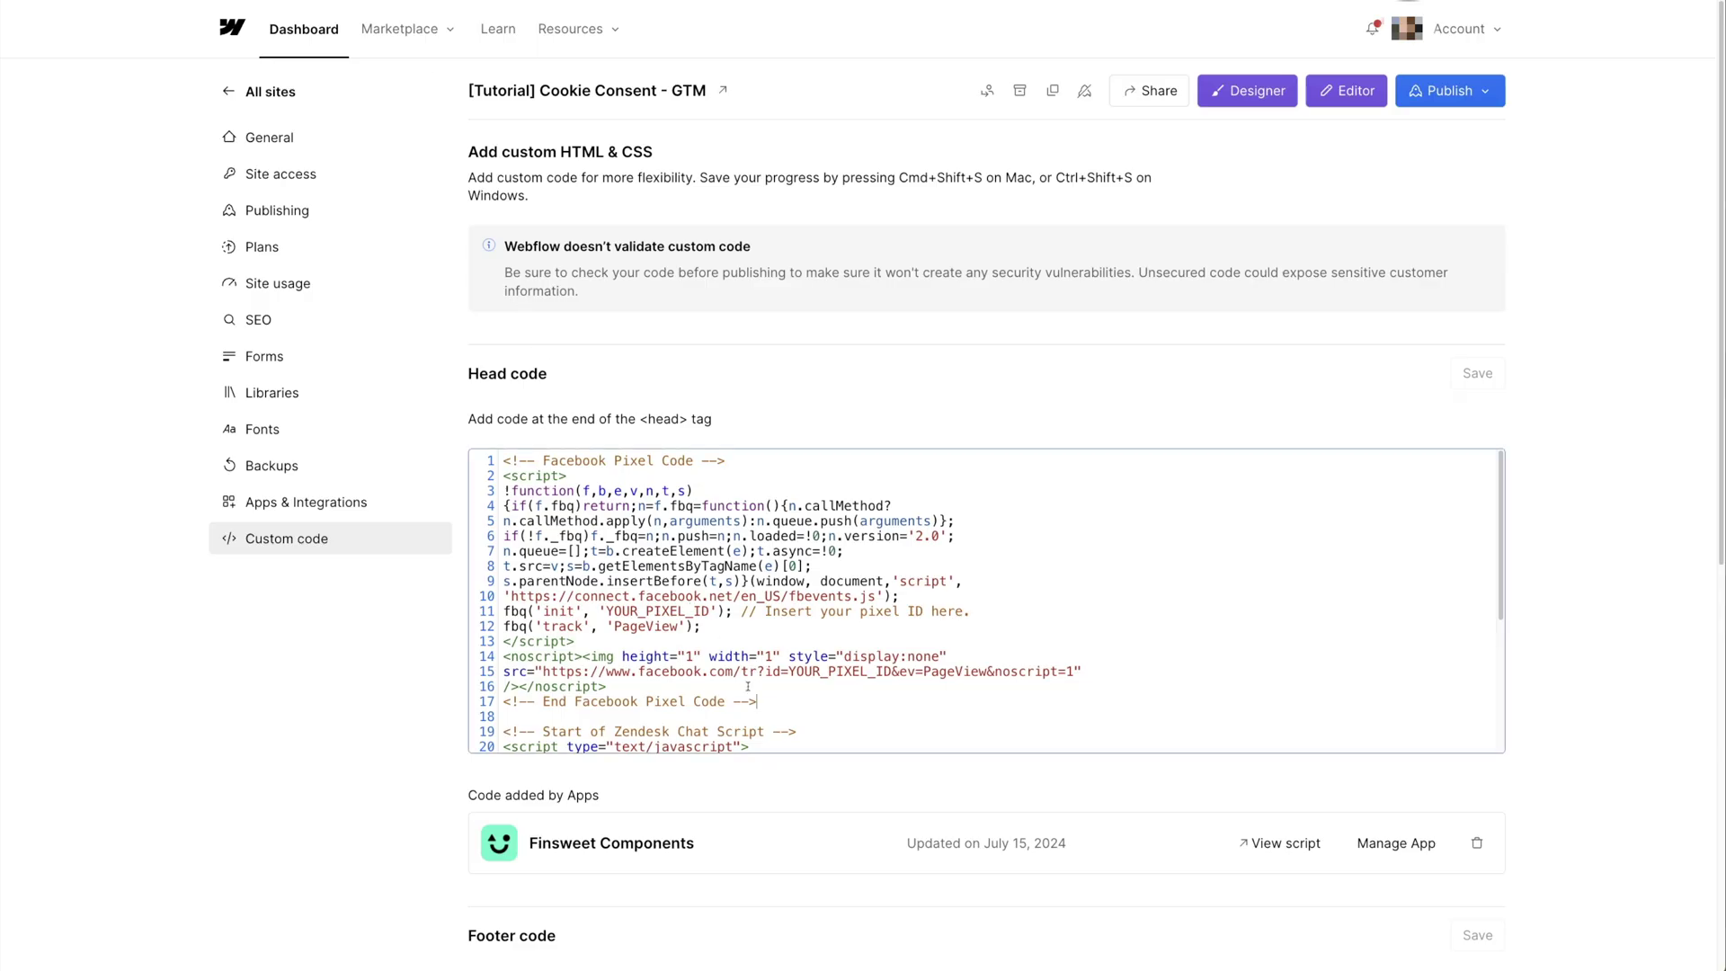
Review the Facebook, Zendesk and gtag blocks in the site's Head code.
drag(762, 700, 503, 456)
scroll(681, 602, down, 1)
scroll(681, 603, down, 3)
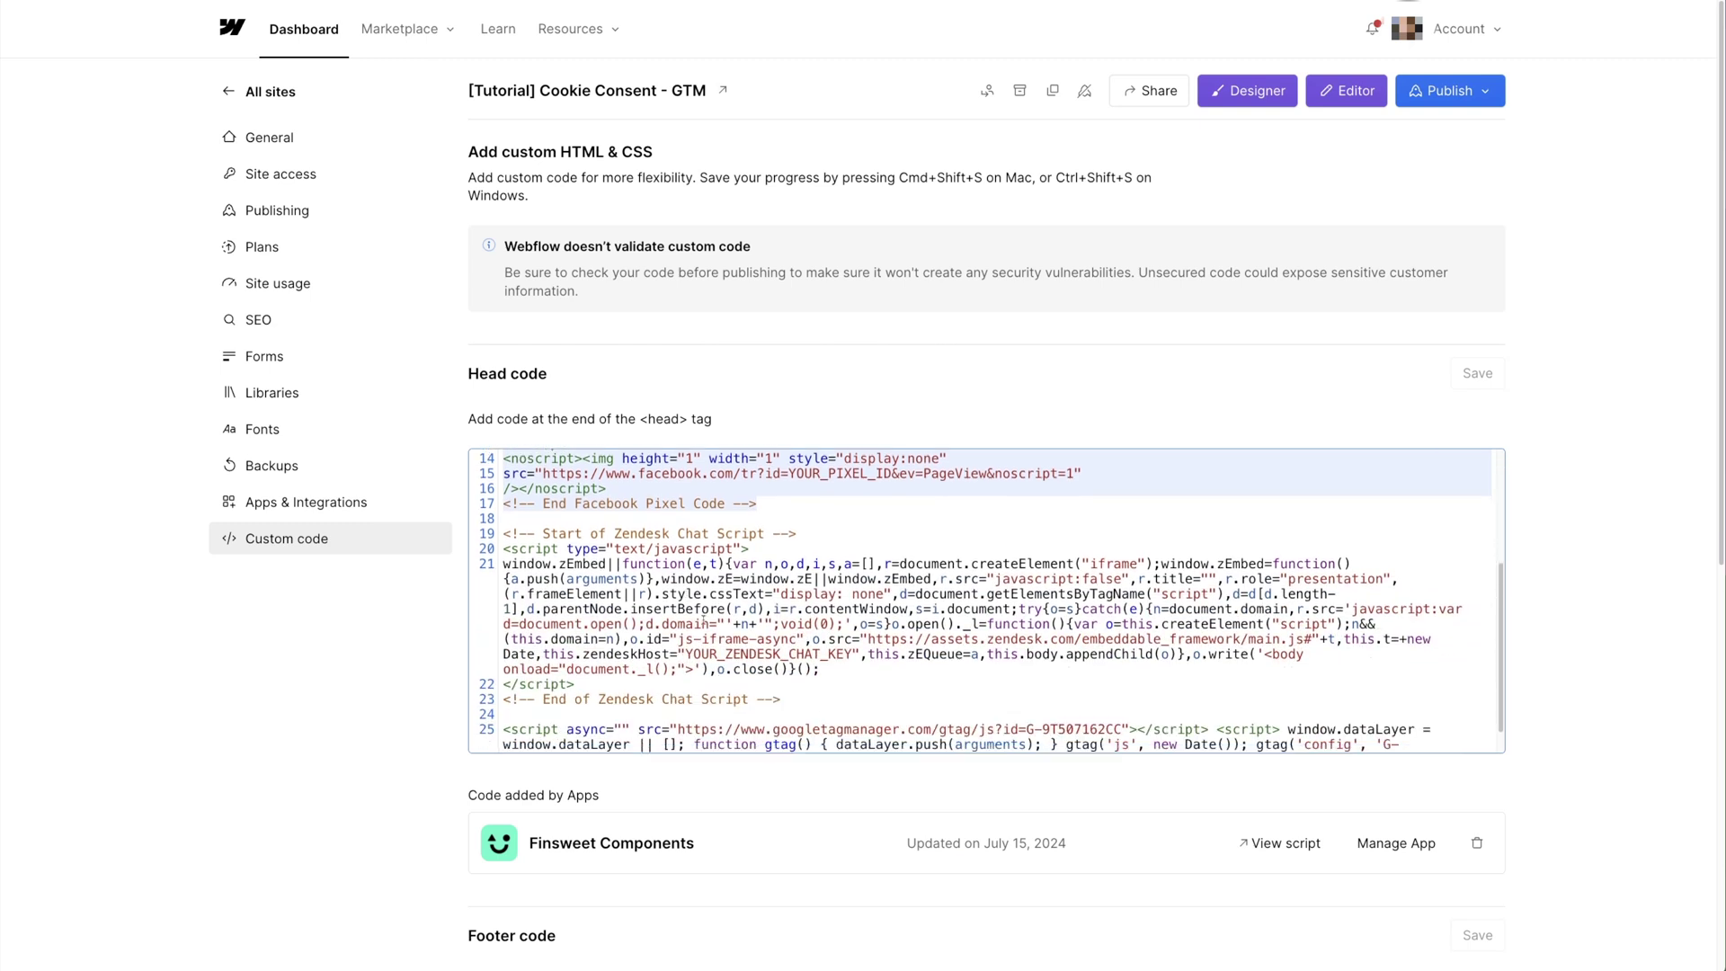
drag(786, 696, 506, 529)
scroll(506, 528, down, 2)
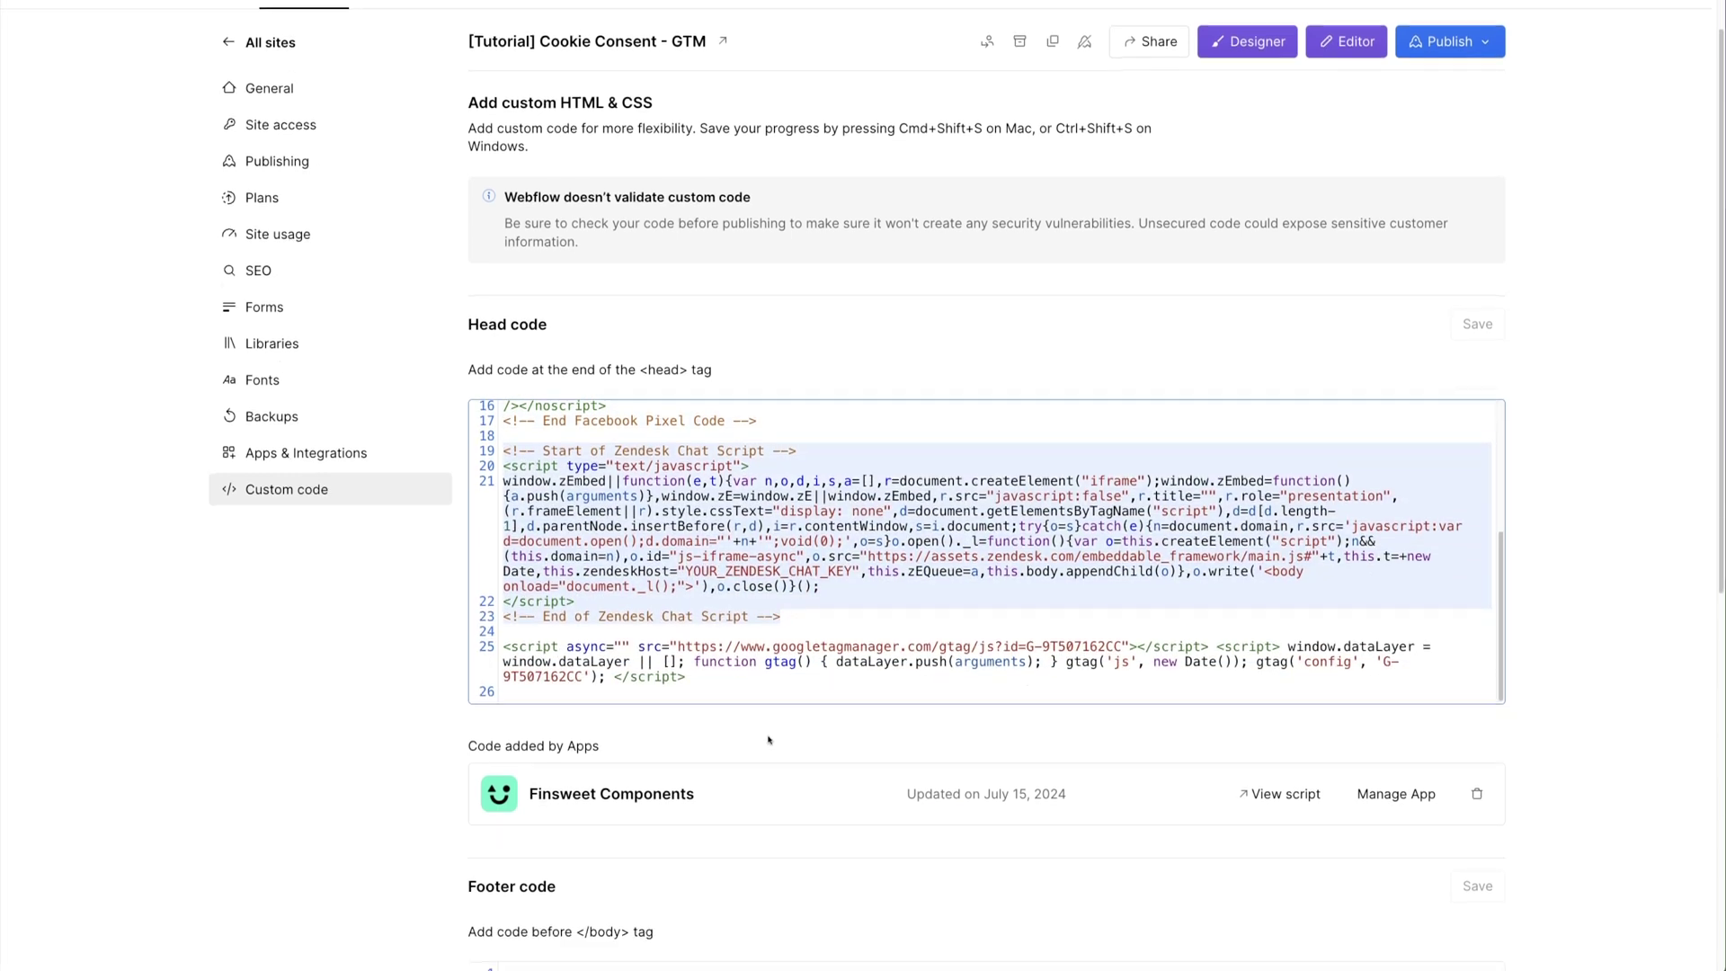
drag(686, 676, 537, 649)
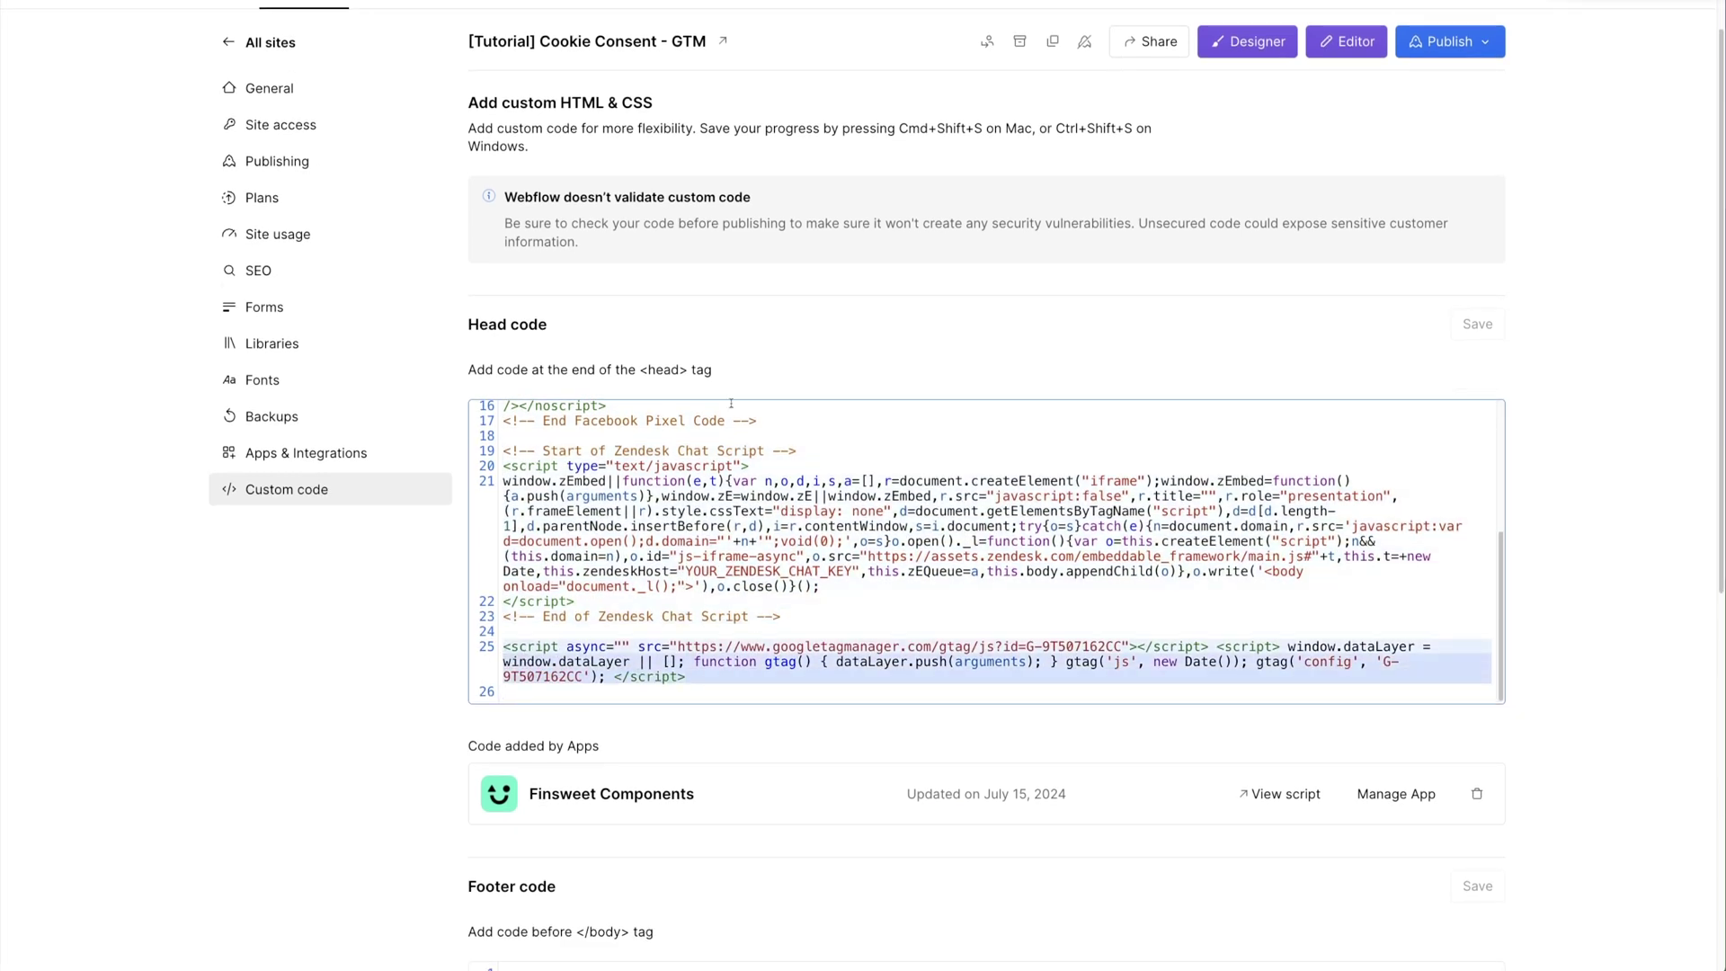
scroll(730, 404, up, 5)
Mark the Facebook Pixel script as Marketing and copy its consent-ready snippet.
click(343, 506)
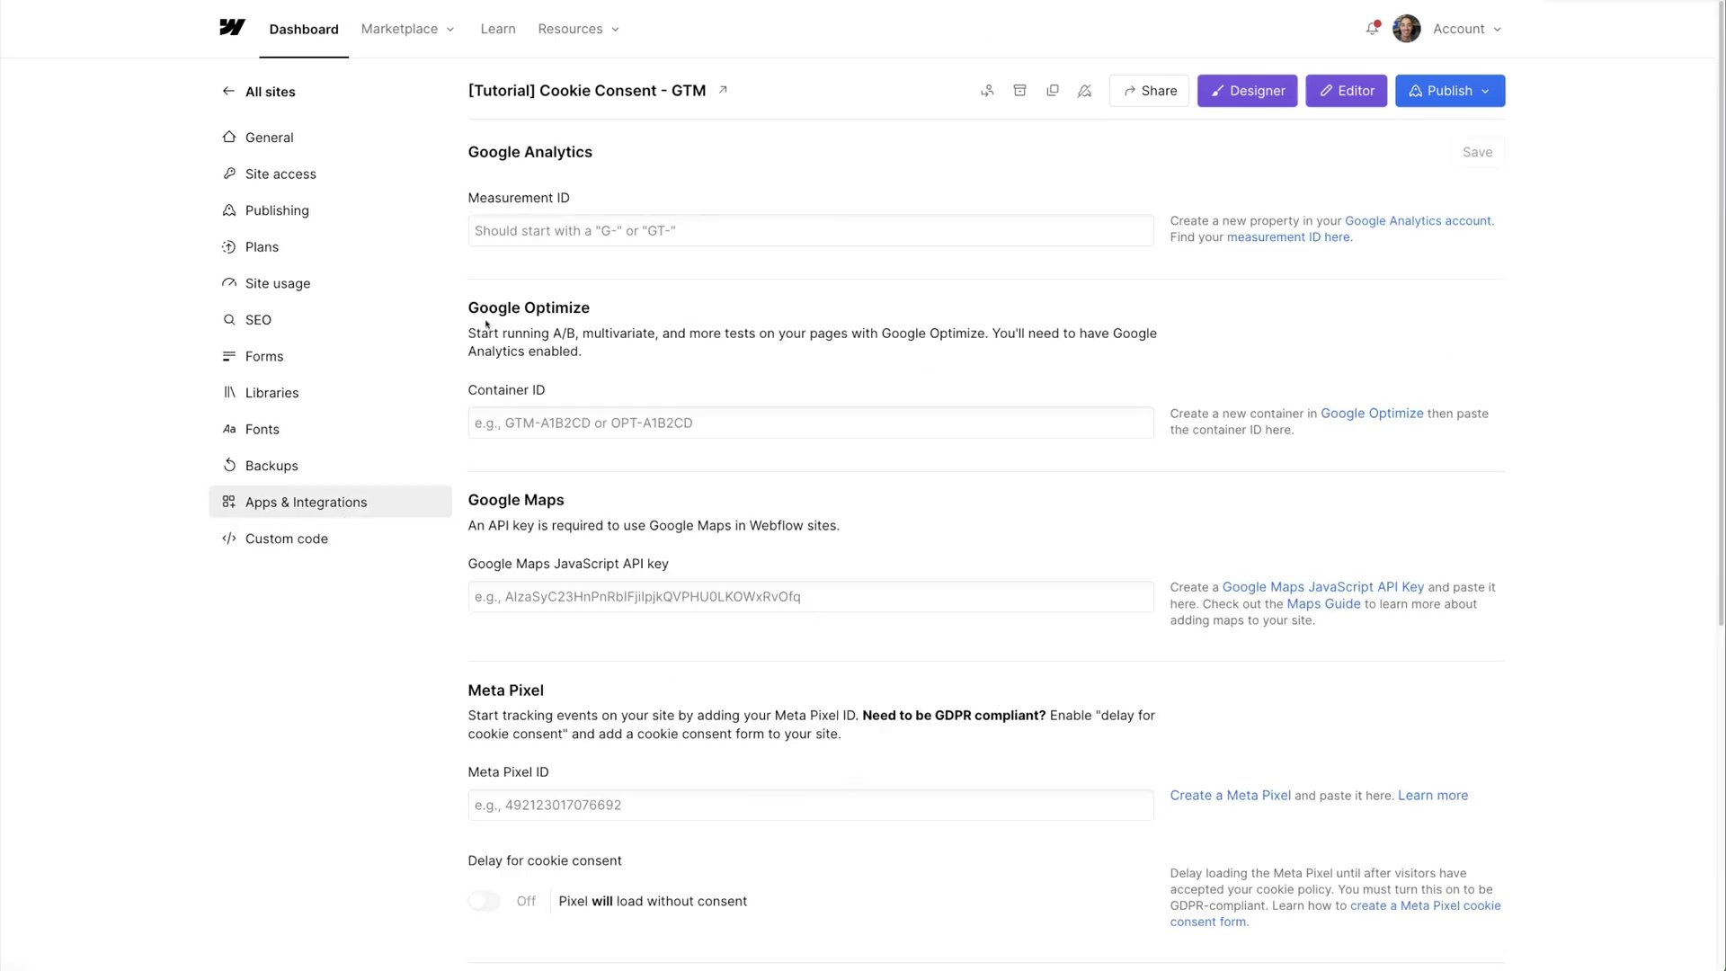
click(316, 538)
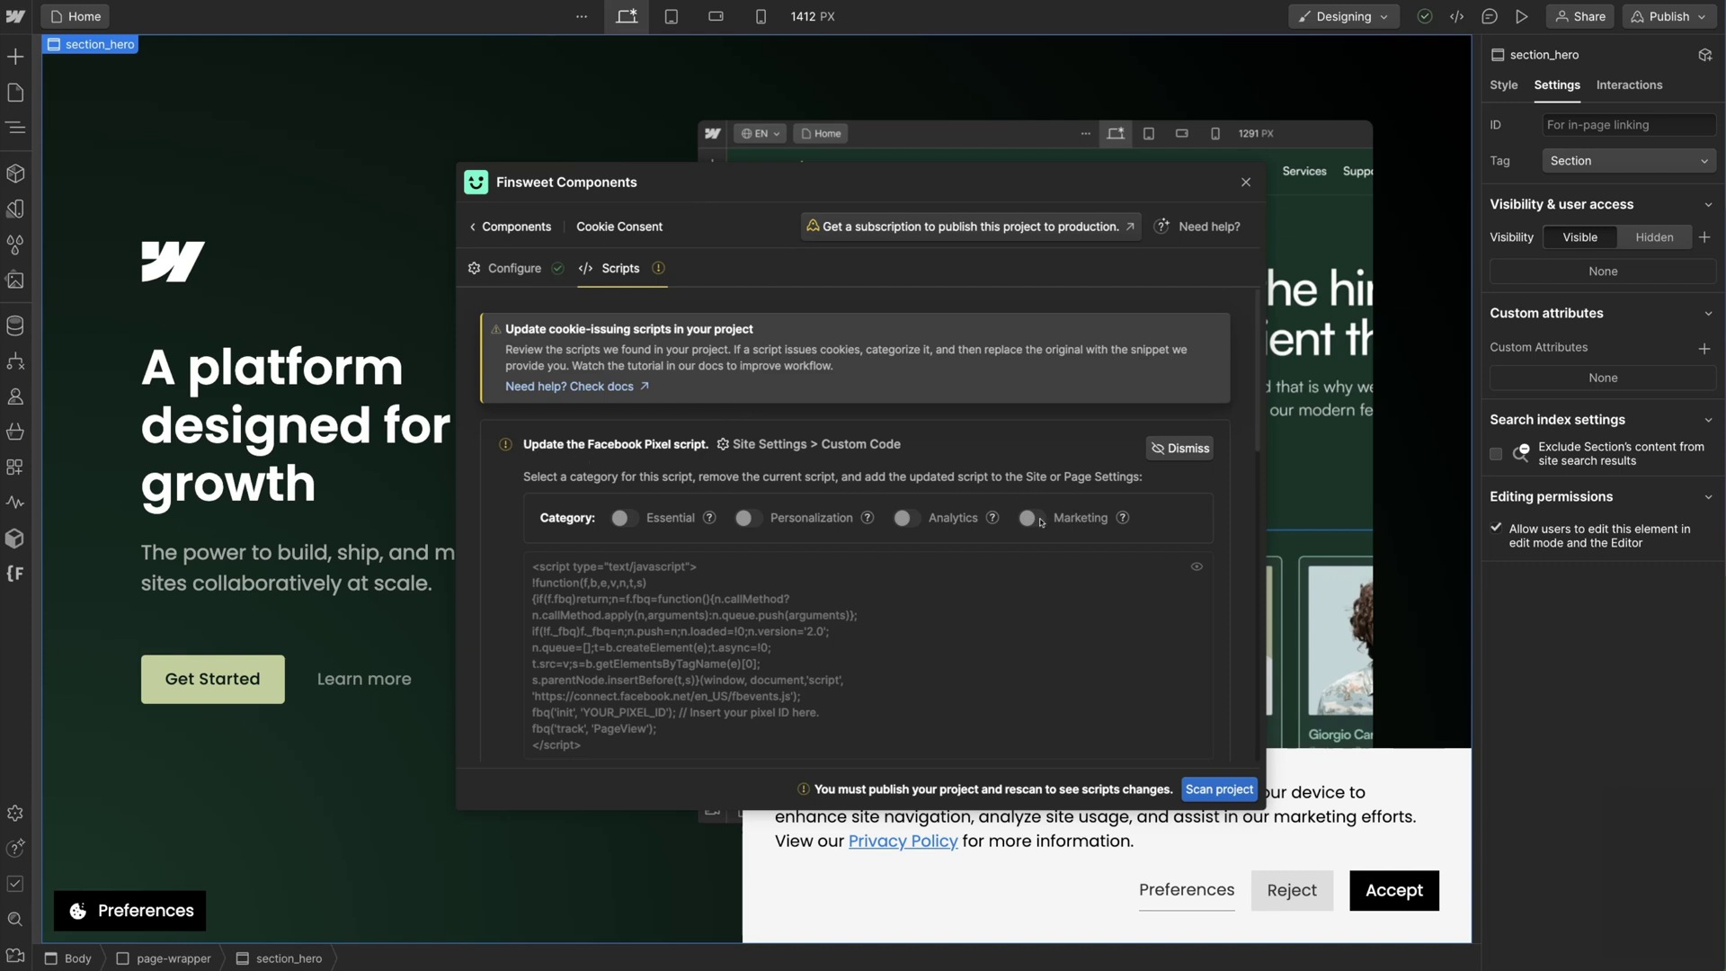
click(1030, 519)
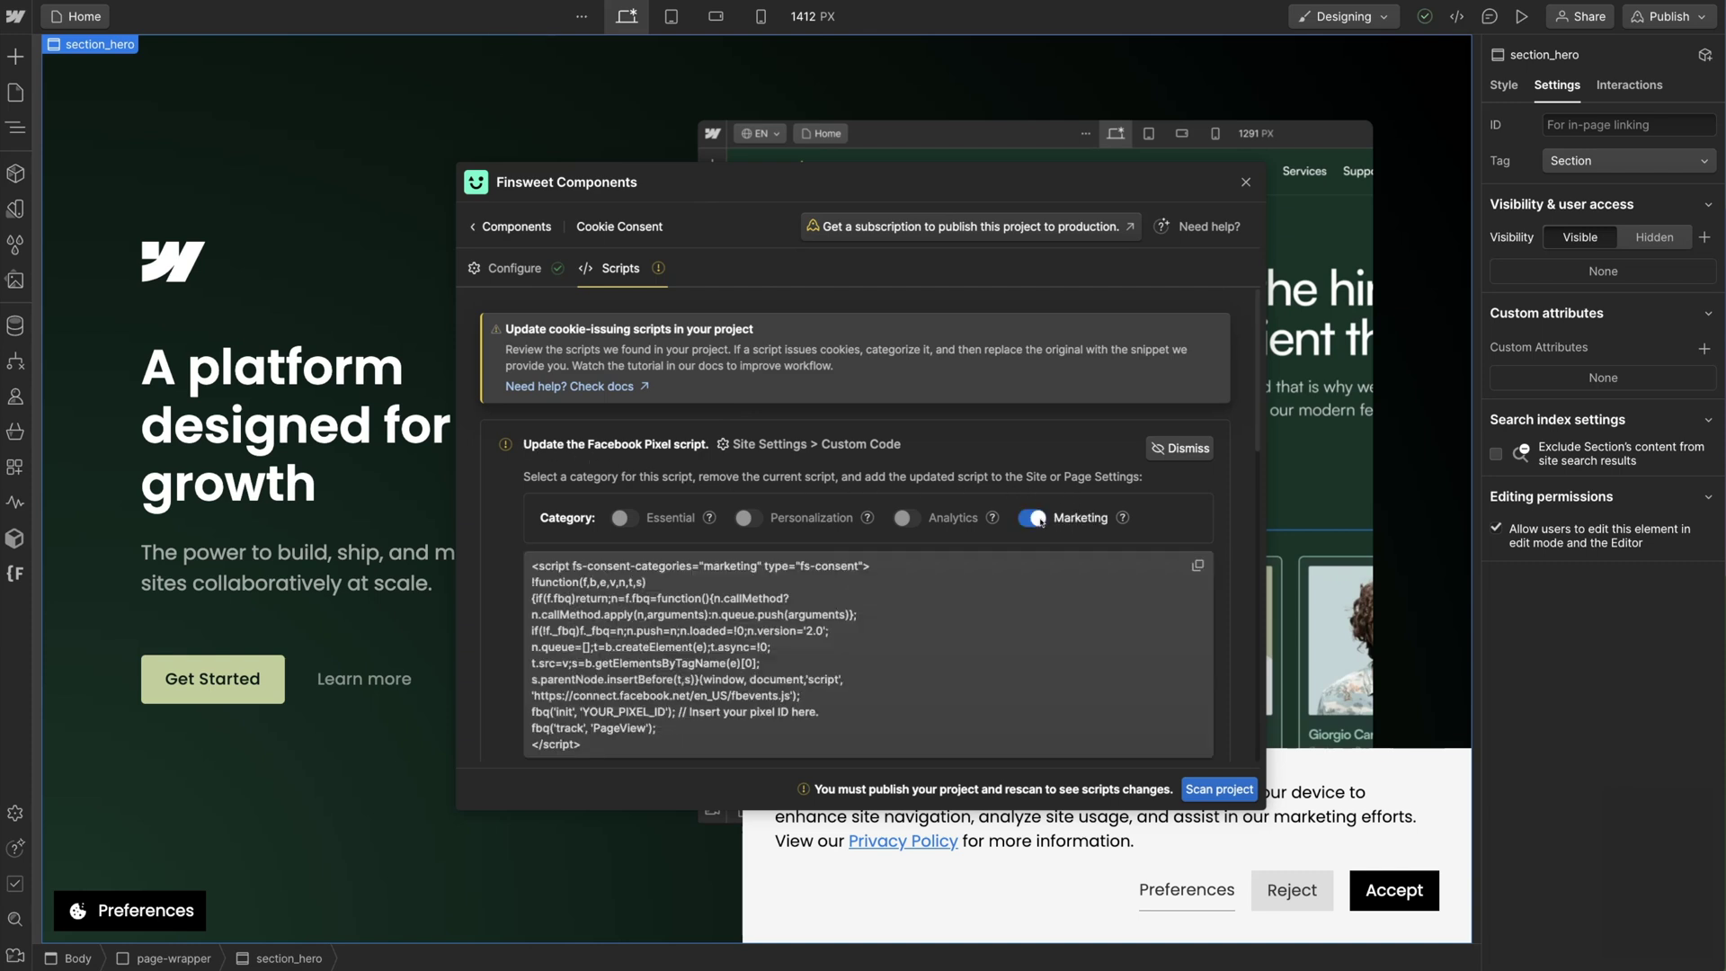
click(680, 615)
scroll(681, 616, down, 1)
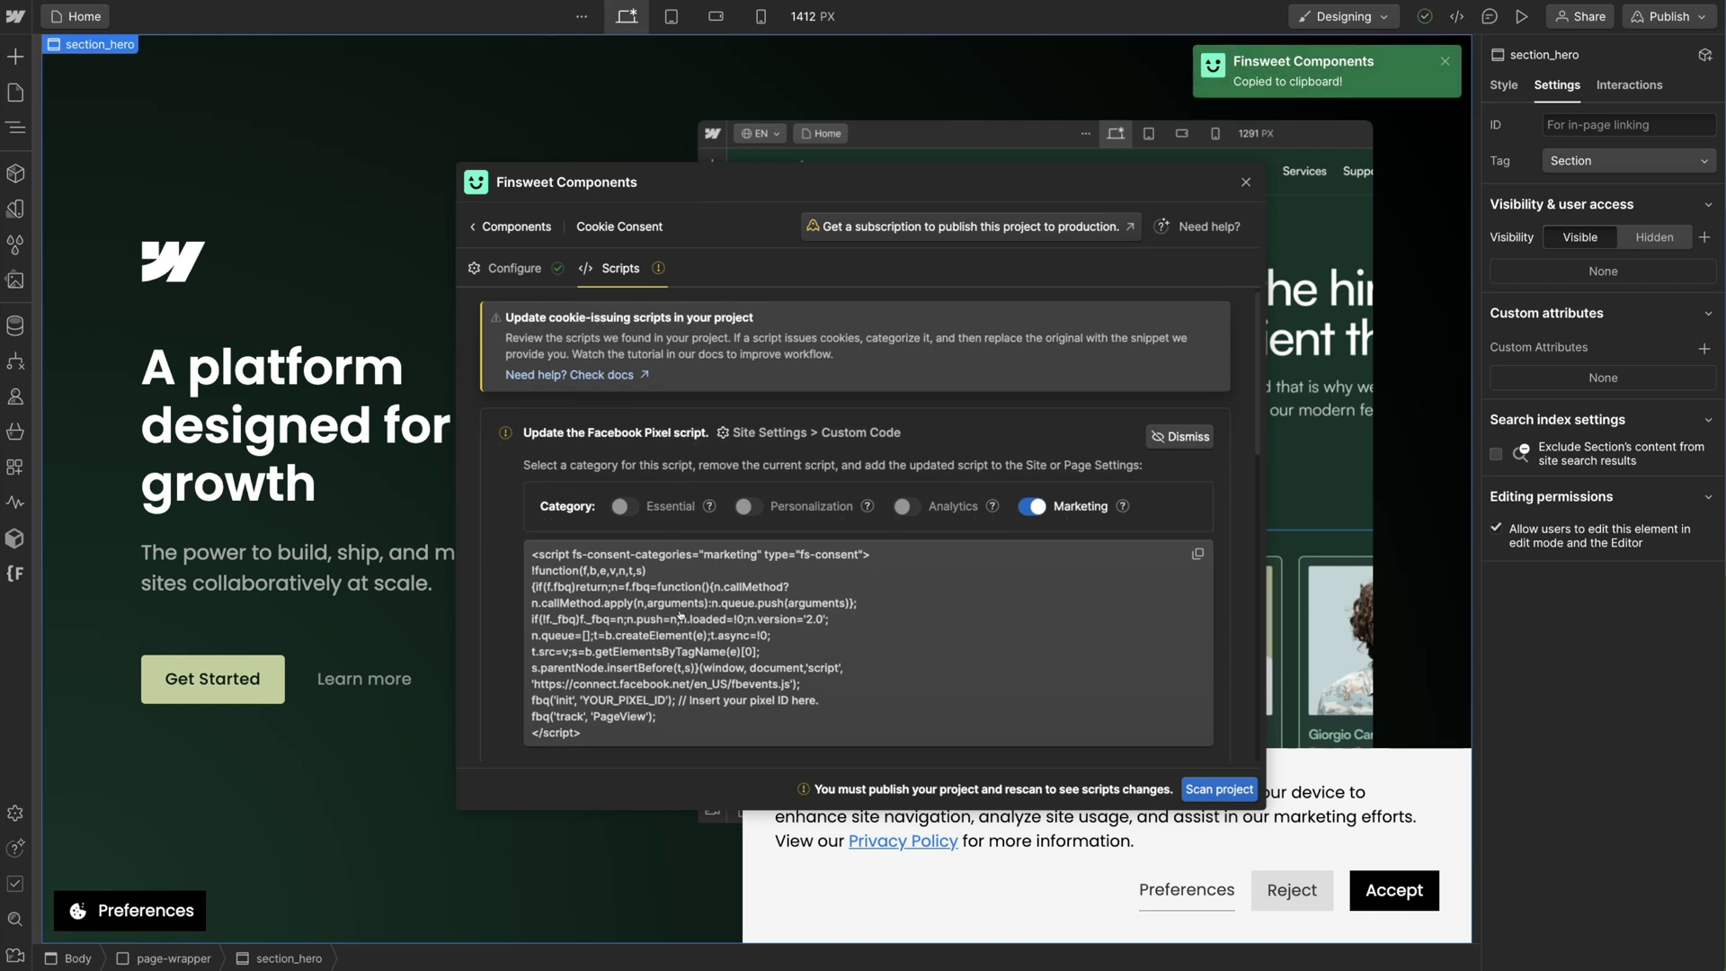
scroll(678, 629, down, 2)
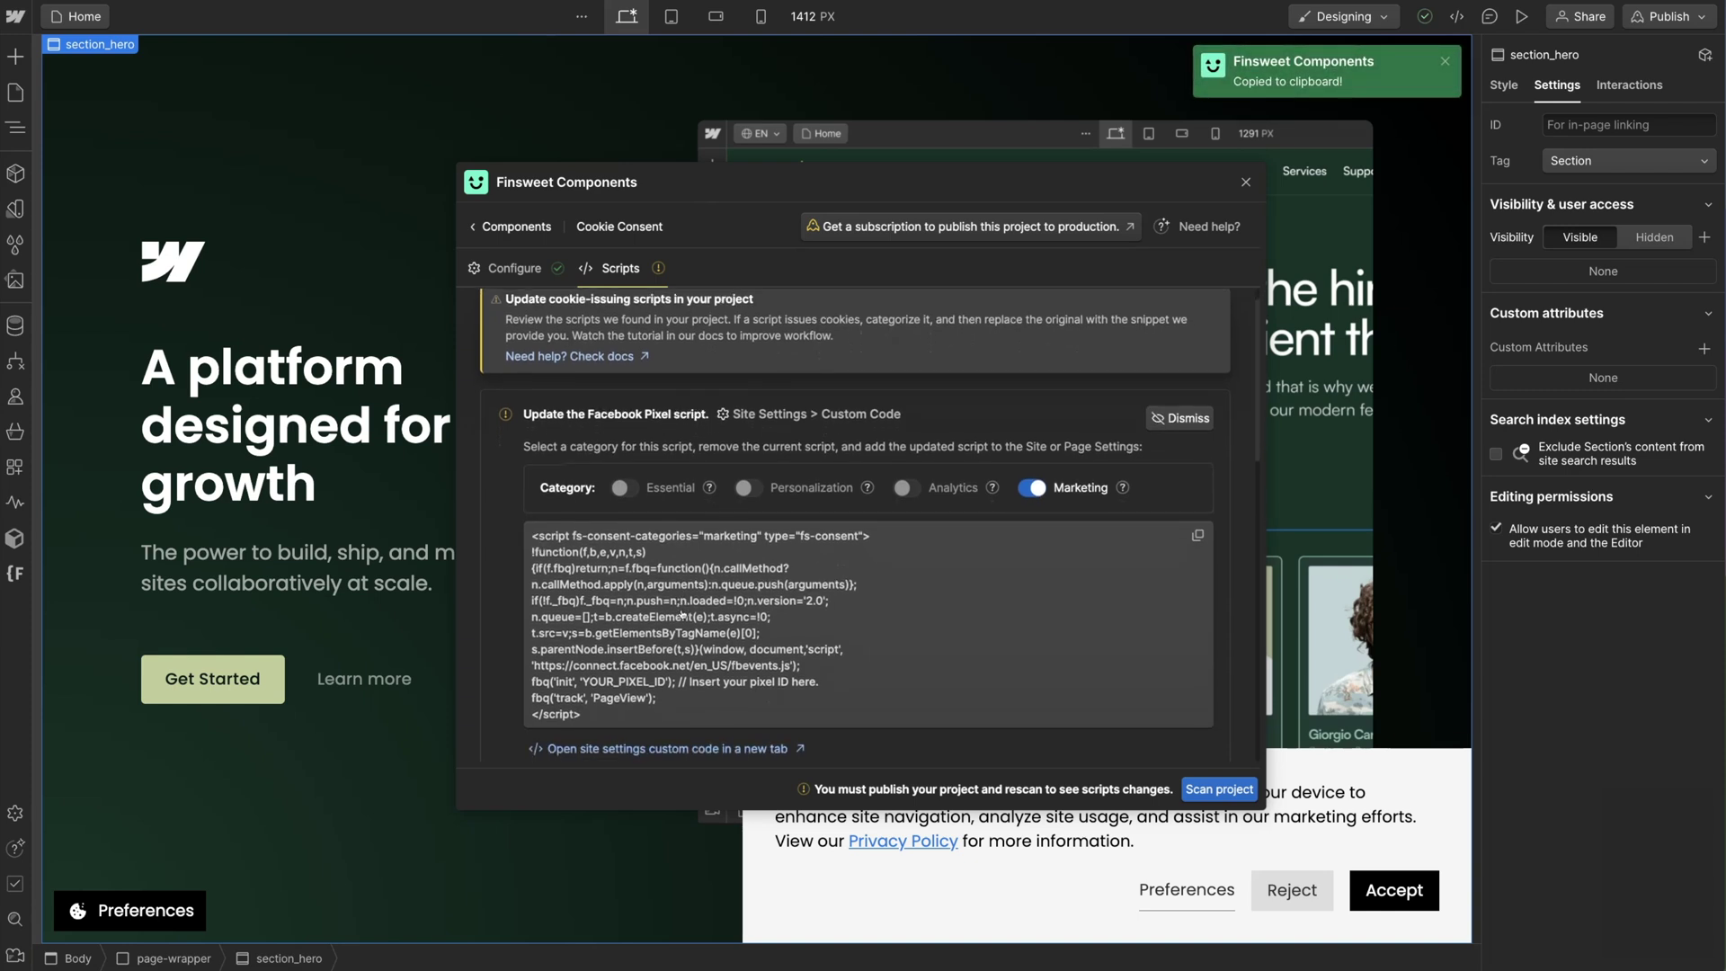
Replace the Facebook Pixel lines in the head code with the consent-managed snippet.
click(626, 746)
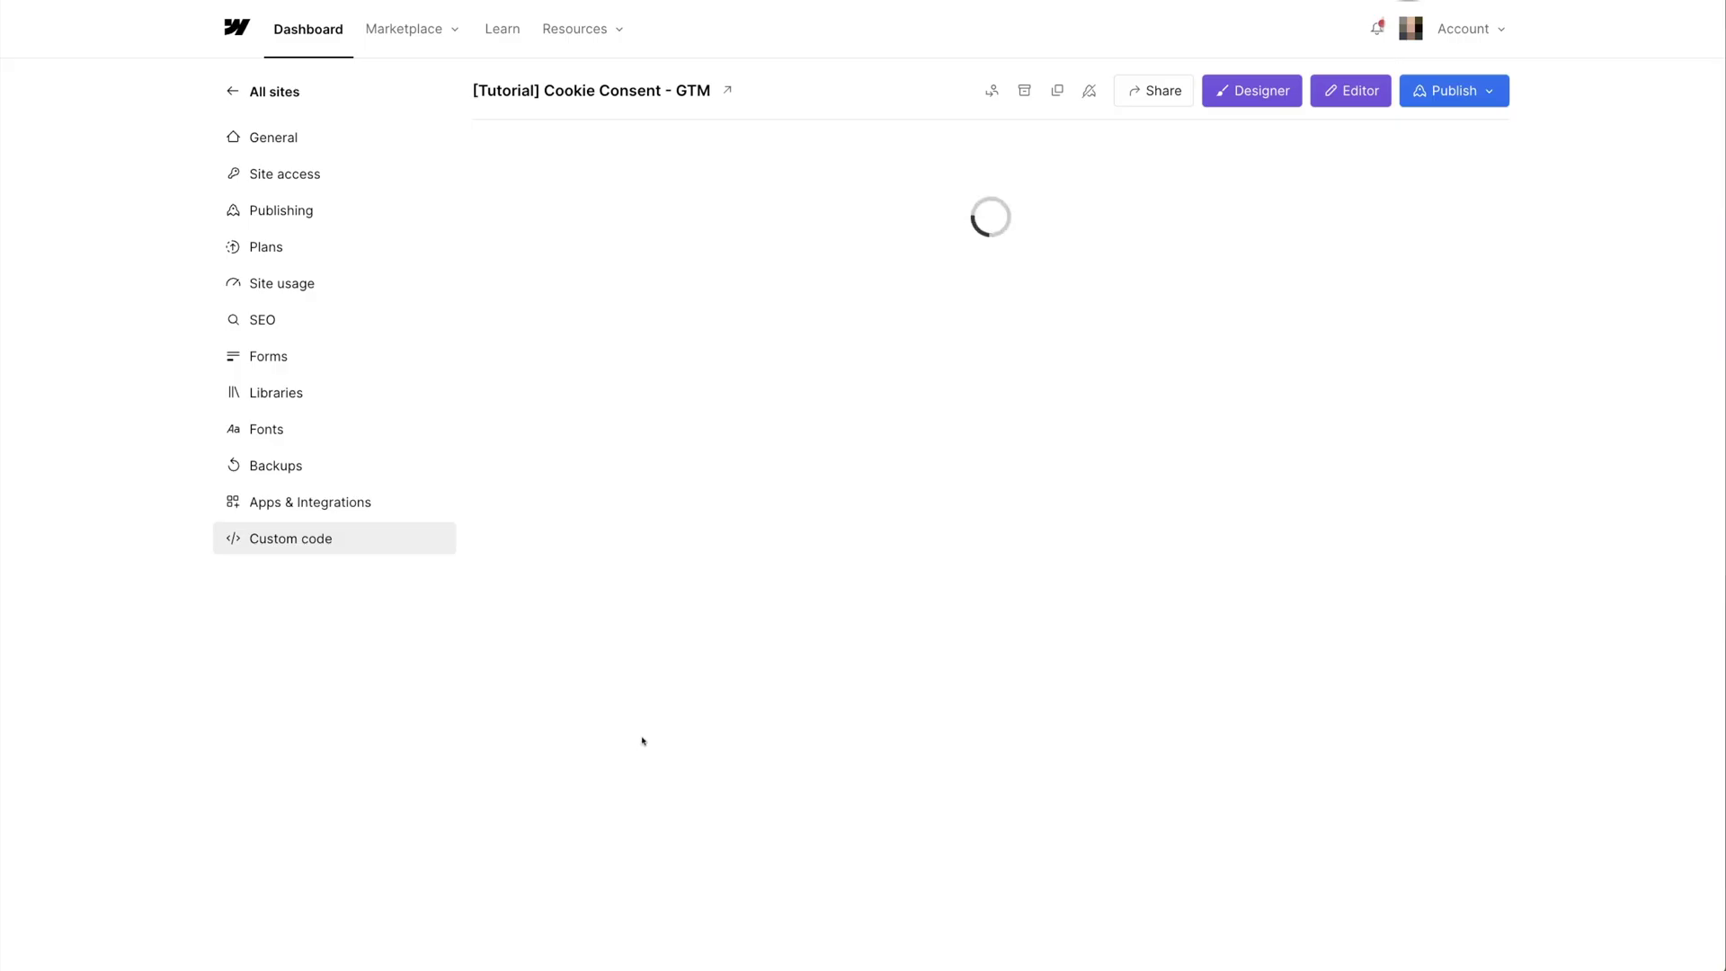
drag(595, 649, 493, 482)
key(ctrl+v)
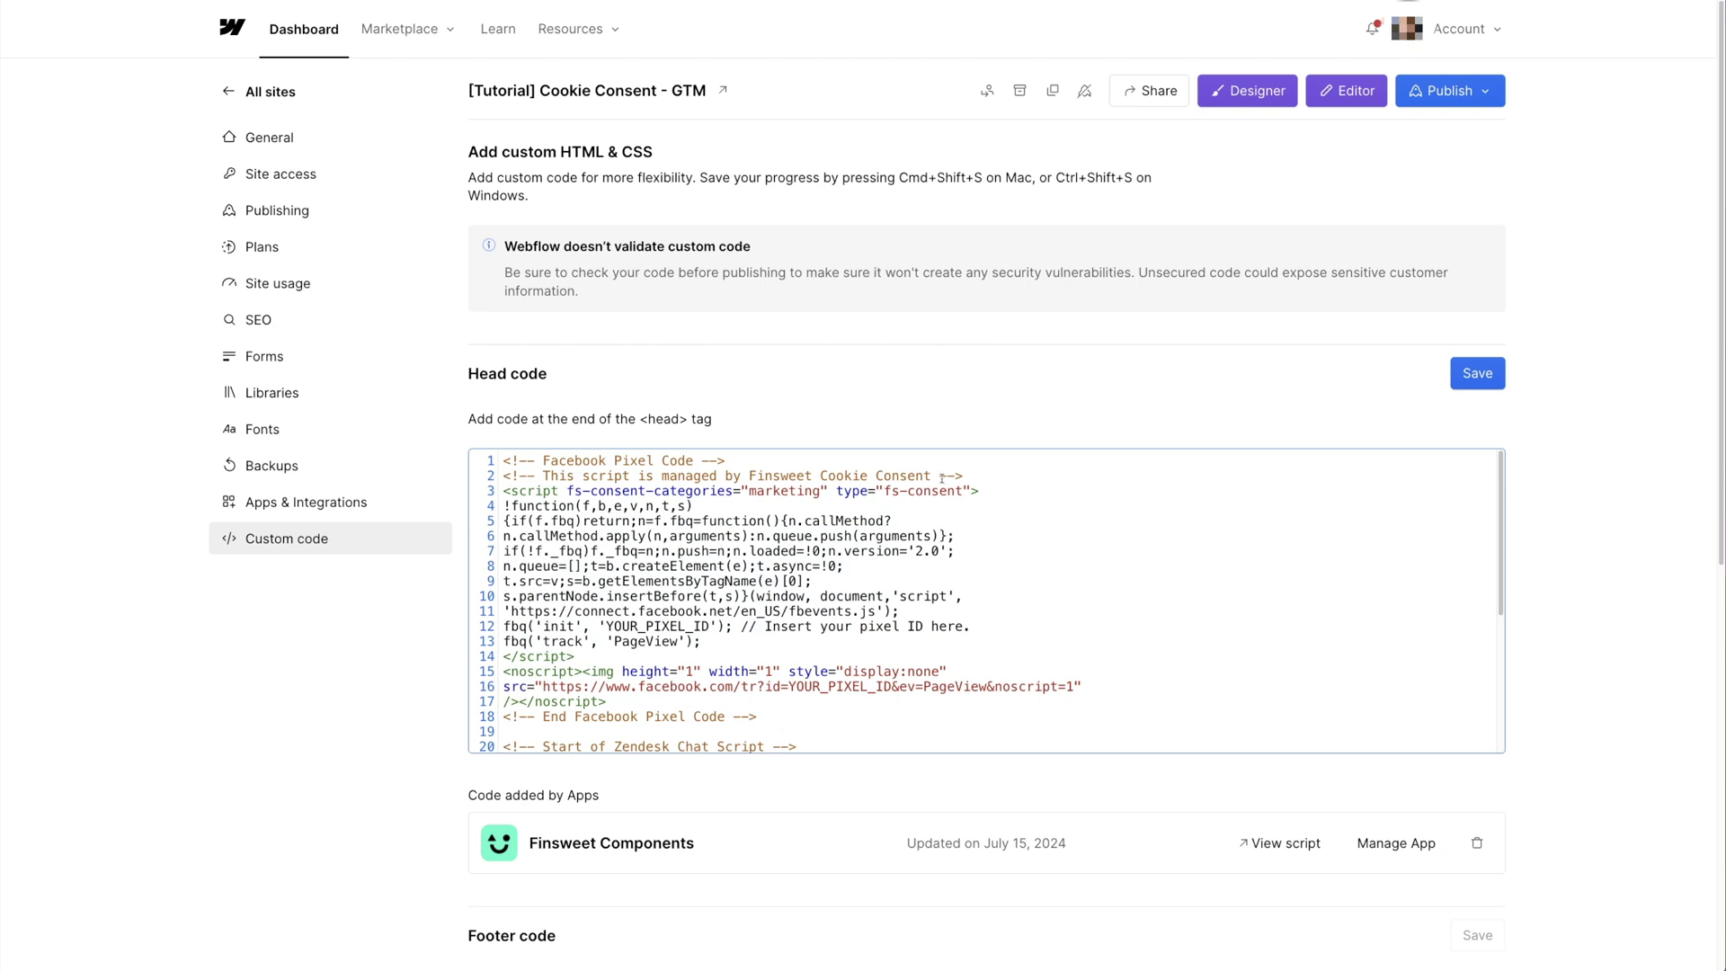
drag(975, 490, 569, 490)
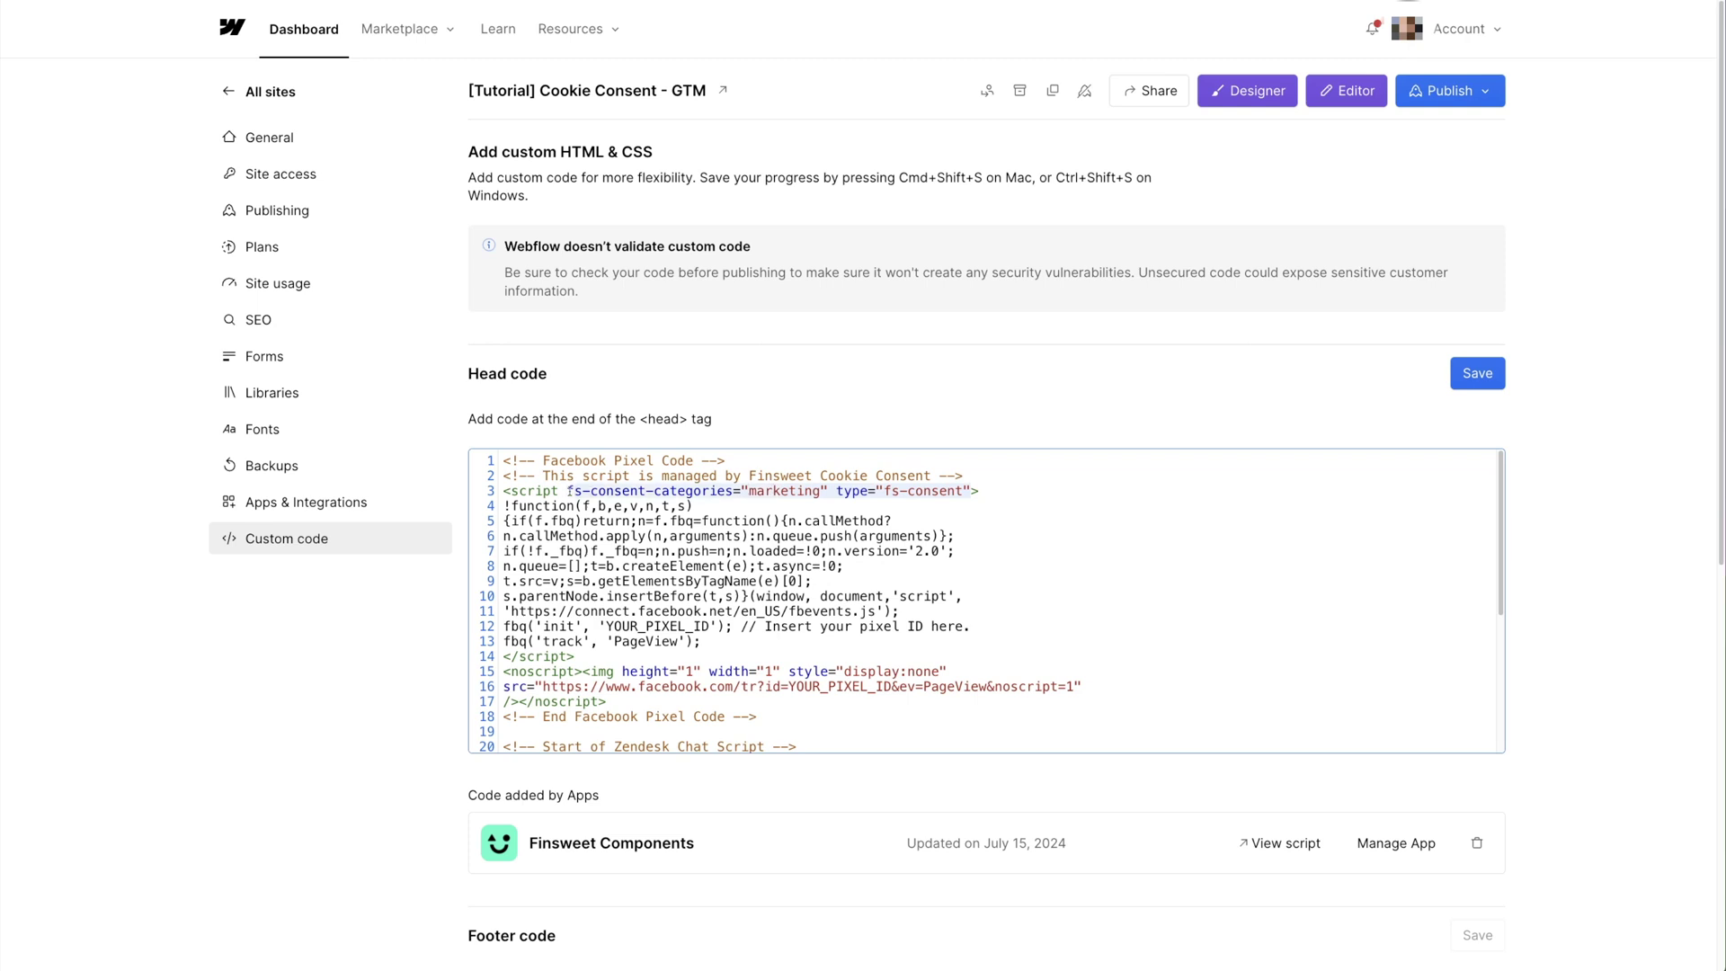
click(822, 491)
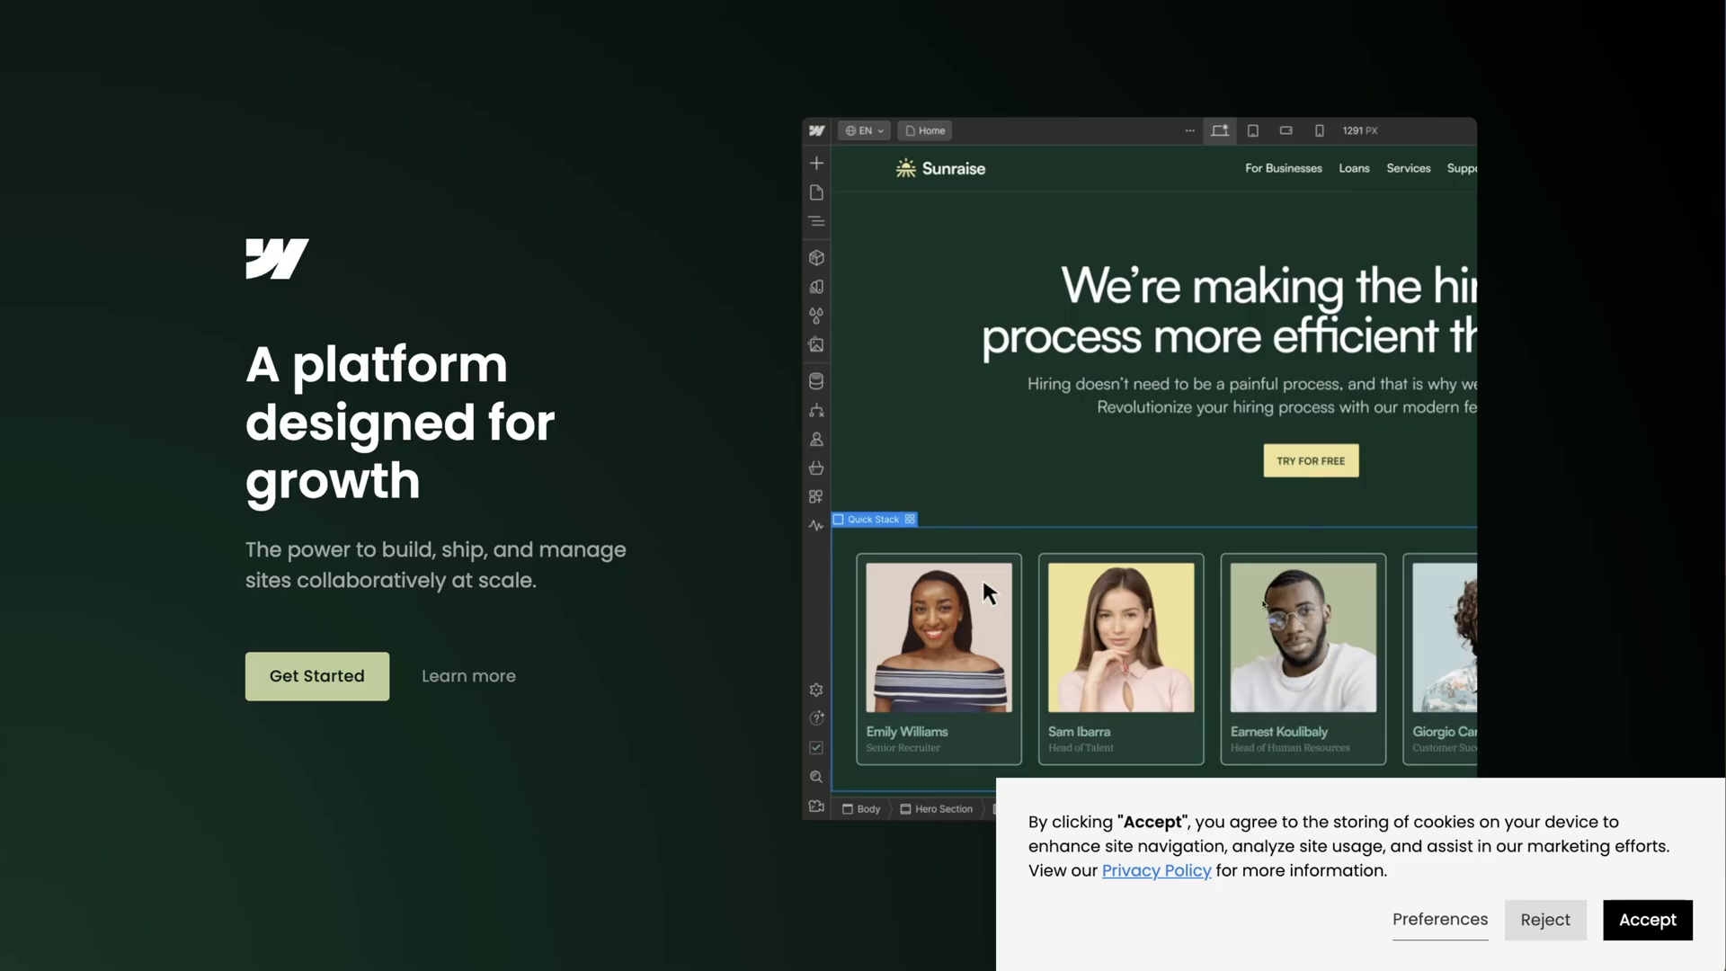
Allow the Marketing category in the consent preferences and save them.
click(1439, 919)
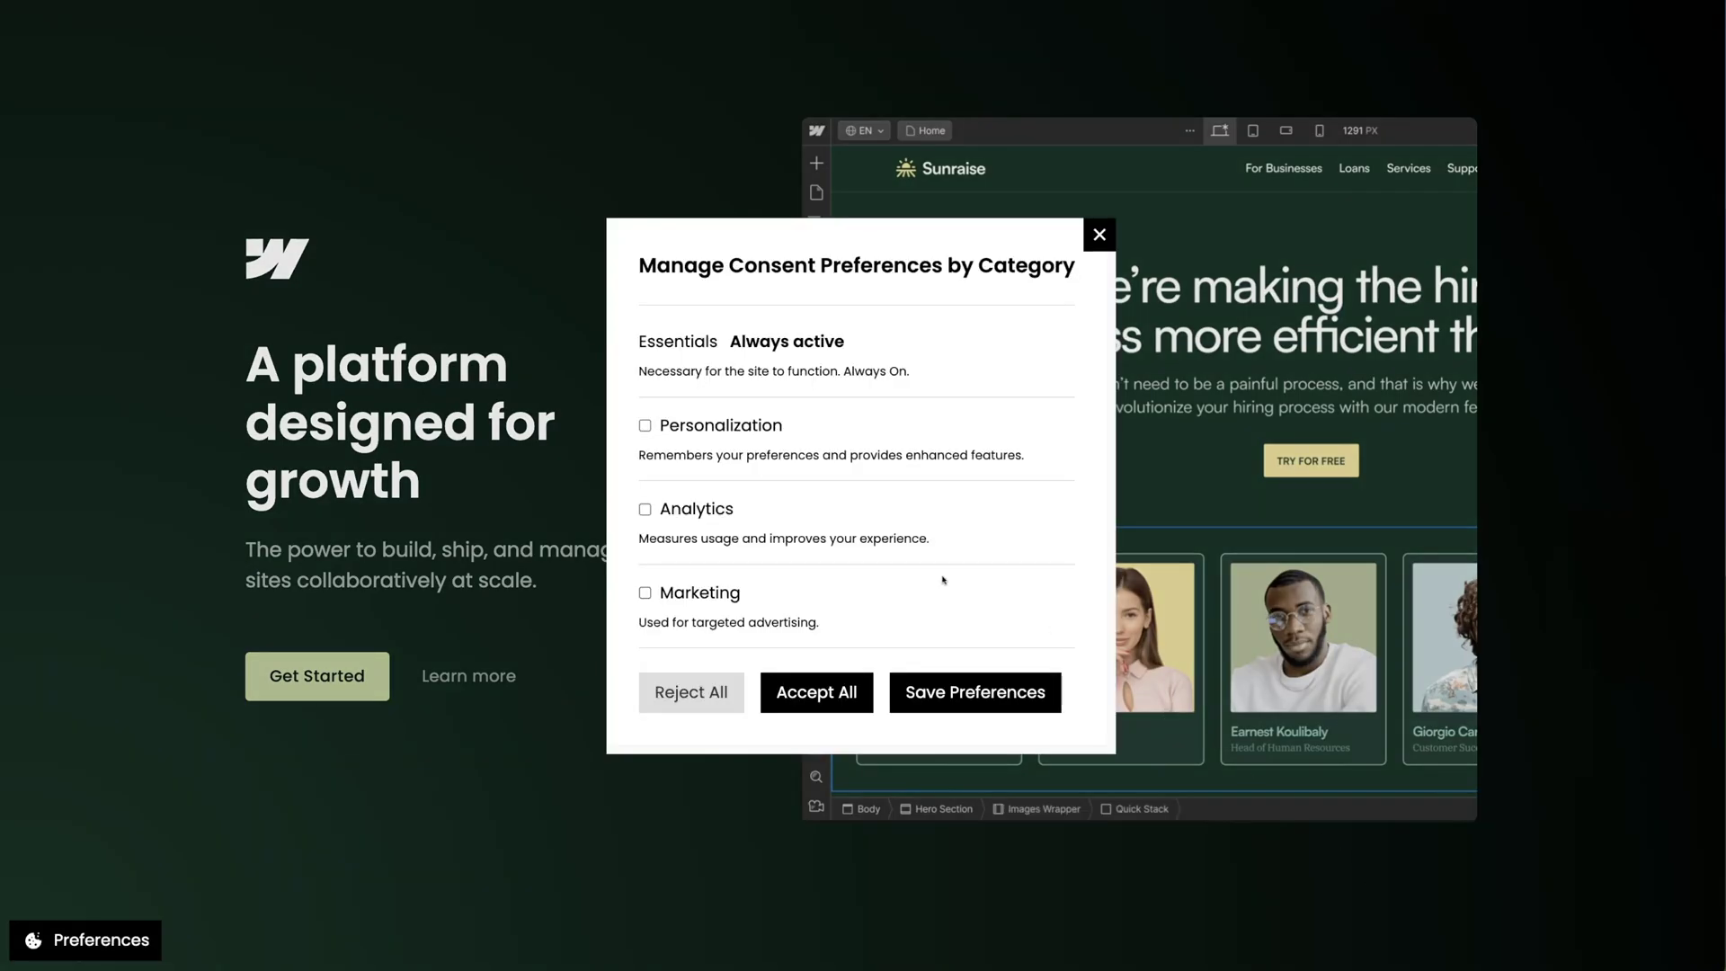
click(646, 594)
click(970, 693)
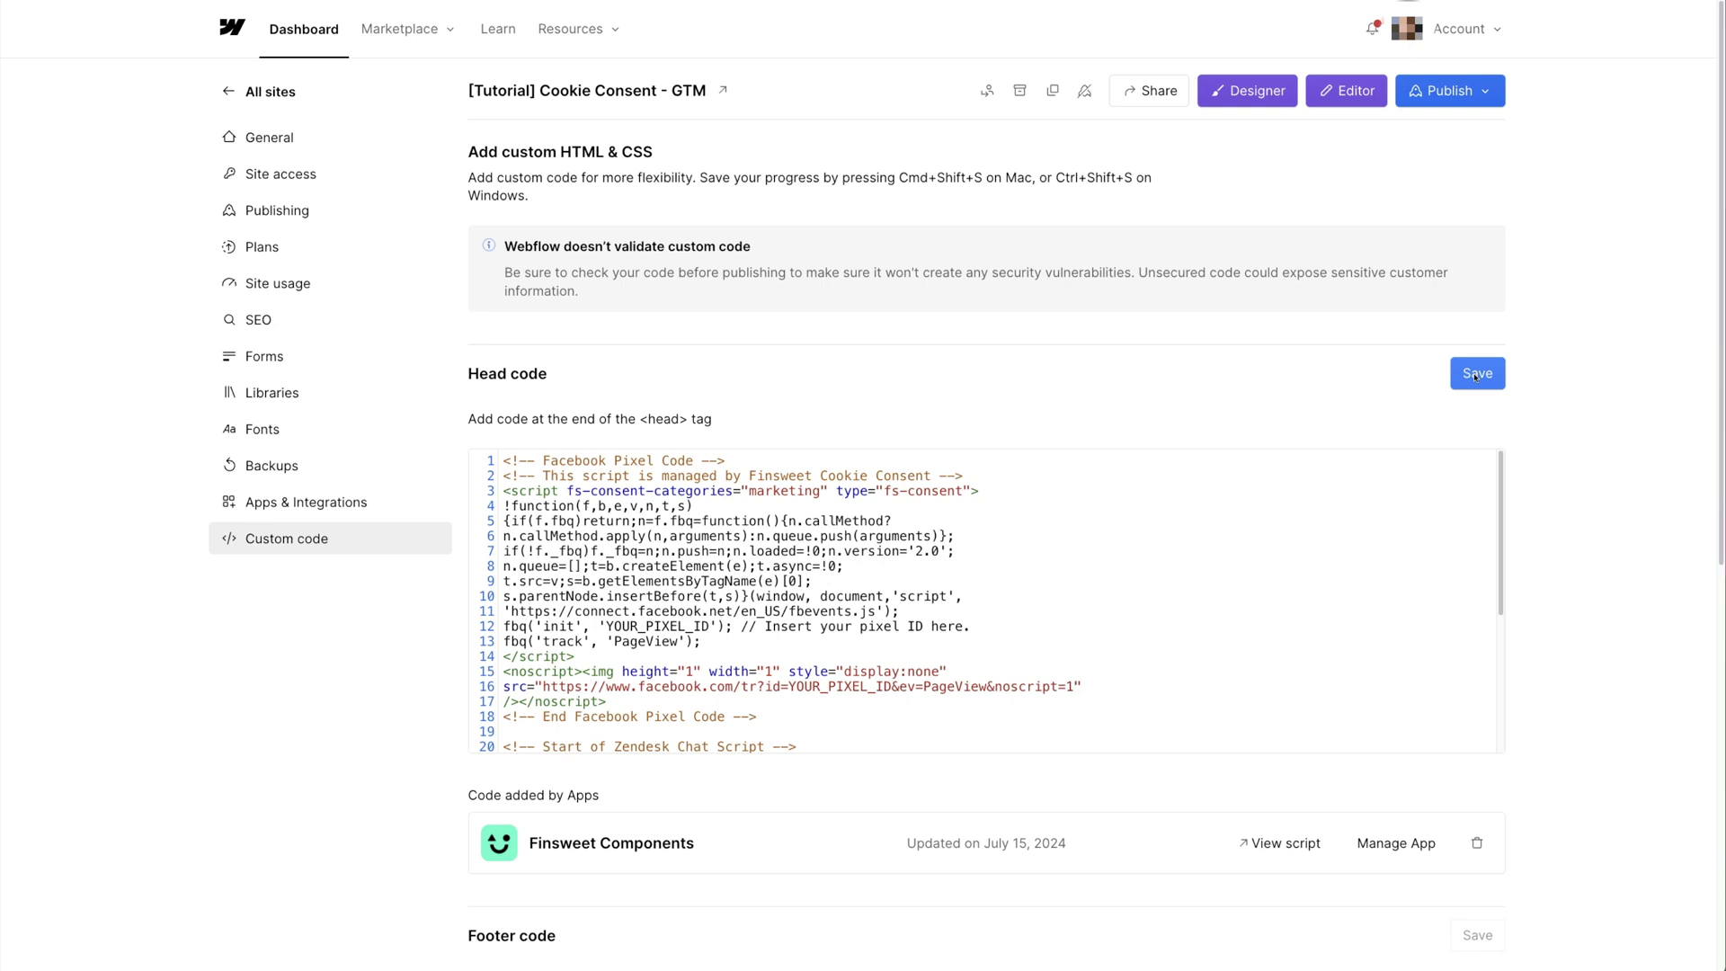
Save the head code and publish the site to the staging domain.
click(1476, 374)
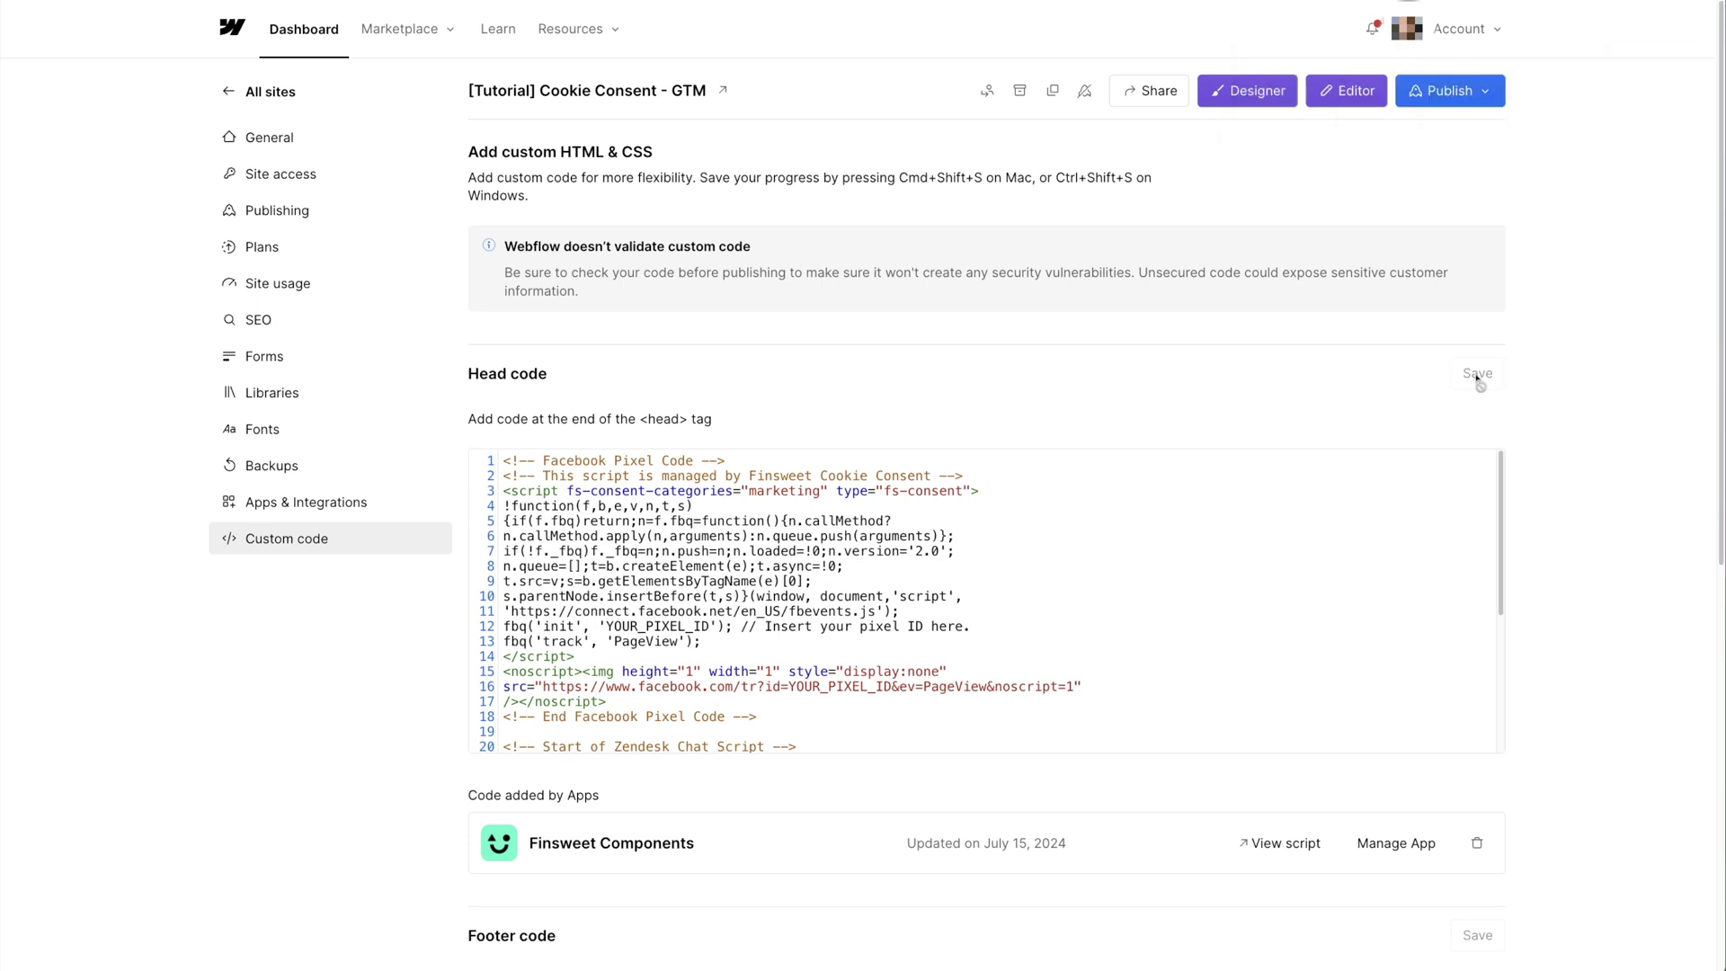
click(1448, 90)
click(1411, 360)
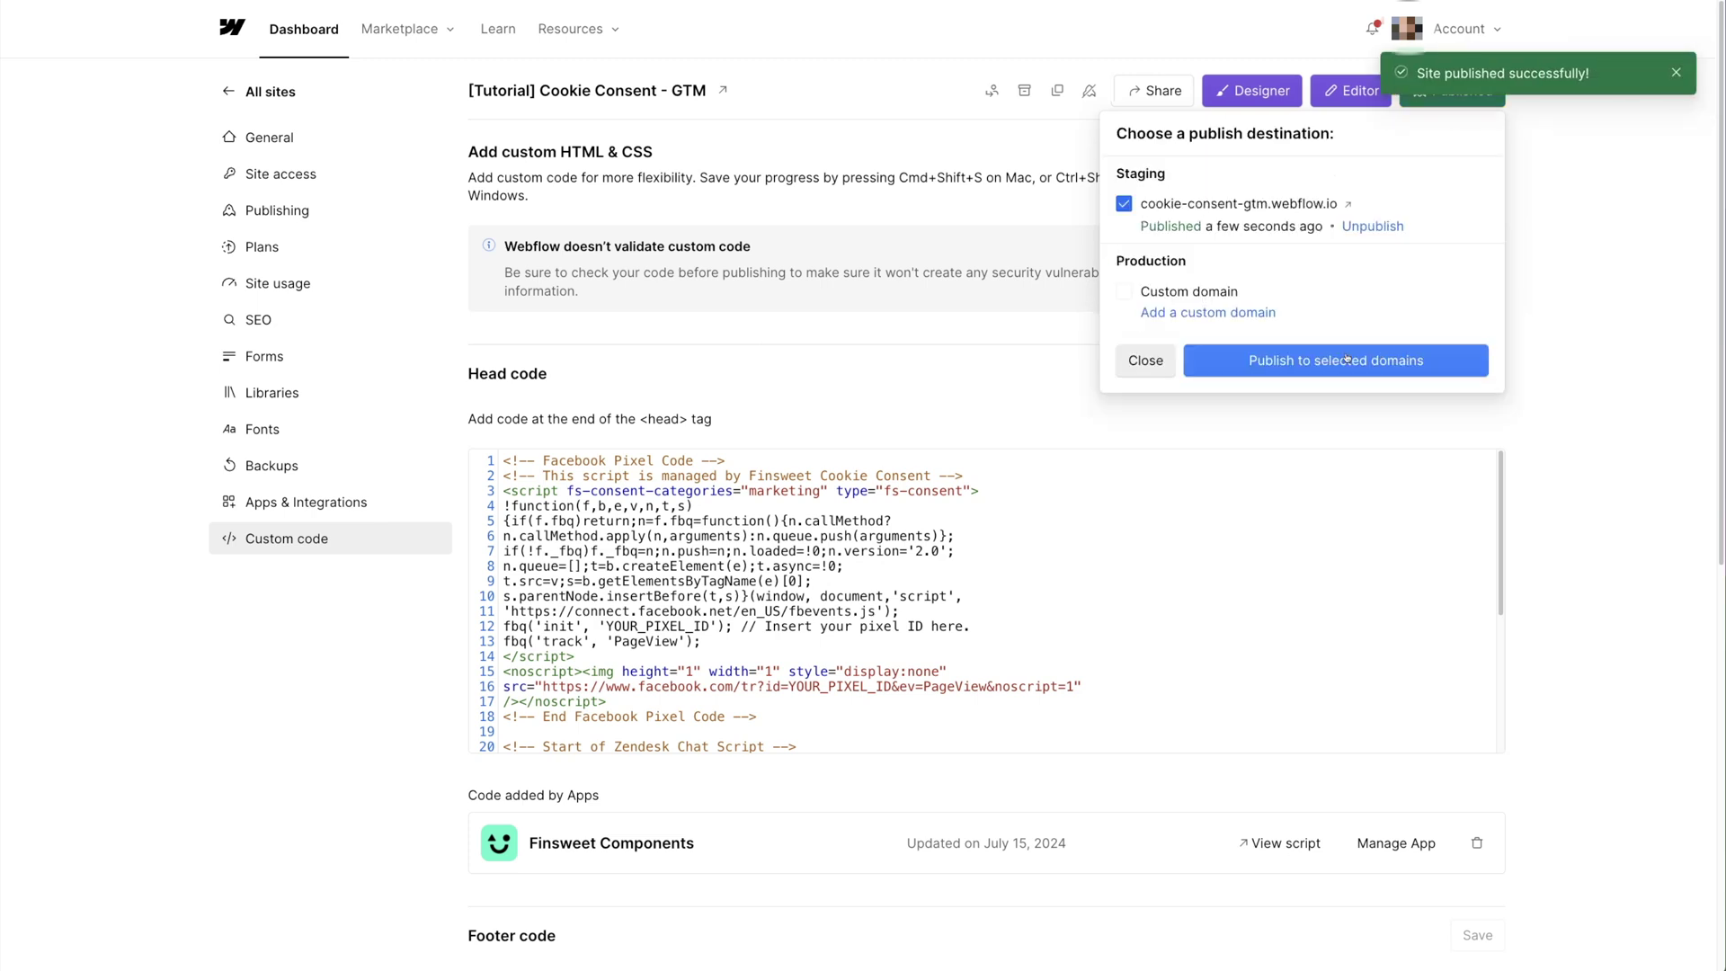
click(1145, 360)
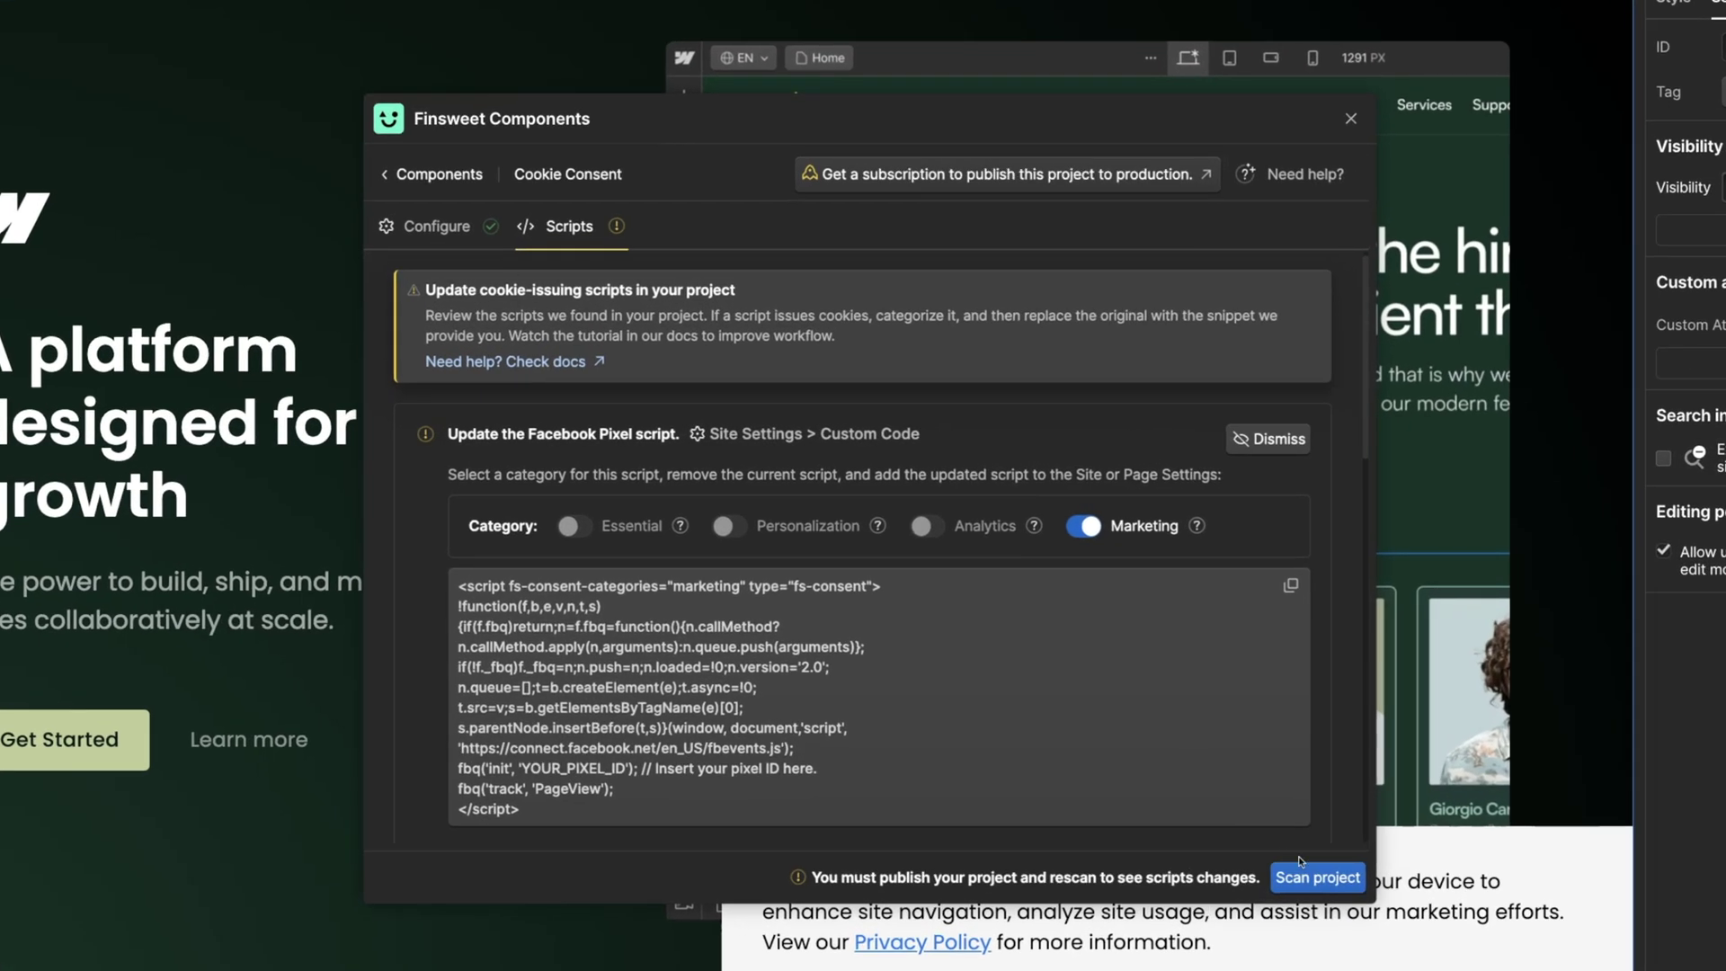
Rescan the project and tag the Uncategorized Zendesk chat script as Personalization.
click(1299, 868)
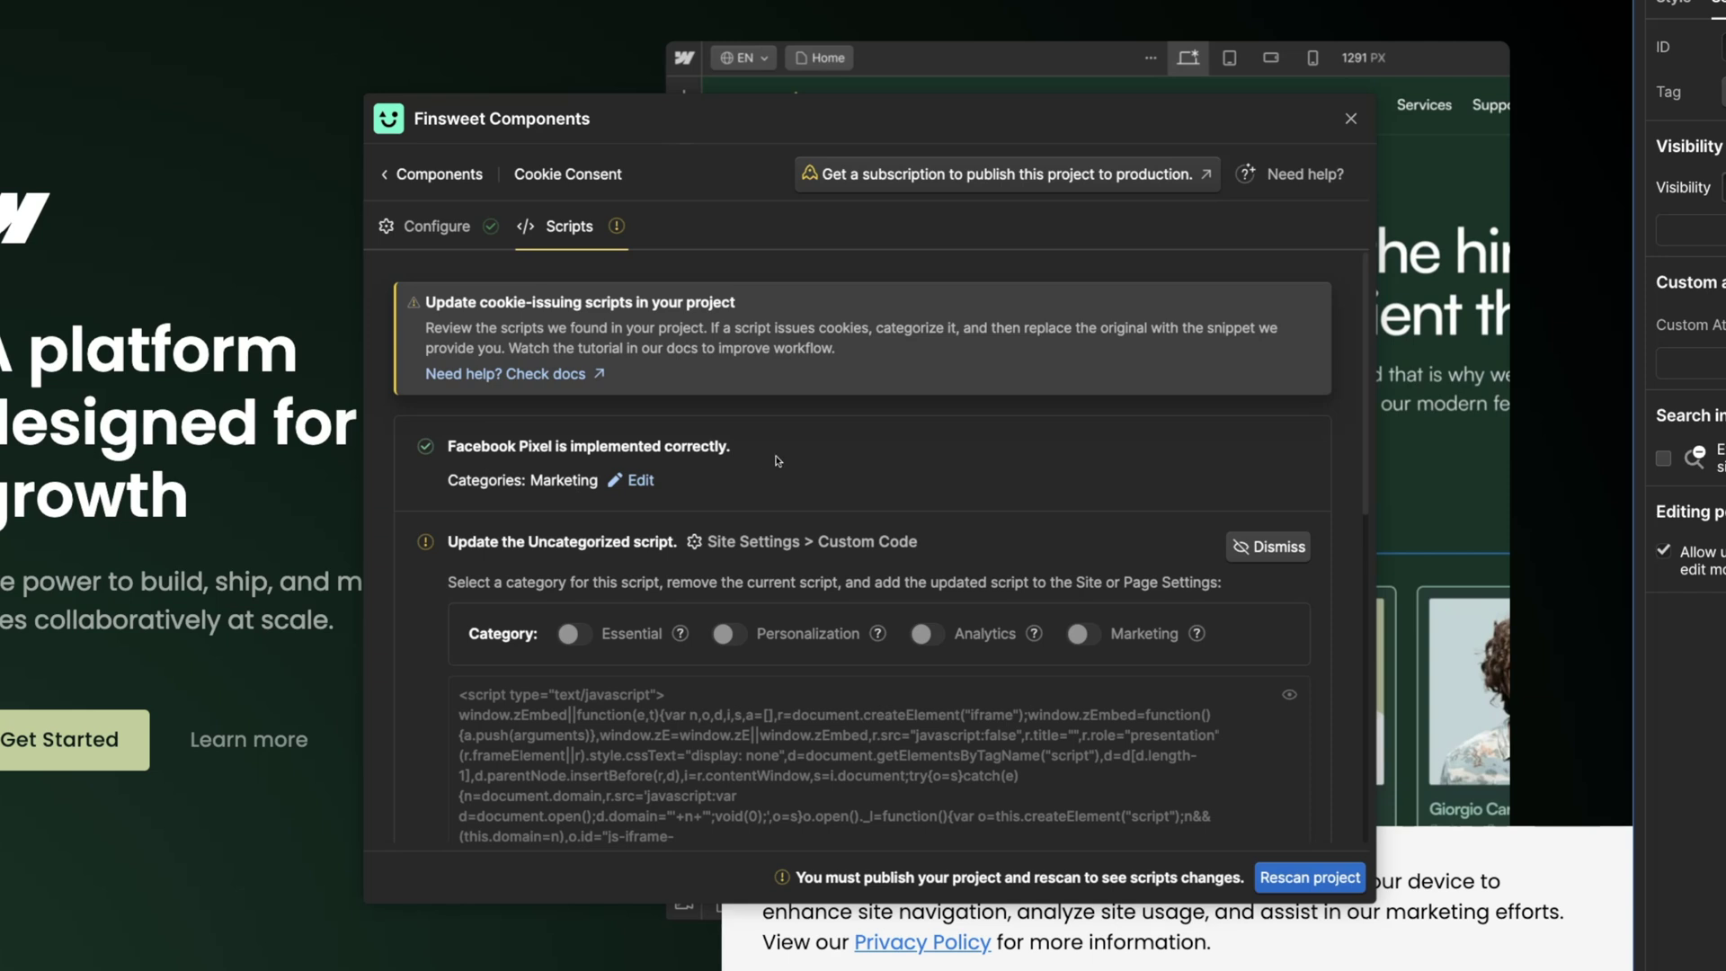
scroll(975, 569, down, 2)
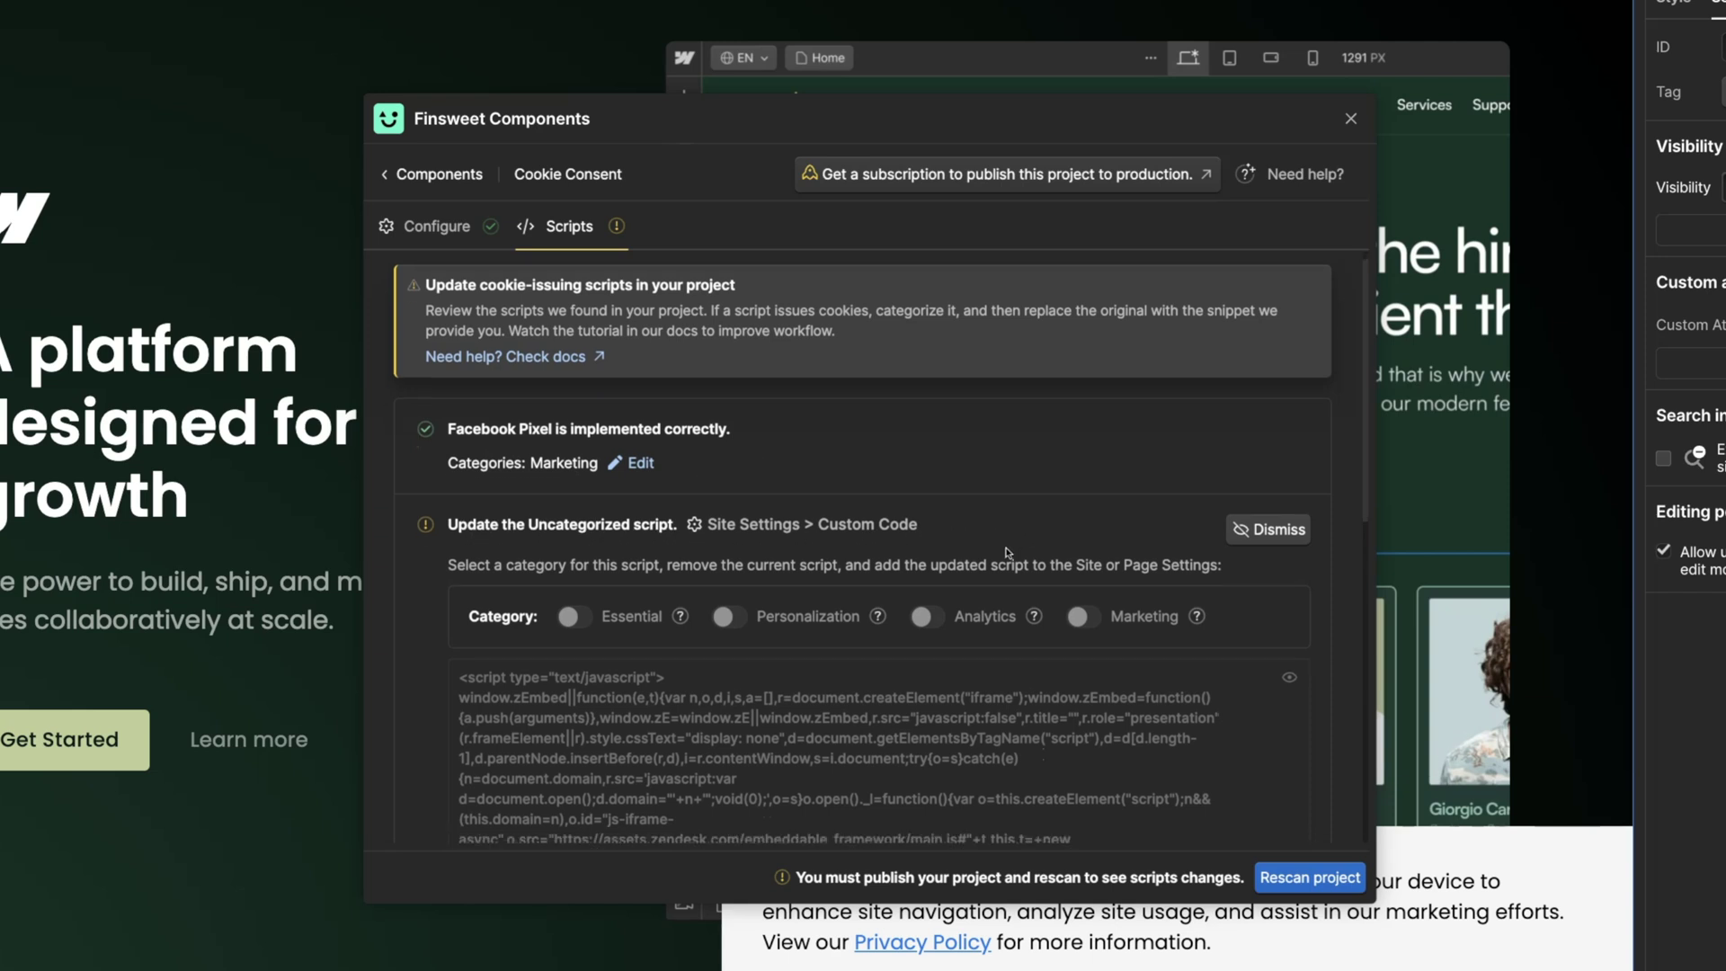
scroll(975, 568, down, 2)
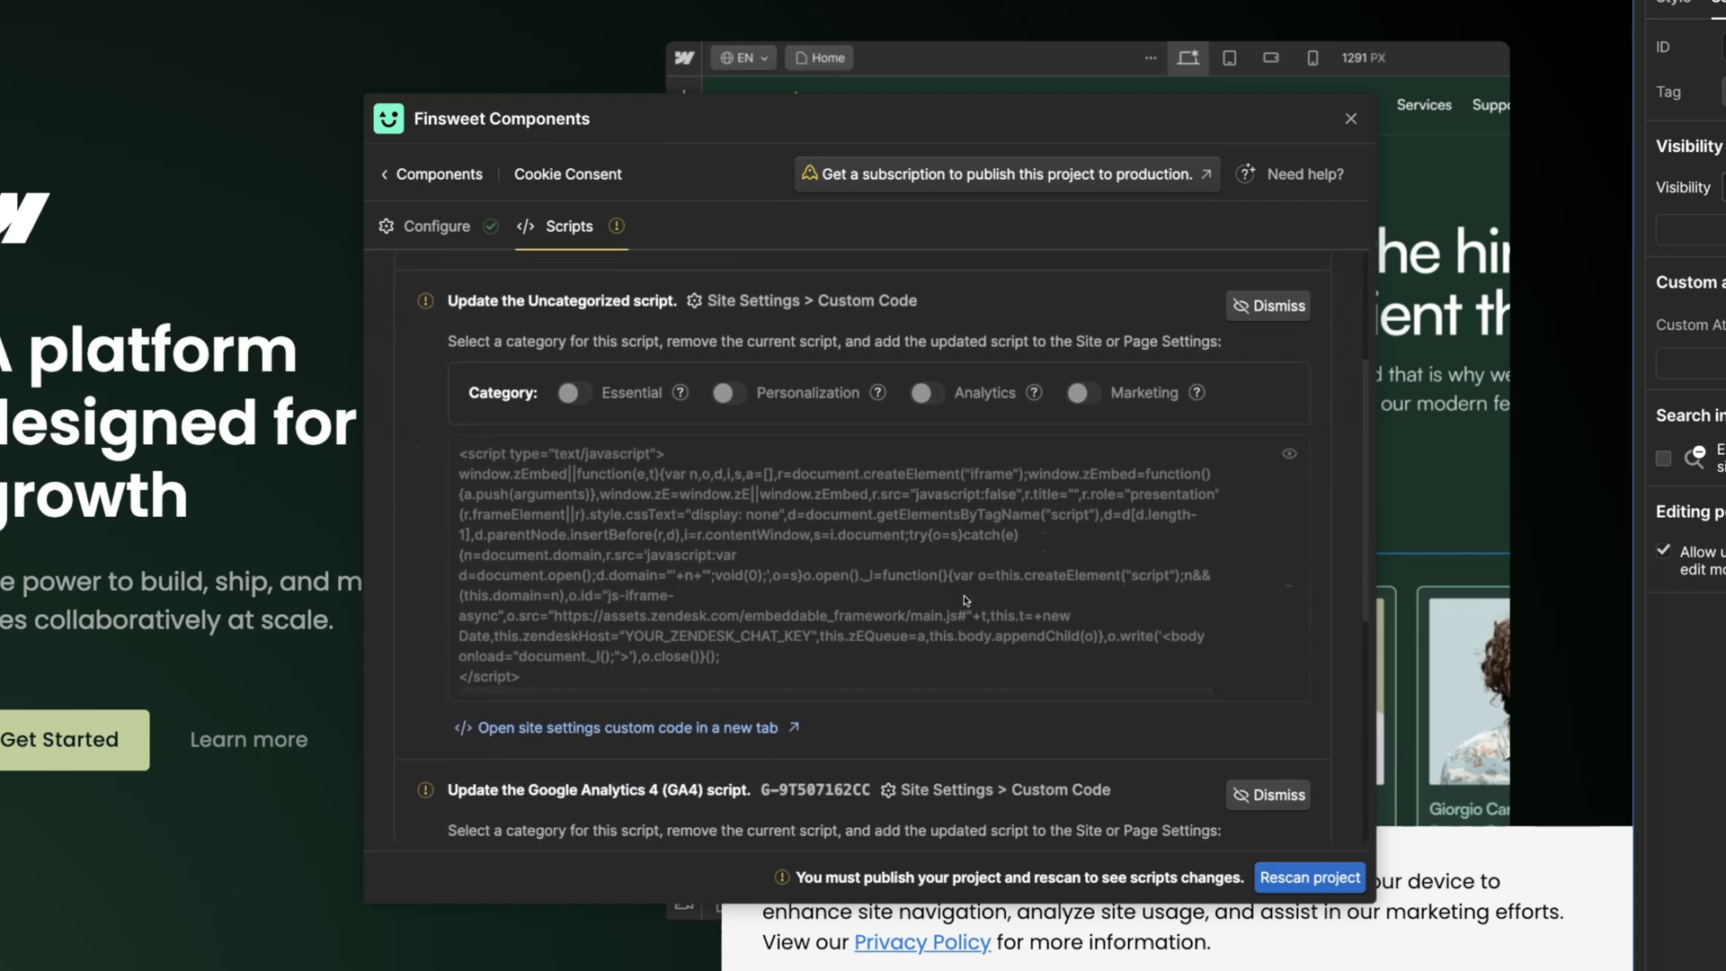
click(730, 393)
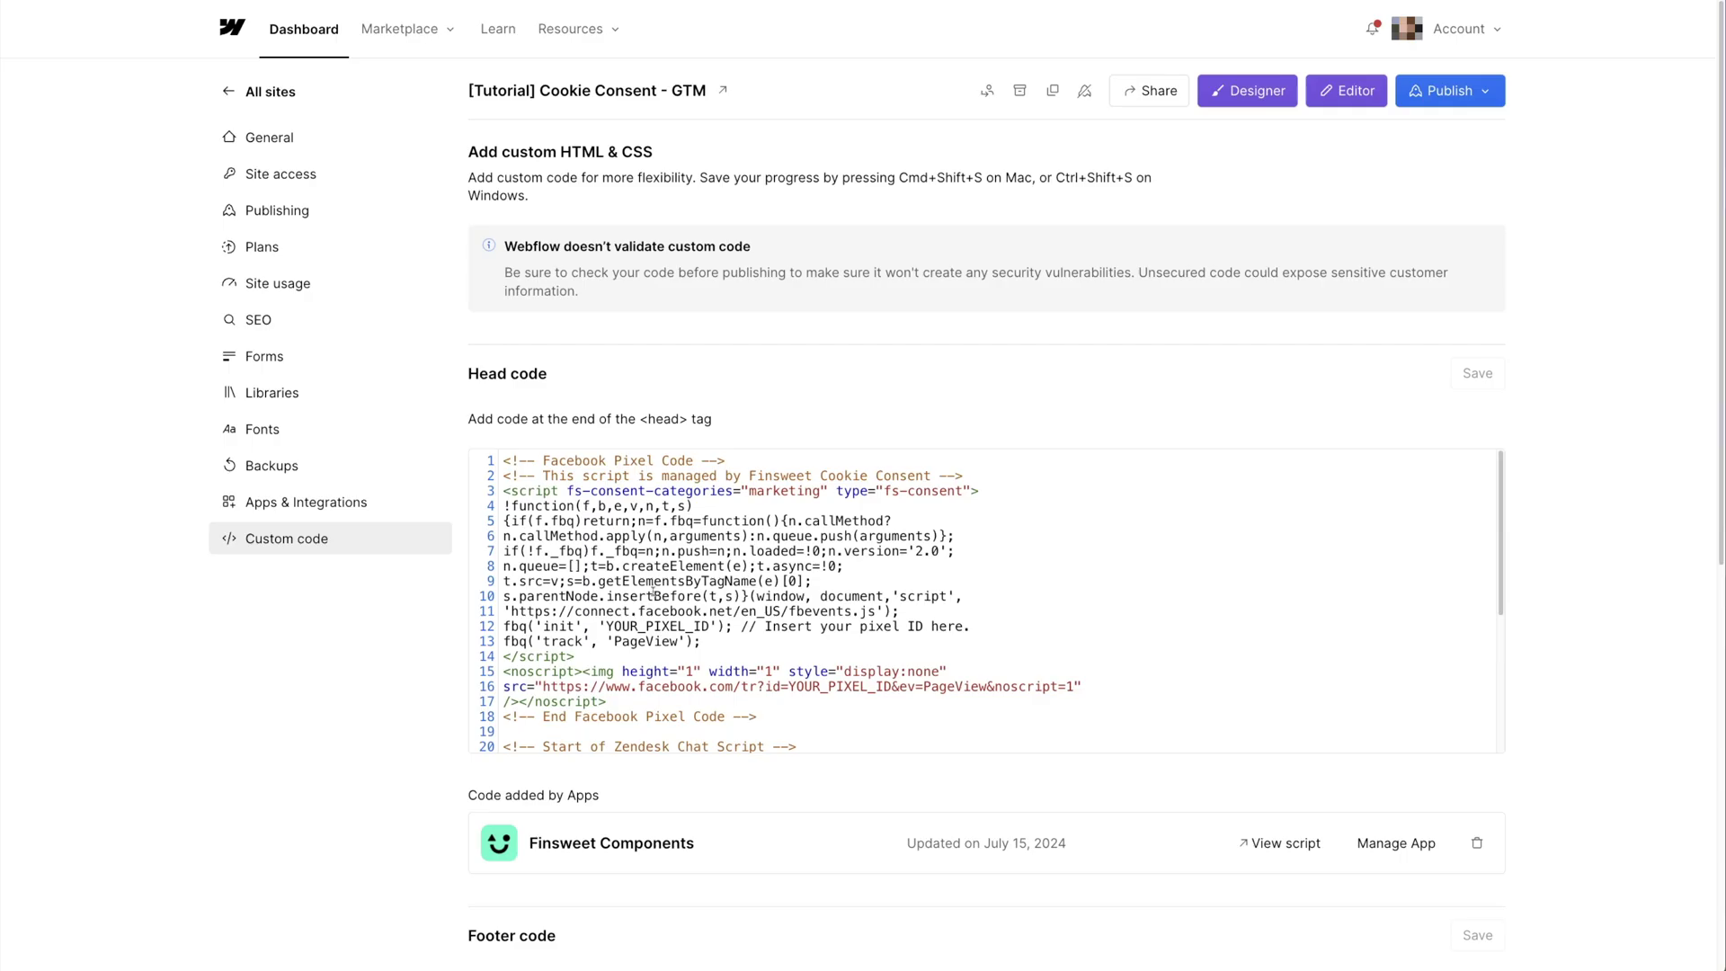
Replace the original Zendesk head script with the Personalization-tagged version and save.
scroll(654, 589, down, 3)
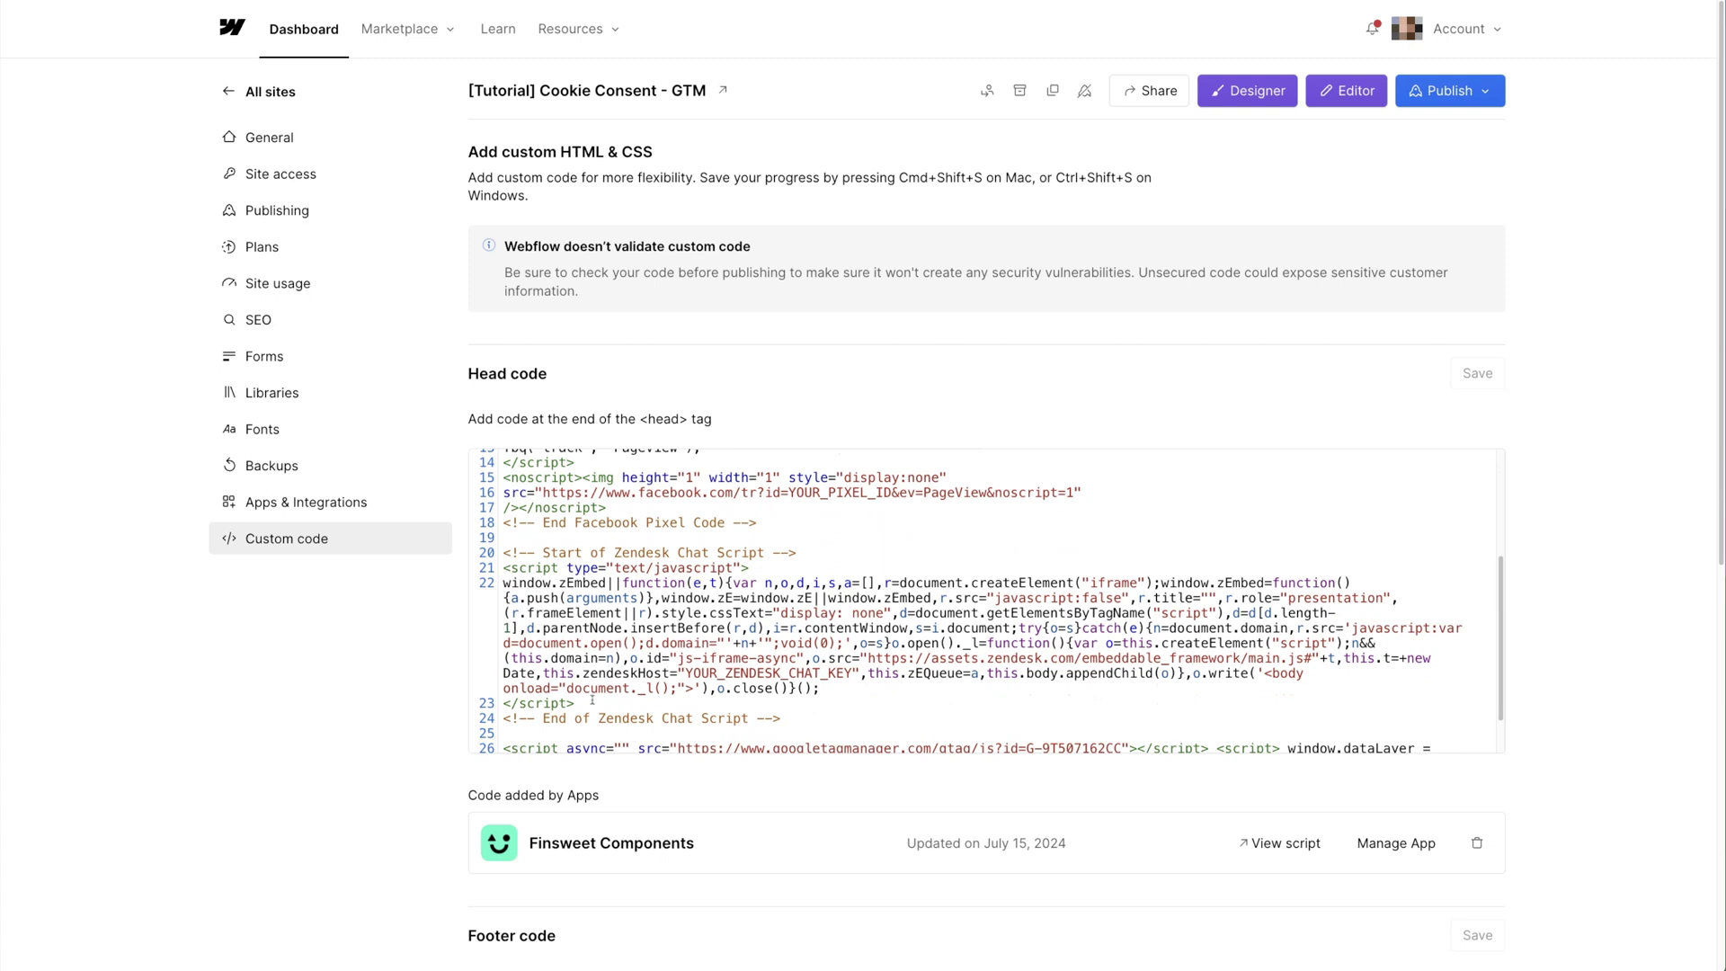
drag(592, 700, 505, 568)
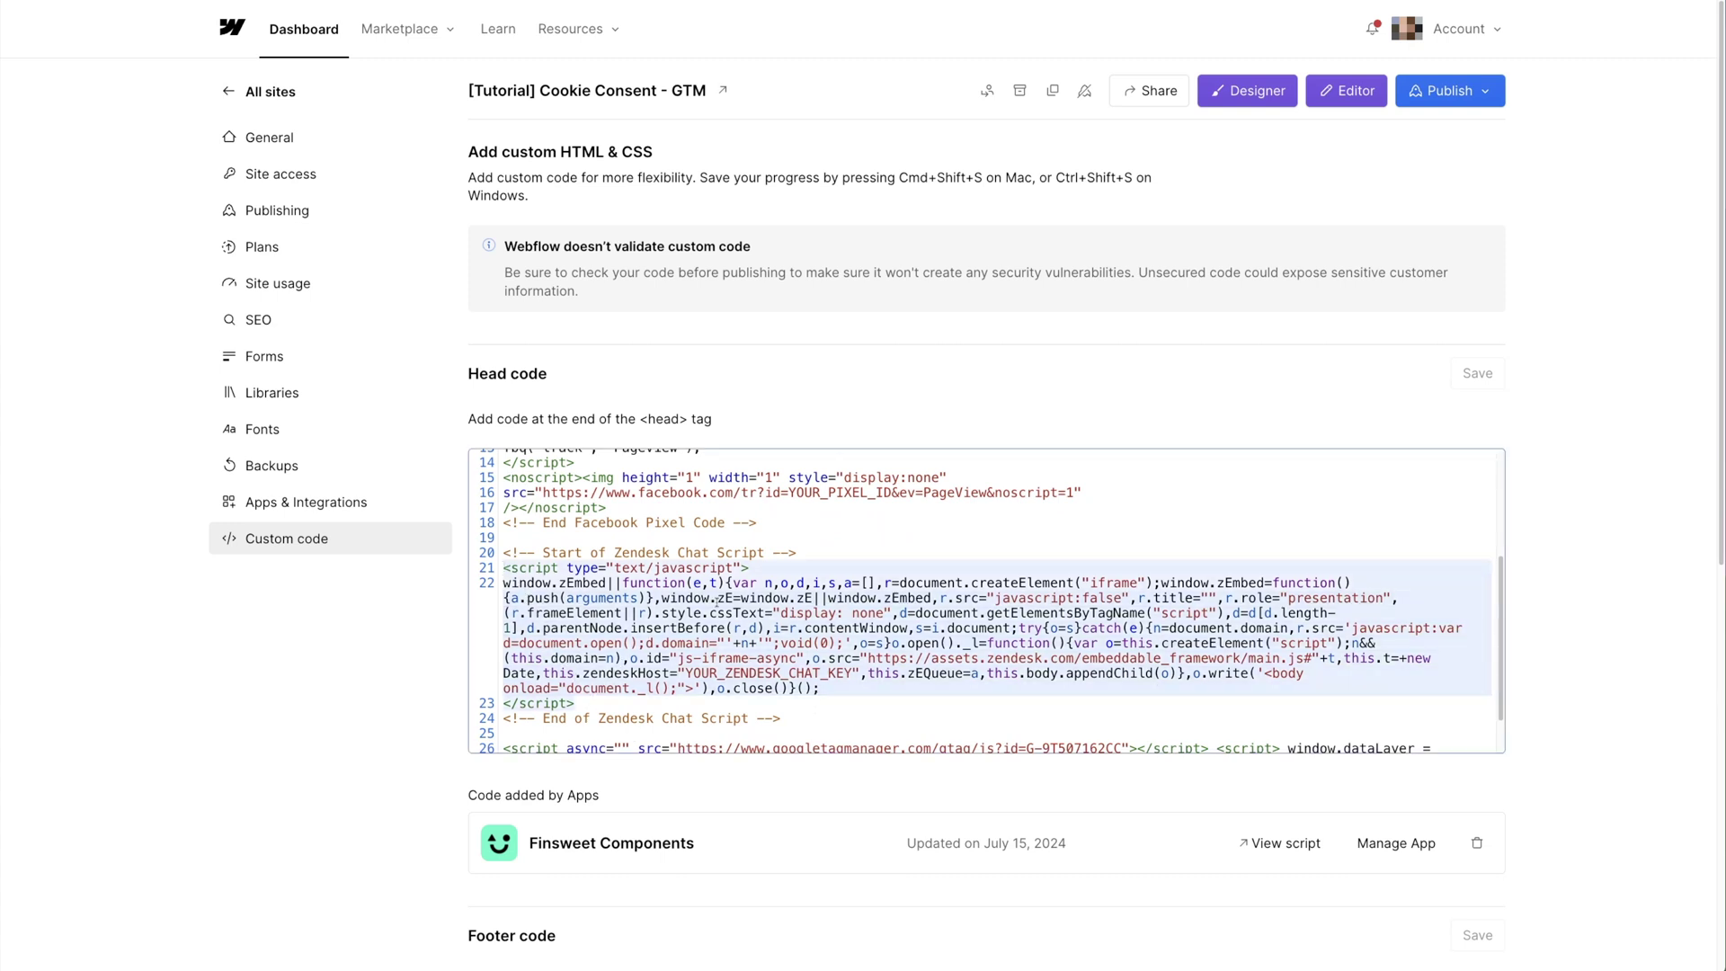
text(<!-- This script is managed by Finsweet Cookie Consent --> <script type="fs-consent" fs-consent-categories="personalization"> window.zEmbed||function(e,t){var n,o,d,i,s,a=[],r=document.createElement("iframe");window.zEmbed=function(){a.push(arguments)},window.zE=window.zE||window.zEmbed,r.src="javascript:false",r.title="",r.role="presentation",(r.frameElement||r).style.cssText="display: none",d=document.getElementsByTagName("script"),d=d[d.length-1],d.parentNode.insertBefore(r,d),i=r.contentWindow,s=i.document;try{o=s}catch(e){n=document.domain,r.src='javascript:var d=document.open();d.domain="'+n+'";void(0);',o=s}o.open()._l=function(){var o=this.createElement("script");n&&(this.domain=n),o.id="js-iframe-async",o.src="https://assets.zendesk.com/embeddable_framework/main.js#"+t,this.t=+new Date,this.zendeskHost="YOUR_ZENDESK_CHAT_KEY",this.zEQueue=a,this.body.appendChild(o)},o.write('<body onload="document._l();">'),o.close()}(); </script>)
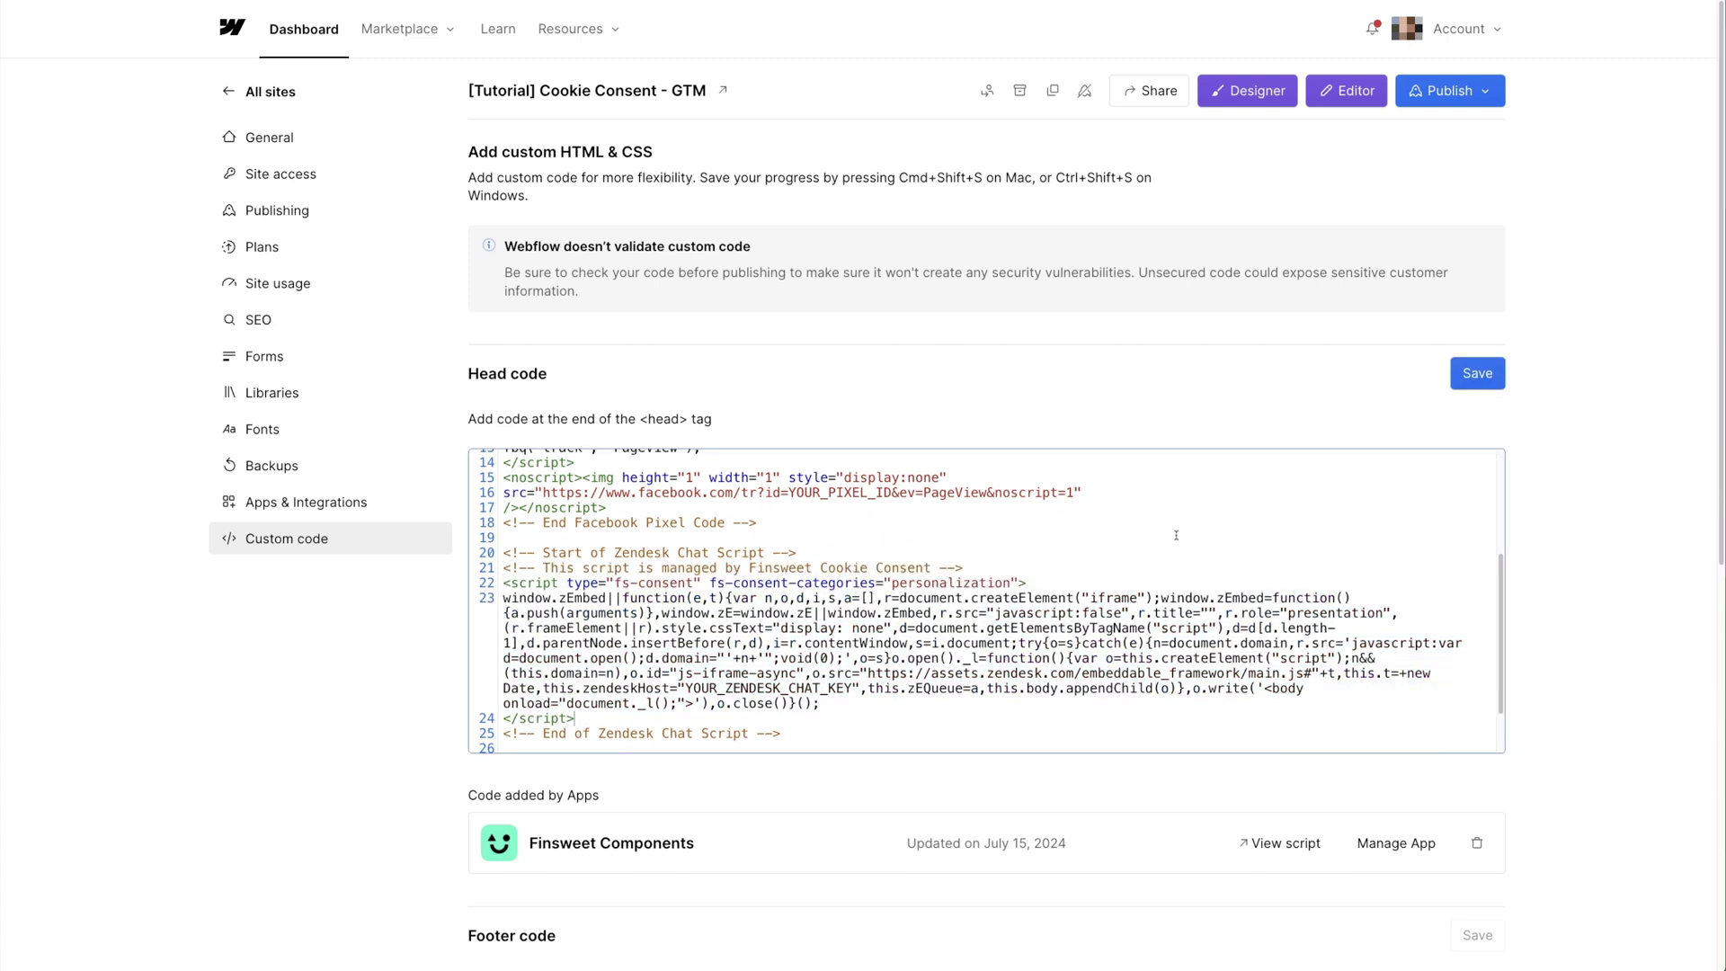
click(1471, 384)
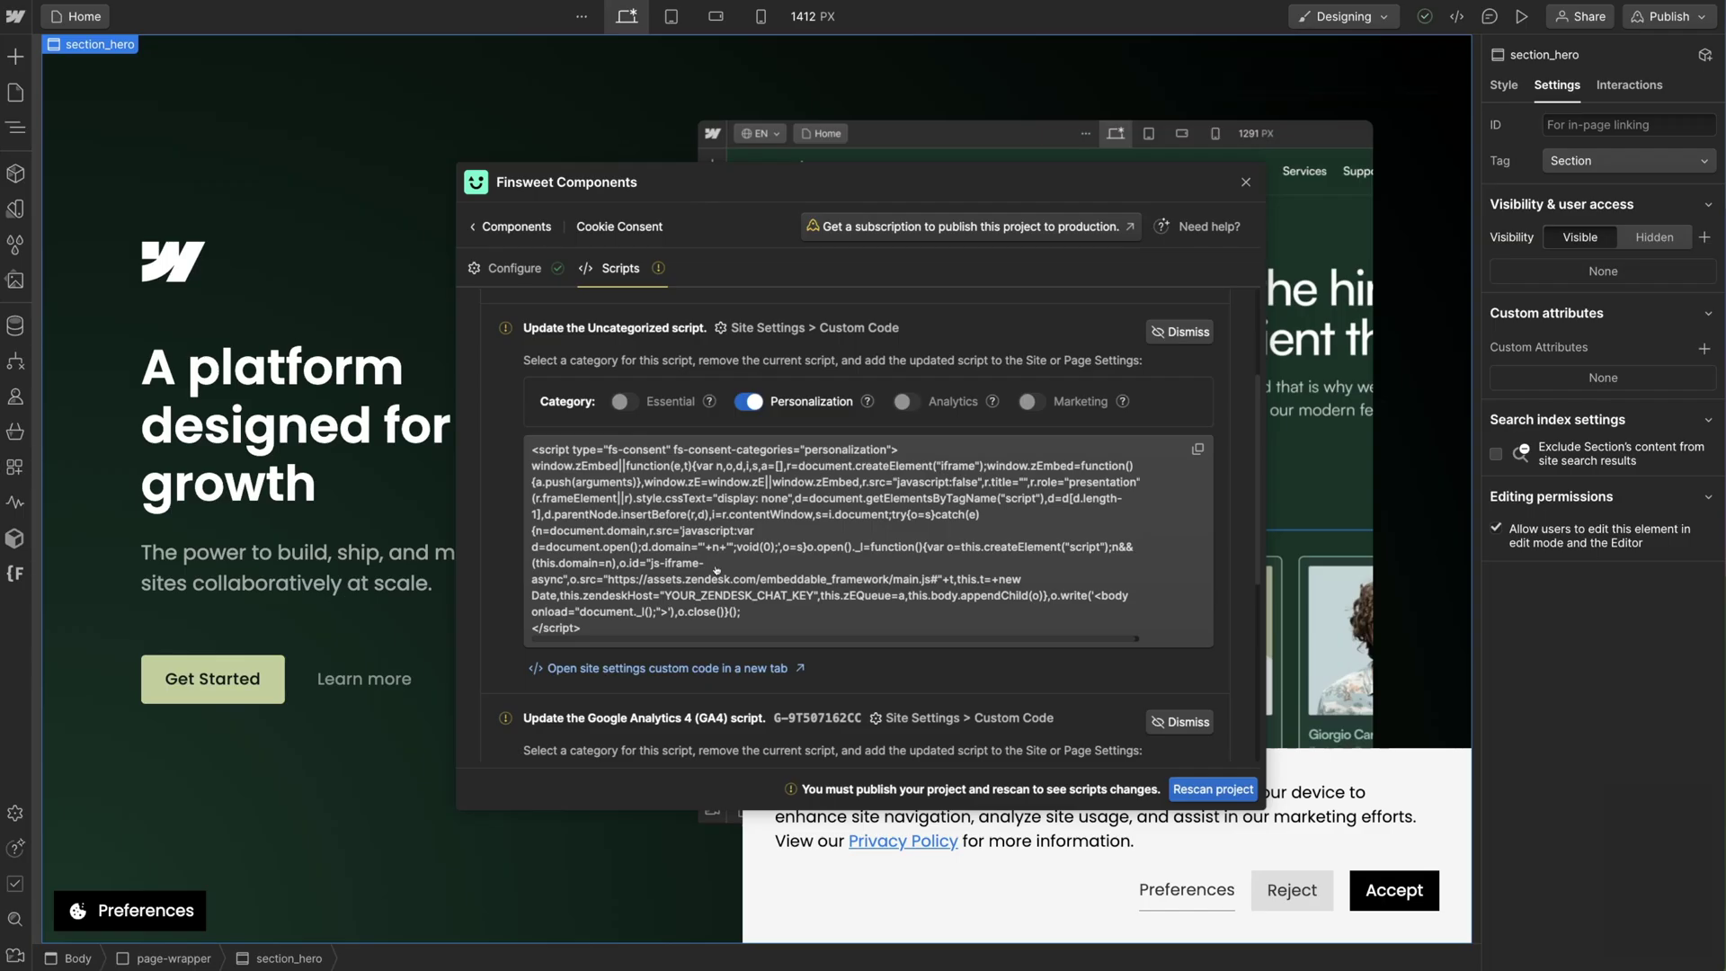
Tag GA4 as Analytics and paste its snippet over the original head script, then save.
scroll(718, 575, down, 3)
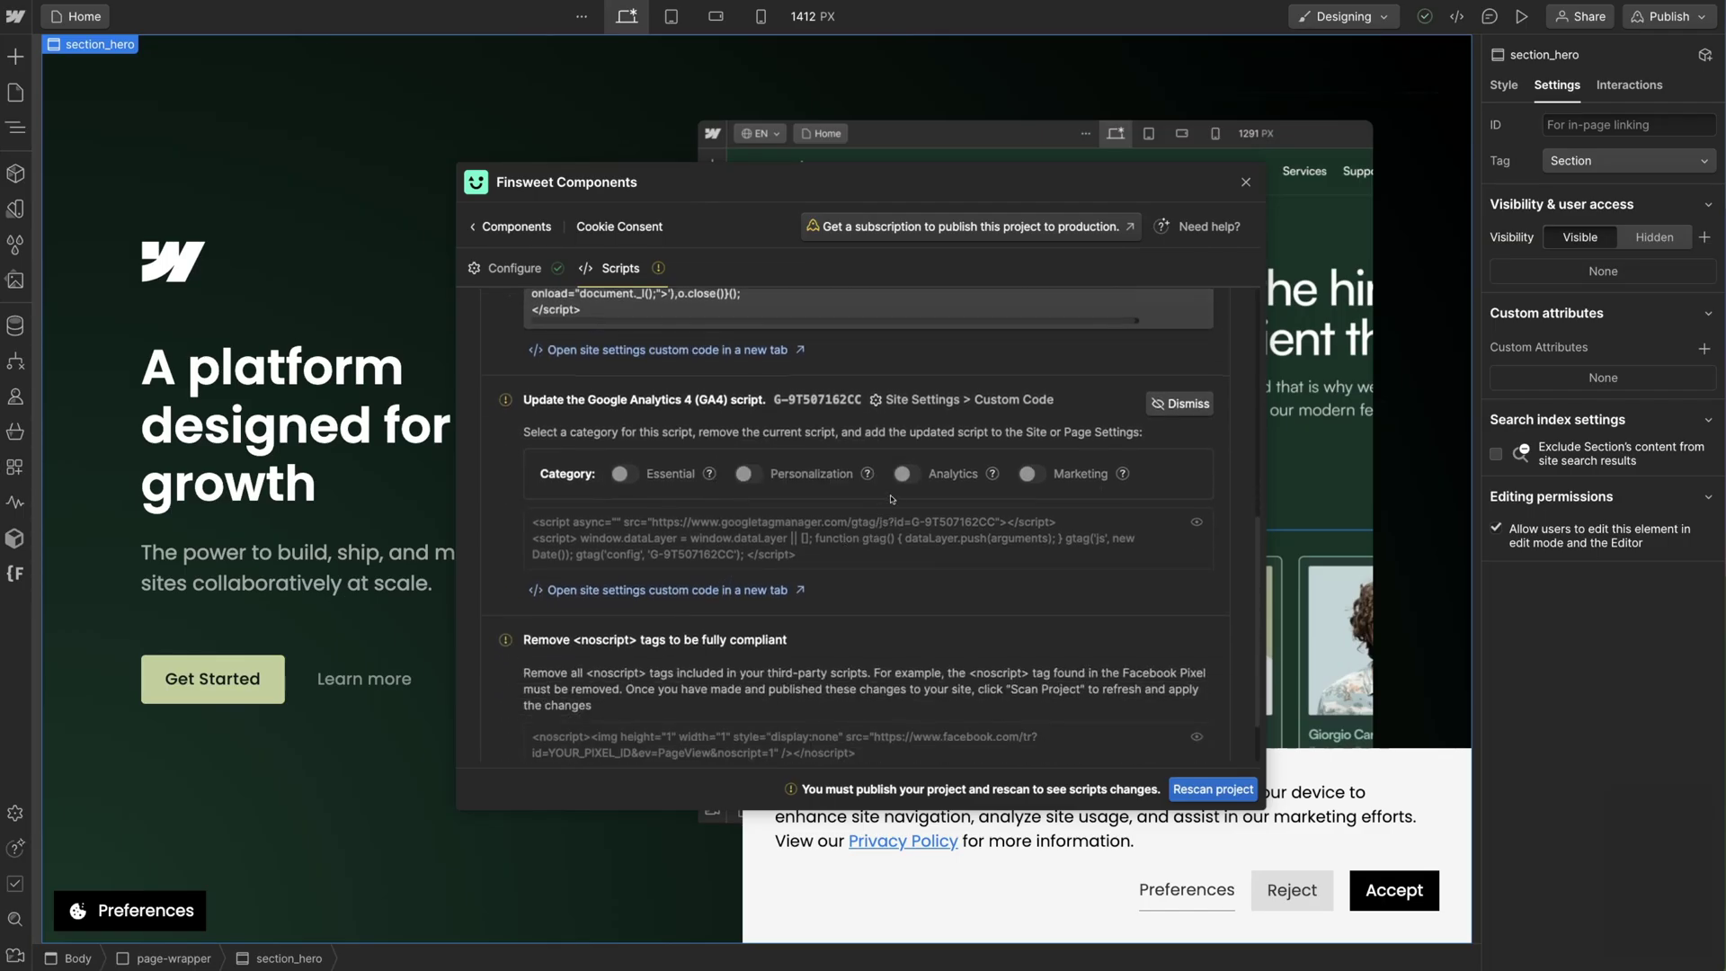
click(909, 478)
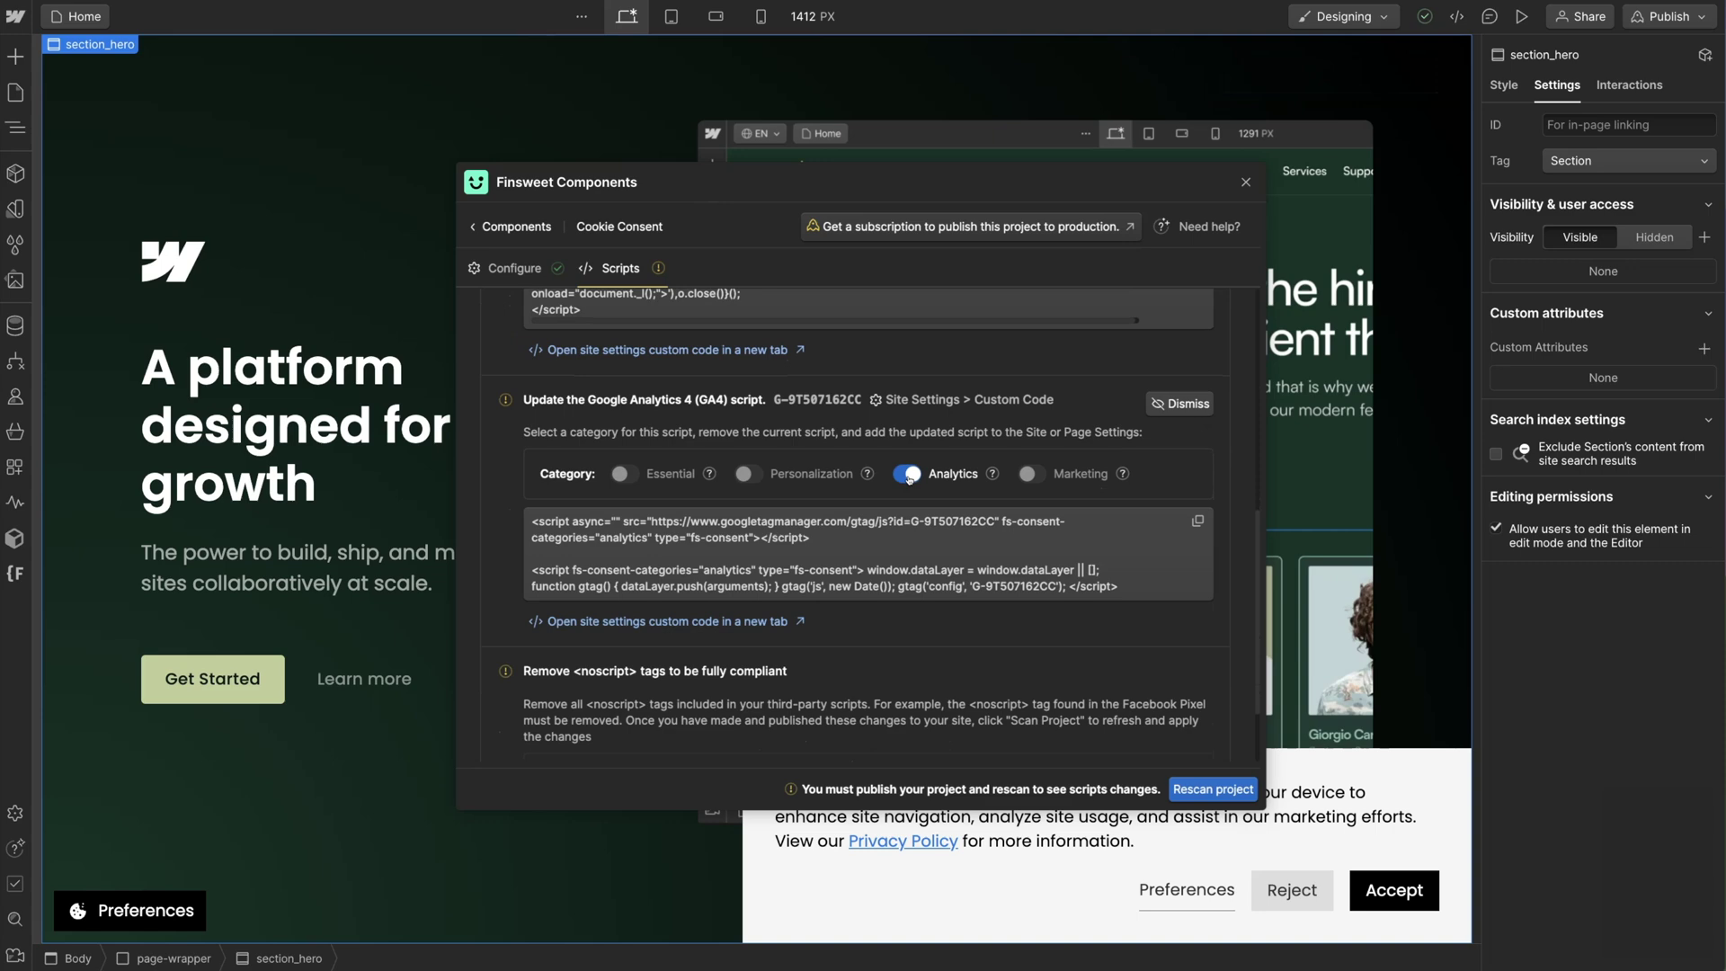
click(674, 545)
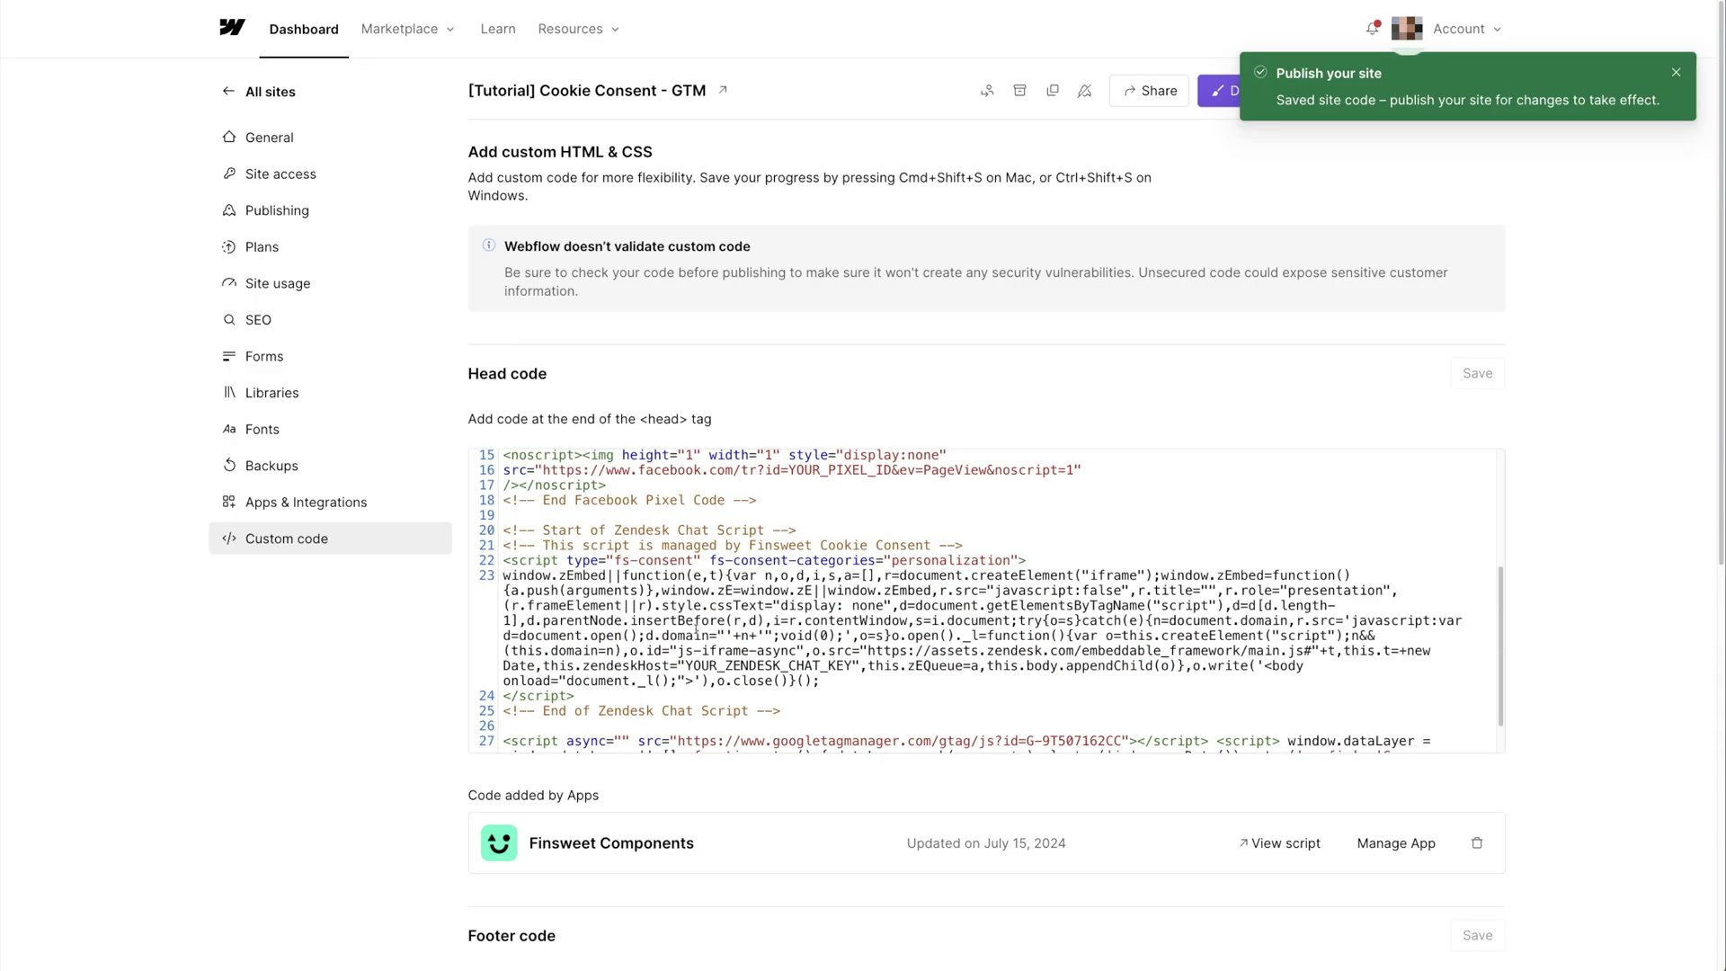
scroll(697, 630, down, 1)
drag(684, 725, 506, 703)
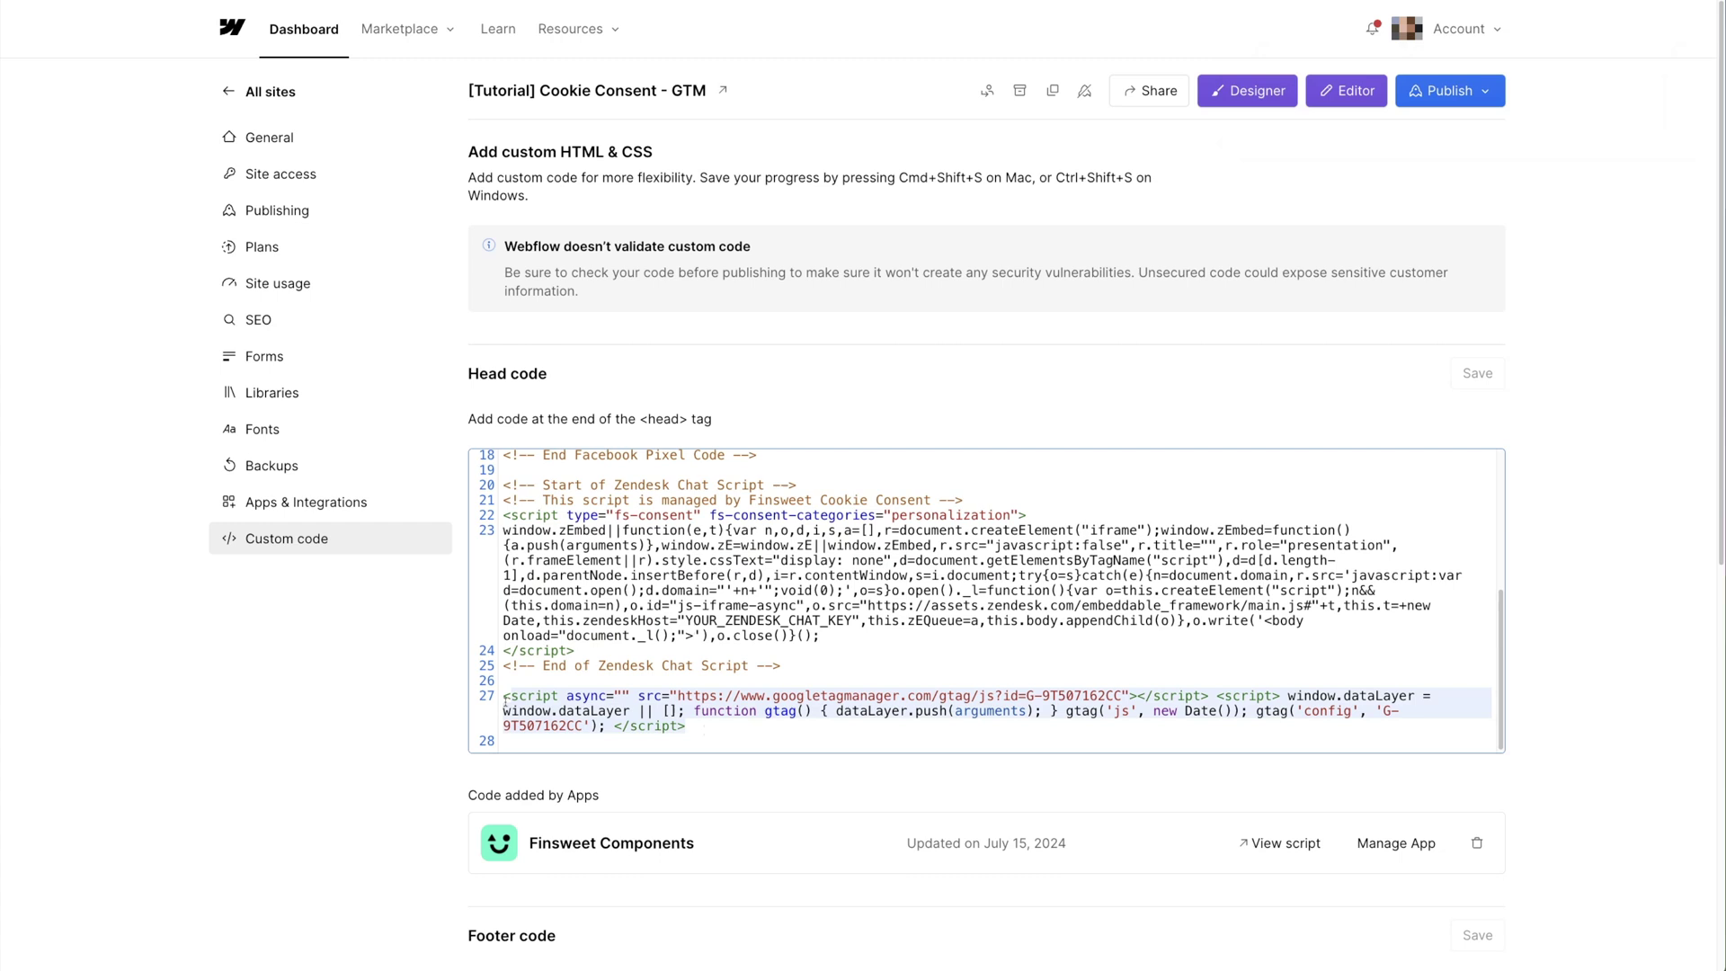
key(ctrl+v)
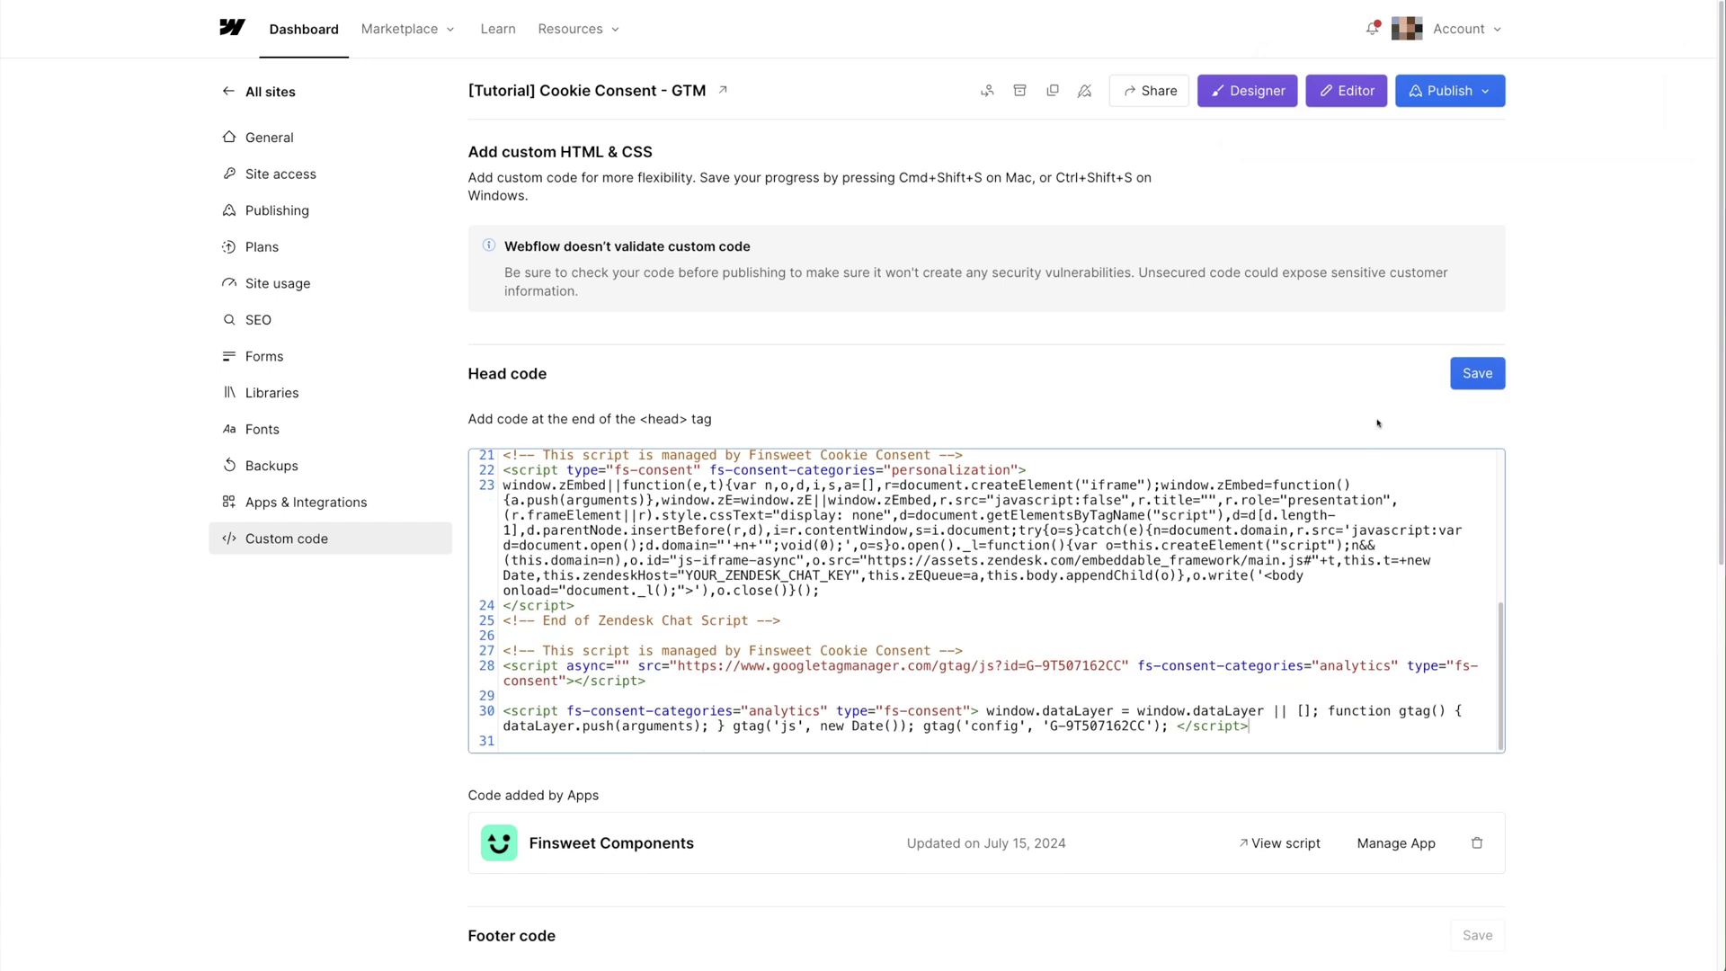
click(1474, 375)
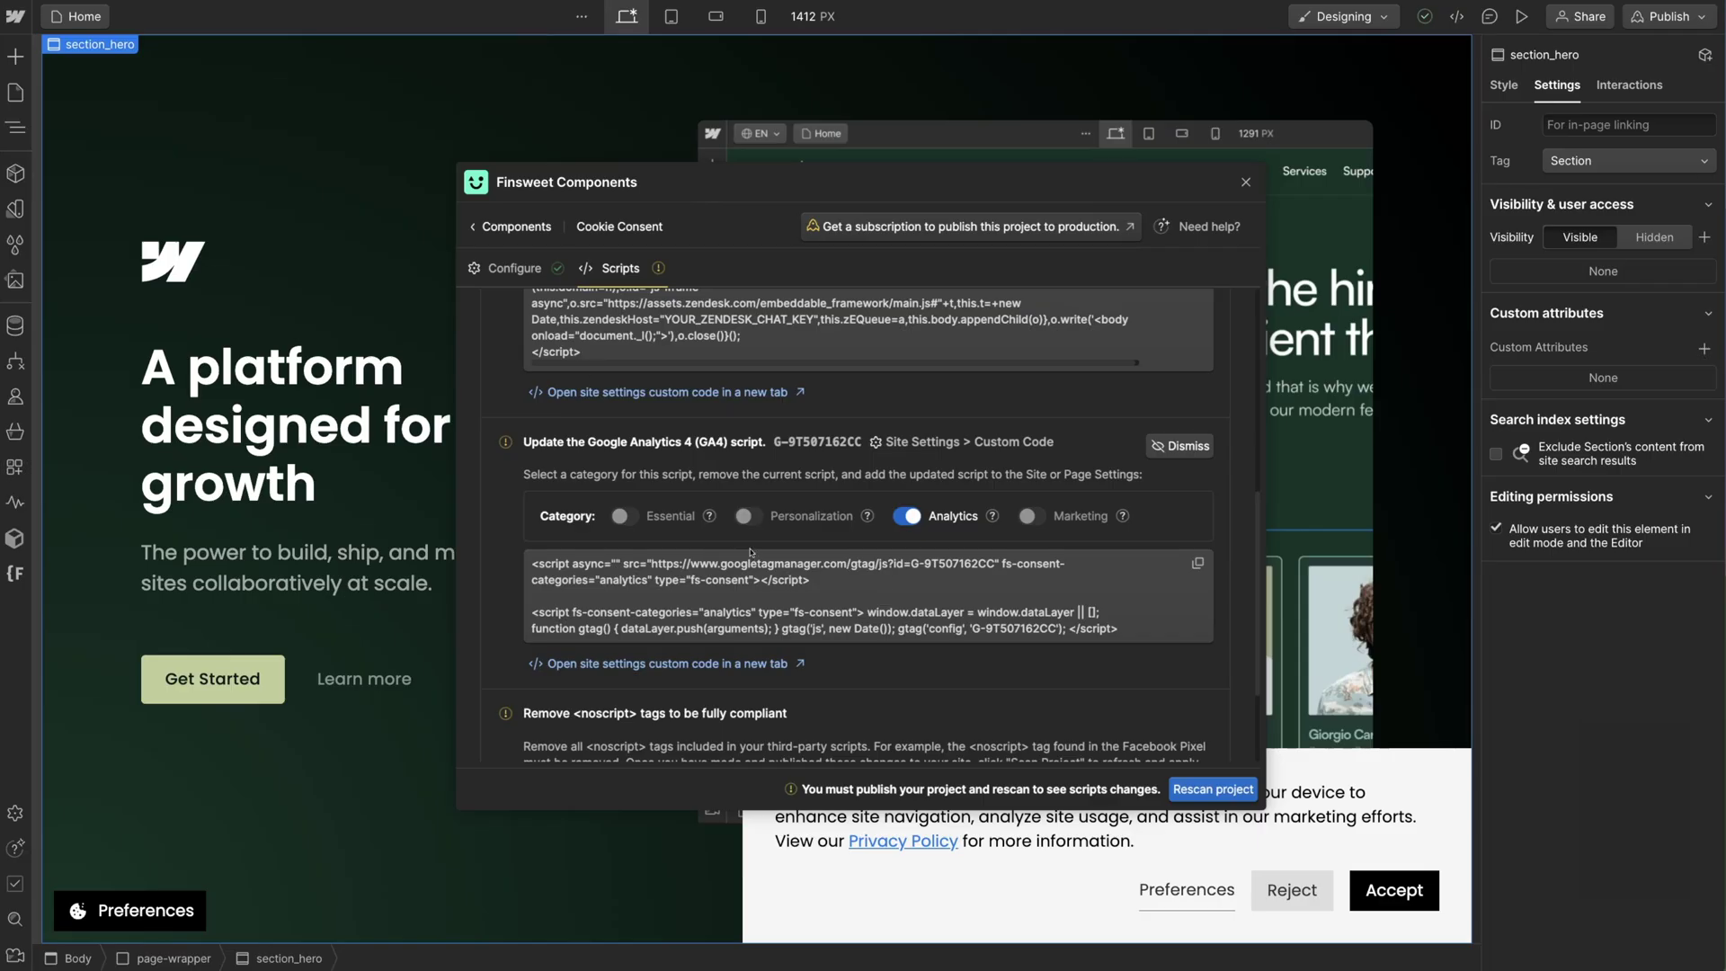
Delete the Facebook Pixel noscript (lines 15–17), save the head code, and publish to staging.
scroll(700, 557, down, 3)
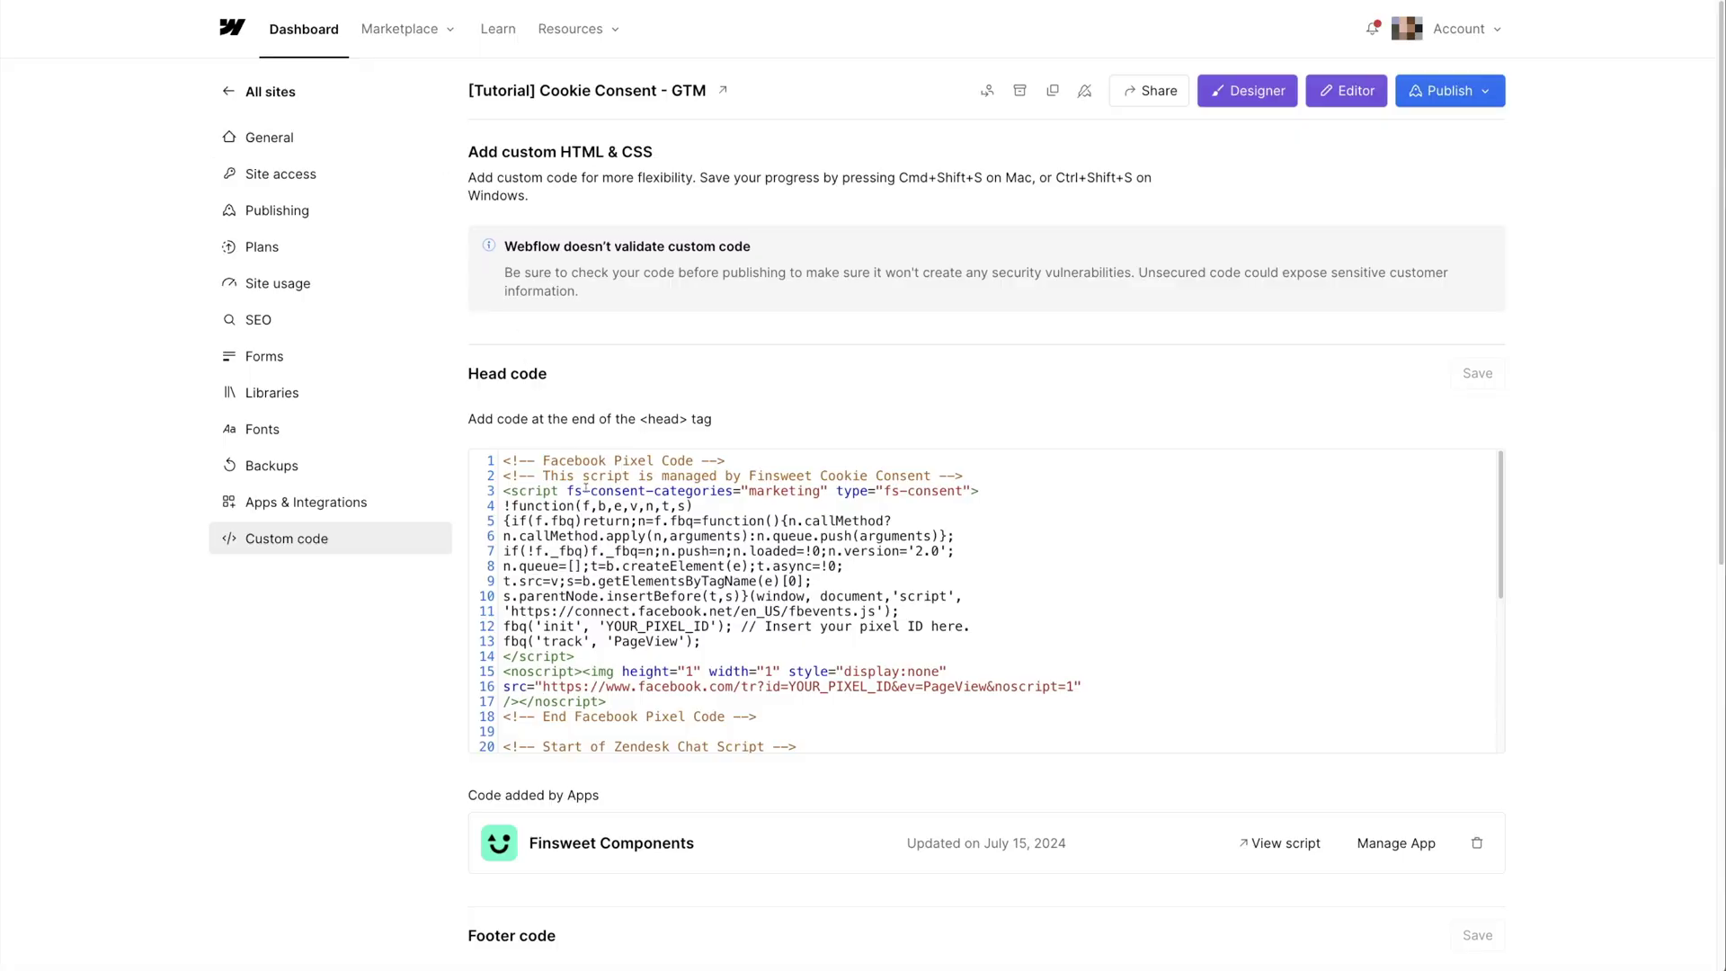
drag(615, 698, 514, 670)
key(BackSpace)
key(BackSpace)
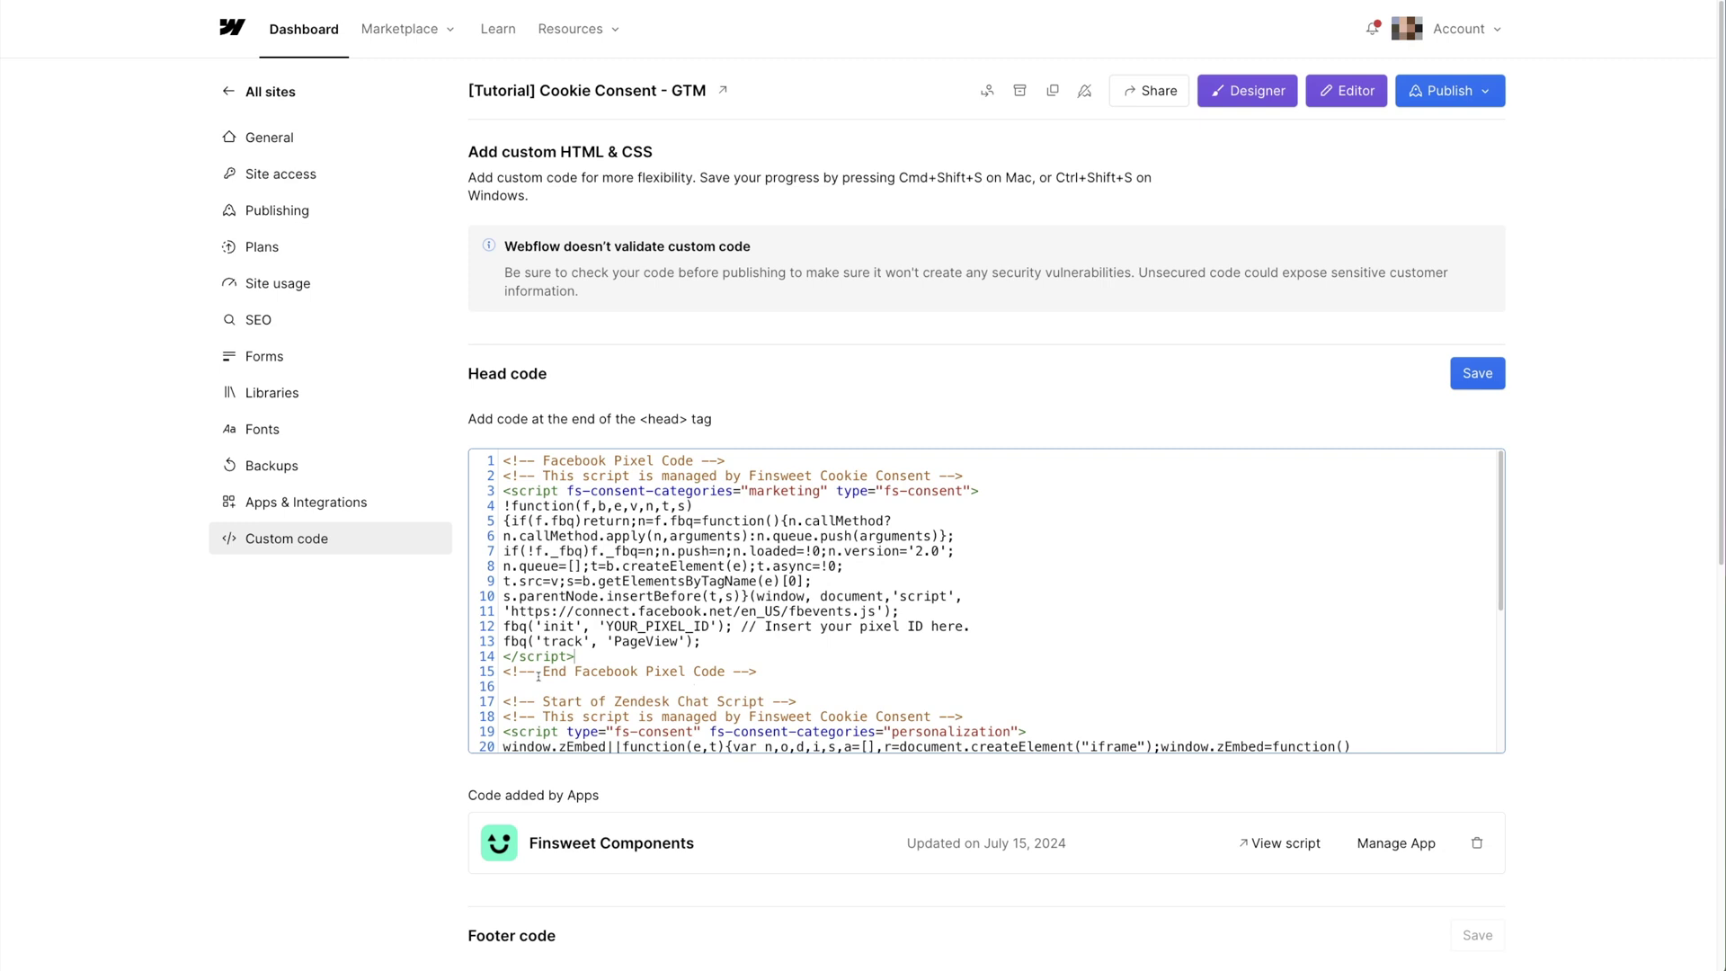
click(1481, 381)
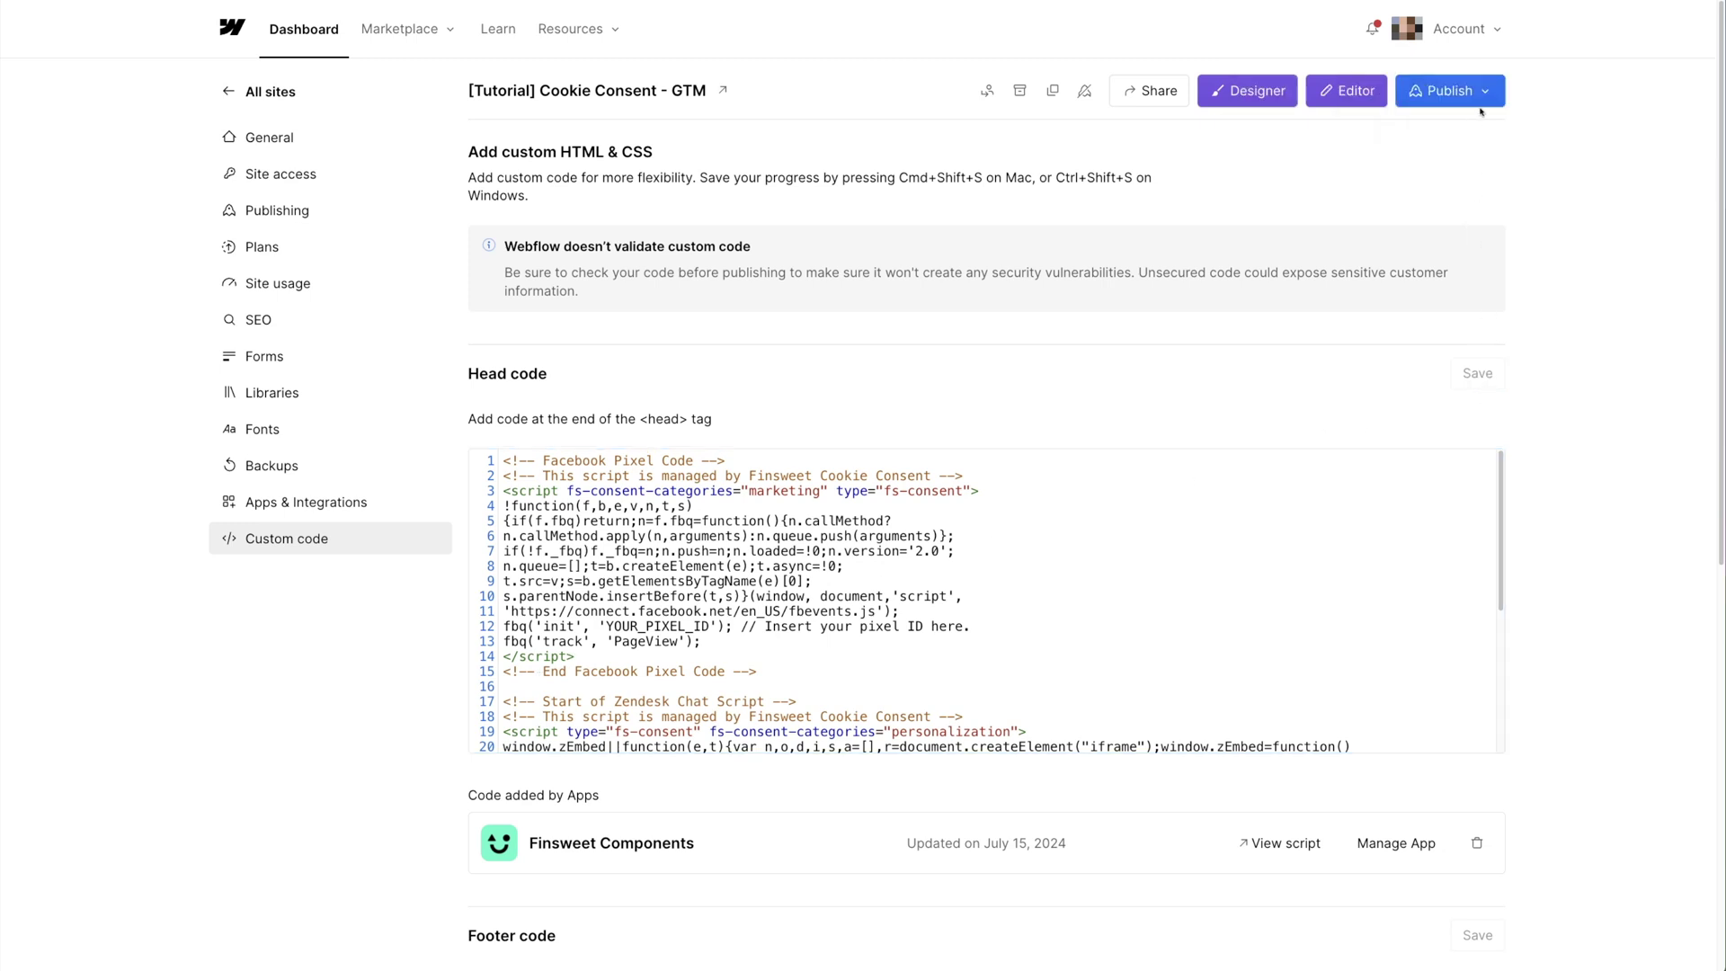
click(1479, 97)
click(1332, 363)
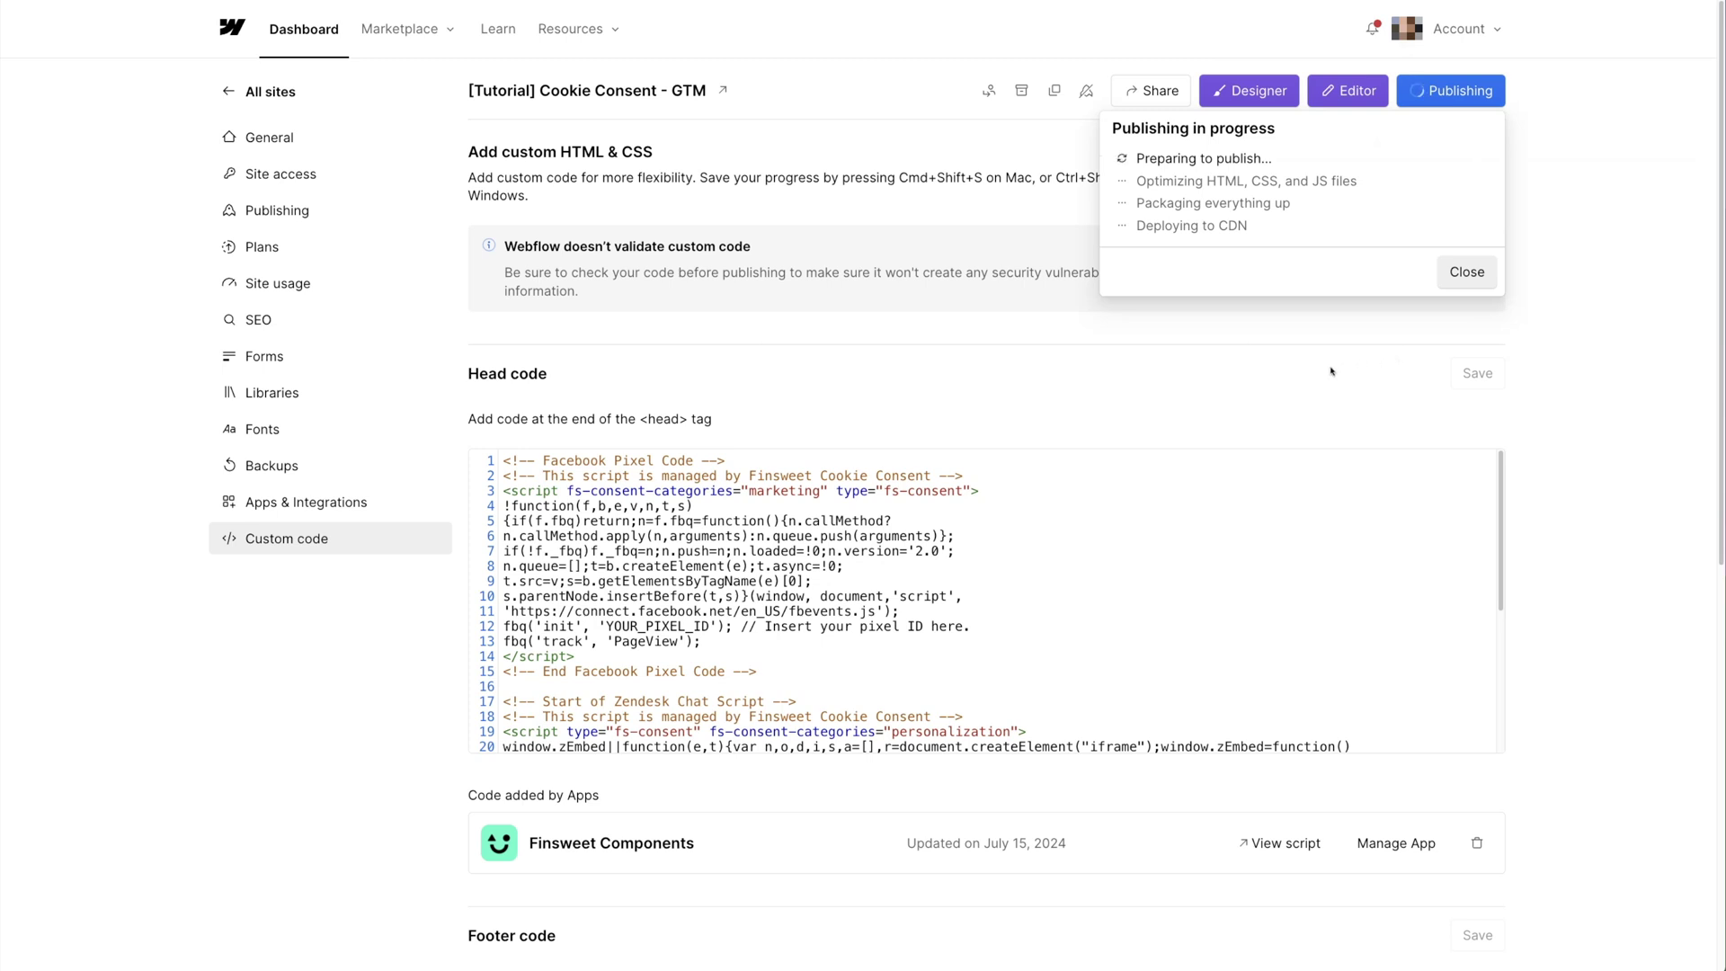
Rescan the project, then accept all cookie categories on the live site.
click(1083, 378)
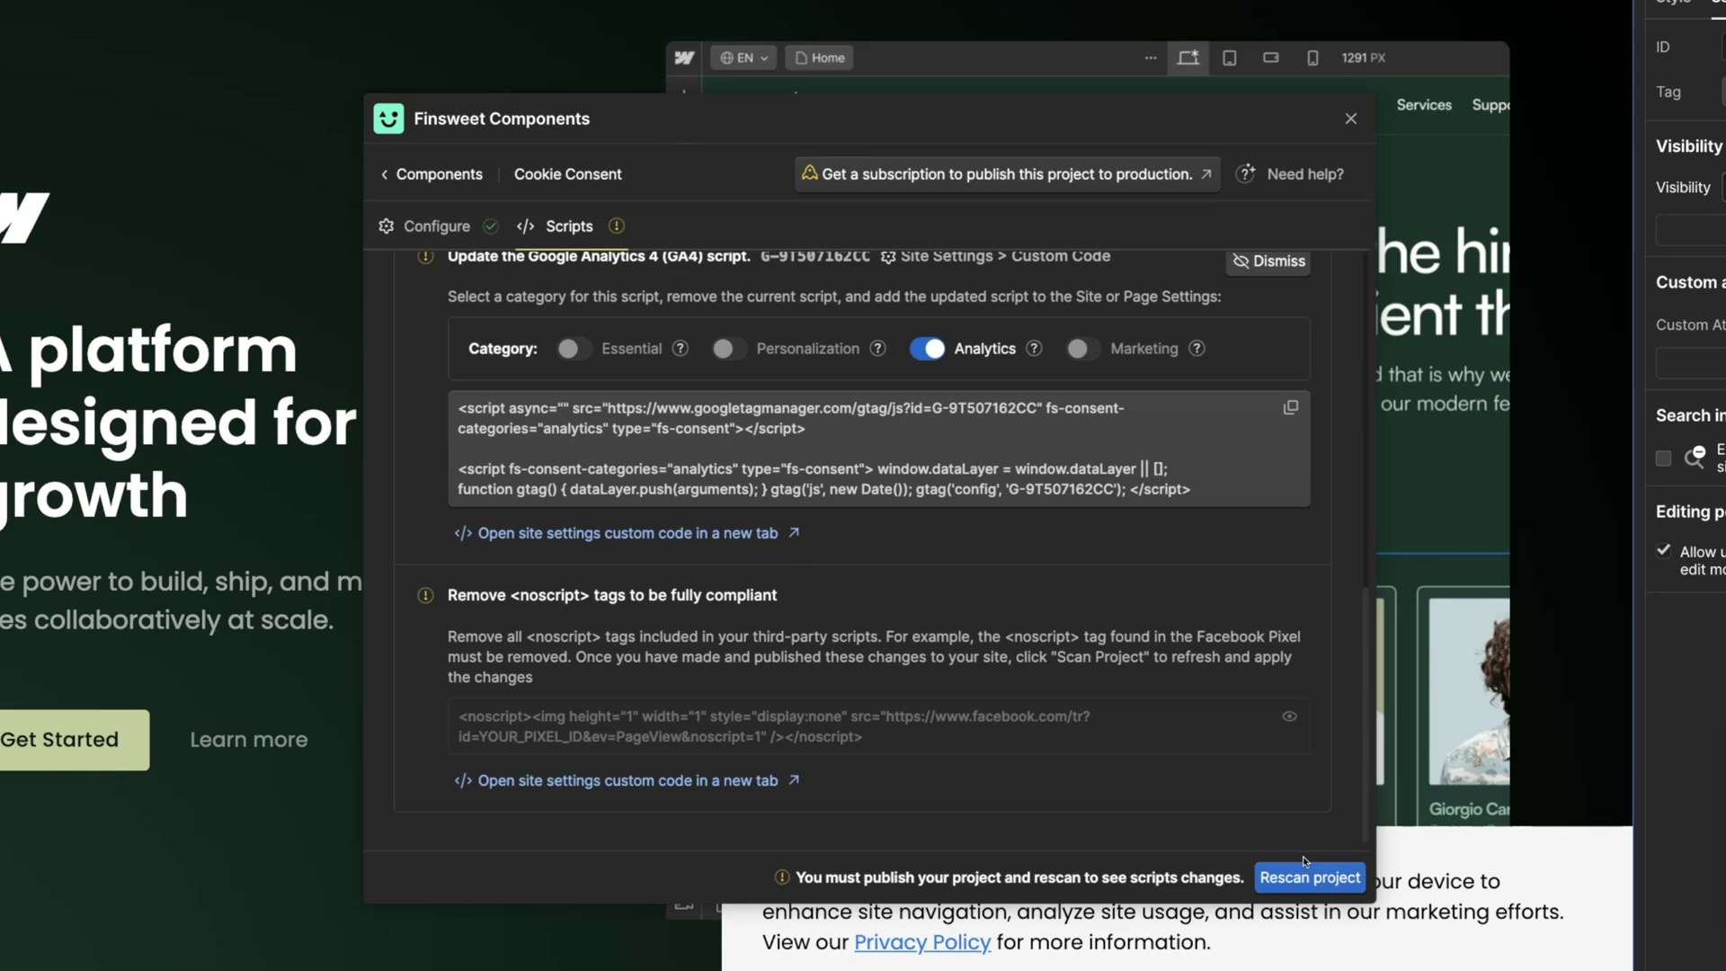
click(1213, 788)
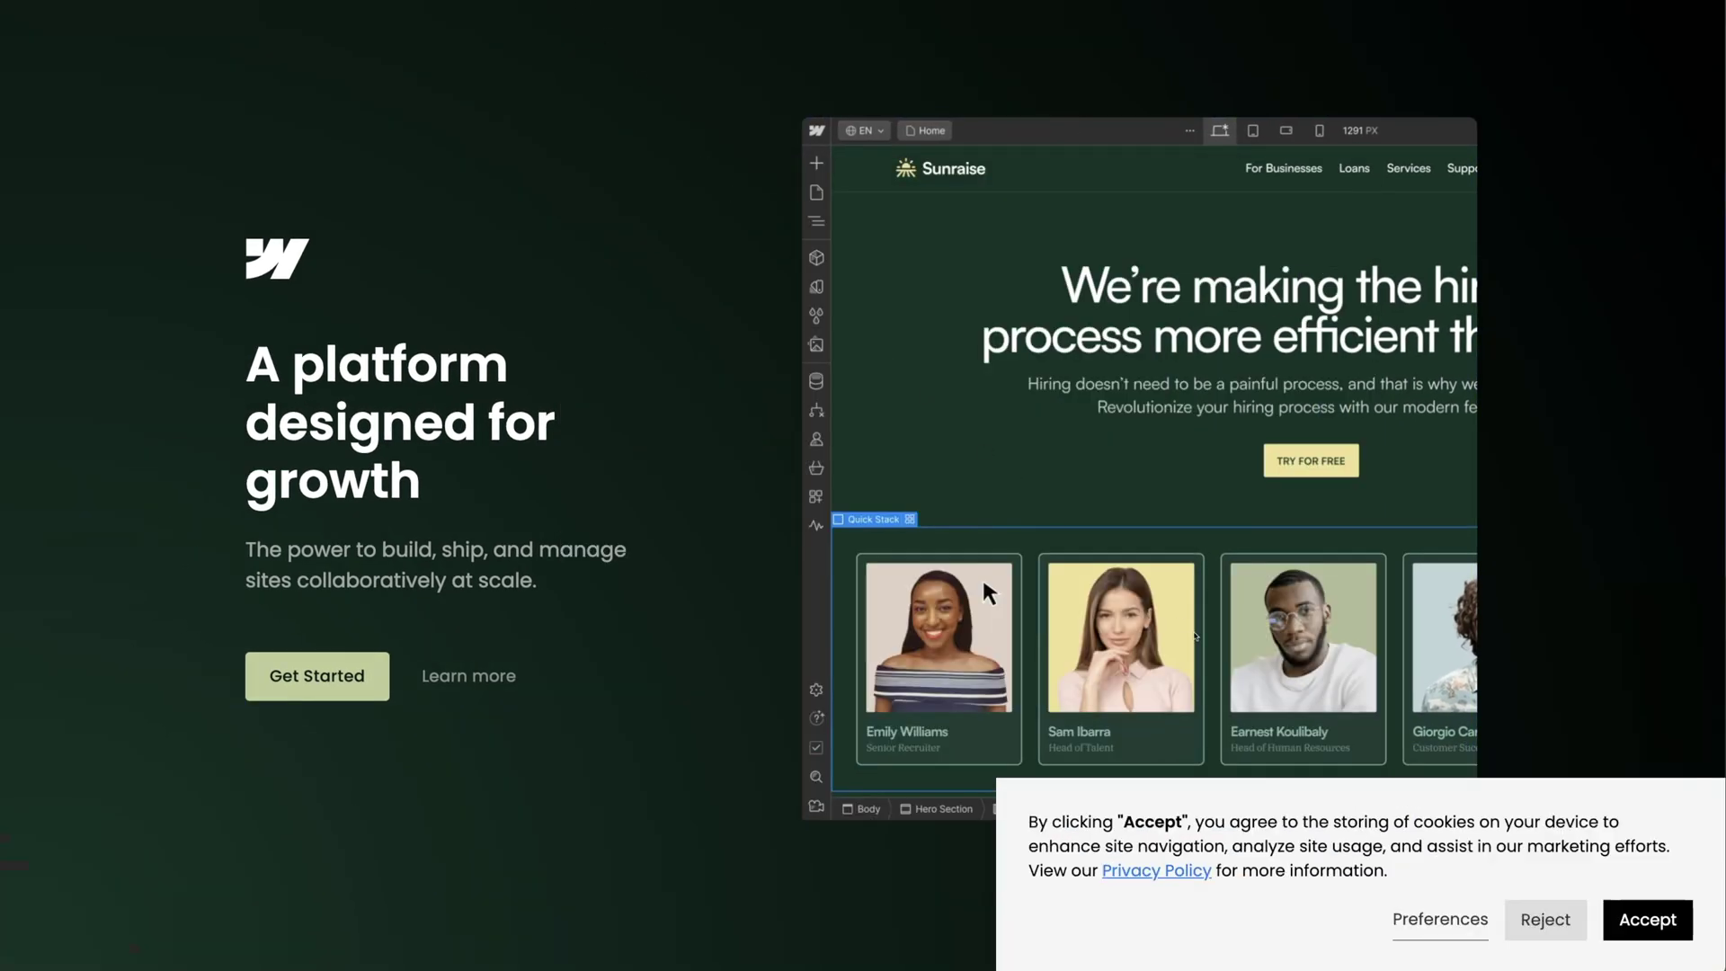
click(1441, 917)
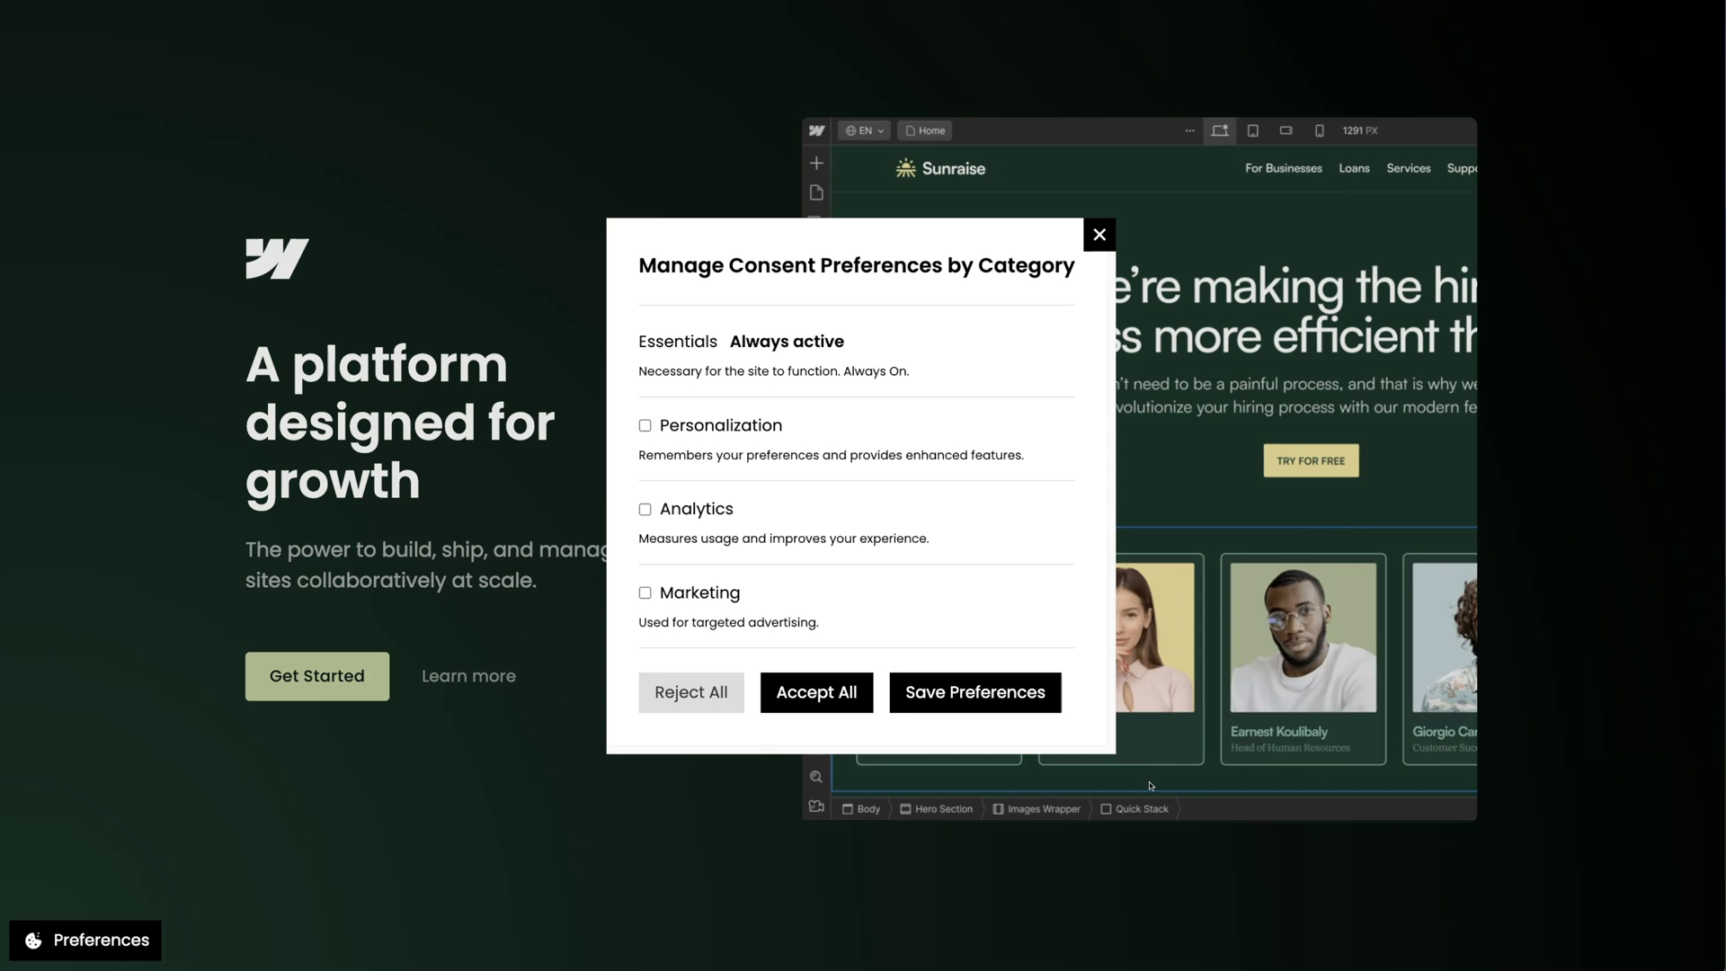
click(815, 695)
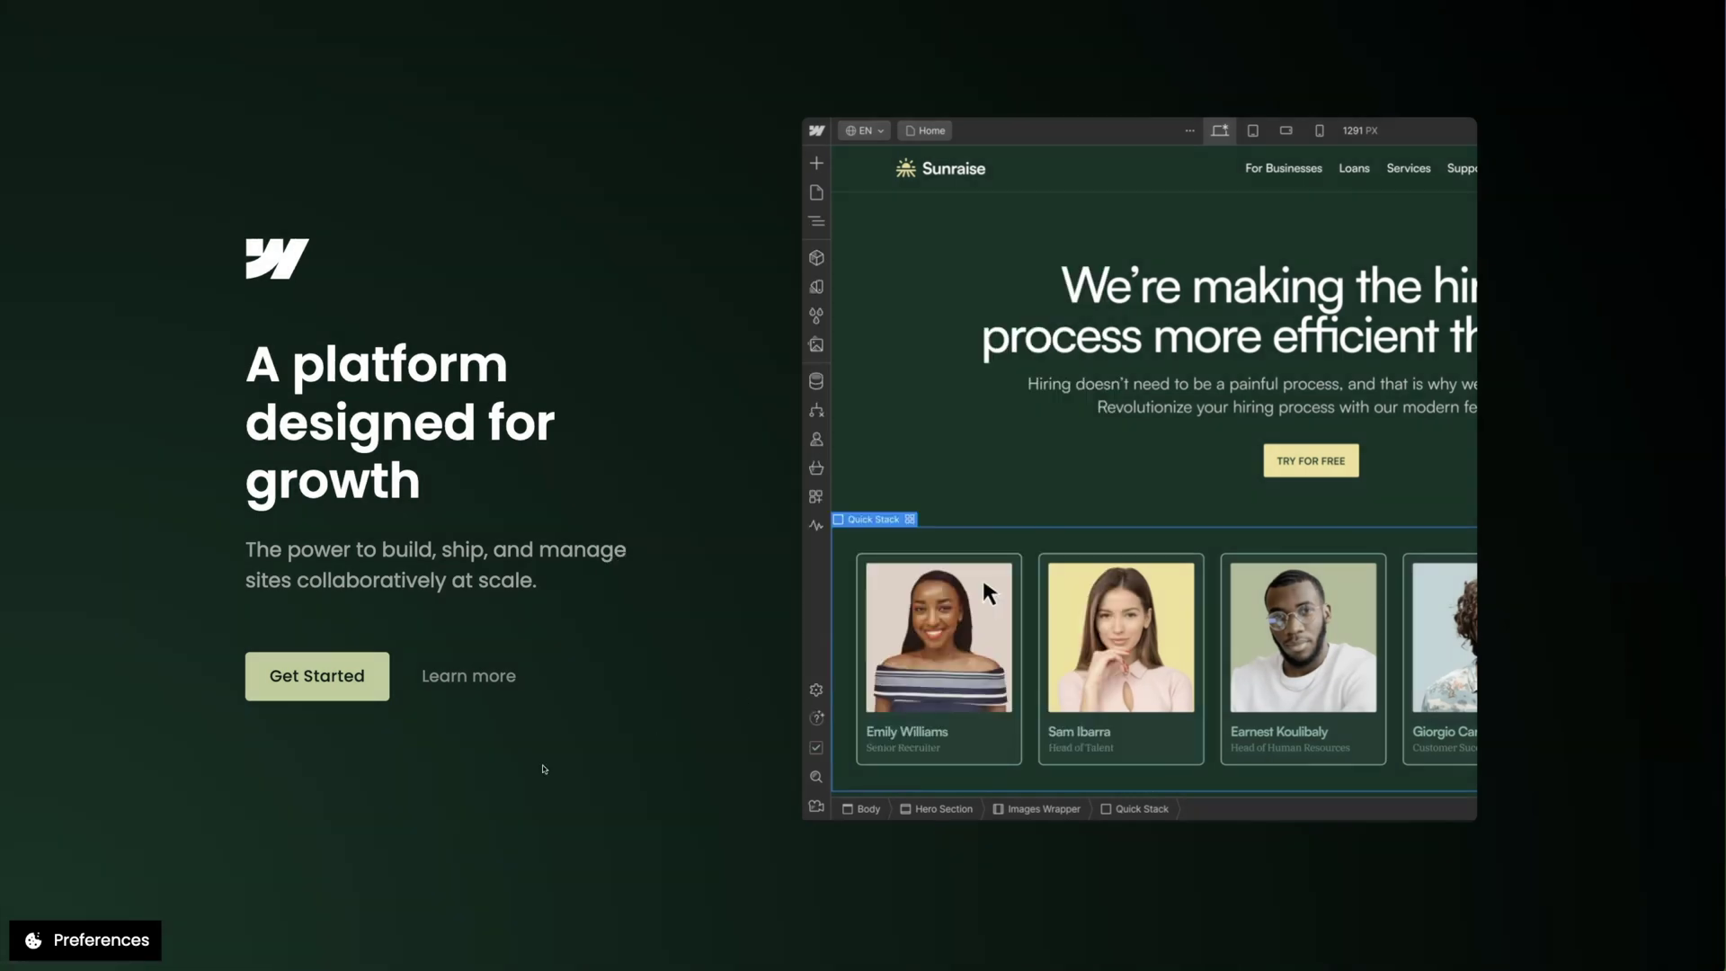
Withdraw Analytics and Personalization consent and save preferences allowing only Marketing.
click(109, 931)
click(692, 512)
click(704, 429)
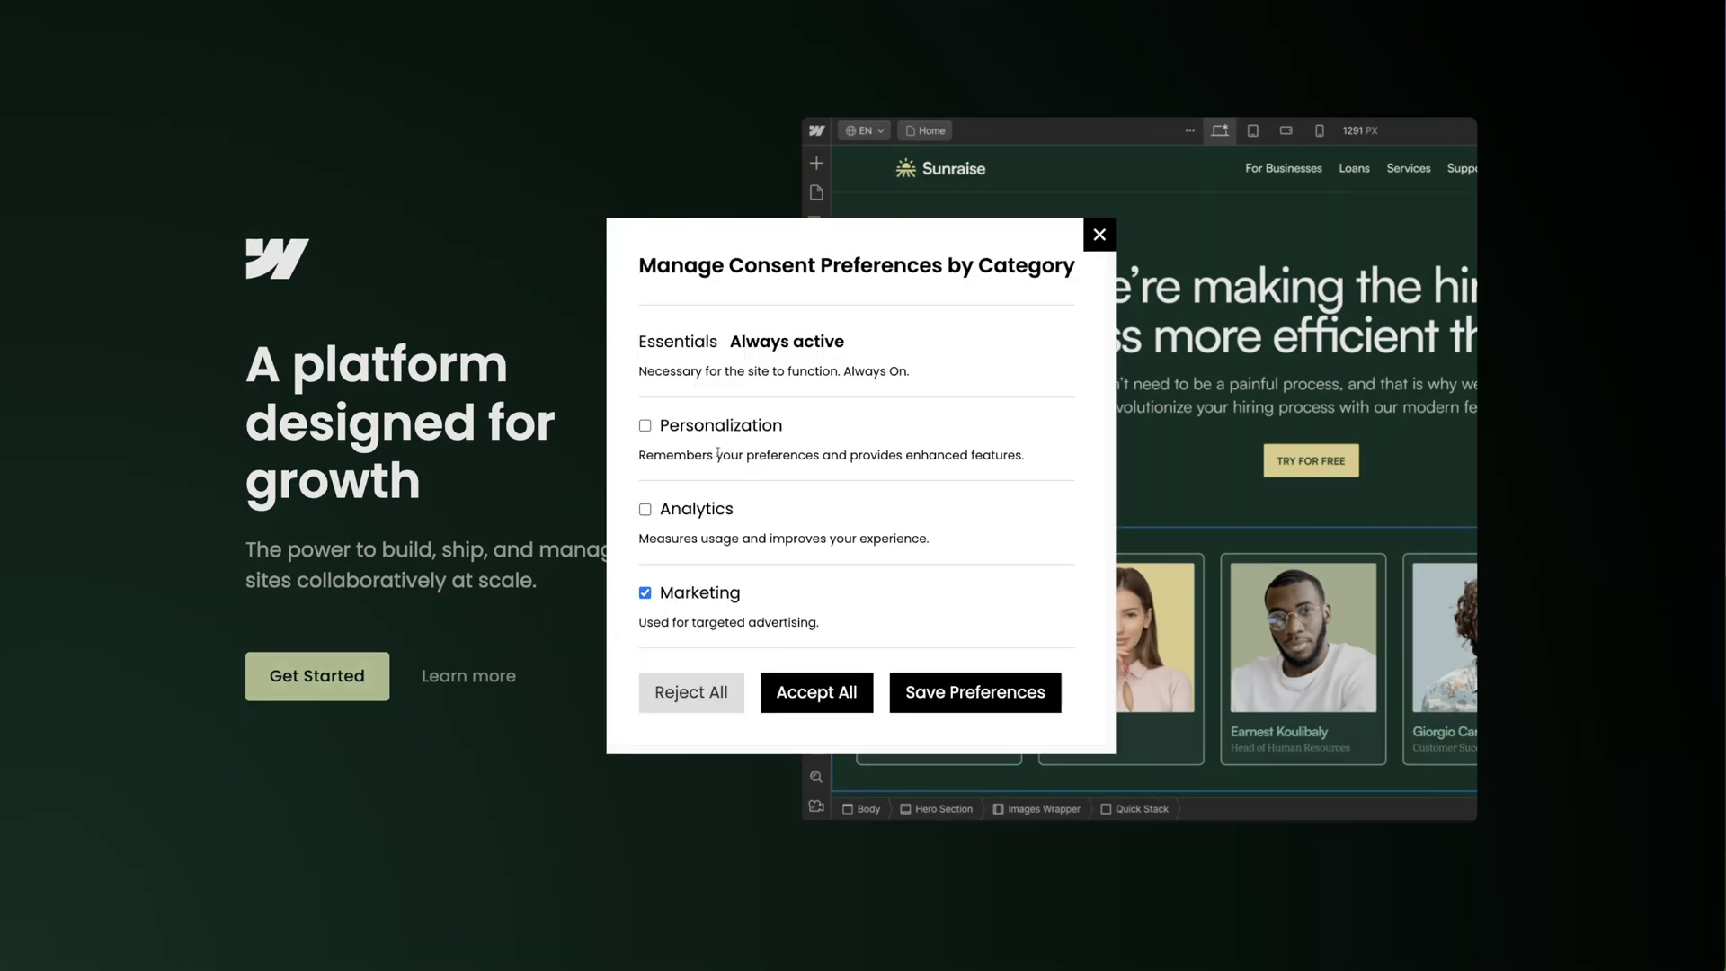
click(978, 693)
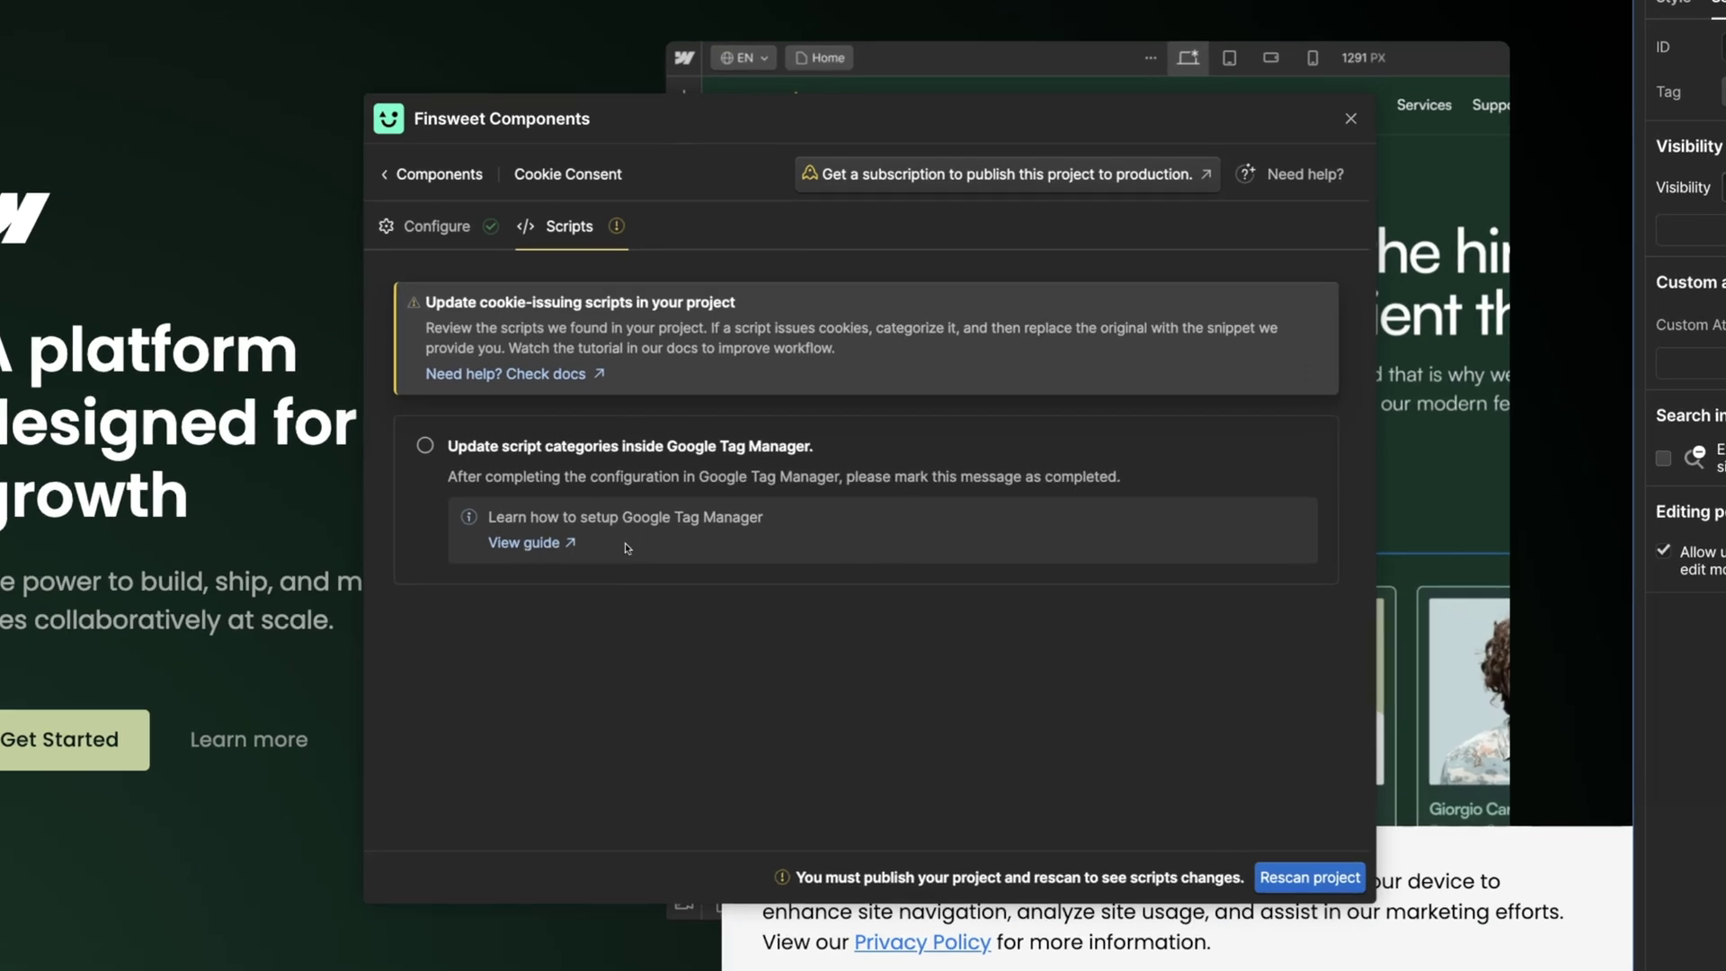
Mark 'Update script categories inside Google Tag Manager' as completed, briefly checking the Need help options.
click(424, 446)
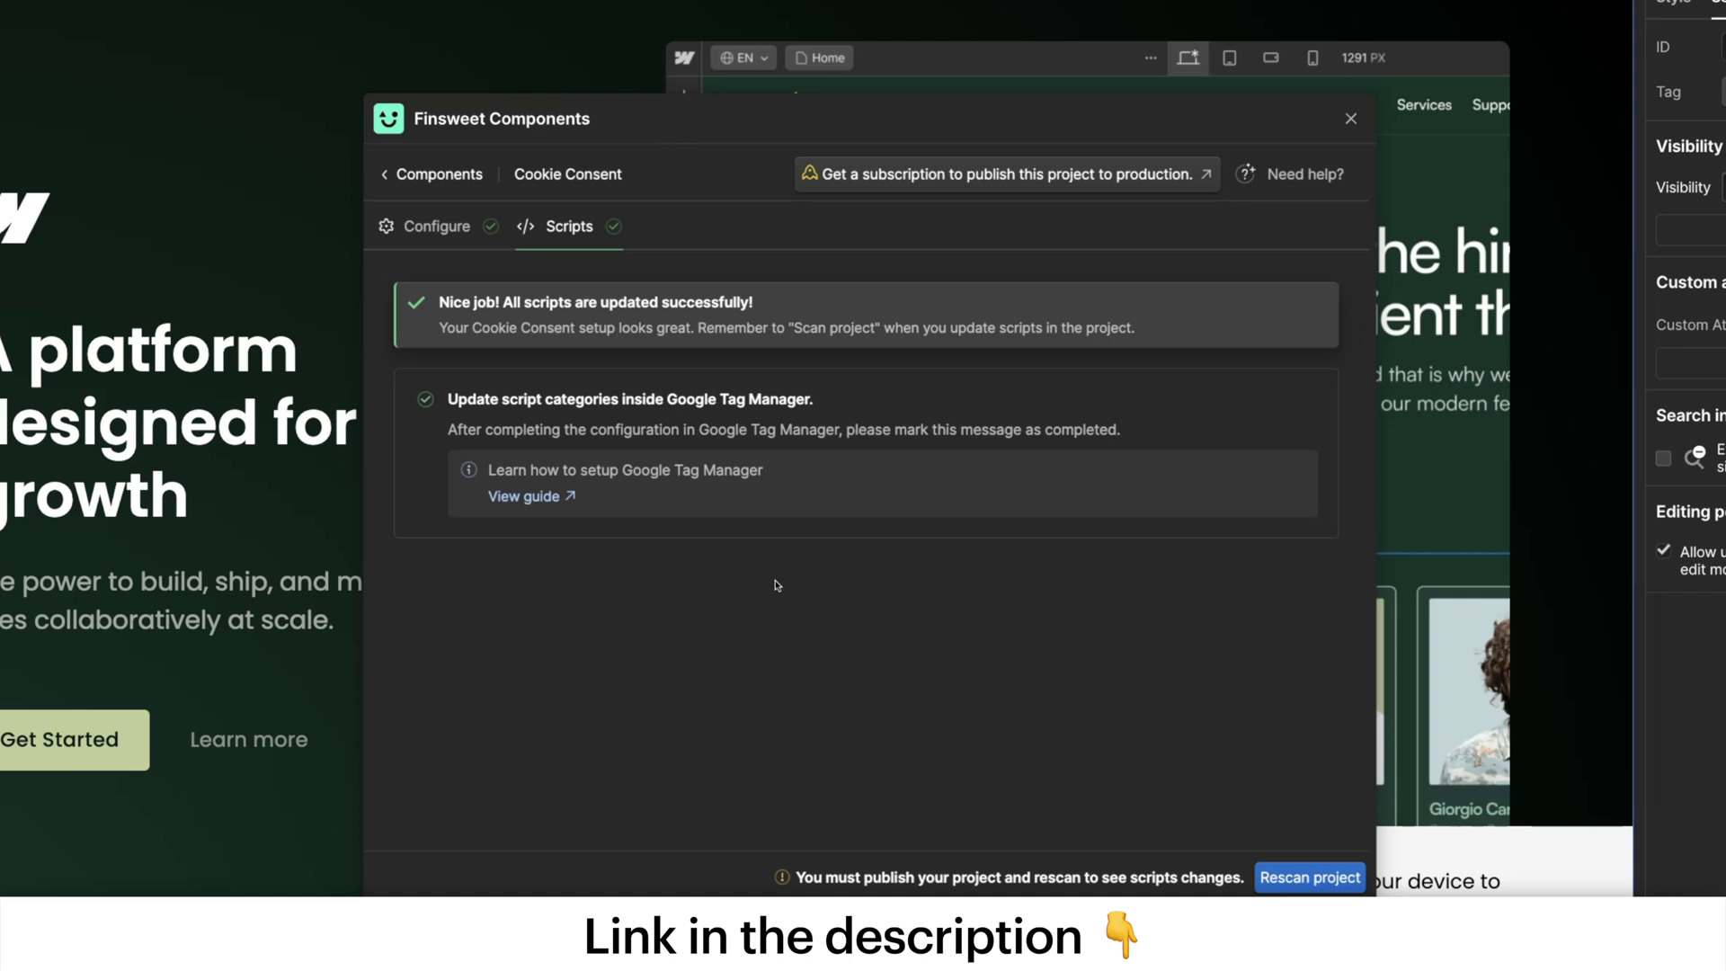
click(1294, 185)
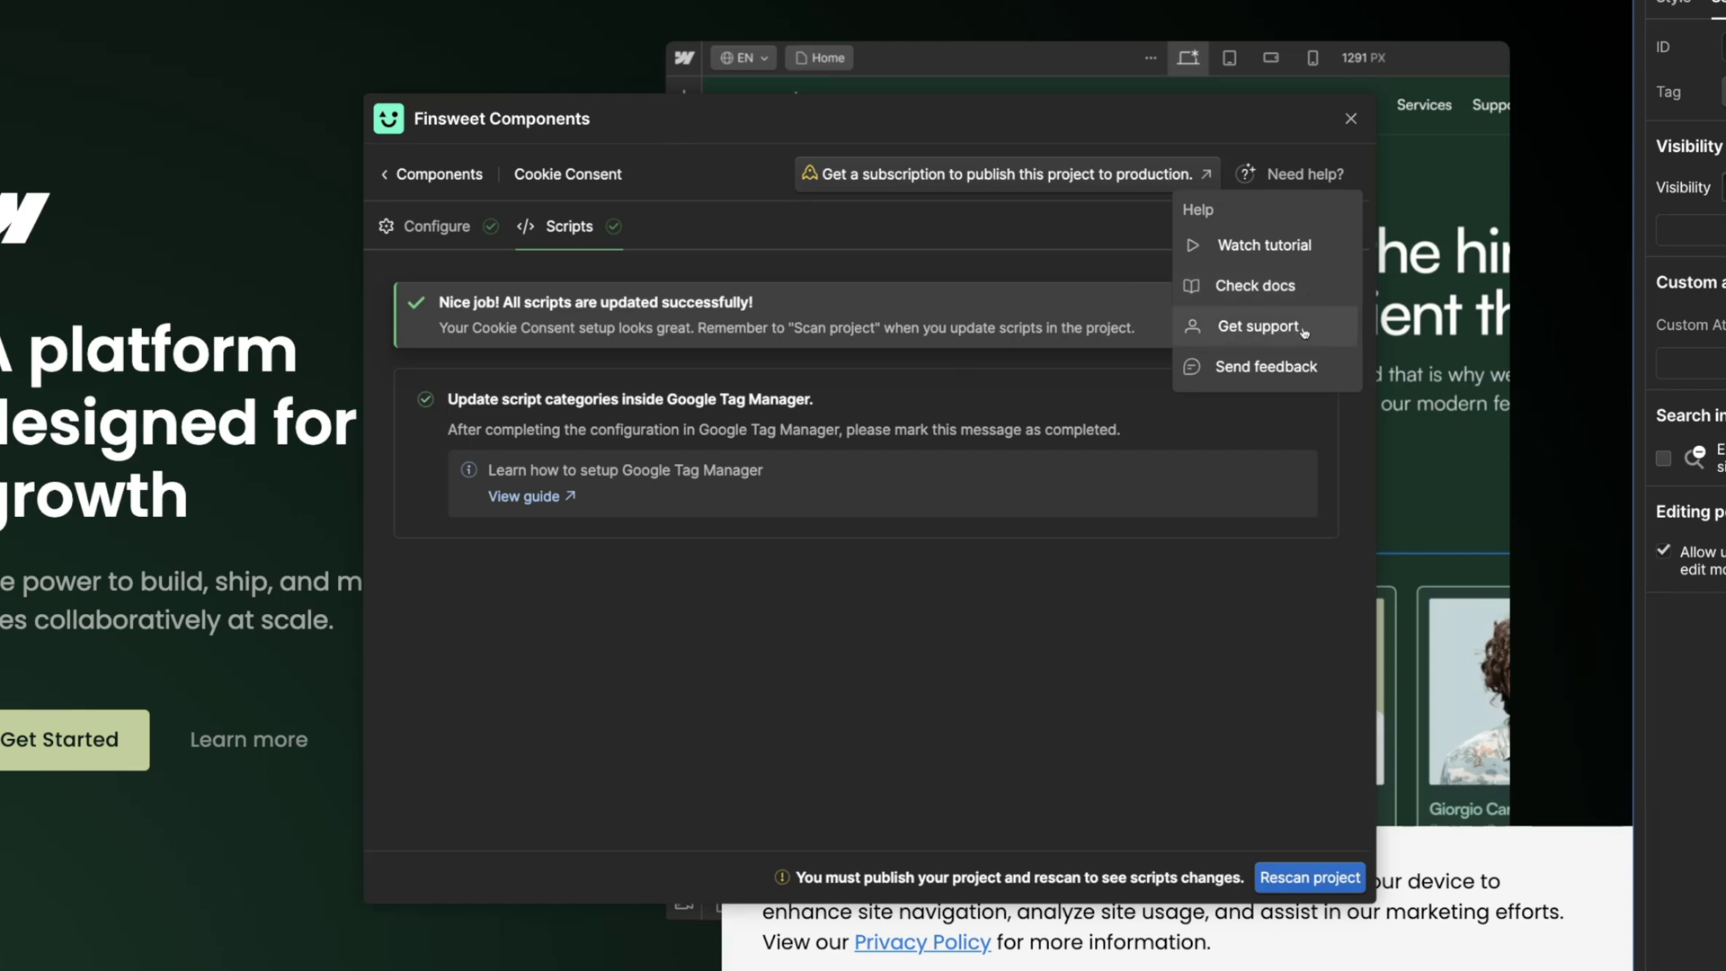
click(1312, 148)
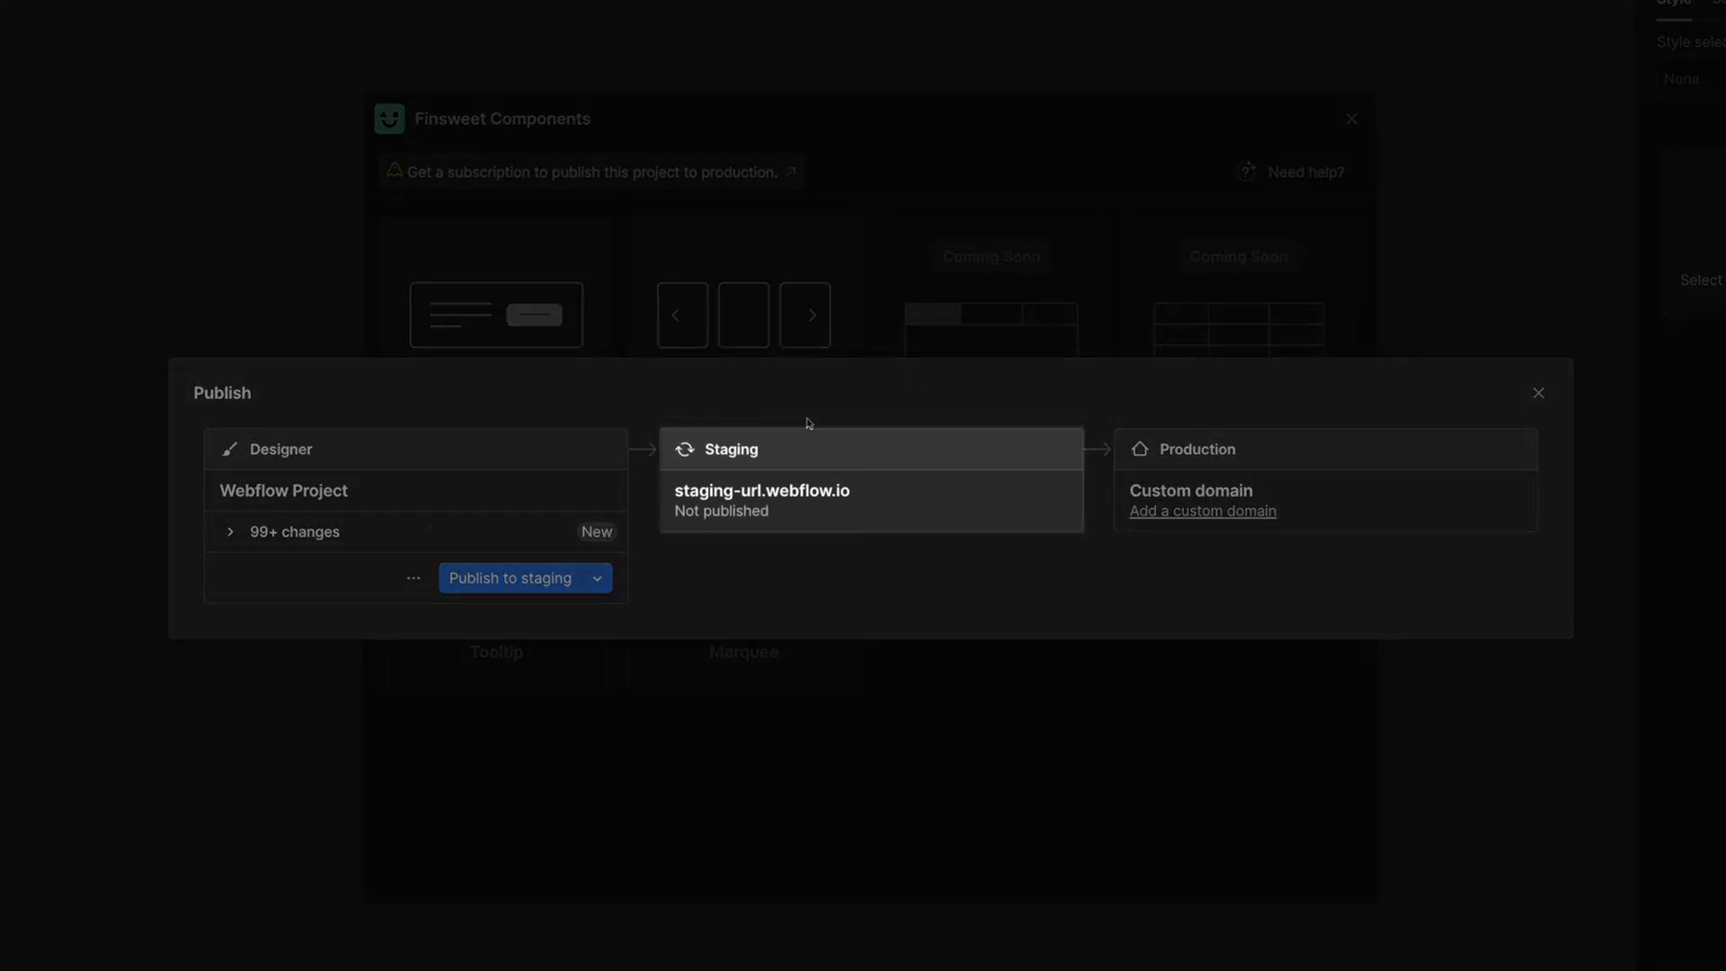
Publish the project to staging-url.webflow.io and close the Publish dialog.
click(555, 577)
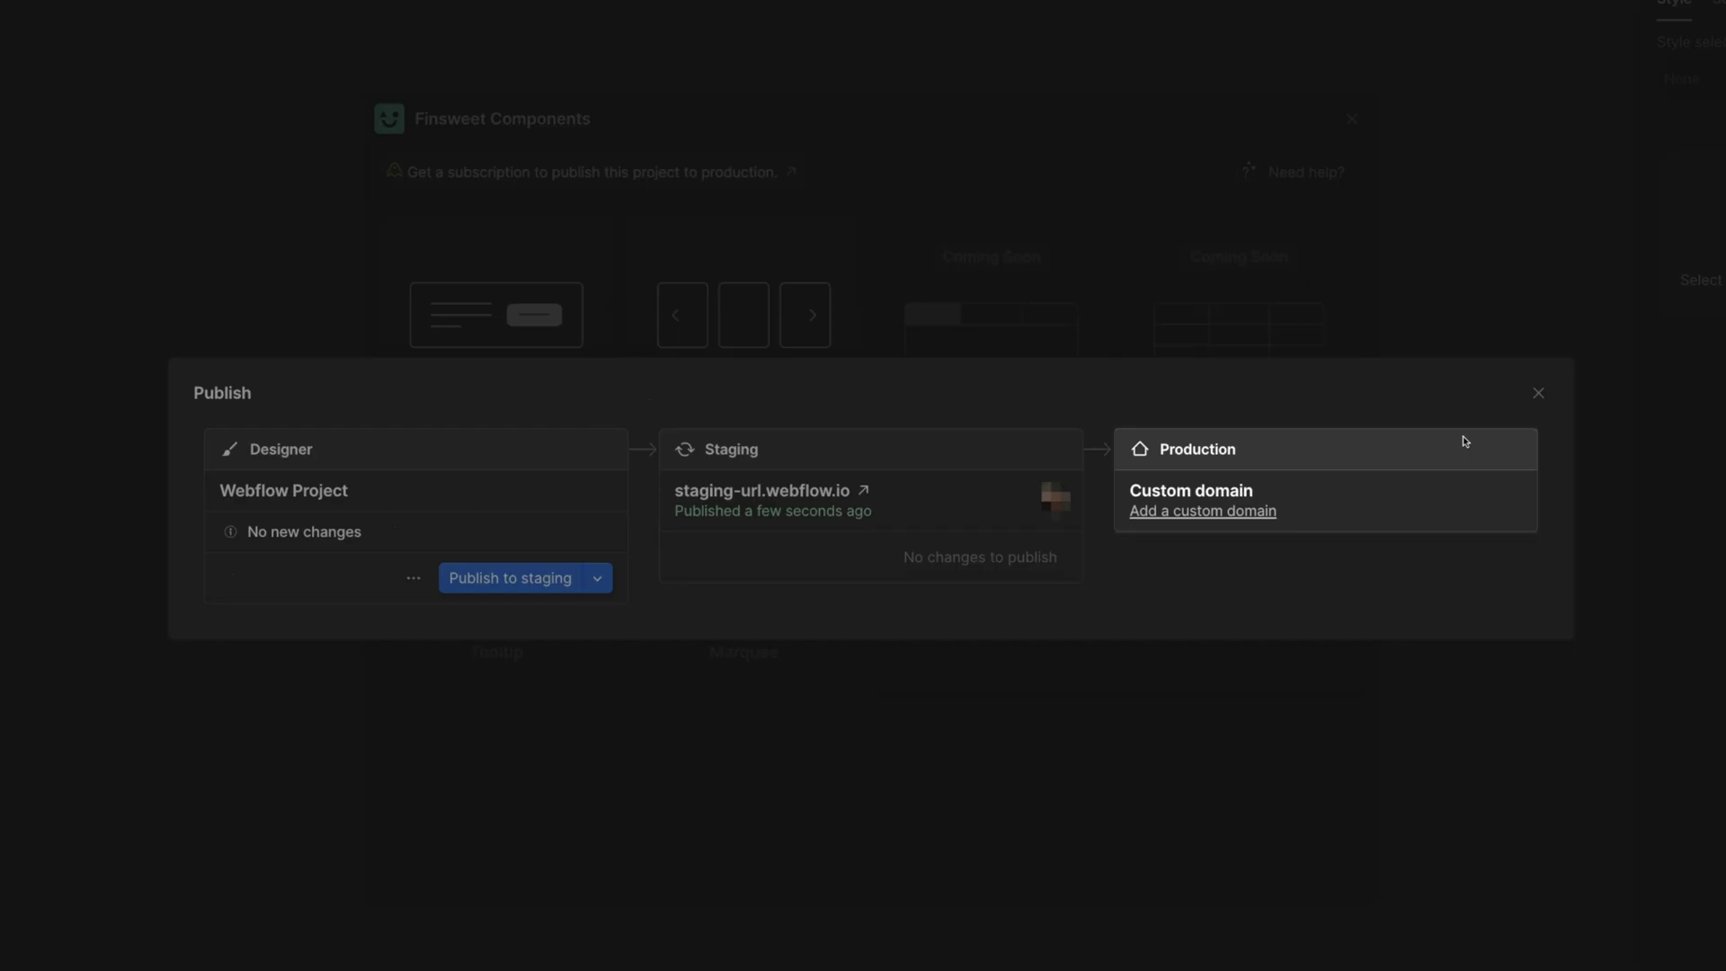
click(1538, 392)
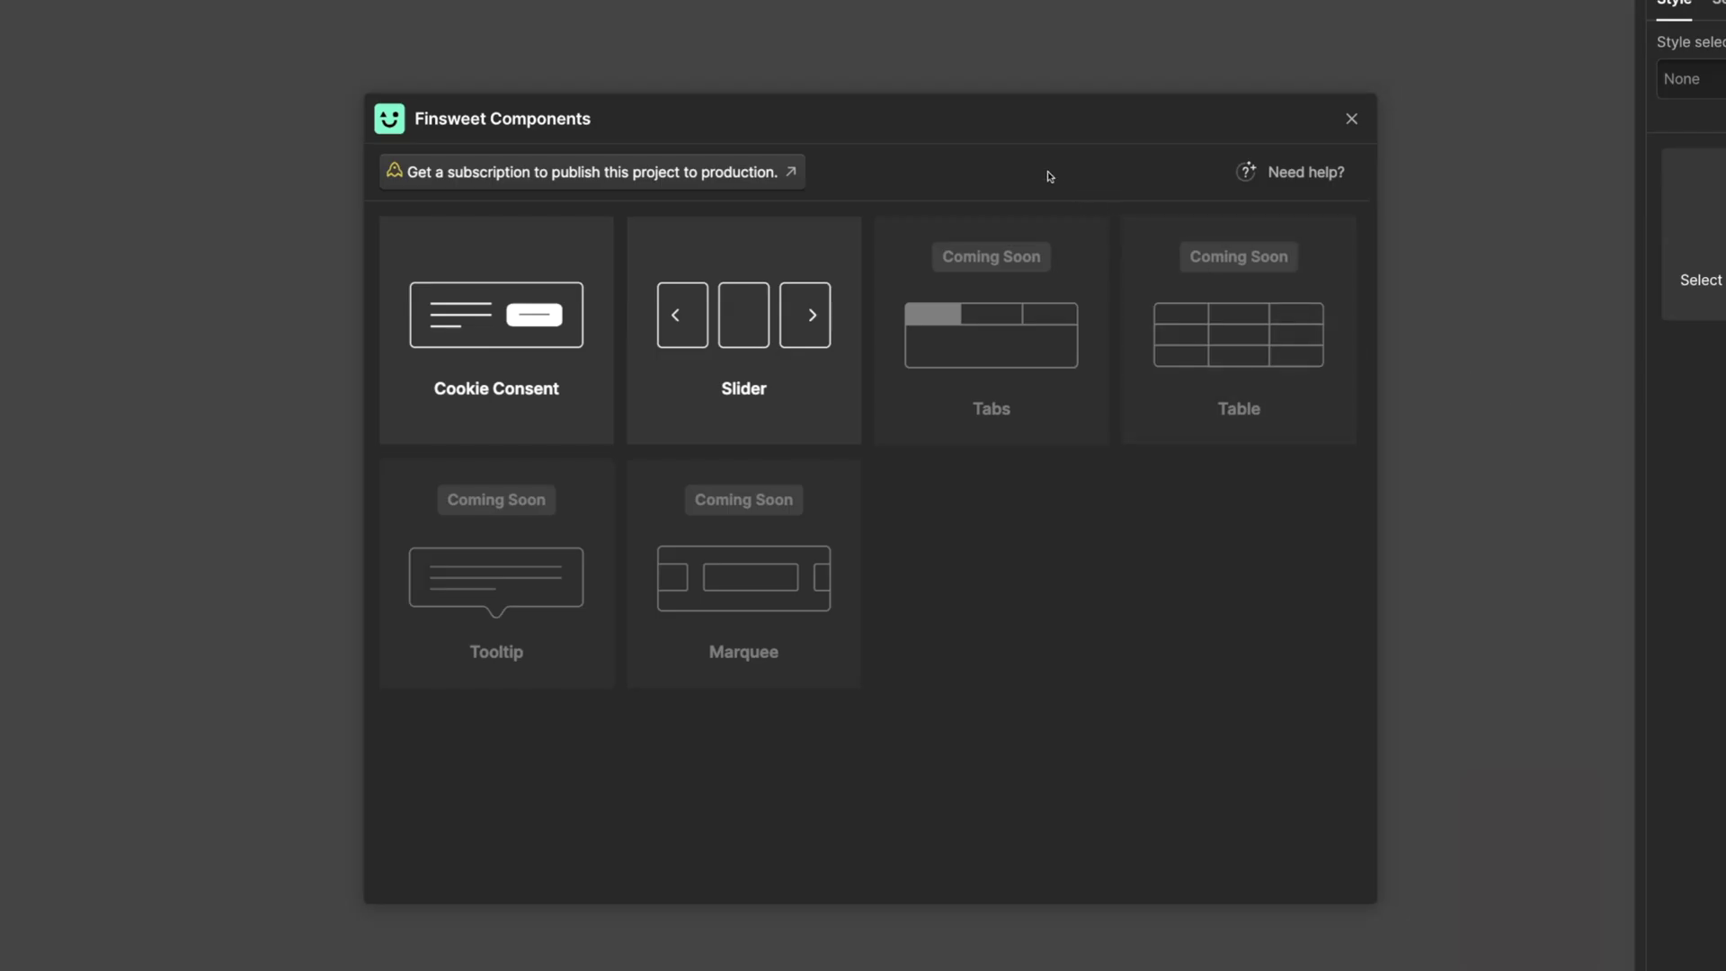